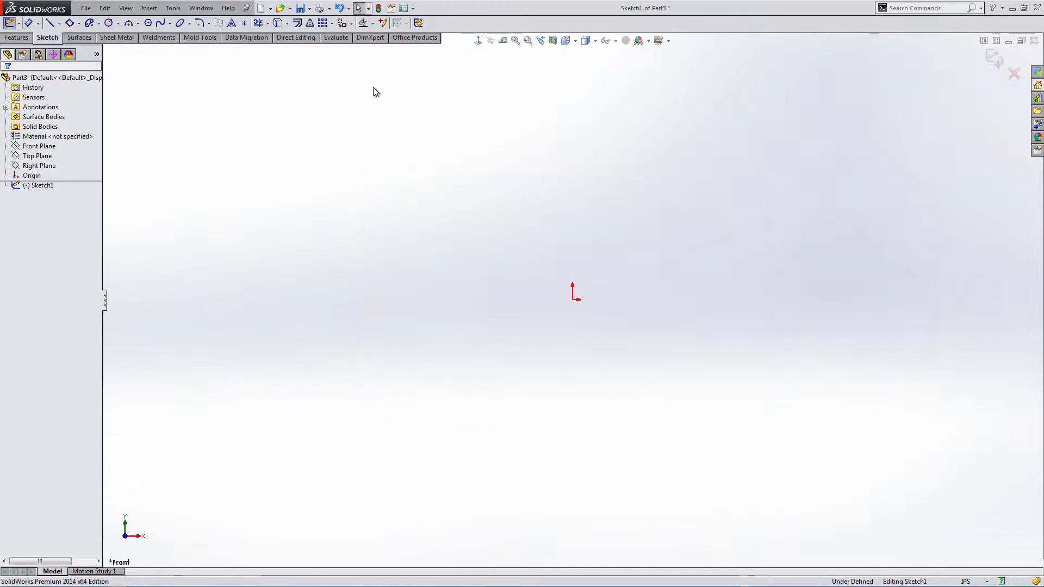
Review the document's unit settings, including the fraction options for inch lengths.
{"action": "left_click", "coordinate": [414, 9]}
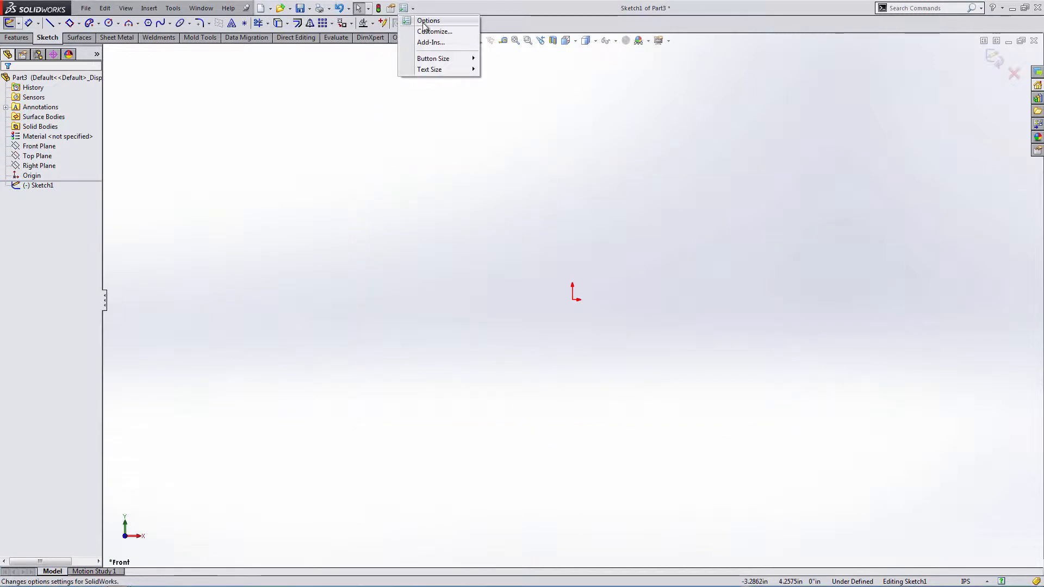
{"action": "left_click", "coordinate": [423, 20]}
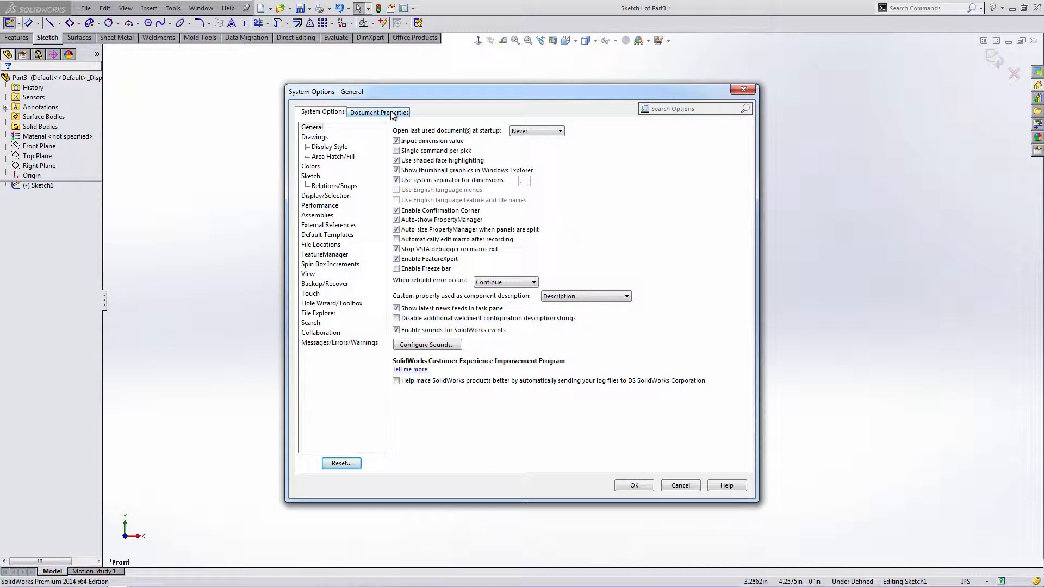
{"action": "left_click", "coordinate": [392, 114]}
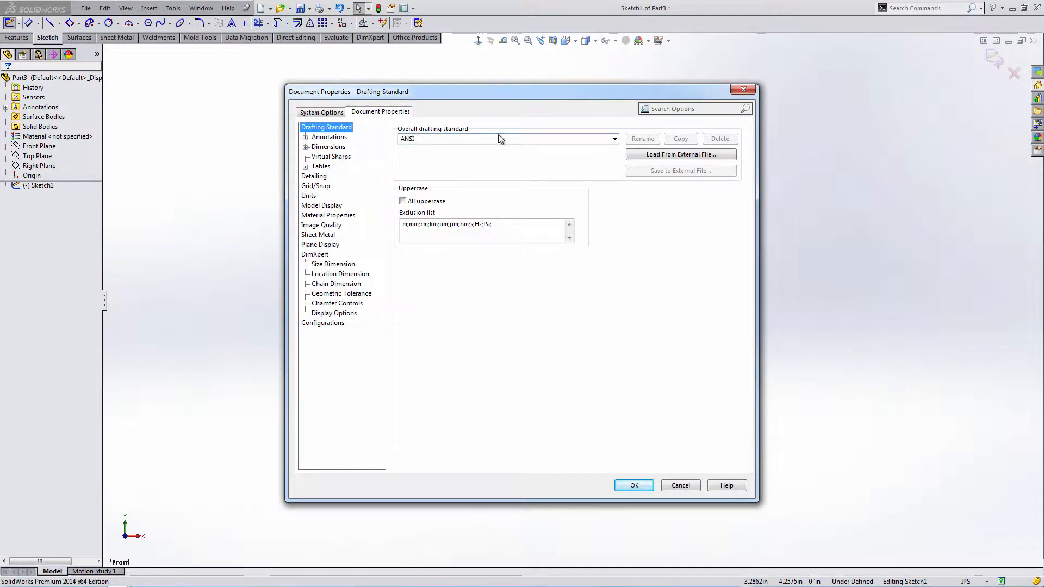
{"action": "left_click", "coordinate": [309, 195]}
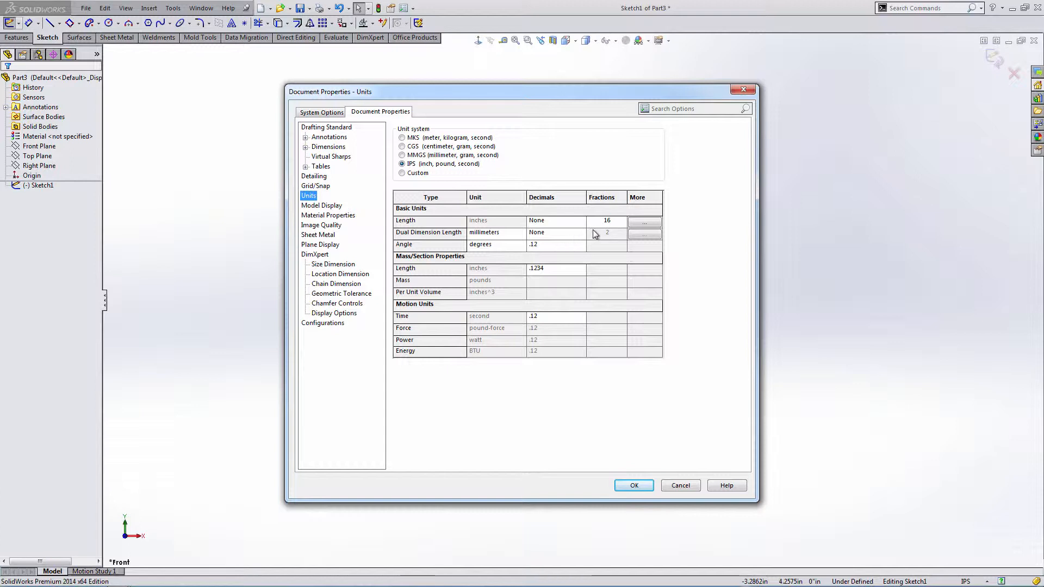
{"action": "left_click", "coordinate": [635, 223]}
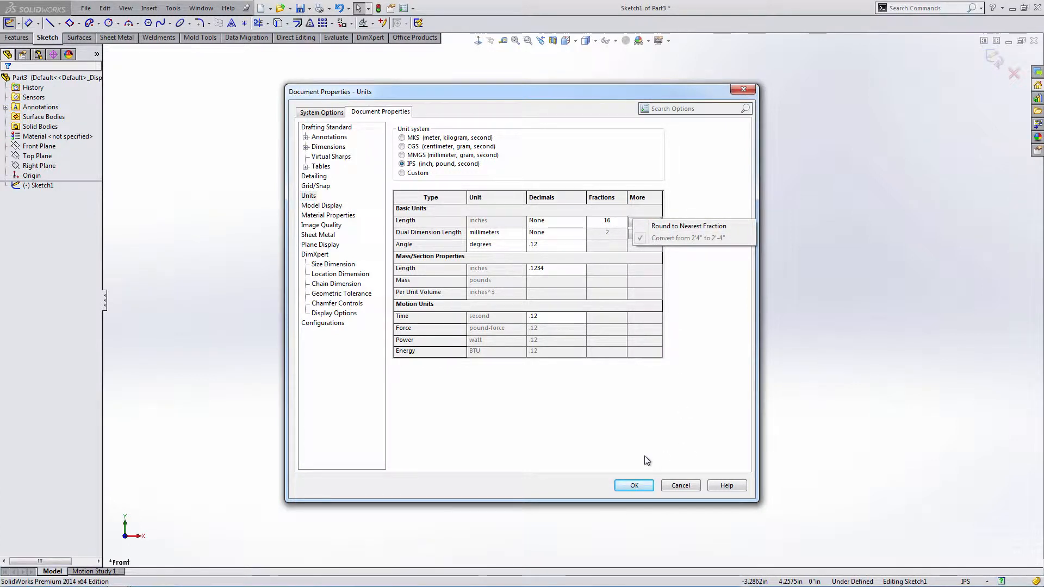
{"action": "left_click", "coordinate": [636, 483]}
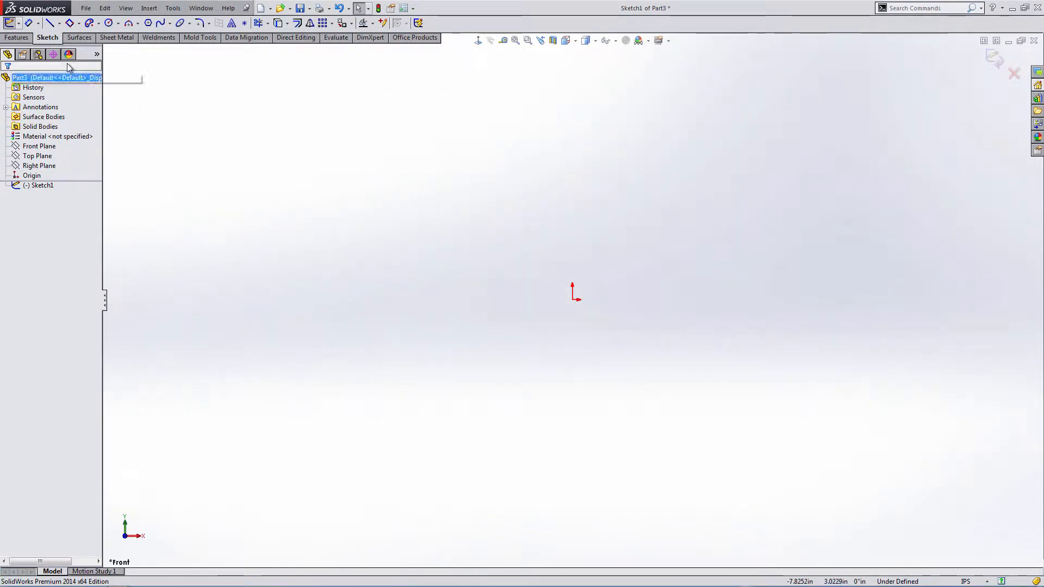
Sketch a closed, irregular five-sided outline of straight lines that starts and ends at the origin.
{"action": "left_click", "coordinate": [49, 24]}
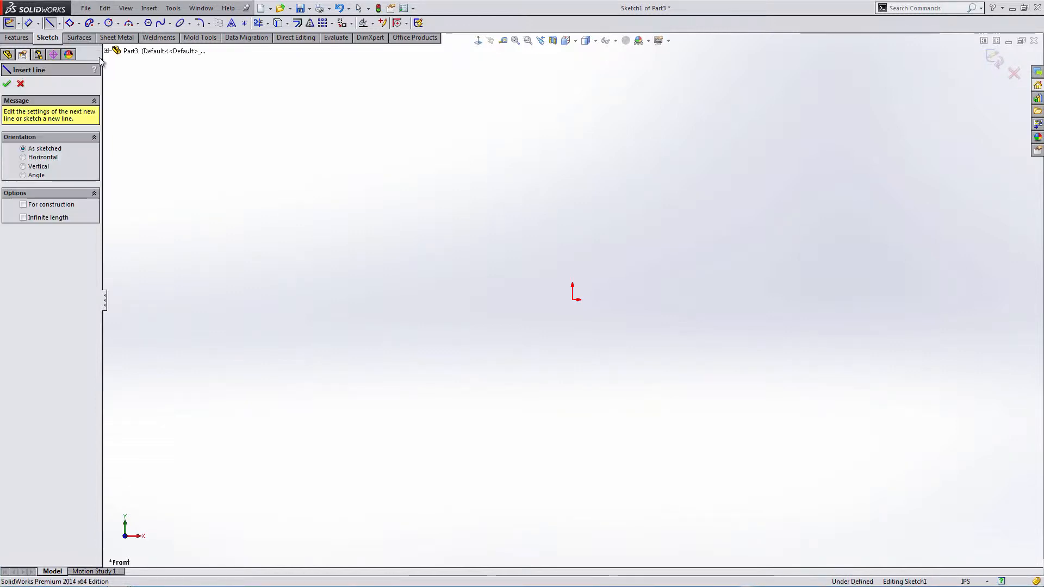
{"action": "left_click", "coordinate": [572, 300]}
{"action": "left_click", "coordinate": [696, 215]}
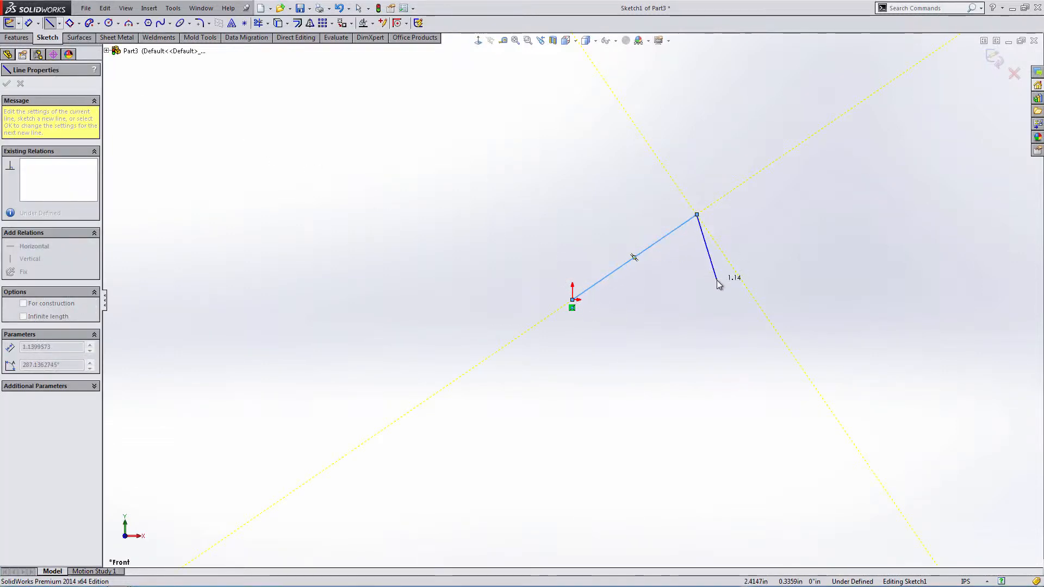
{"action": "left_click", "coordinate": [716, 280]}
{"action": "left_click", "coordinate": [658, 369]}
{"action": "left_click", "coordinate": [595, 333]}
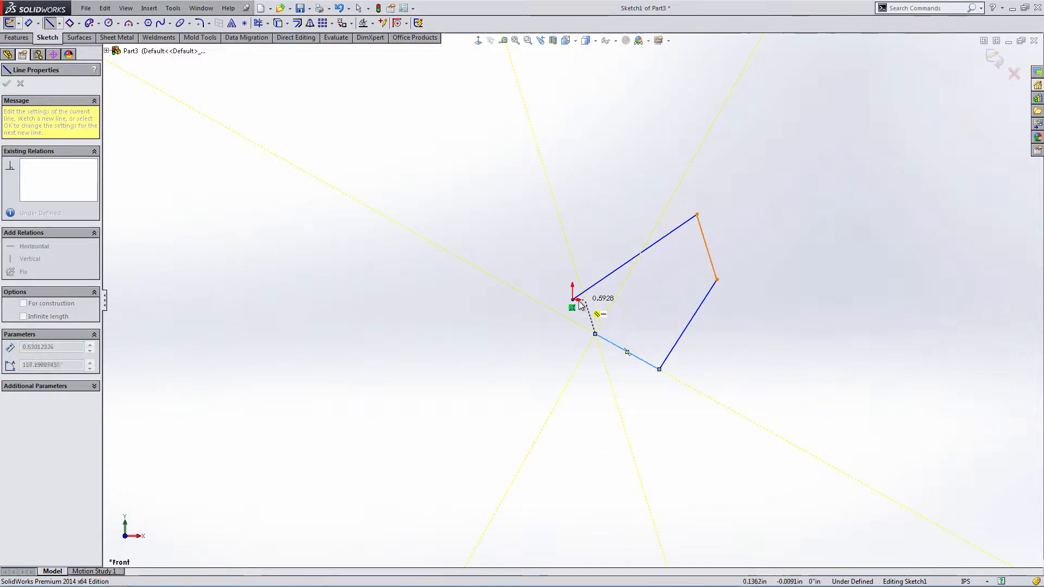
{"action": "left_click", "coordinate": [573, 299]}
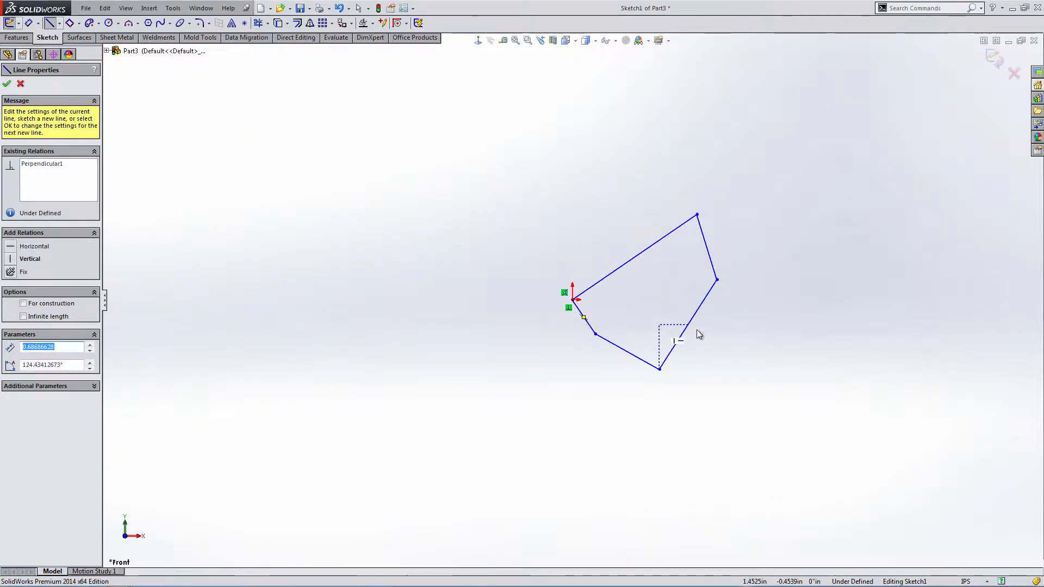
{"action": "key", "text": "Escape"}
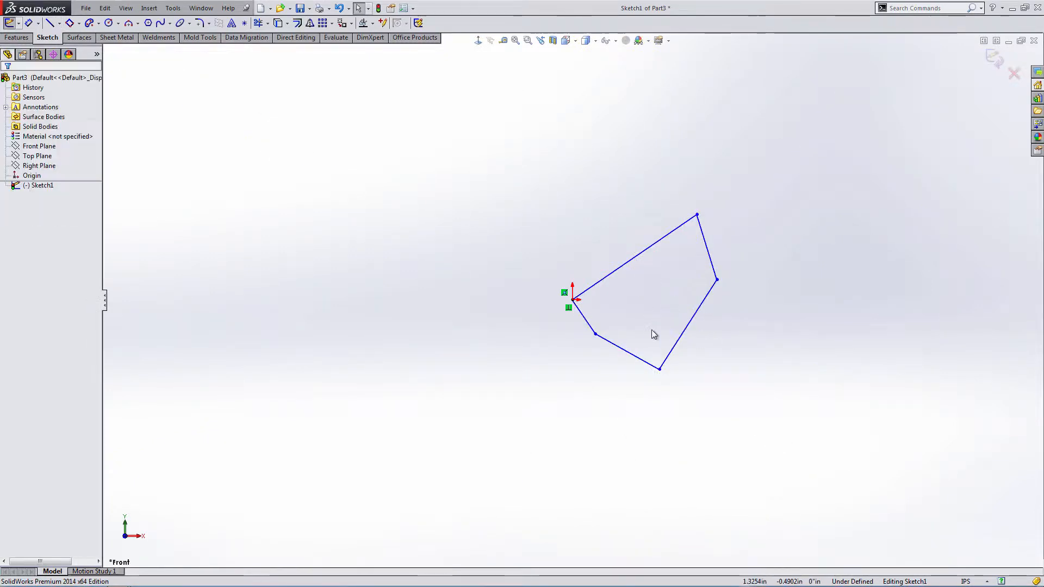
Draw a centerline from the origin across the outline to its far vertex and make it horizontal.
{"action": "left_click", "coordinate": [59, 23]}
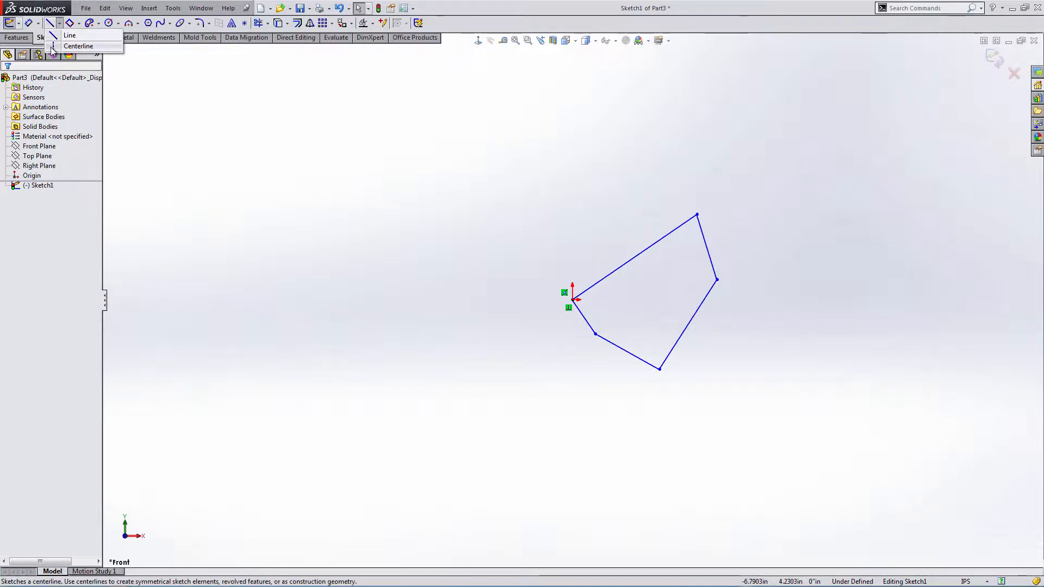
{"action": "left_click", "coordinate": [53, 47]}
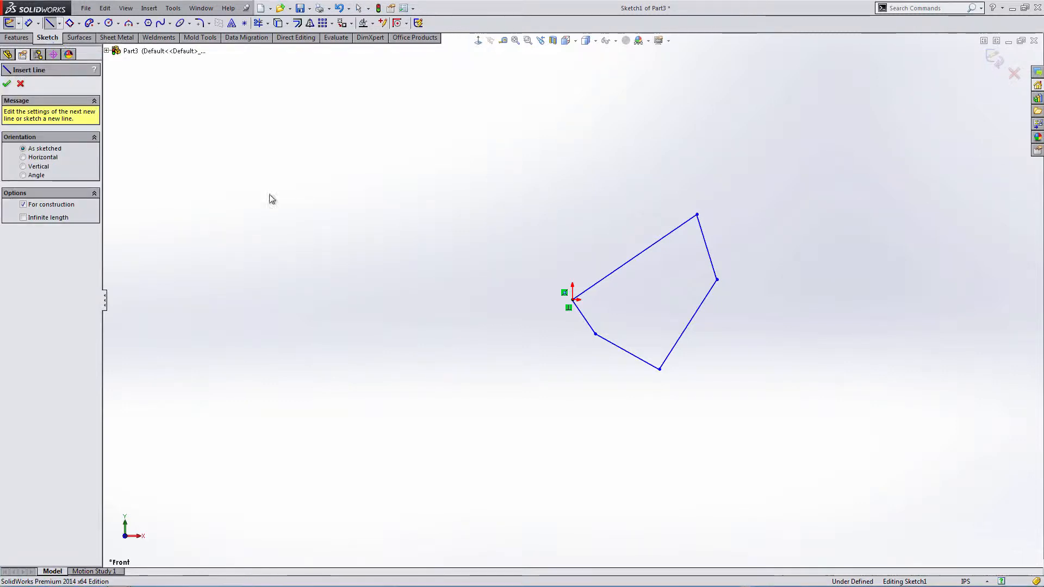
{"action": "left_click", "coordinate": [573, 300]}
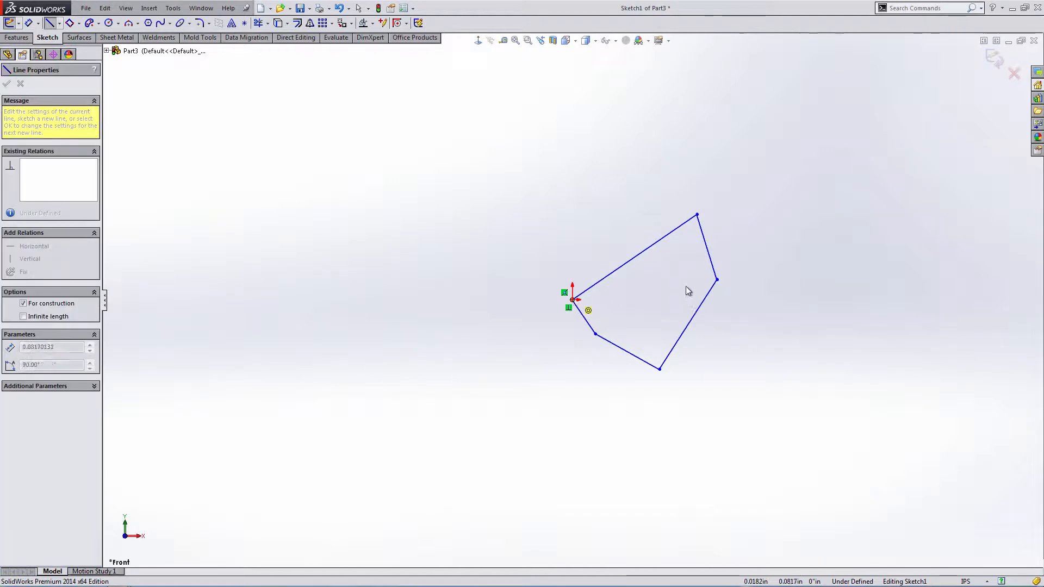
{"action": "left_click", "coordinate": [717, 280]}
{"action": "key", "text": "Escape"}
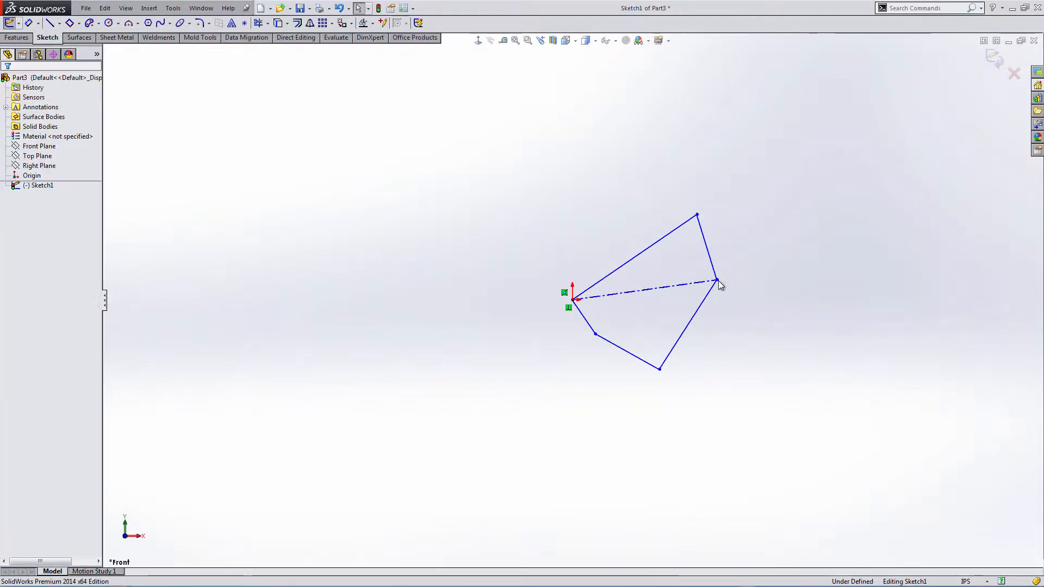
{"action": "left_click", "coordinate": [660, 290]}
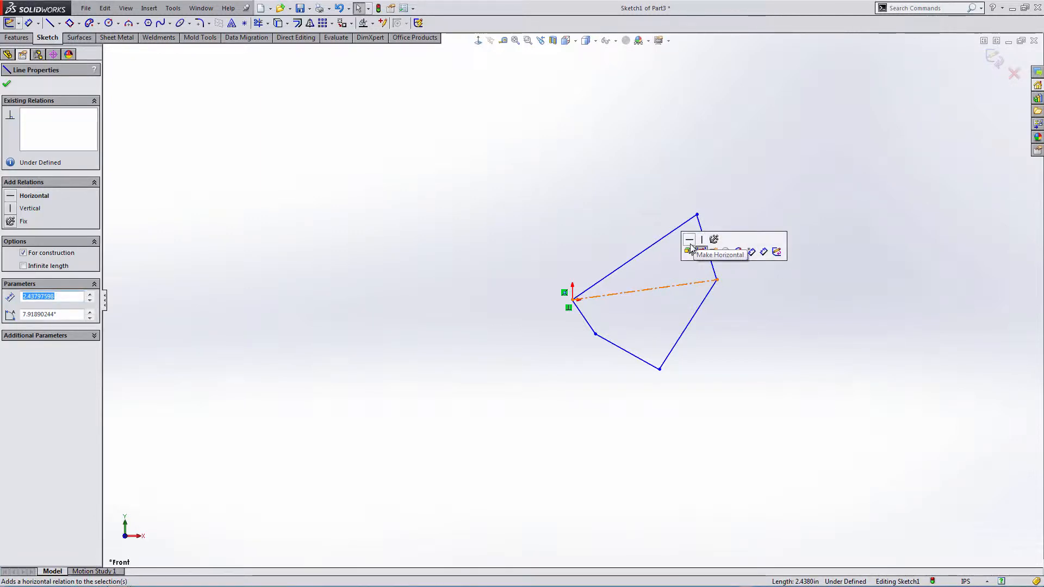
{"action": "left_click", "coordinate": [689, 243]}
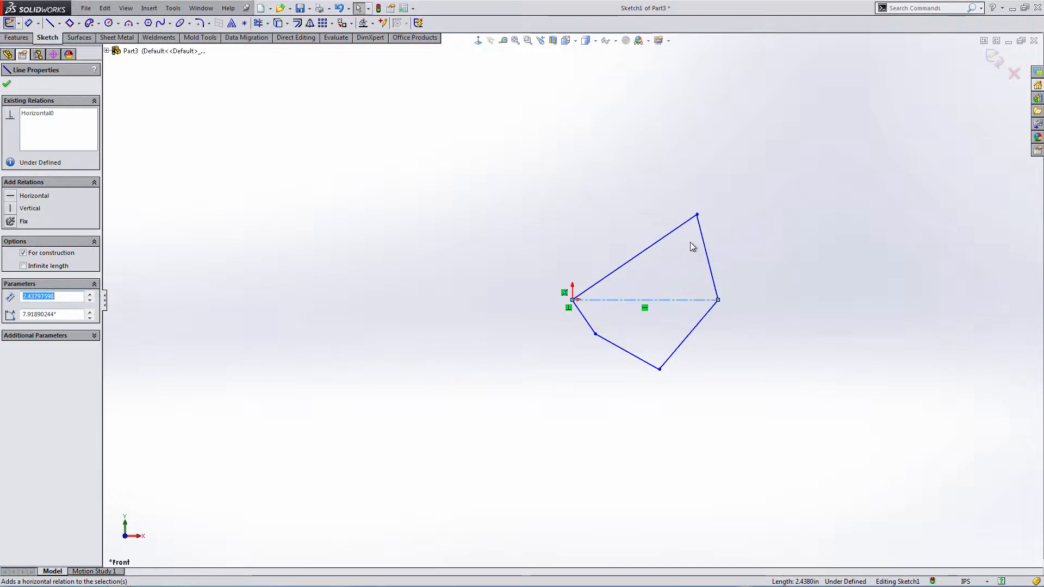
{"action": "left_click", "coordinate": [500, 272]}
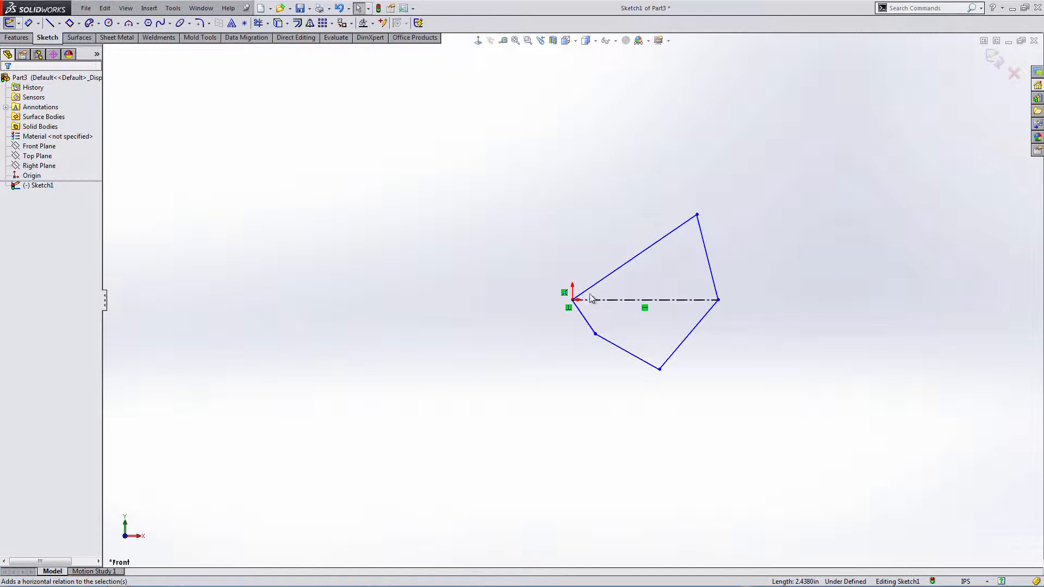
Exit the sketch of the five-sided outline.
{"action": "right_click", "coordinate": [292, 152]}
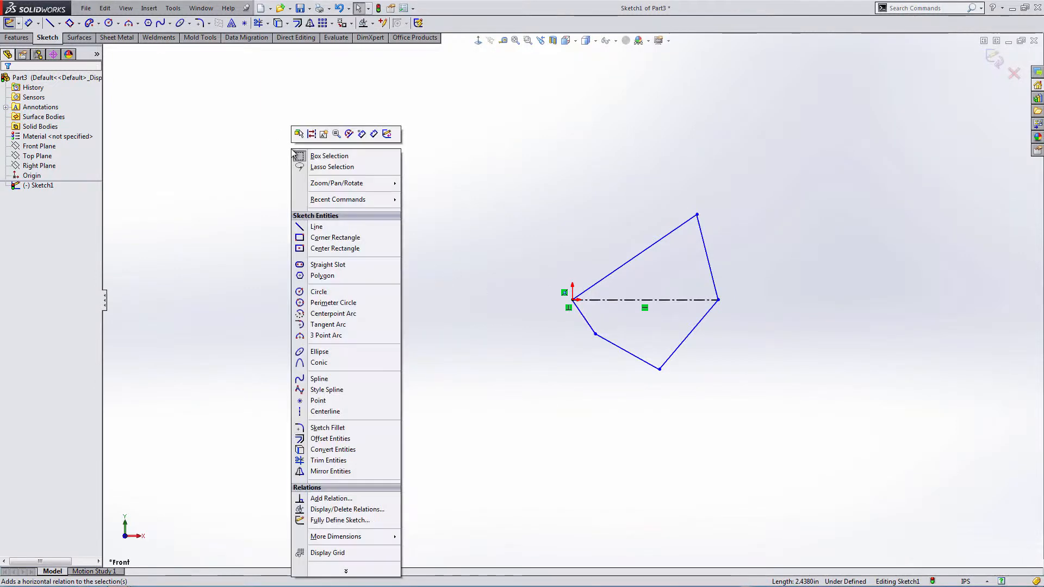
{"action": "left_click", "coordinate": [272, 169]}
{"action": "key", "text": "s"}
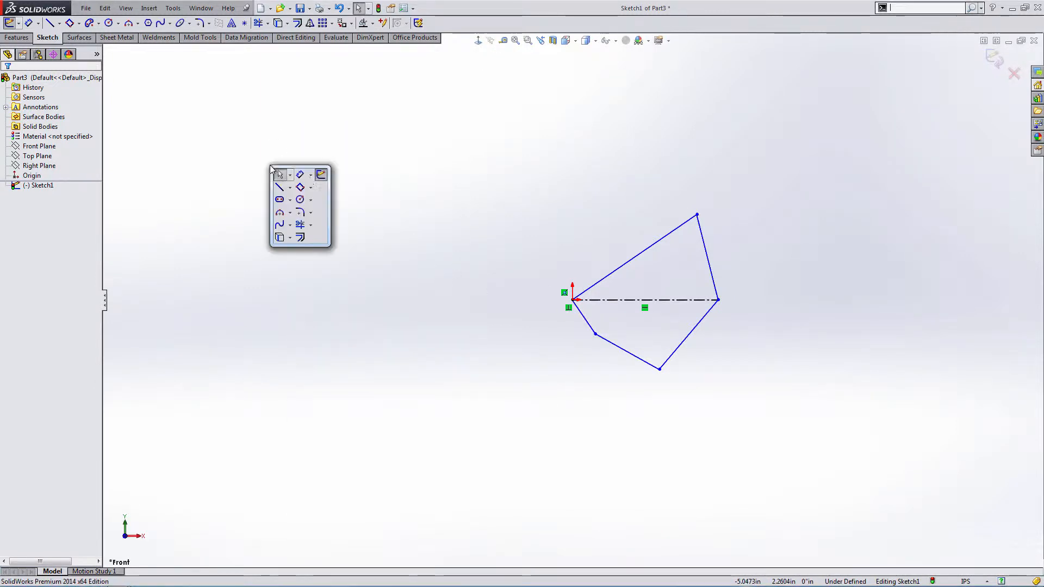
{"action": "left_click", "coordinate": [319, 173]}
{"action": "key", "text": "s"}
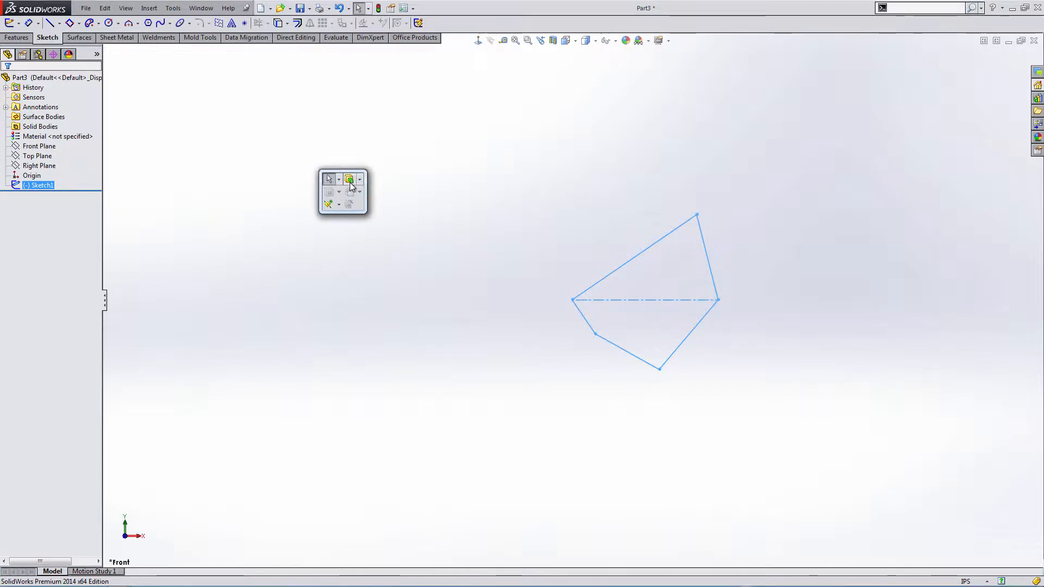
{"action": "left_click", "coordinate": [350, 182]}
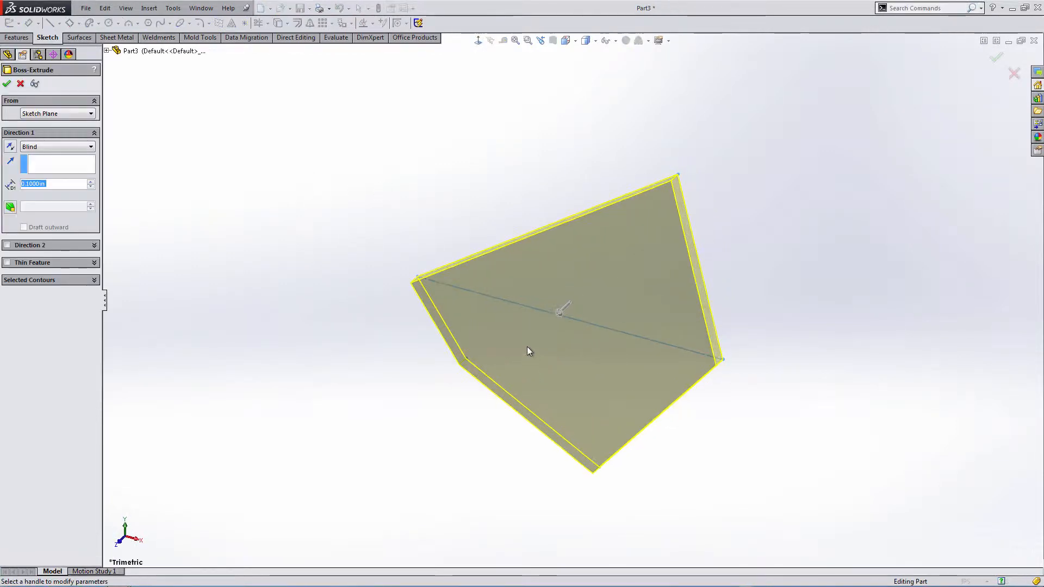
{"action": "middle_click_drag", "start_coordinate": [527, 347], "coordinate": [478, 203]}
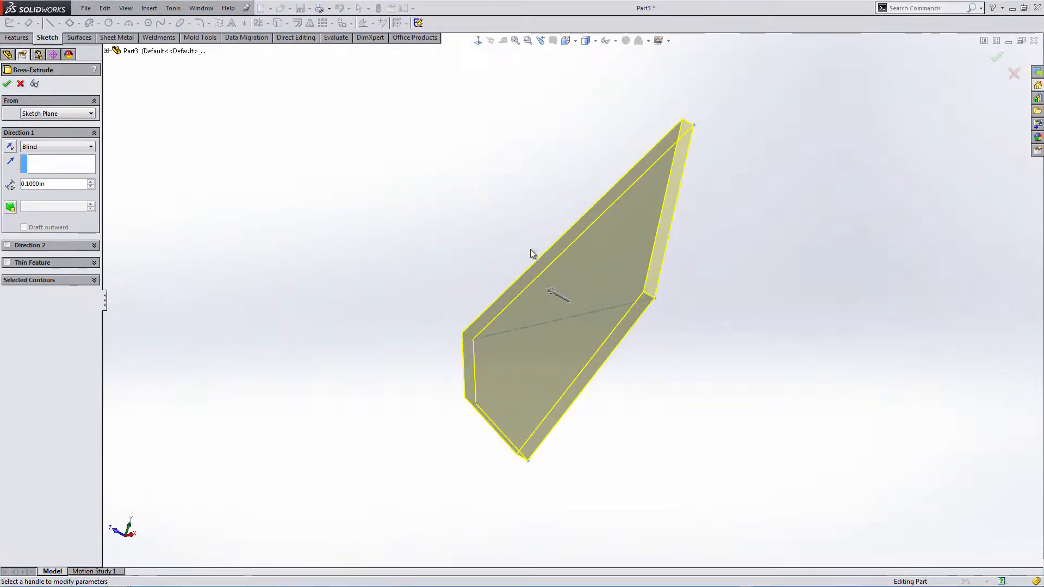
{"action": "left_click_drag", "start_coordinate": [554, 296], "coordinate": [475, 272]}
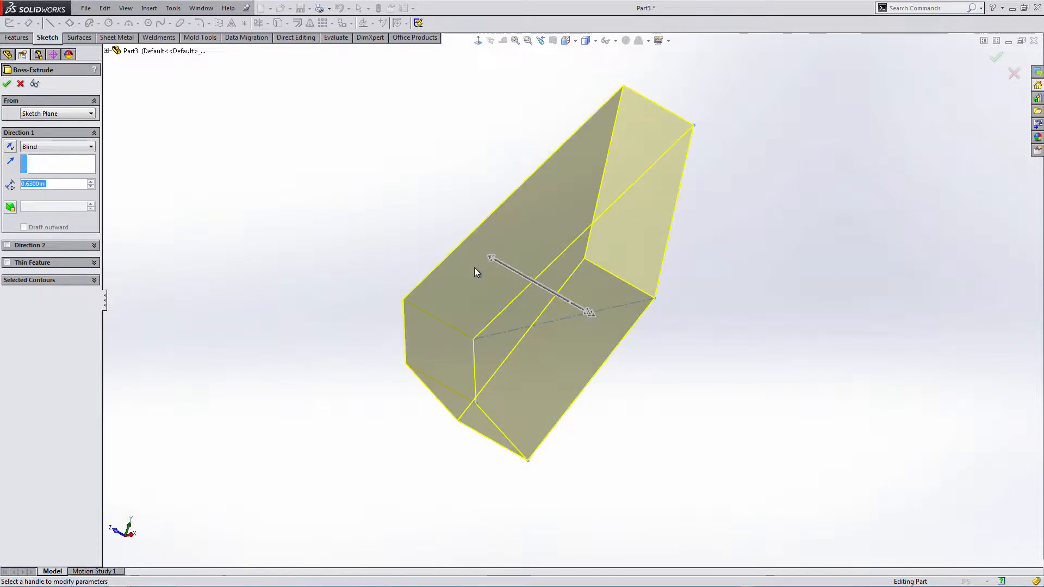
{"action": "middle_click_drag", "start_coordinate": [489, 275], "coordinate": [579, 405]}
{"action": "key", "text": "Escape"}
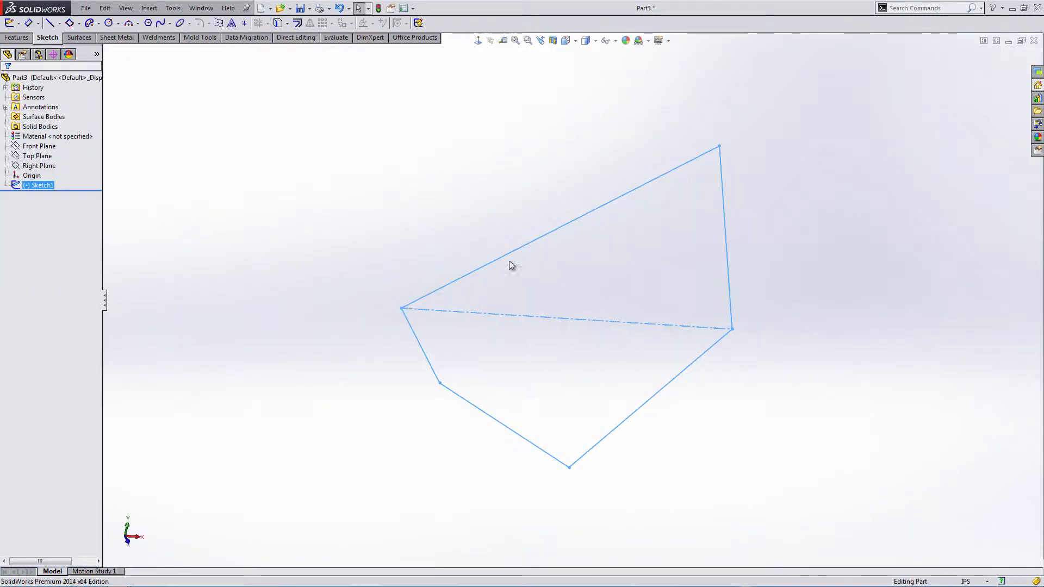
Reopen Sketch1 for editing and orient the view normal to its plane.
{"action": "left_click", "coordinate": [46, 184]}
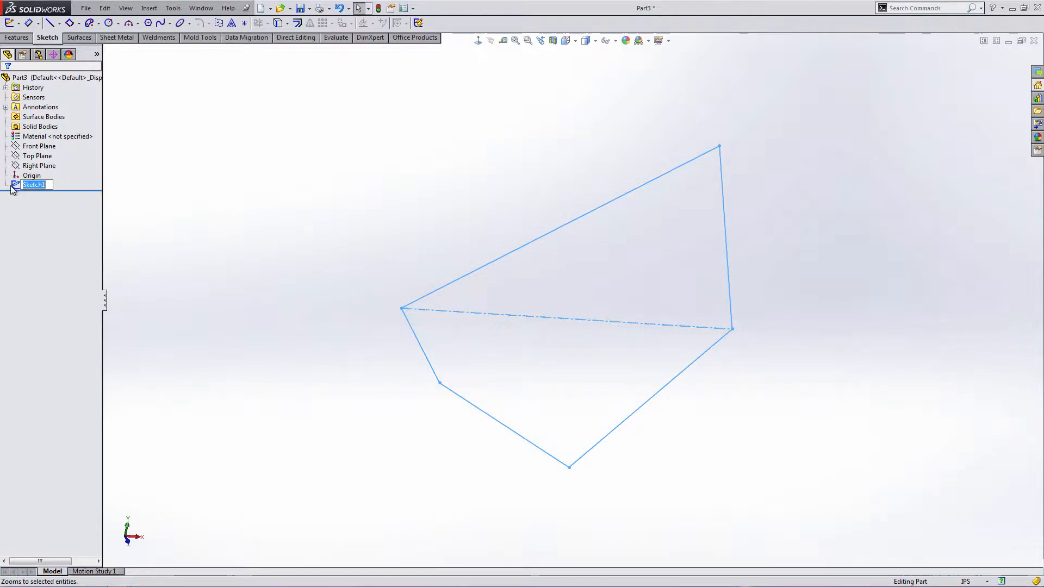
{"action": "left_click", "coordinate": [30, 175], "text": "ctrl"}
{"action": "left_click", "coordinate": [25, 152]}
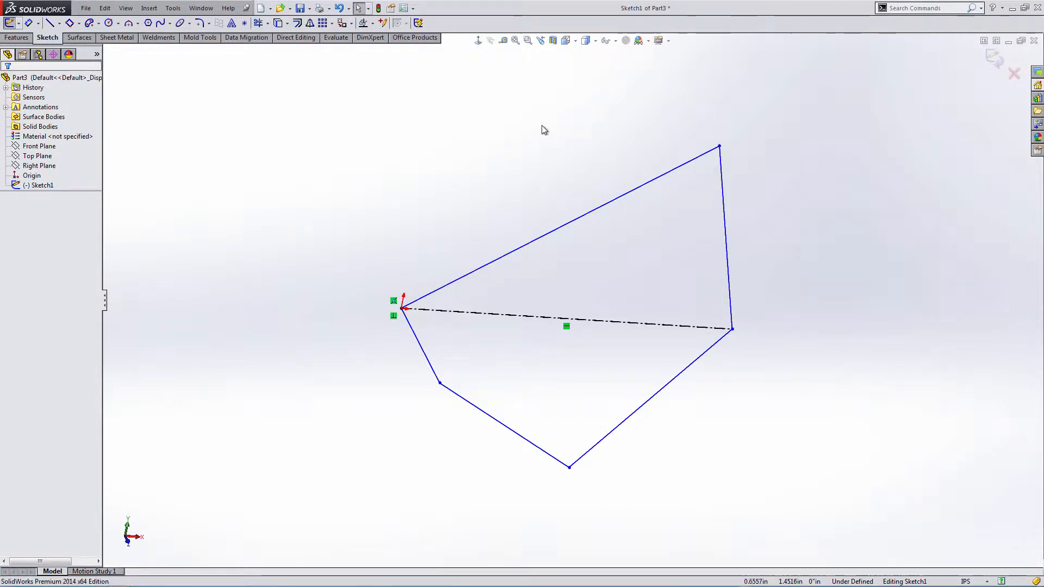
{"action": "left_click", "coordinate": [574, 40]}
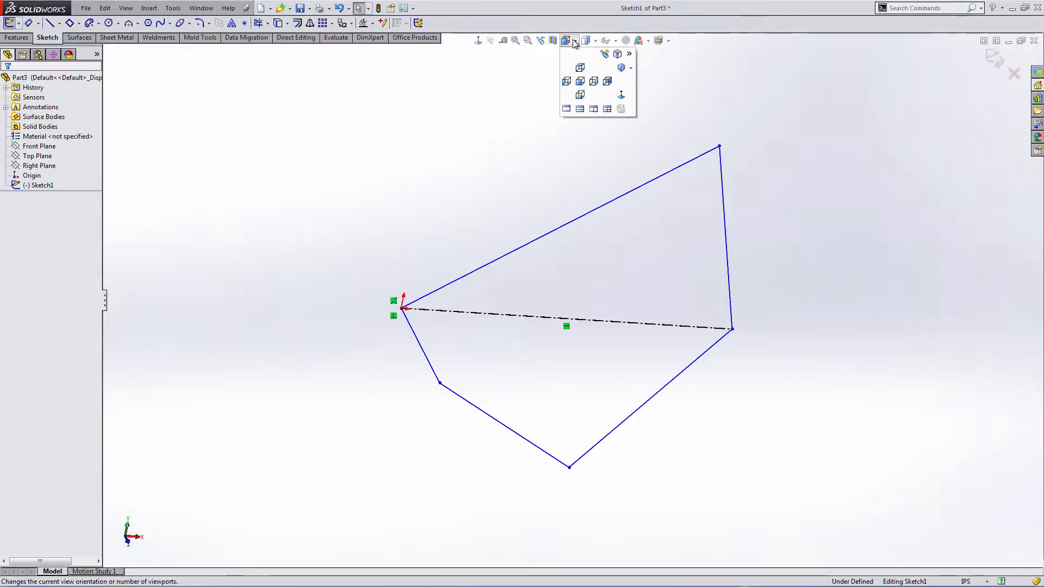
{"action": "left_click", "coordinate": [625, 96]}
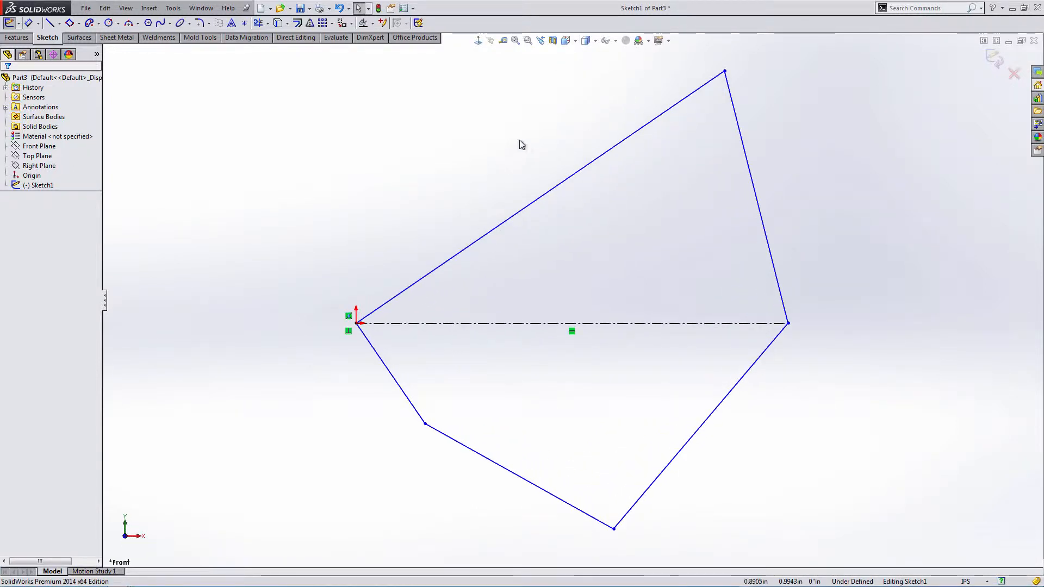
{"action": "left_click", "coordinate": [565, 40]}
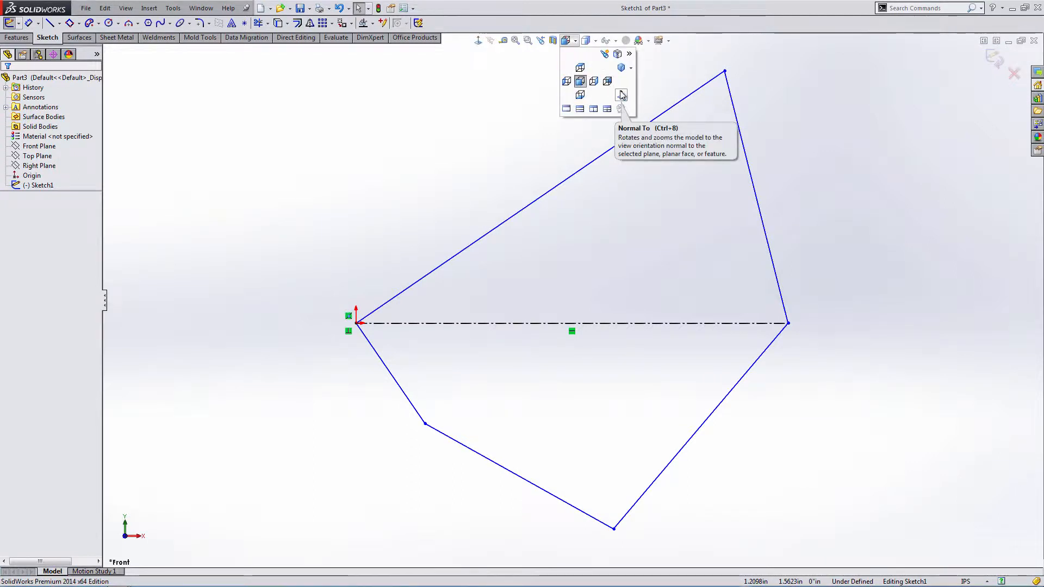
{"action": "left_click", "coordinate": [389, 208]}
Delete the whole five-sided outline and its centerline from the sketch.
{"action": "key", "text": "z"}
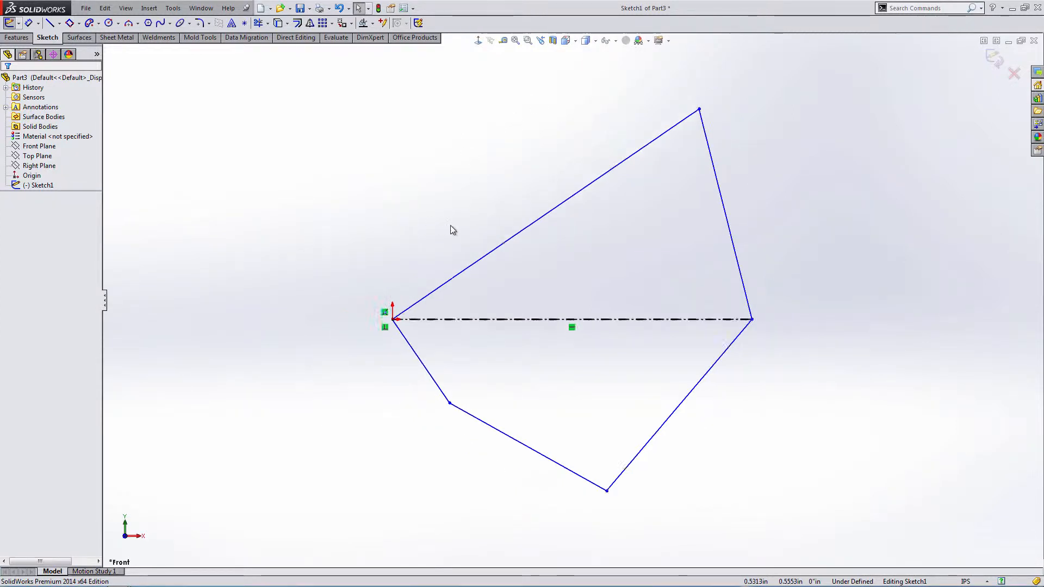
{"action": "key", "text": "z"}
{"action": "left_click_drag", "start_coordinate": [410, 136], "coordinate": [757, 464]}
{"action": "key", "text": "Delete"}
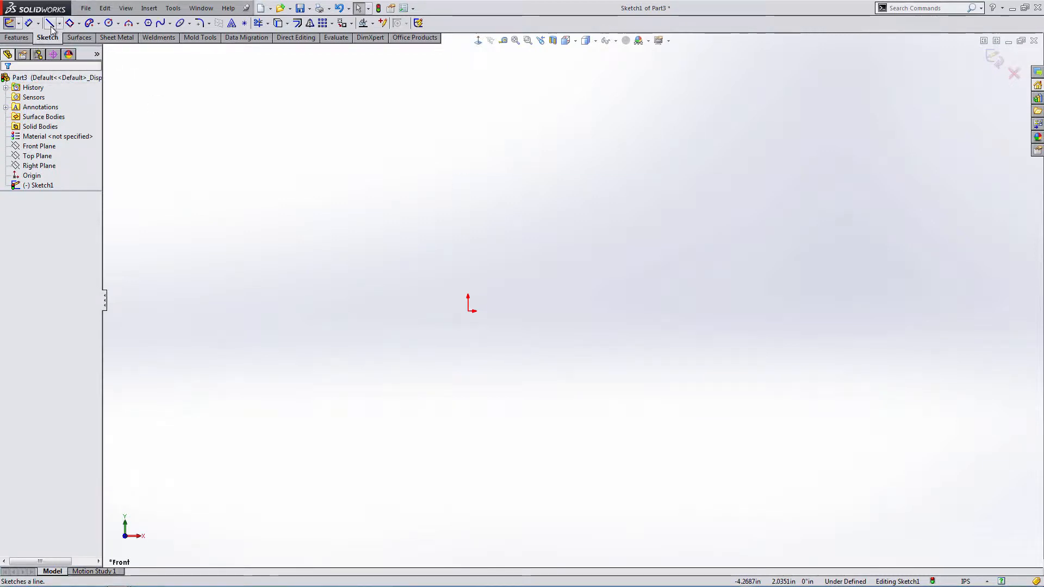
Draw a corner rectangle with its first corner on the origin and a smaller one beside it, about 0.7 in high.
{"action": "left_click", "coordinate": [79, 24]}
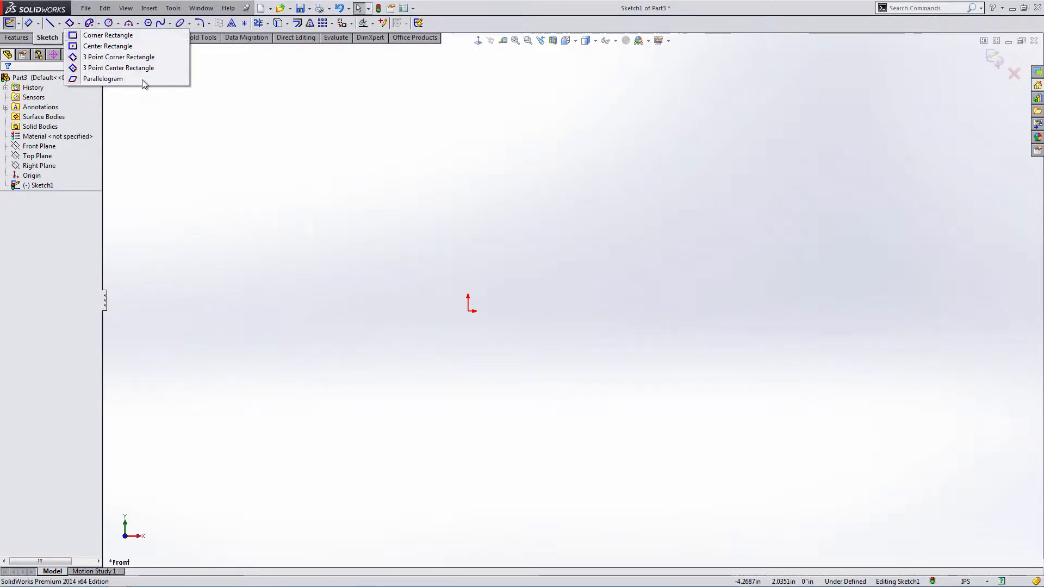
{"action": "left_click", "coordinate": [95, 35]}
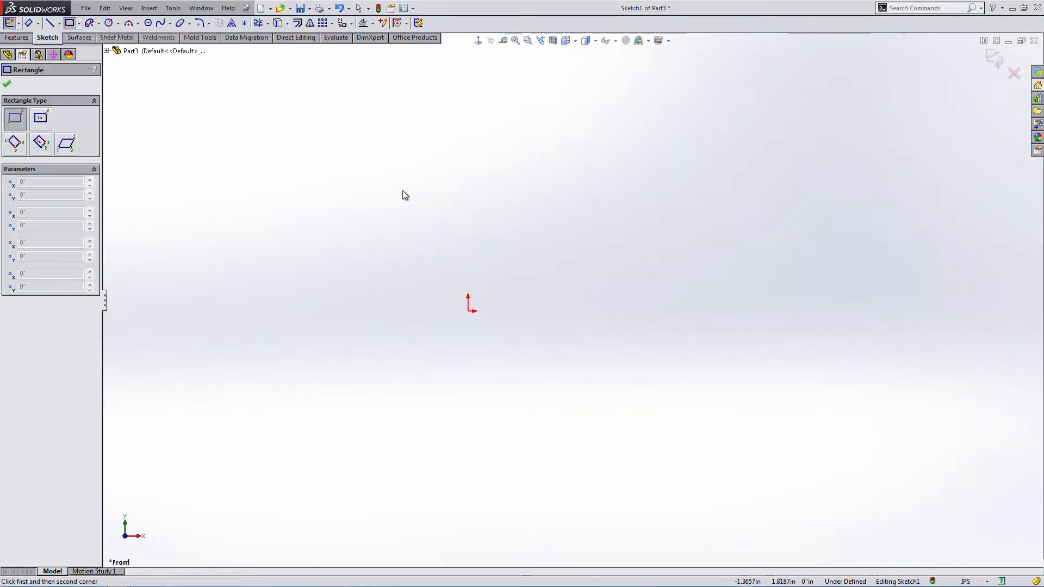
{"action": "left_click", "coordinate": [468, 312]}
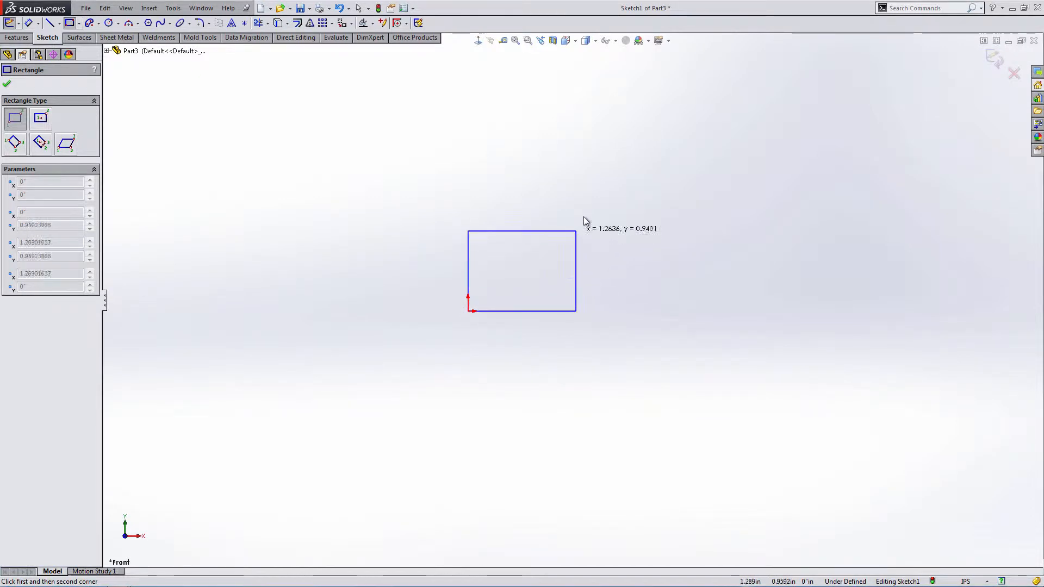
{"action": "left_click", "coordinate": [630, 181]}
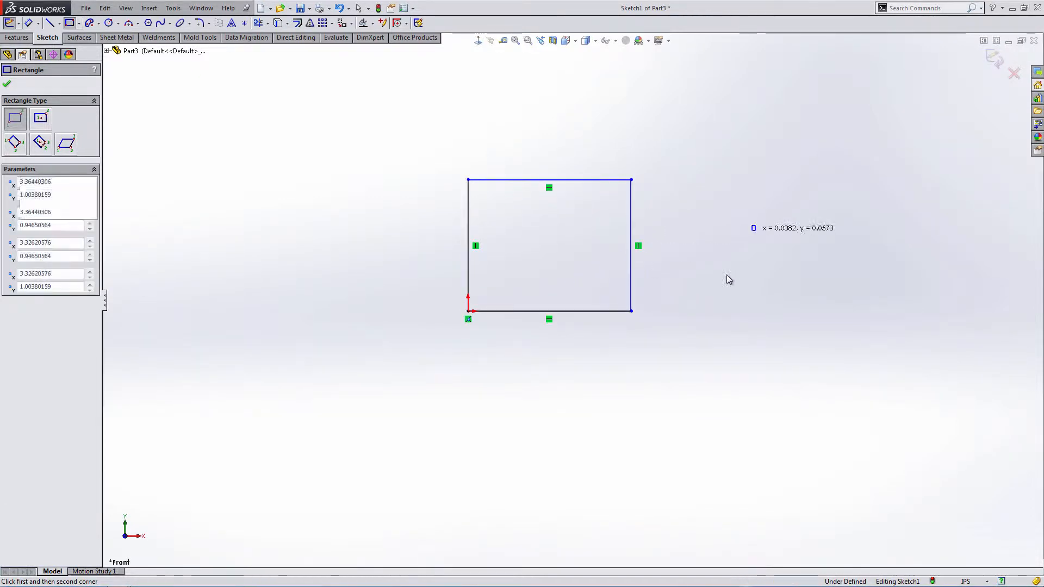
{"action": "left_click", "coordinate": [723, 251]}
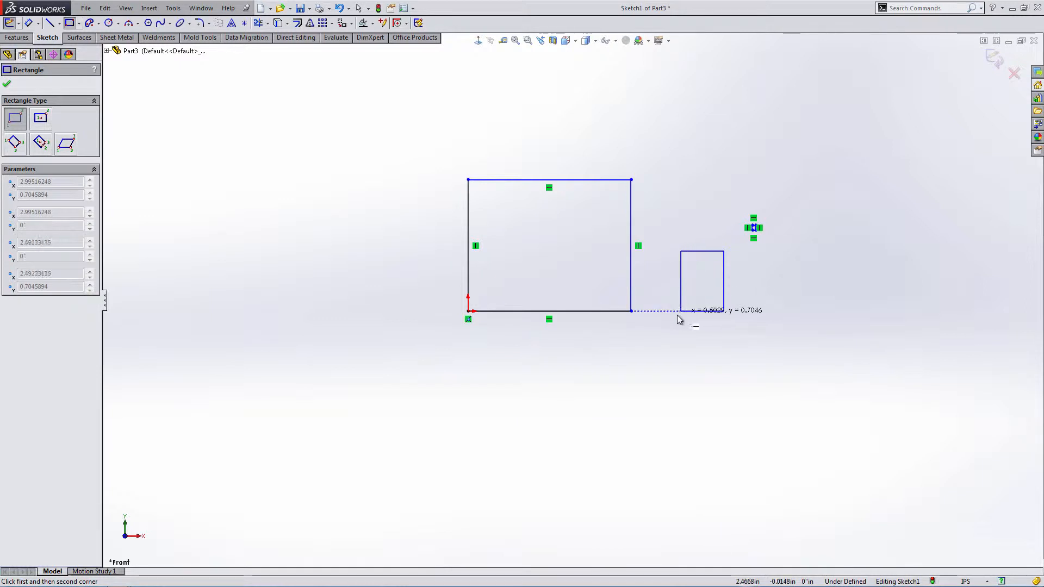
{"action": "left_click", "coordinate": [677, 312]}
{"action": "key", "text": "Escape"}
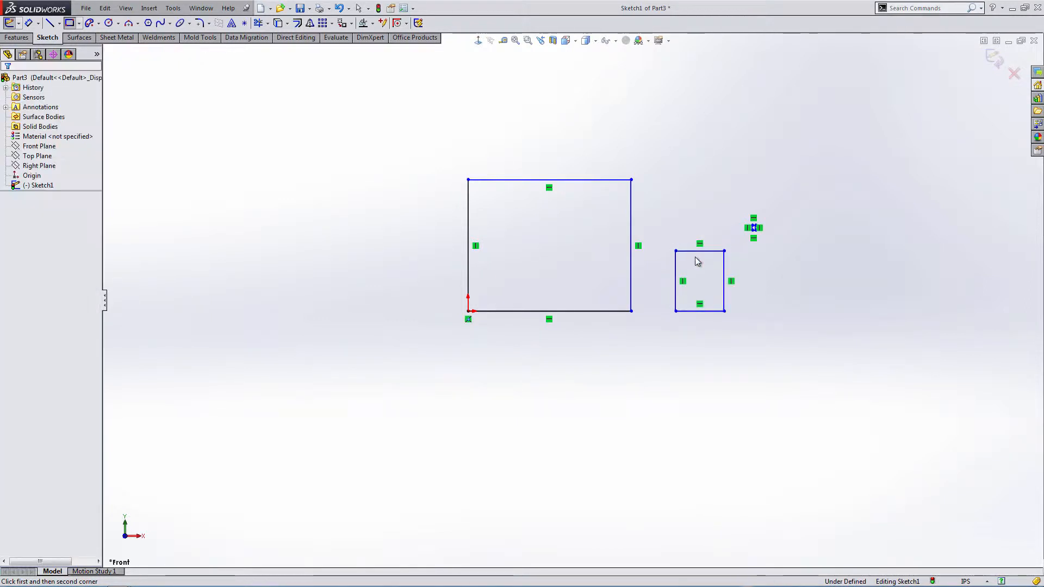
{"action": "key", "text": "Escape"}
Delete all corner rectangles from the sketch.
{"action": "mouse_move", "coordinate": [396, 124]}
{"action": "left_mouse_down"}
{"action": "mouse_move", "coordinate": [592, 257]}
{"action": "mouse_move", "coordinate": [1029, 409]}
{"action": "left_mouse_up"}
{"action": "key", "text": "Delete"}
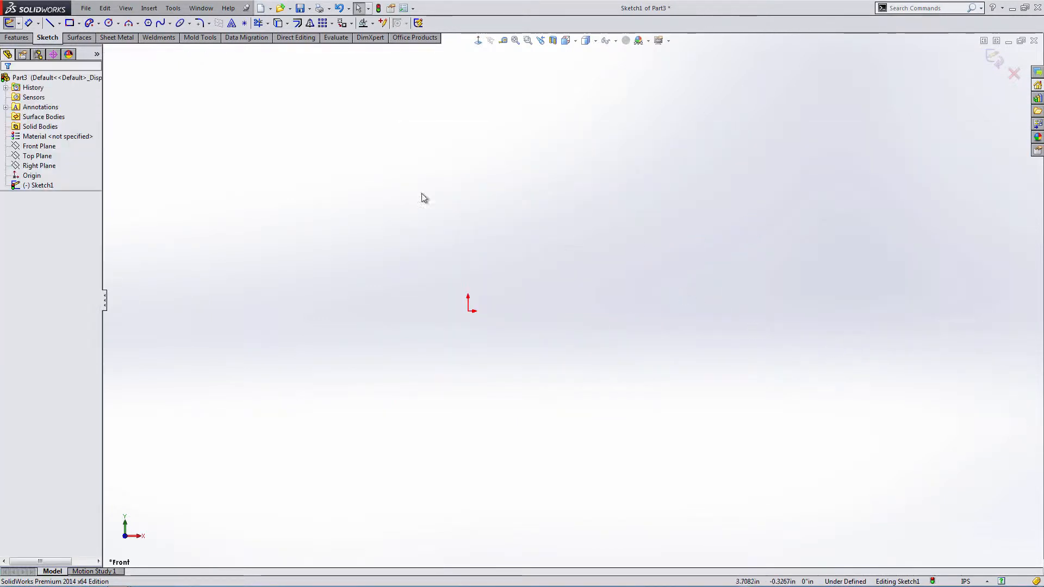
Draw a center rectangle about 2.25 in wide and 2.45 in high, centred on the origin.
{"action": "left_click", "coordinate": [79, 23]}
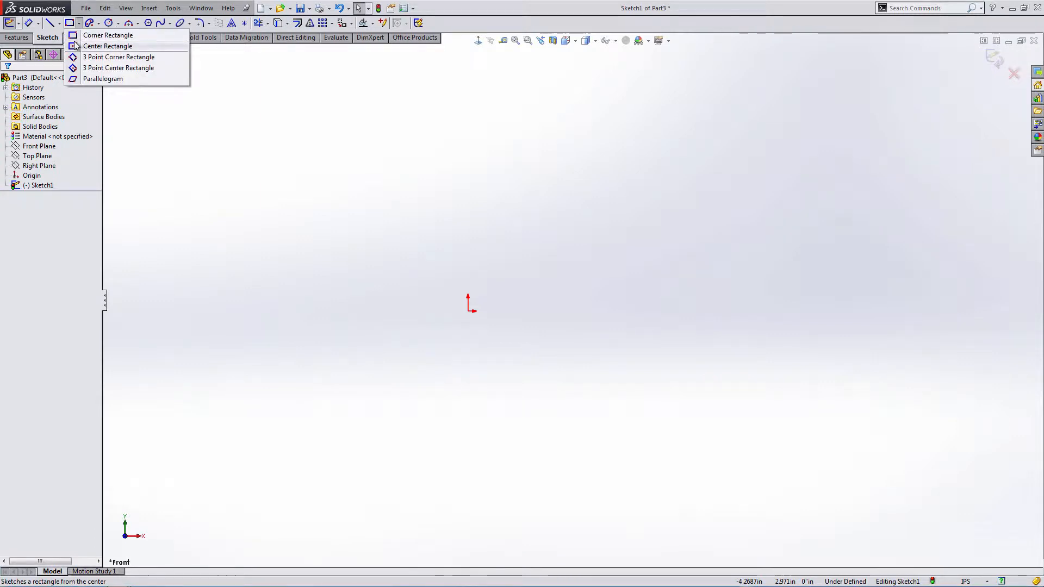
{"action": "left_click", "coordinate": [76, 46]}
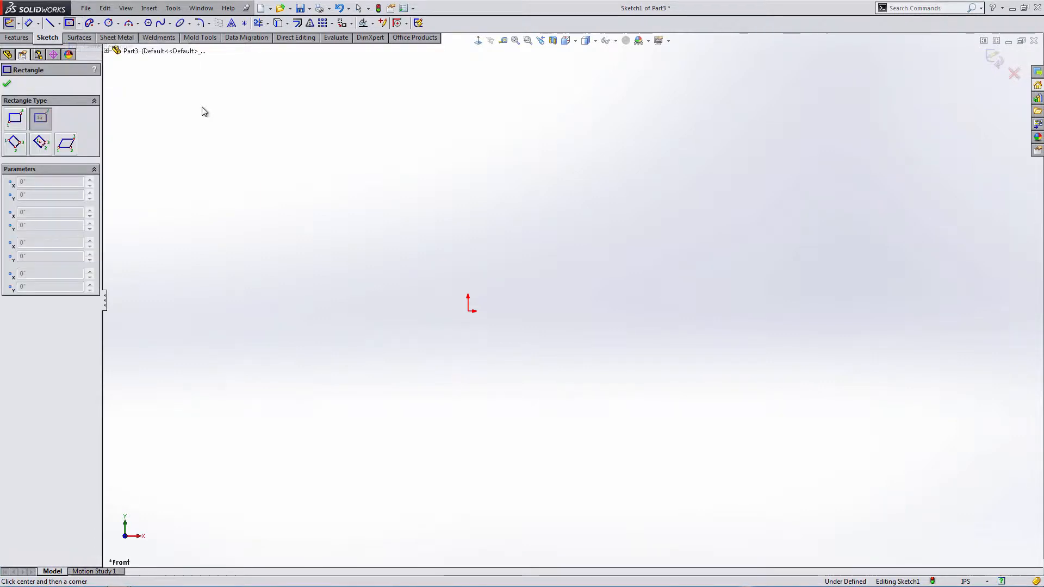
{"action": "left_click", "coordinate": [468, 311]}
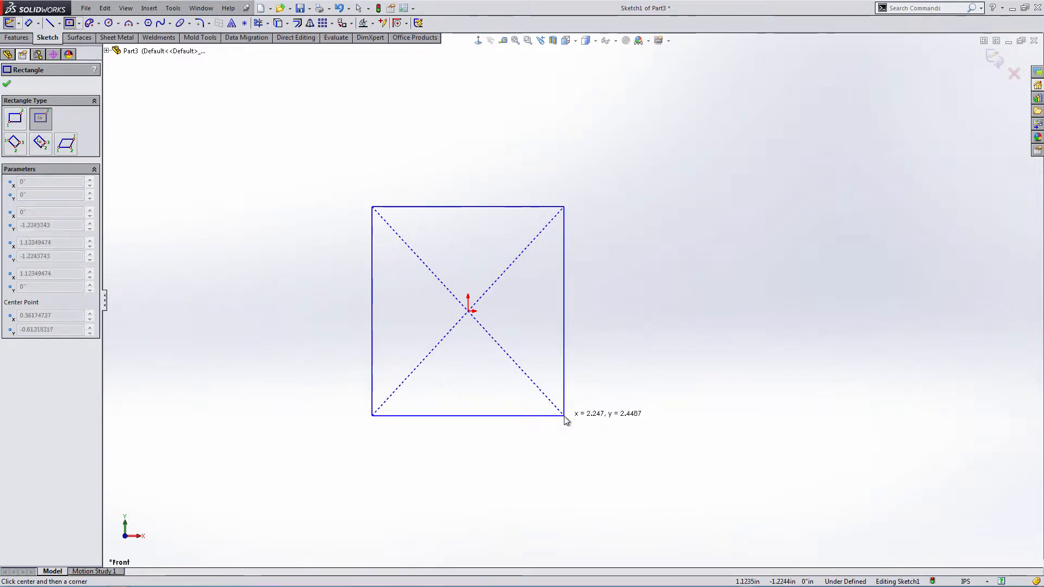
{"action": "left_click", "coordinate": [564, 416]}
{"action": "key", "text": "Escape"}
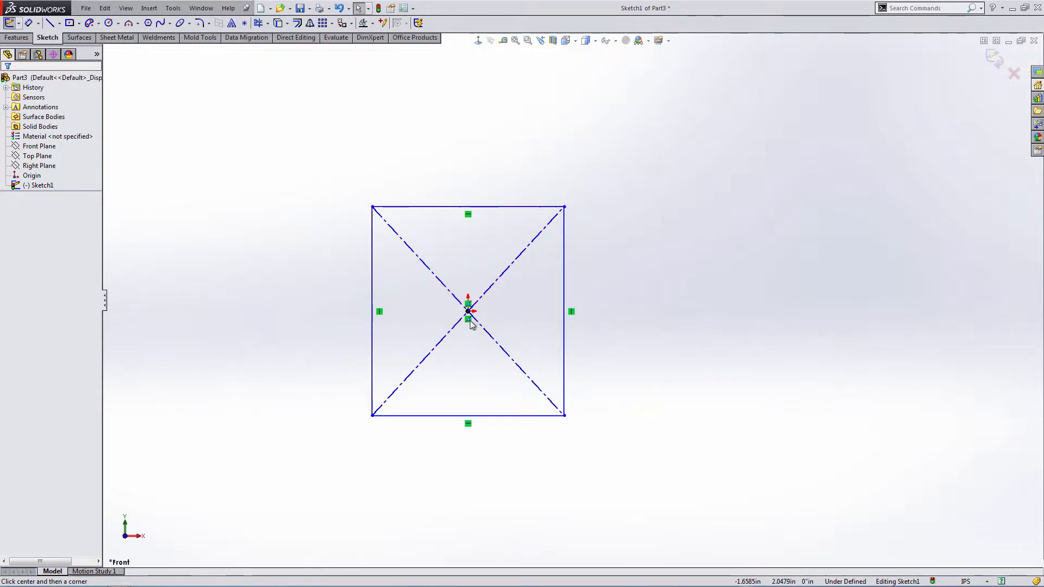
Delete the center rectangle with its diagonals, including the leftover point at the origin.
{"action": "left_click_drag", "start_coordinate": [327, 136], "coordinate": [670, 521]}
{"action": "key", "text": "Delete"}
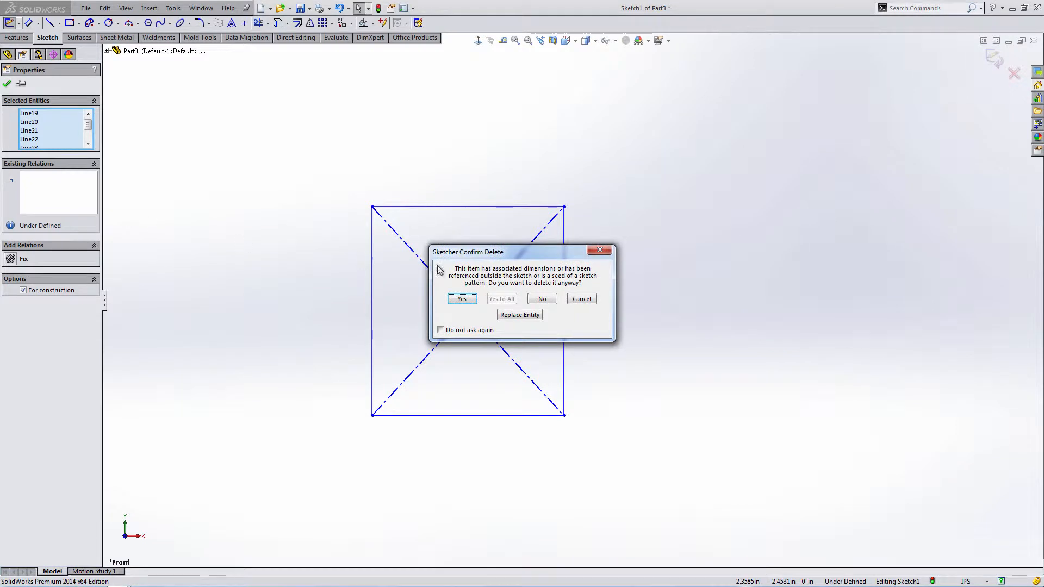
{"action": "left_click", "coordinate": [541, 299]}
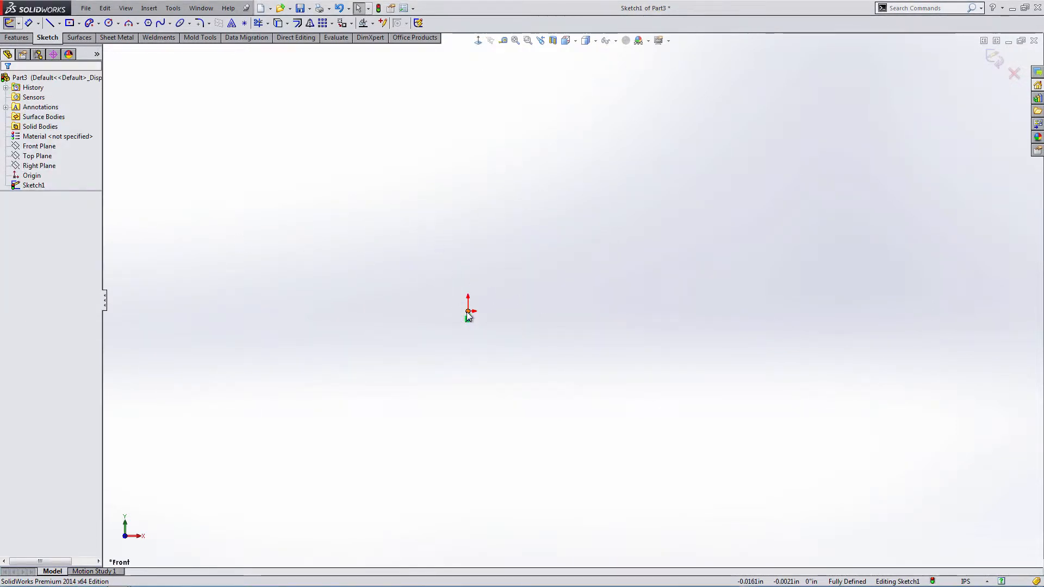
{"action": "left_click", "coordinate": [467, 313]}
{"action": "key", "text": "Delete"}
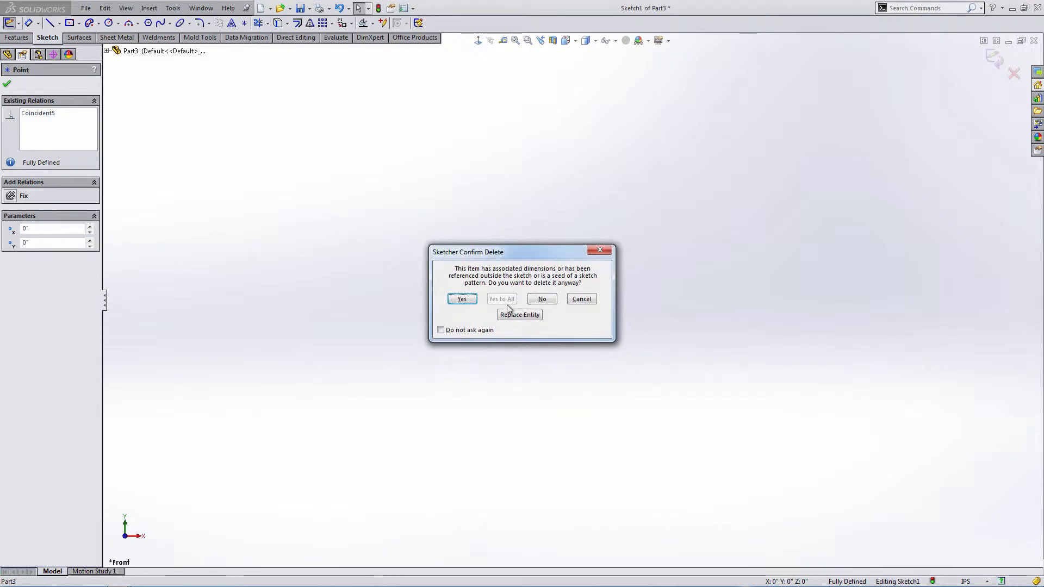
{"action": "left_click", "coordinate": [464, 299]}
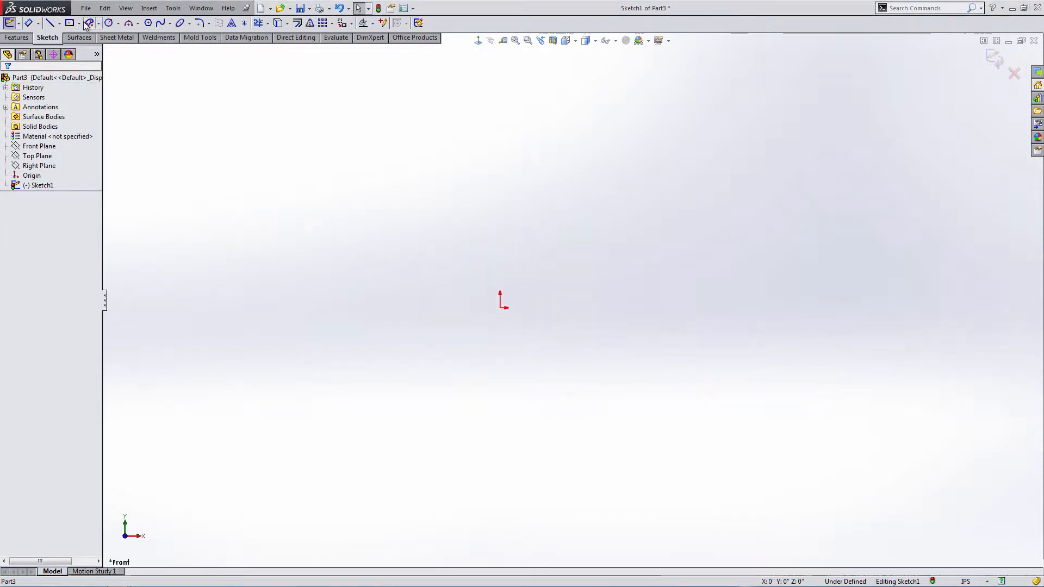
Draw a tilted 3 point corner rectangle from the origin, its first side about 2.89 in long at about 31°.
{"action": "left_click", "coordinate": [78, 24]}
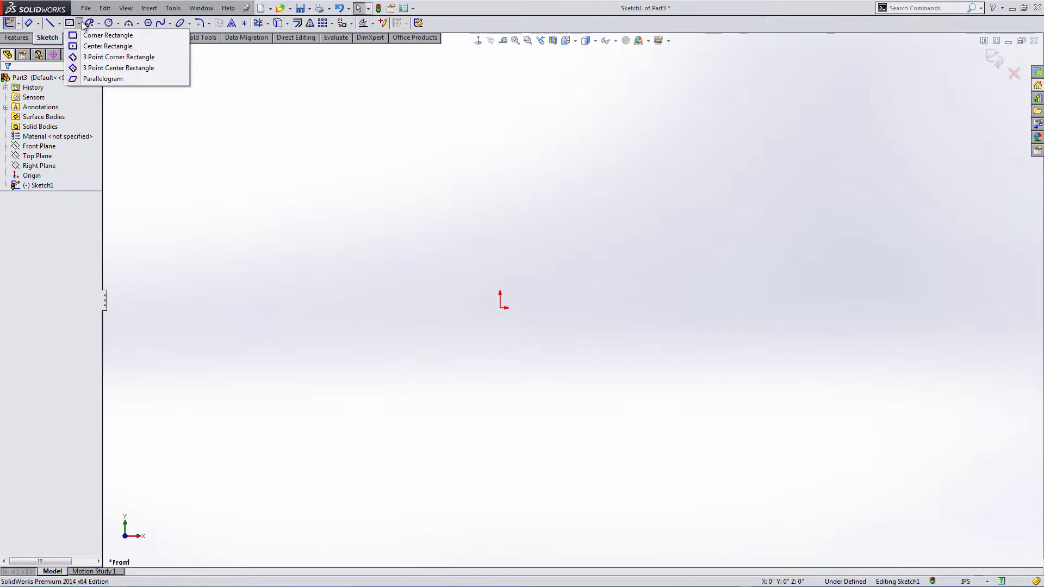
{"action": "left_click", "coordinate": [97, 60]}
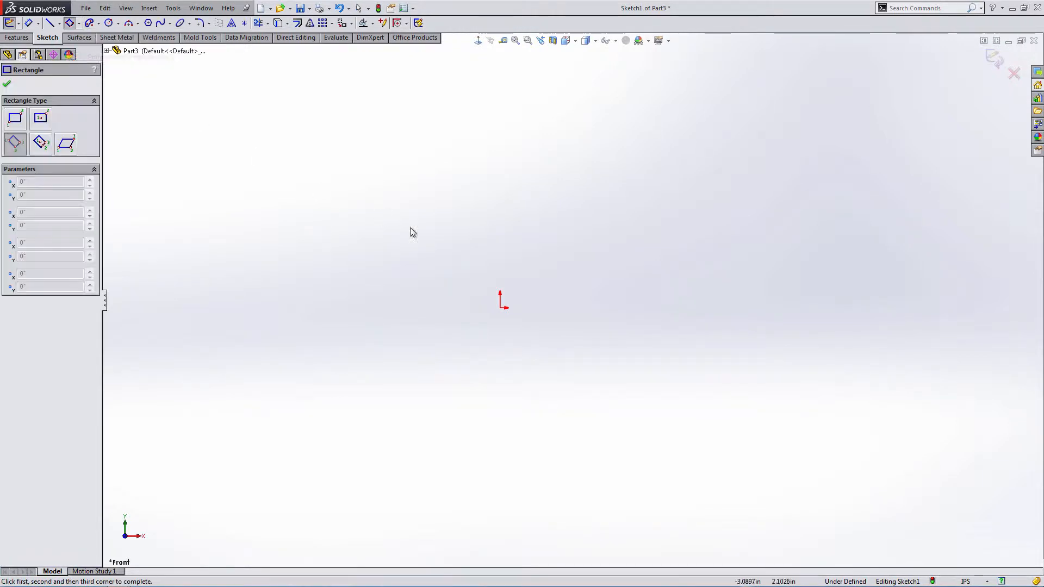
{"action": "left_click", "coordinate": [500, 308]}
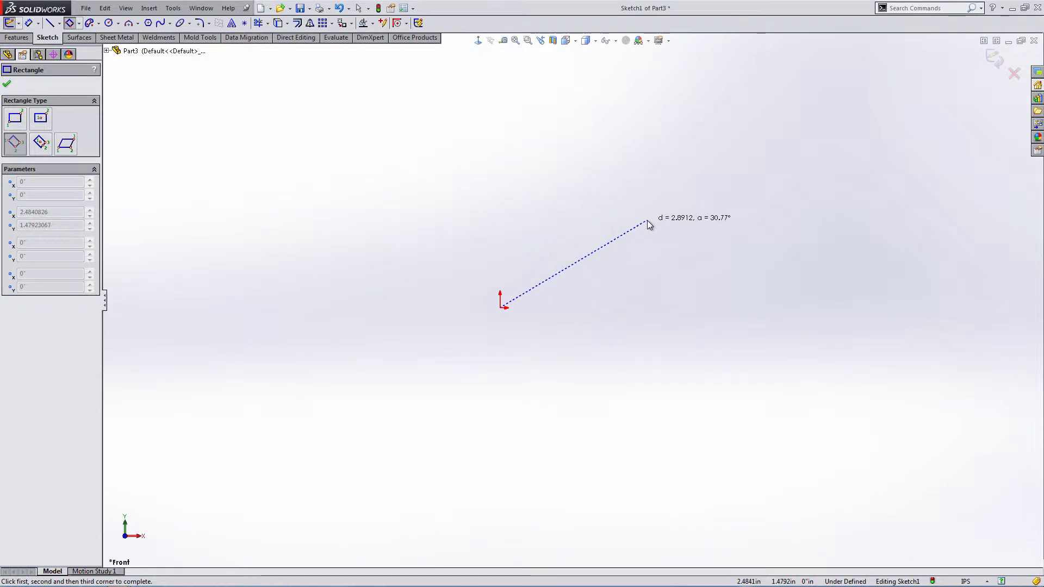
{"action": "left_click", "coordinate": [647, 221]}
{"action": "left_click", "coordinate": [488, 96]}
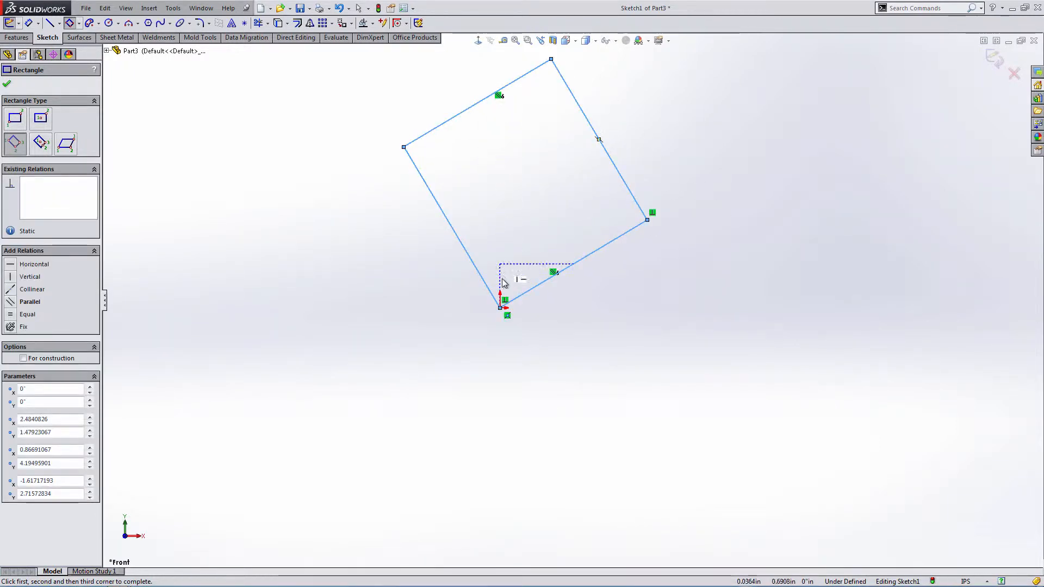
{"action": "key", "text": "Escape"}
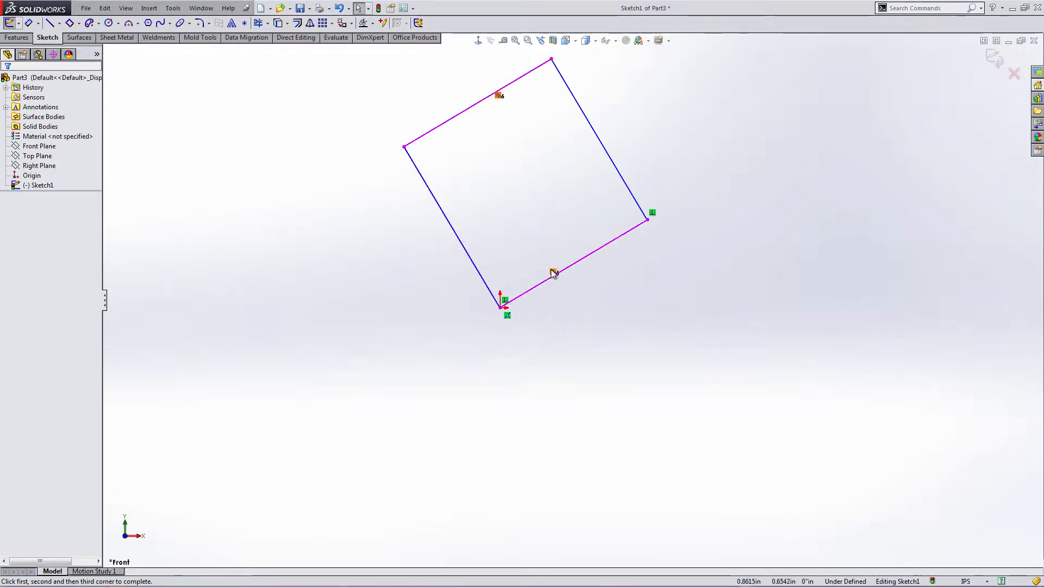
Move the tilted rectangle's upper corner and its sides freehand to test how its relations hold the shape.
{"action": "middle_click_drag", "start_coordinate": [368, 133], "coordinate": [450, 193], "text": "ctrl"}
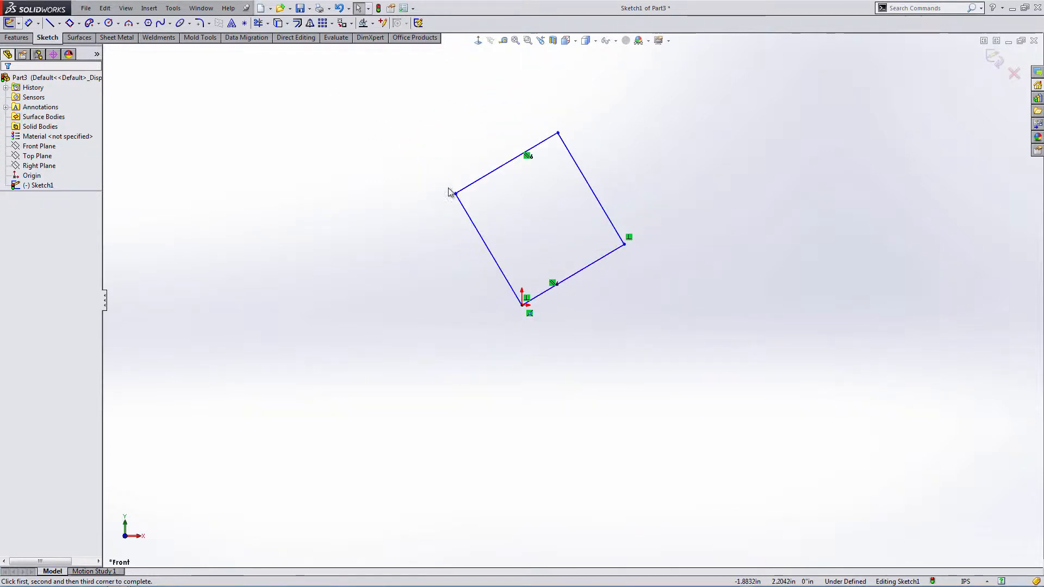
{"action": "mouse_move", "coordinate": [432, 99]}
{"action": "left_mouse_down"}
{"action": "mouse_move", "coordinate": [764, 357]}
{"action": "mouse_move", "coordinate": [753, 417]}
{"action": "mouse_move", "coordinate": [472, 144]}
{"action": "left_mouse_up"}
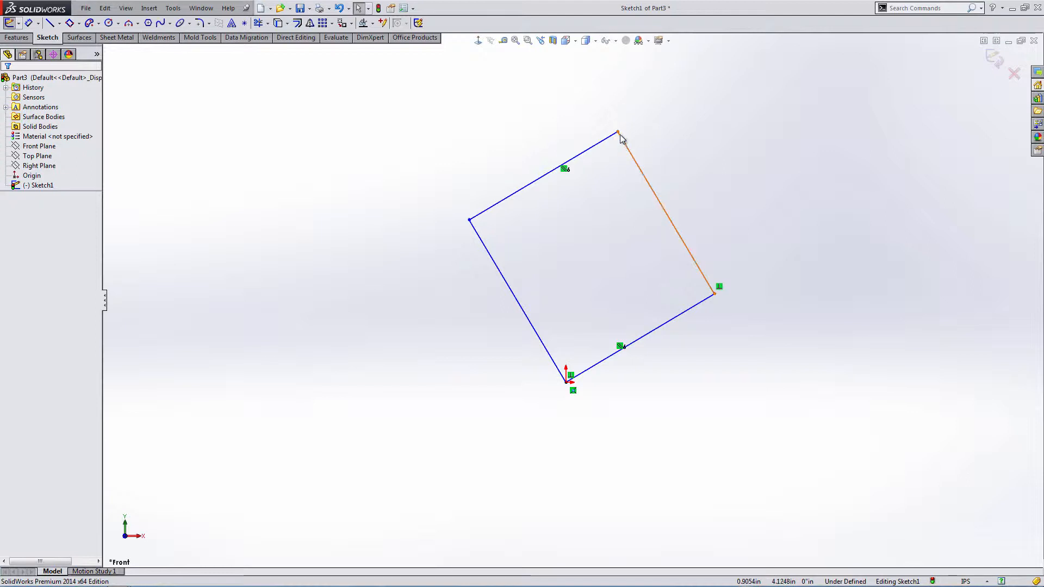
{"action": "left_click_drag", "start_coordinate": [616, 131], "coordinate": [635, 142]}
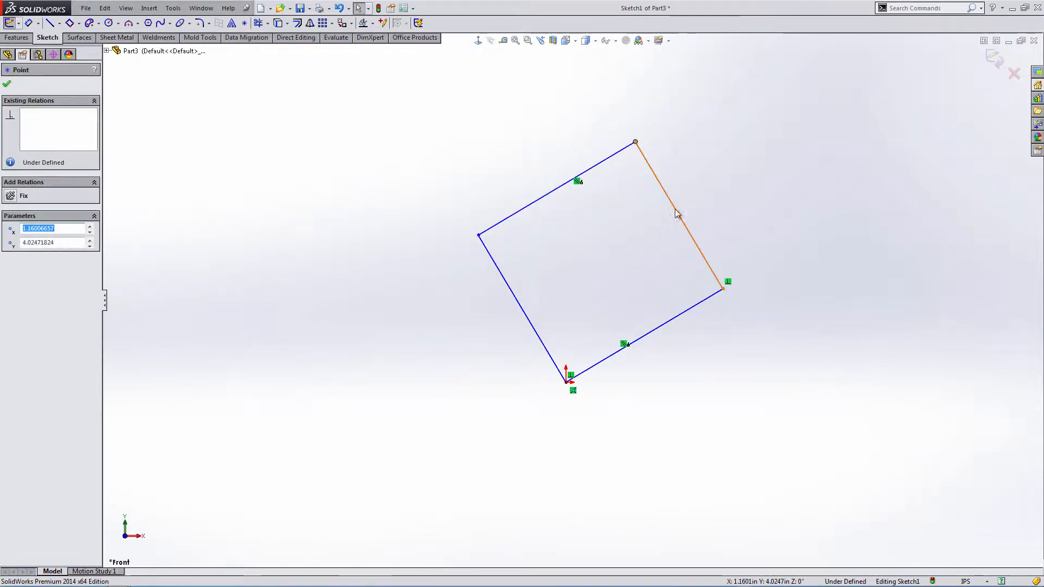
{"action": "left_click_drag", "start_coordinate": [678, 212], "coordinate": [745, 277]}
{"action": "mouse_move", "coordinate": [788, 367]}
{"action": "left_mouse_down"}
{"action": "mouse_move", "coordinate": [767, 305]}
{"action": "mouse_move", "coordinate": [752, 296]}
{"action": "mouse_move", "coordinate": [759, 383]}
{"action": "mouse_move", "coordinate": [709, 285]}
{"action": "mouse_move", "coordinate": [750, 365]}
{"action": "mouse_move", "coordinate": [732, 346]}
{"action": "left_mouse_up"}
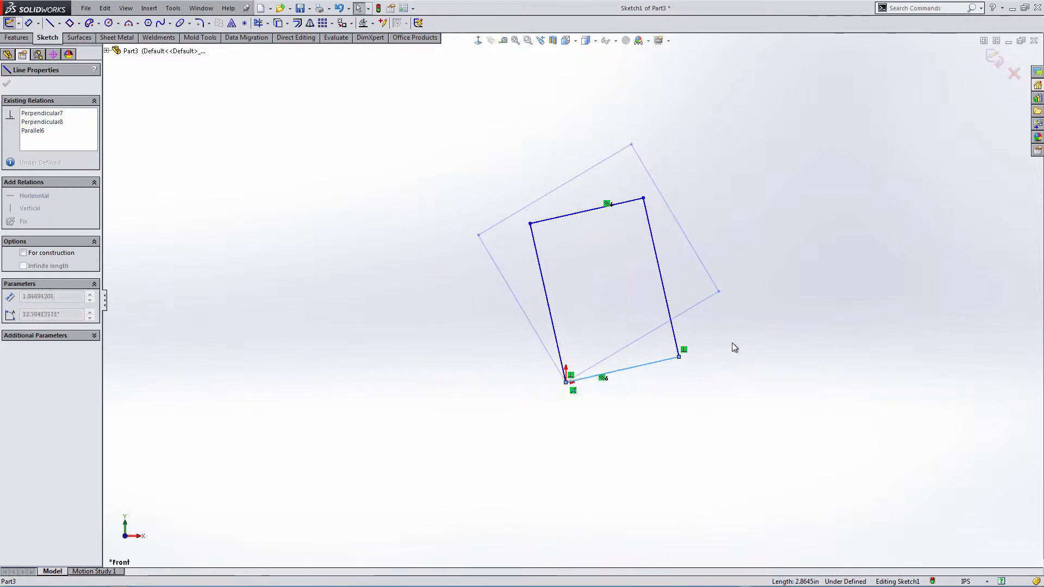
{"action": "left_click", "coordinate": [498, 321]}
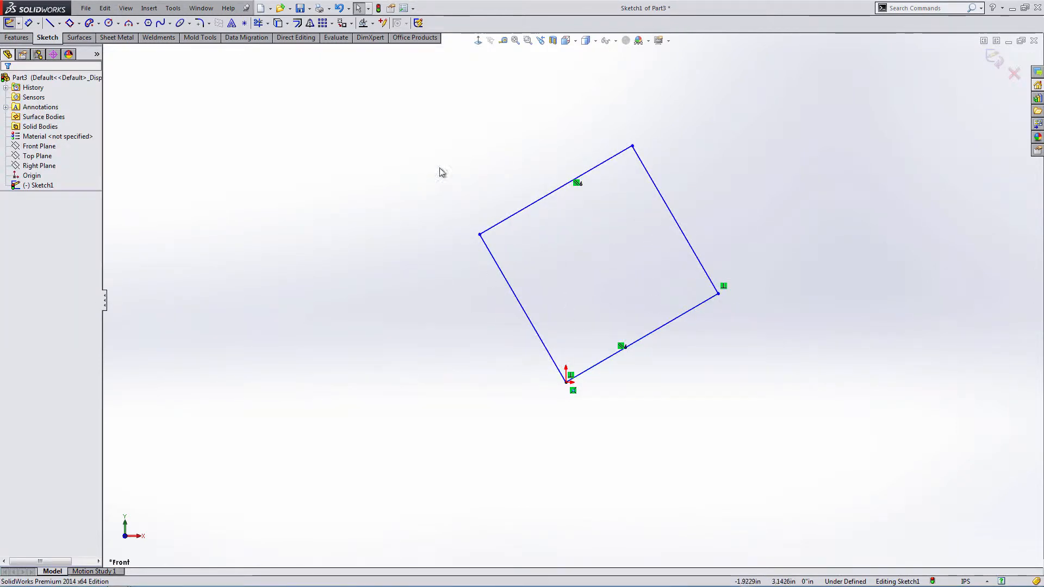
Delete all four lines of the tilted 3 point corner rectangle.
{"action": "left_click_drag", "start_coordinate": [405, 106], "coordinate": [757, 435]}
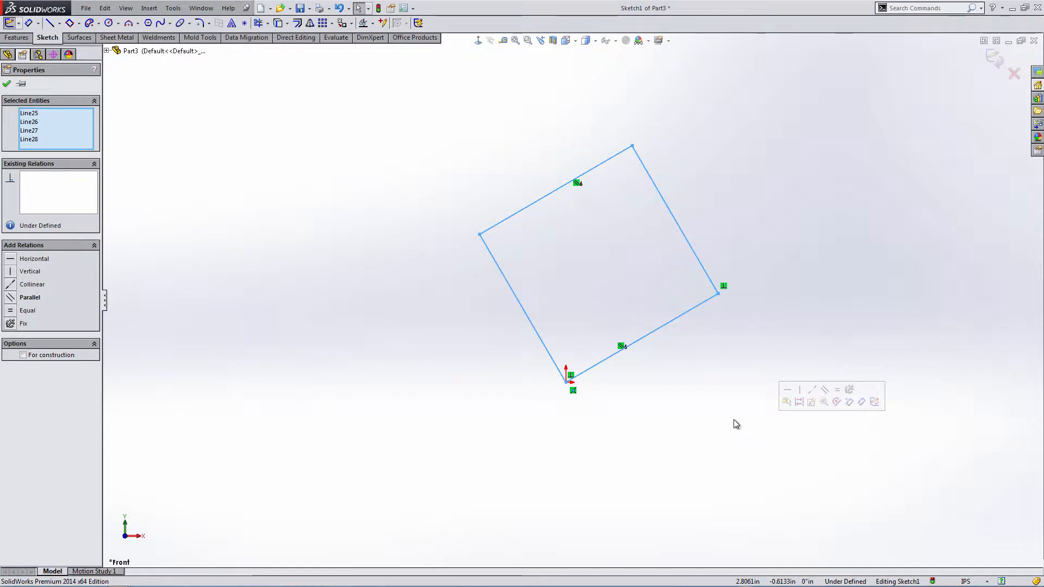
{"action": "key", "text": "Delete"}
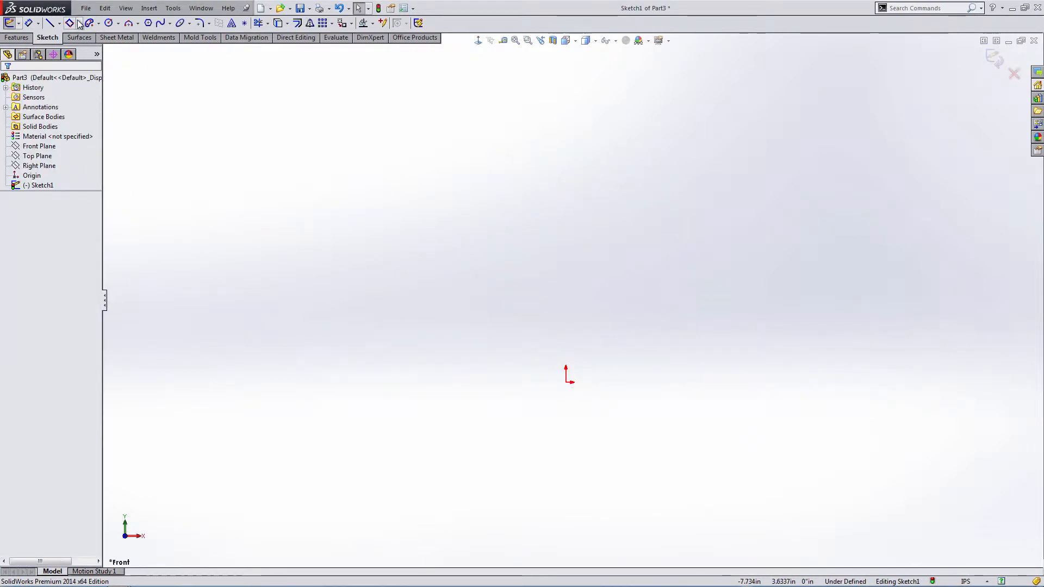
Draw a tilted 3 point center rectangle centred on the origin, with its first side's midpoint at about X 1.52, Y 0.71 in.
{"action": "left_click", "coordinate": [80, 24]}
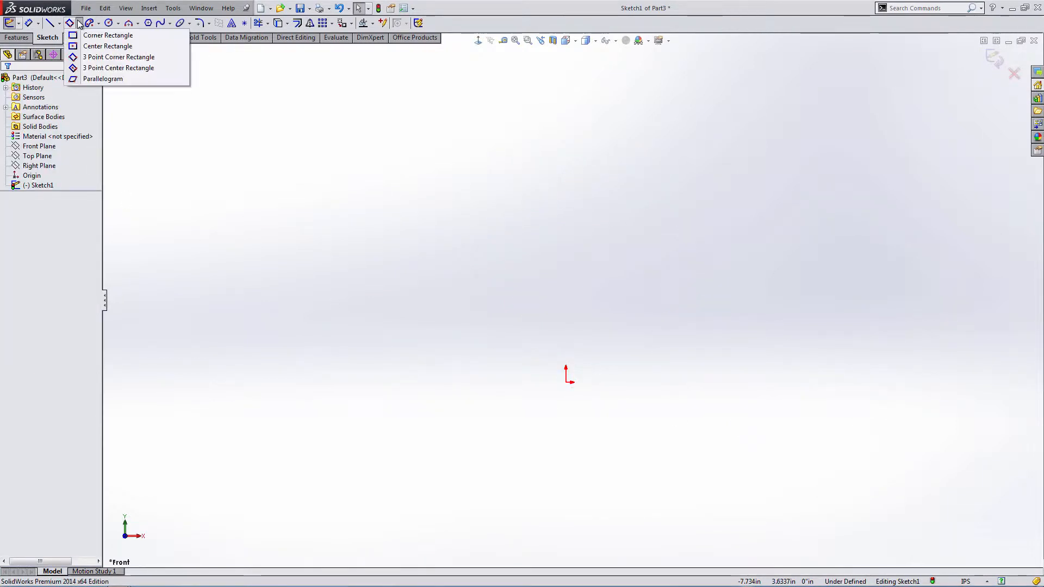
{"action": "left_click", "coordinate": [79, 68]}
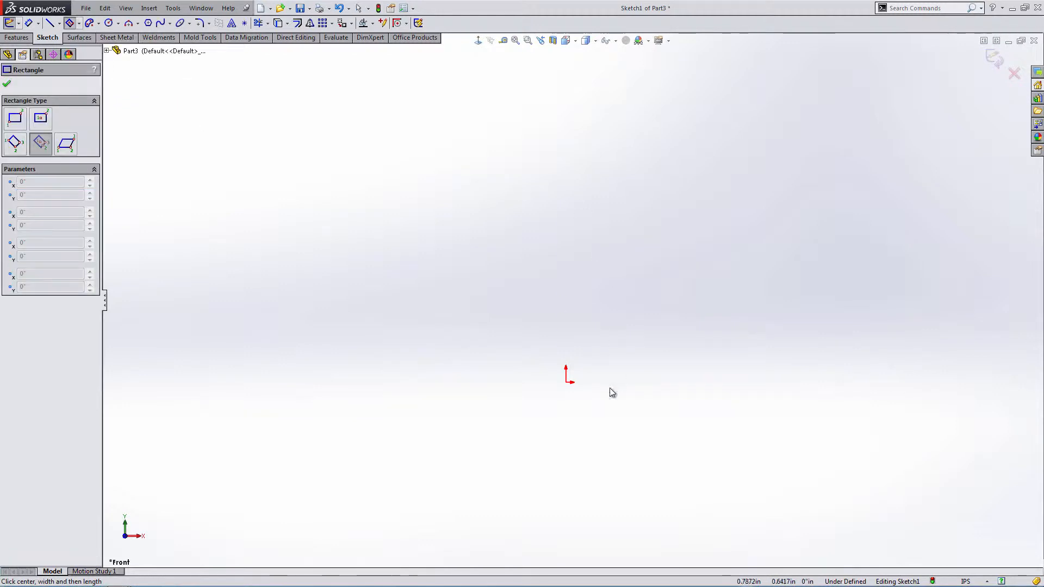
{"action": "left_click", "coordinate": [566, 383]}
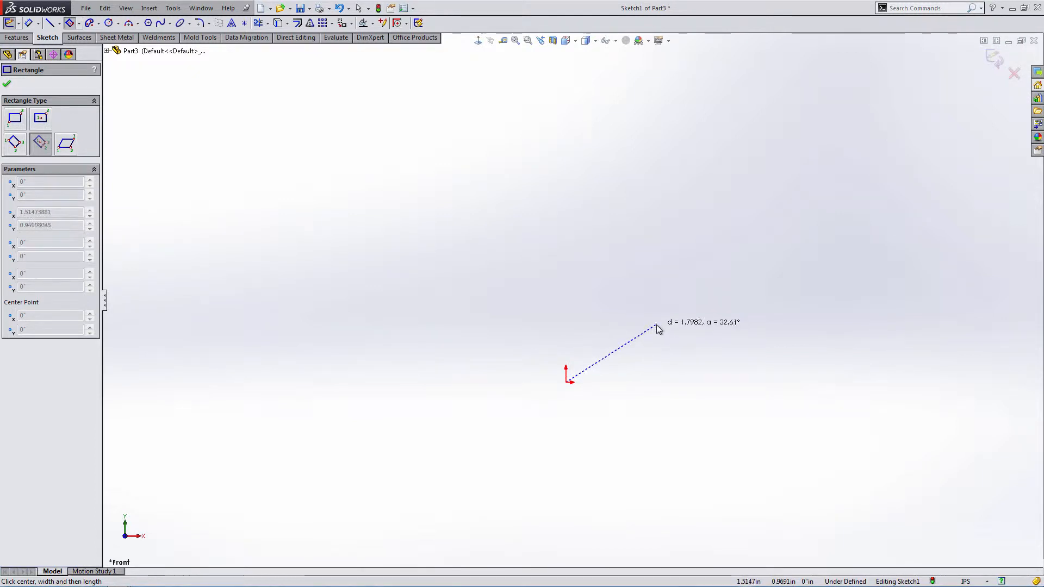
{"action": "left_click", "coordinate": [657, 341]}
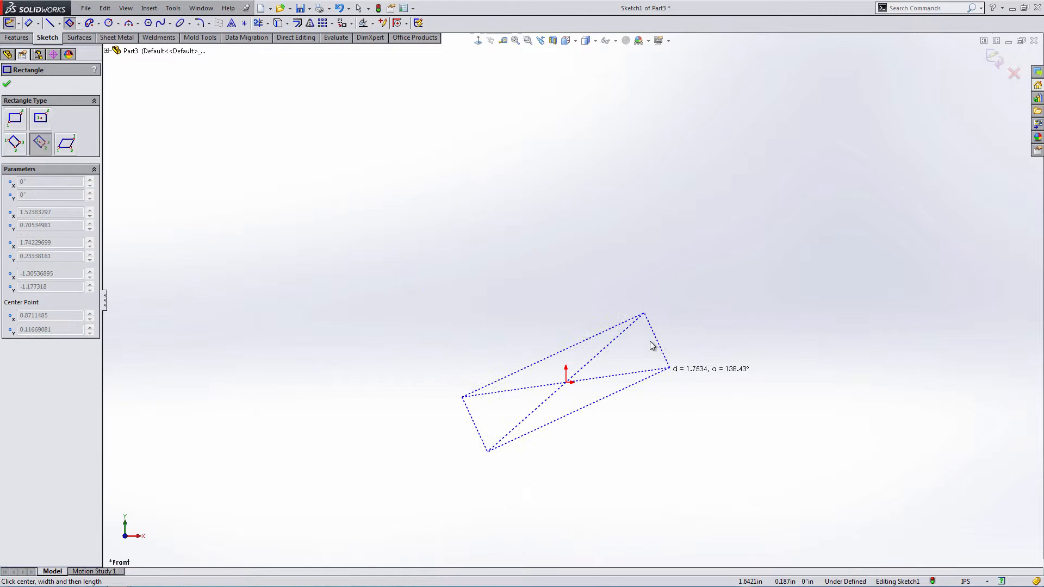
{"action": "left_click", "coordinate": [602, 223]}
{"action": "key", "text": "Escape"}
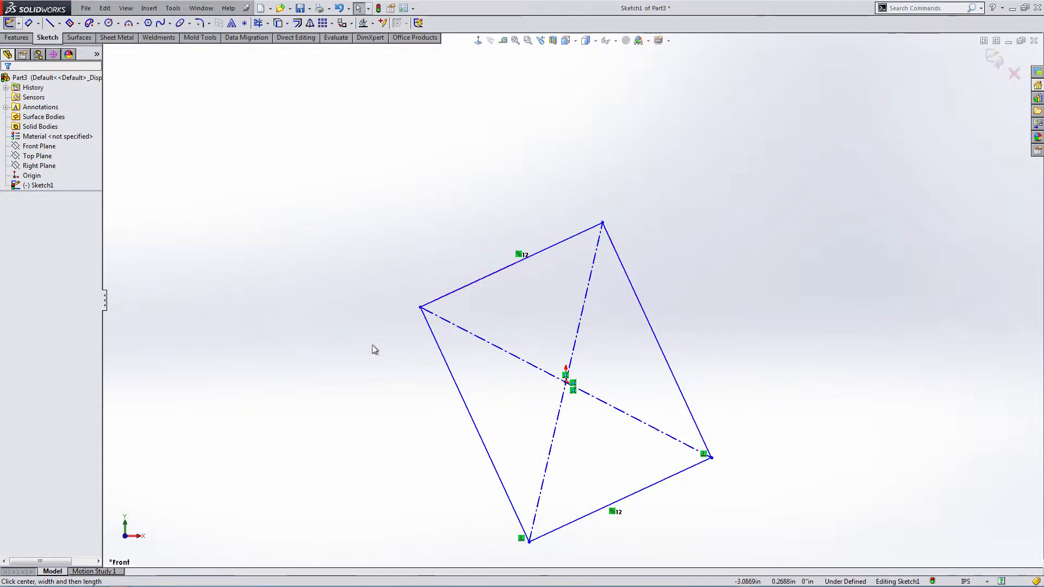
{"action": "key", "text": "Escape"}
Delete the 3 point center rectangle together with its construction diagonals.
{"action": "left_click_drag", "start_coordinate": [344, 162], "coordinate": [708, 566]}
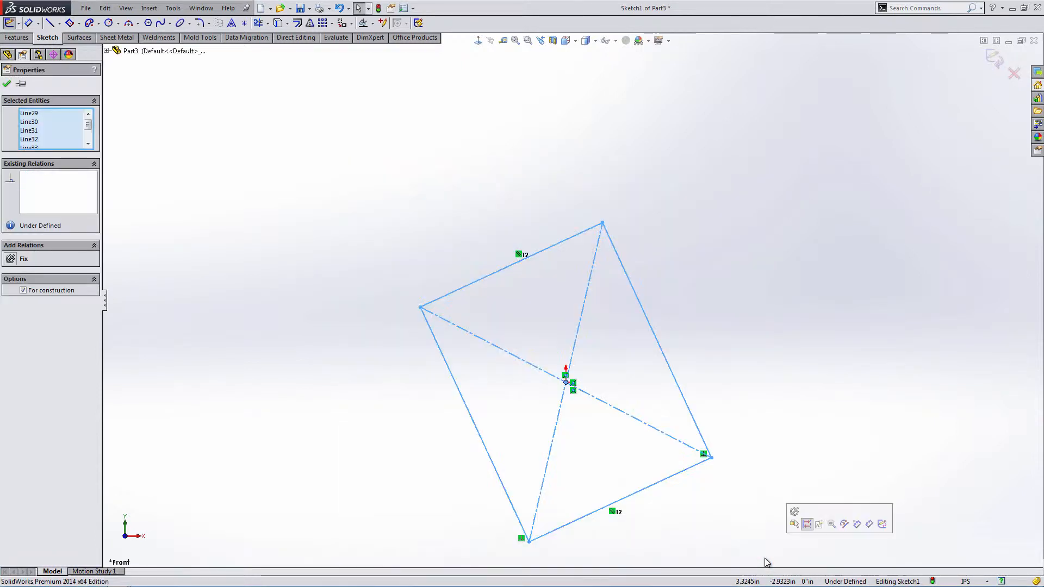
{"action": "key", "text": "Delete"}
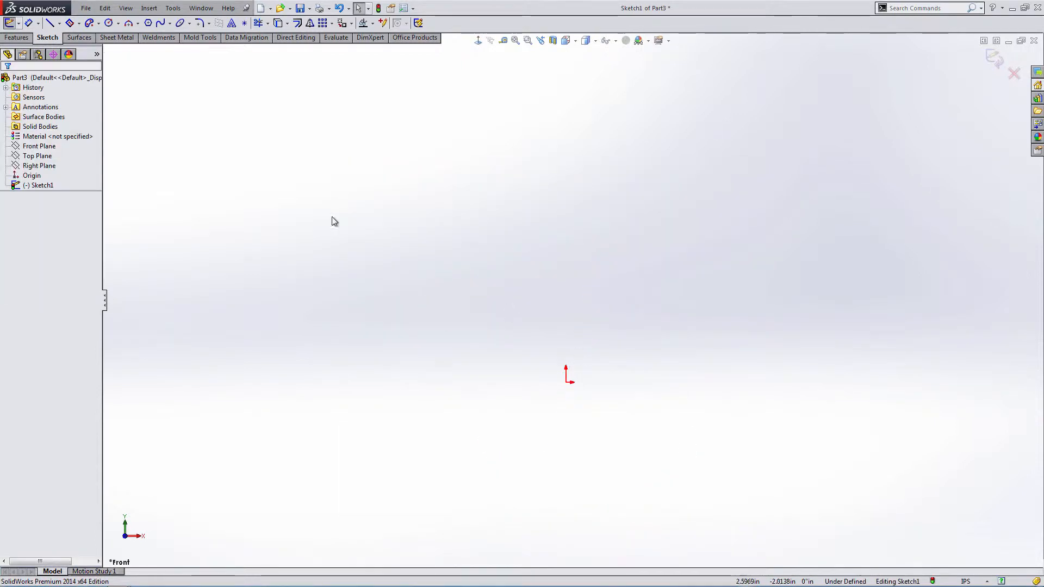
Draw a parallelogram from the origin with a horizontal base about 2.41 in long and its opposite corner at about X 3.44, Y 2.72 in.
{"action": "left_click", "coordinate": [79, 23]}
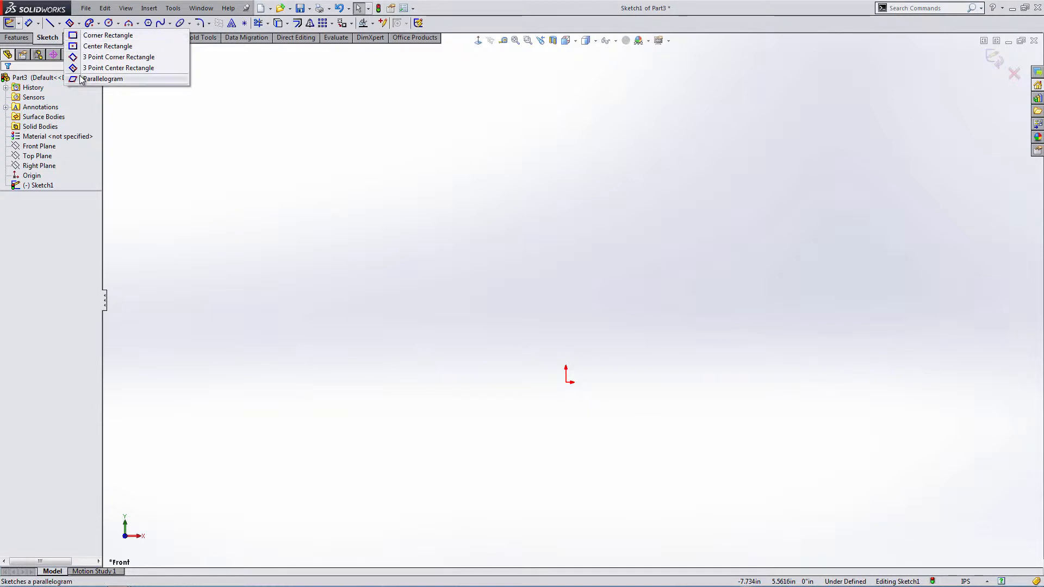
{"action": "left_click", "coordinate": [100, 79]}
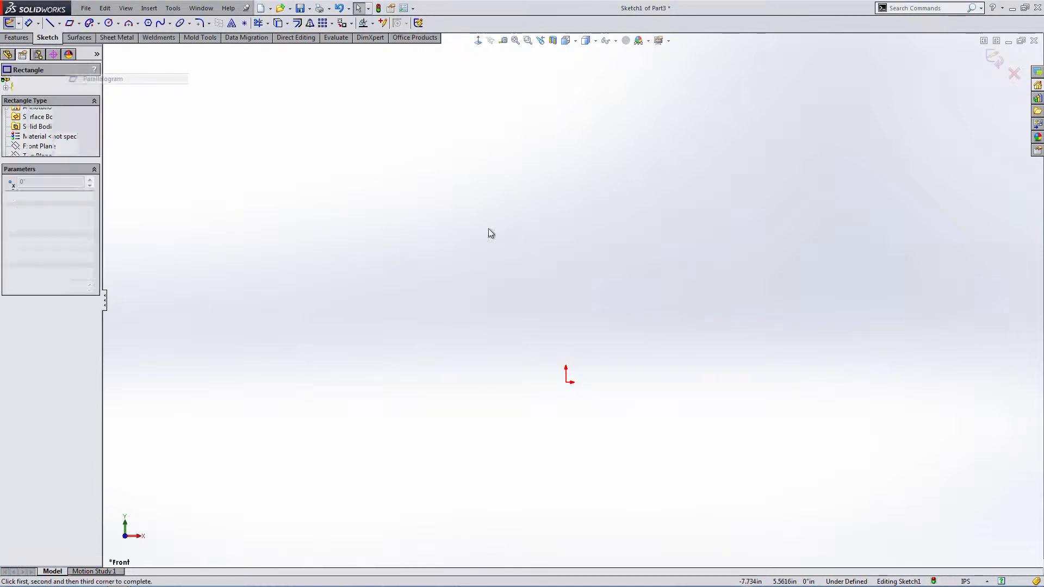
{"action": "left_click", "coordinate": [575, 383]}
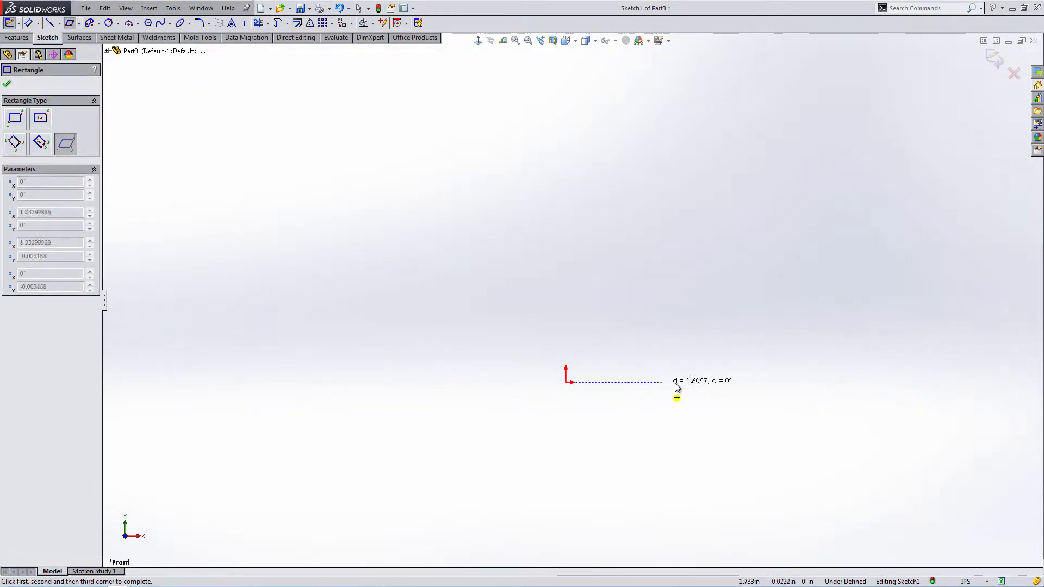
{"action": "left_click", "coordinate": [710, 383]}
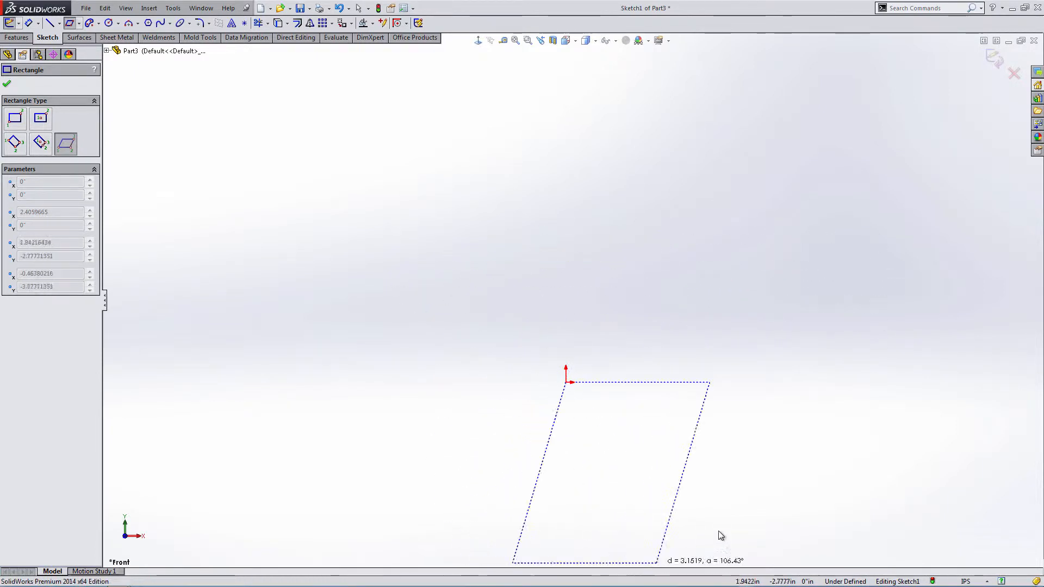
{"action": "left_click", "coordinate": [771, 220]}
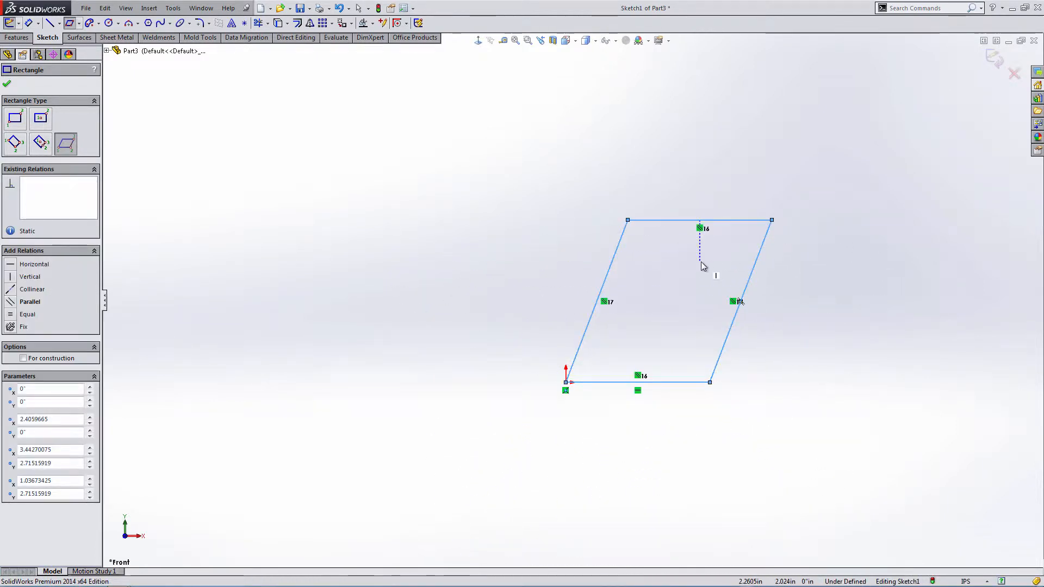
{"action": "key", "text": "Escape"}
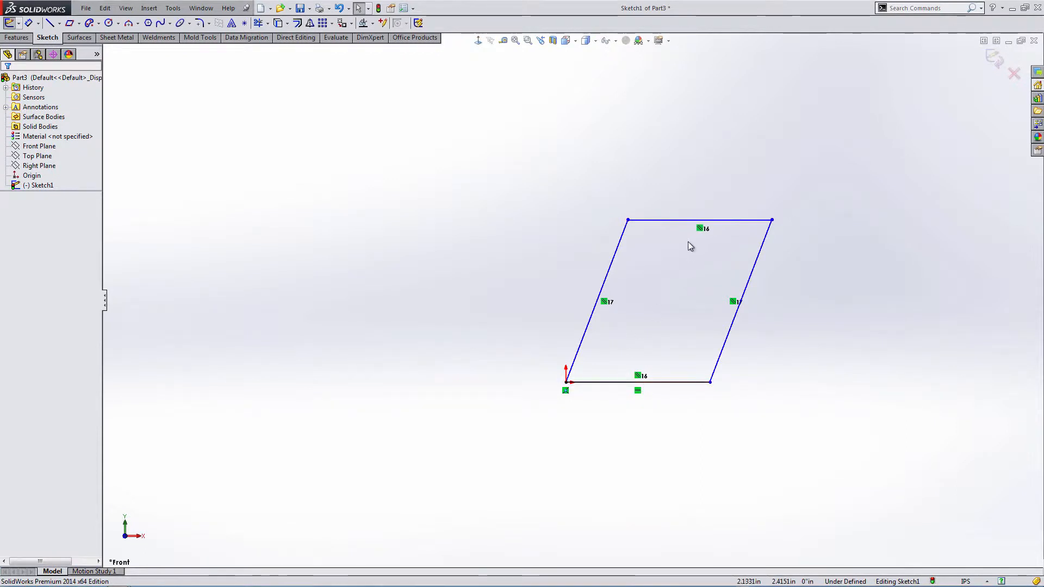
Delete all four lines of the parallelogram.
{"action": "mouse_move", "coordinate": [477, 157]}
{"action": "left_mouse_down"}
{"action": "mouse_move", "coordinate": [748, 410]}
{"action": "mouse_move", "coordinate": [800, 431]}
{"action": "left_mouse_up"}
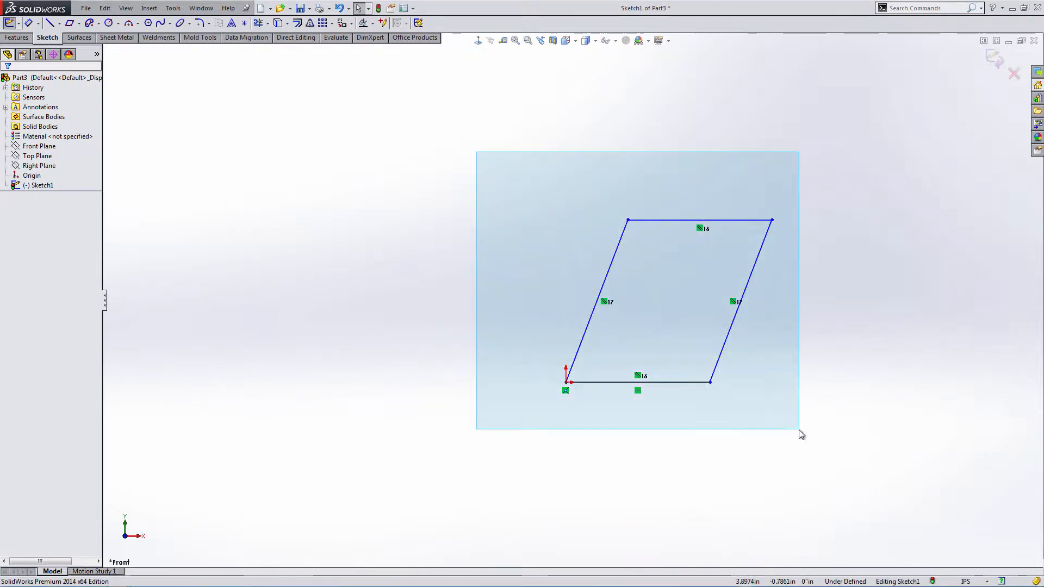
{"action": "key", "text": "Delete"}
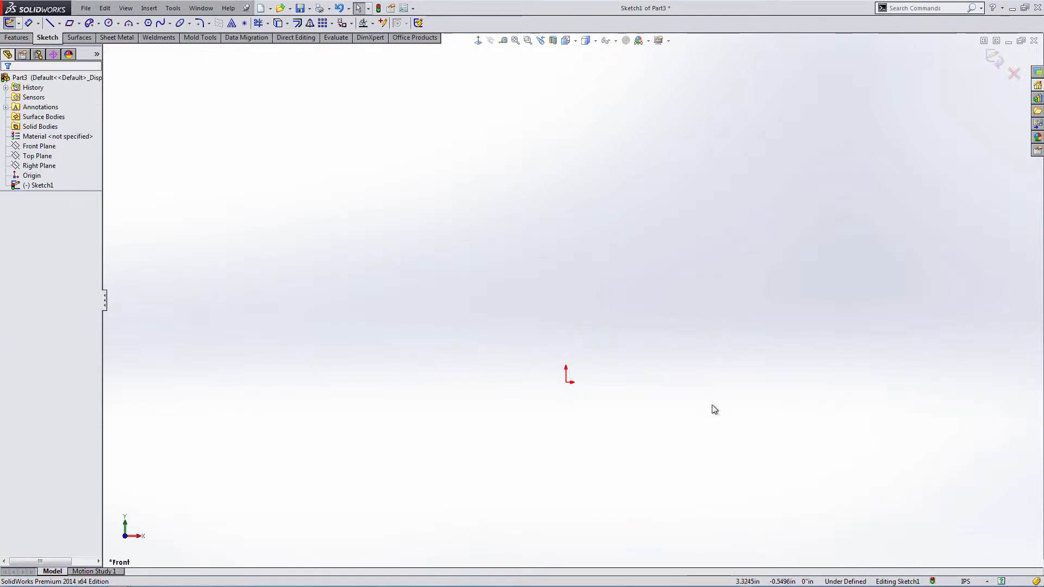
Draw a slightly tilted straight slot above the origin, about 3.70 in between arc centers and 0.93 in wide.
{"action": "left_click", "coordinate": [99, 24]}
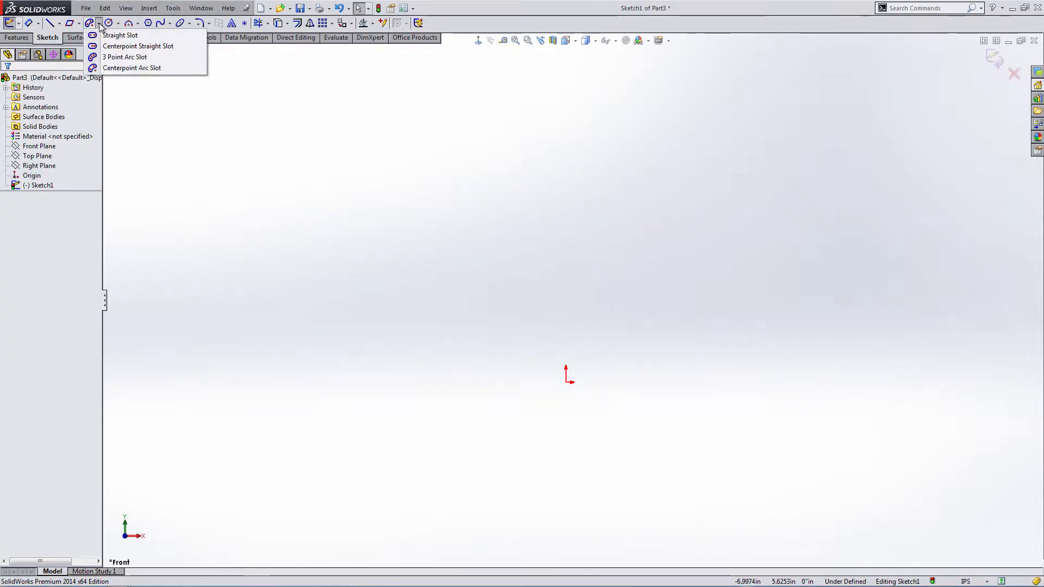
{"action": "left_click", "coordinate": [118, 35]}
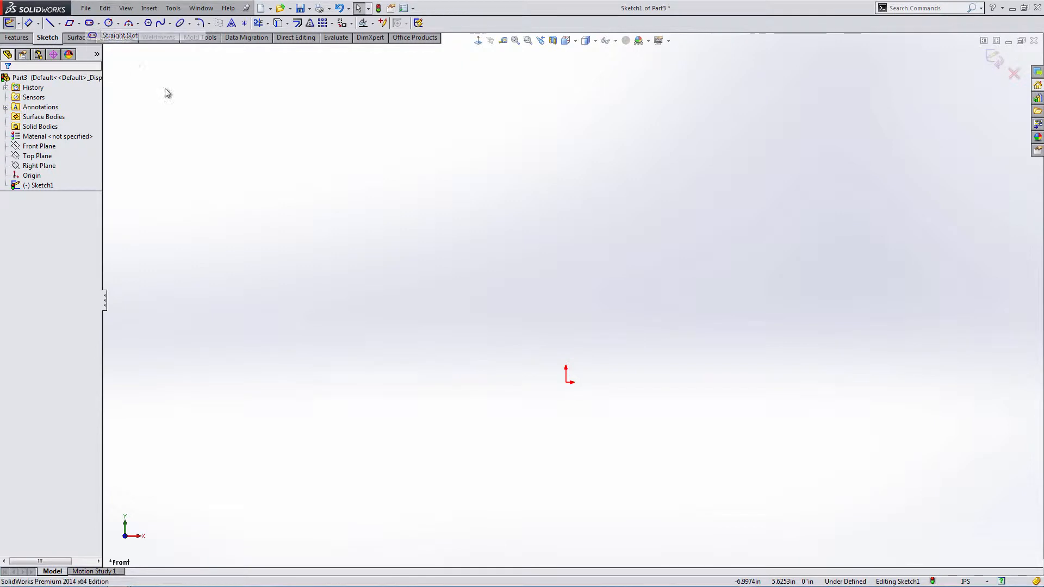
{"action": "left_click", "coordinate": [501, 313]}
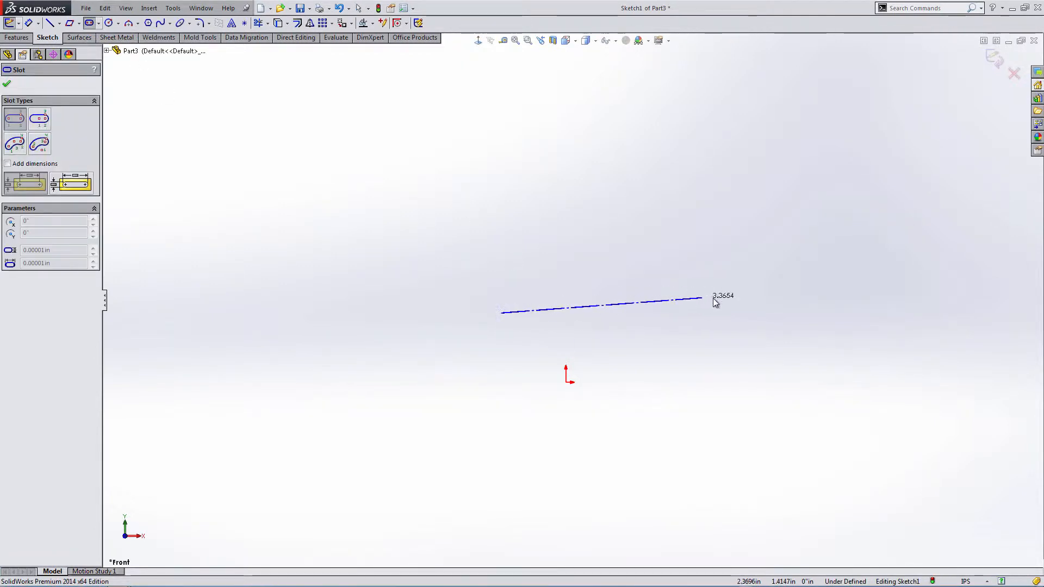
{"action": "left_click", "coordinate": [723, 326]}
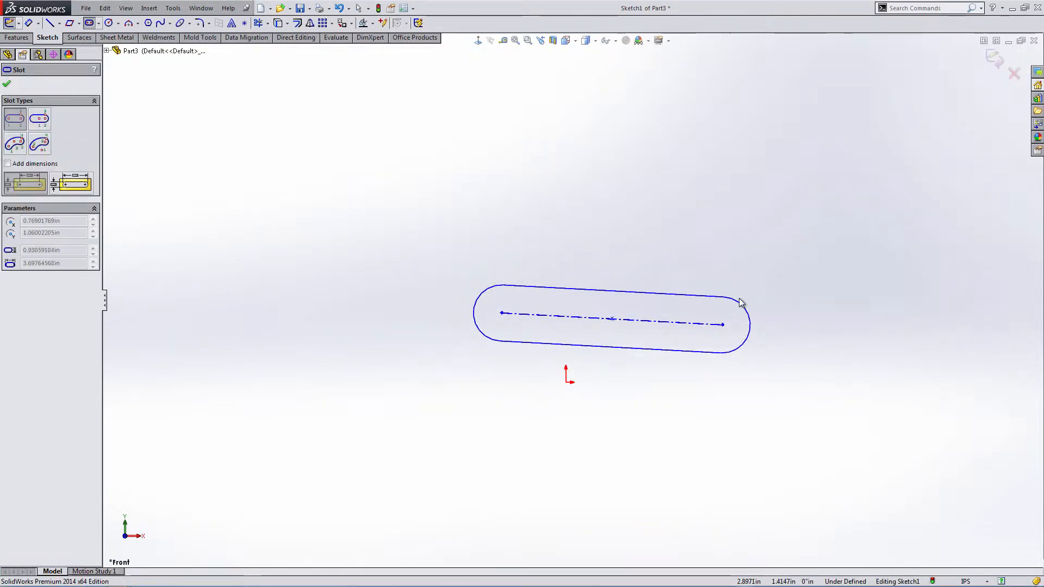
{"action": "left_click", "coordinate": [740, 304]}
{"action": "key", "text": "Escape"}
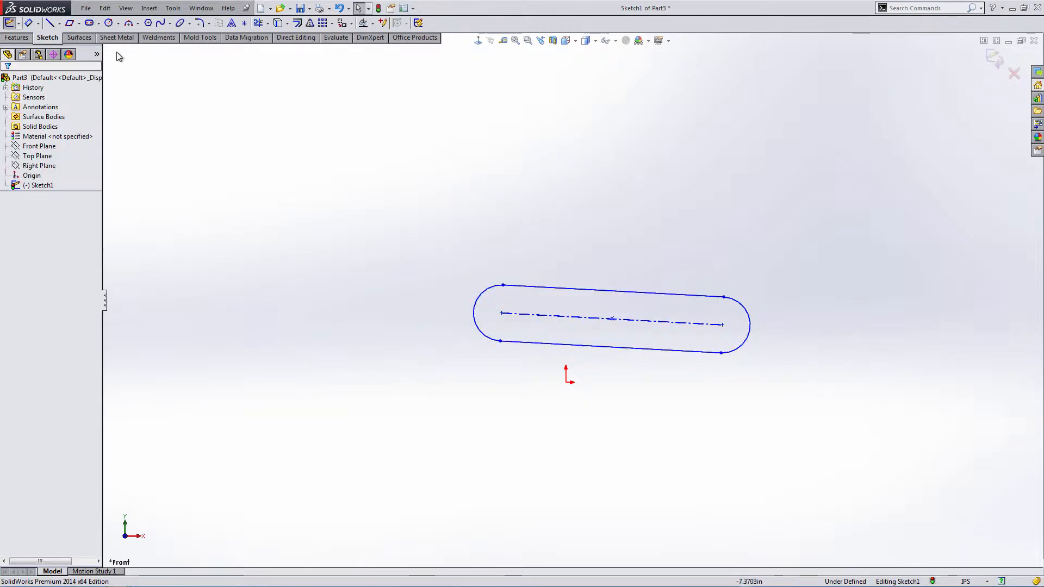
Draw a smaller horizontal straight slot up and left of the first, about 0.95 in between arc centers and 0.65 in wide.
{"action": "left_click", "coordinate": [99, 23]}
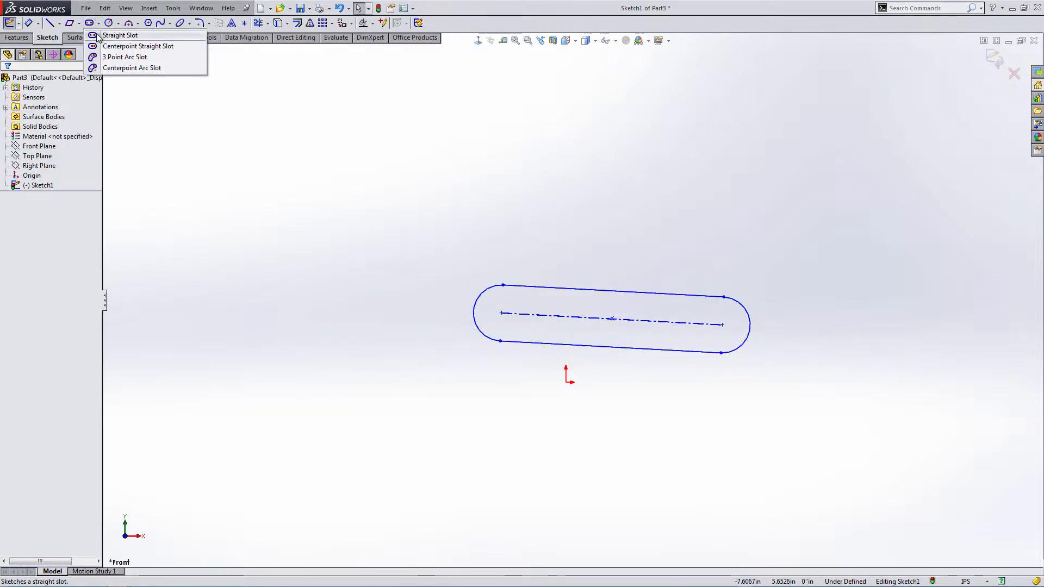
{"action": "left_click", "coordinate": [119, 35]}
{"action": "left_click", "coordinate": [470, 226]}
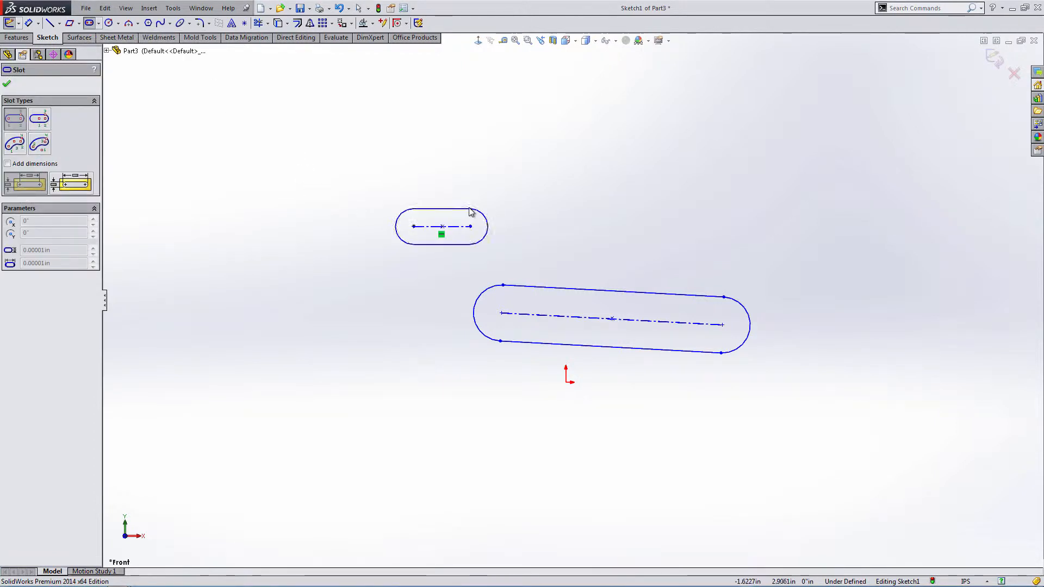
{"action": "left_click", "coordinate": [471, 206]}
{"action": "key", "text": "Escape"}
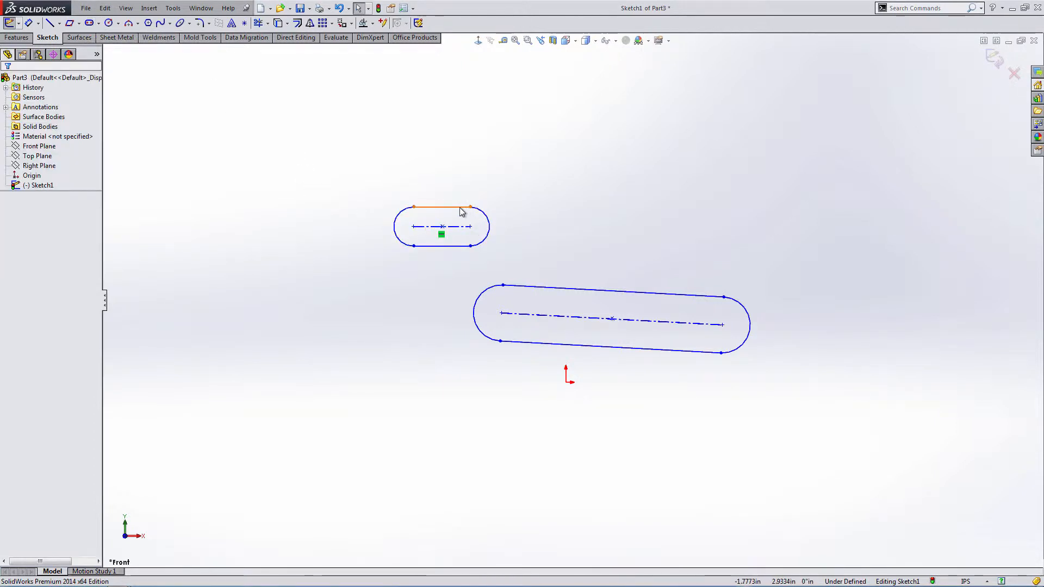
Add an Equal Slots relation between the small horizontal slot and the tilted slot.
{"action": "left_click", "coordinate": [461, 209]}
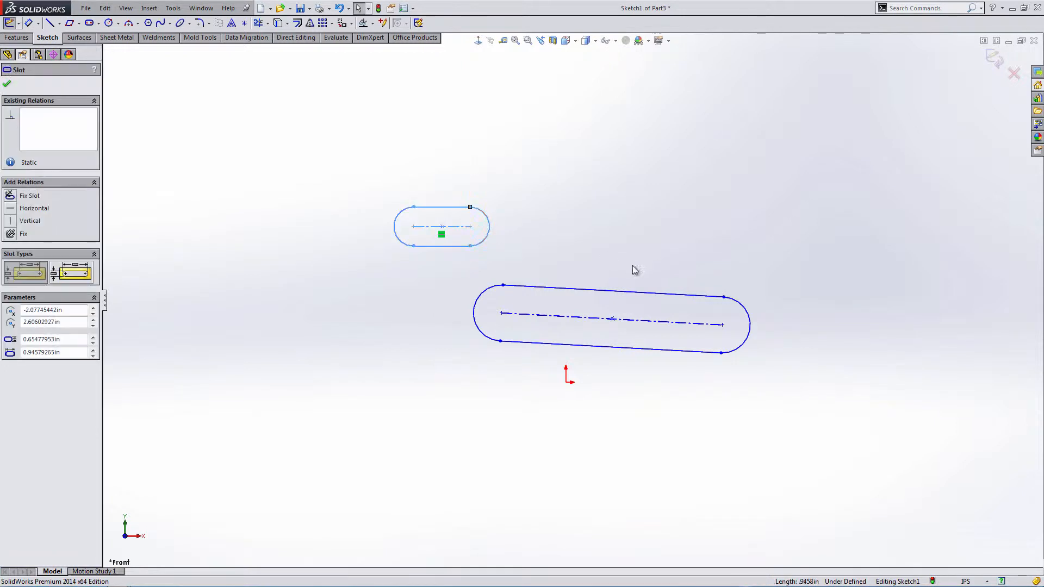
{"action": "left_click", "coordinate": [738, 309], "text": "ctrl"}
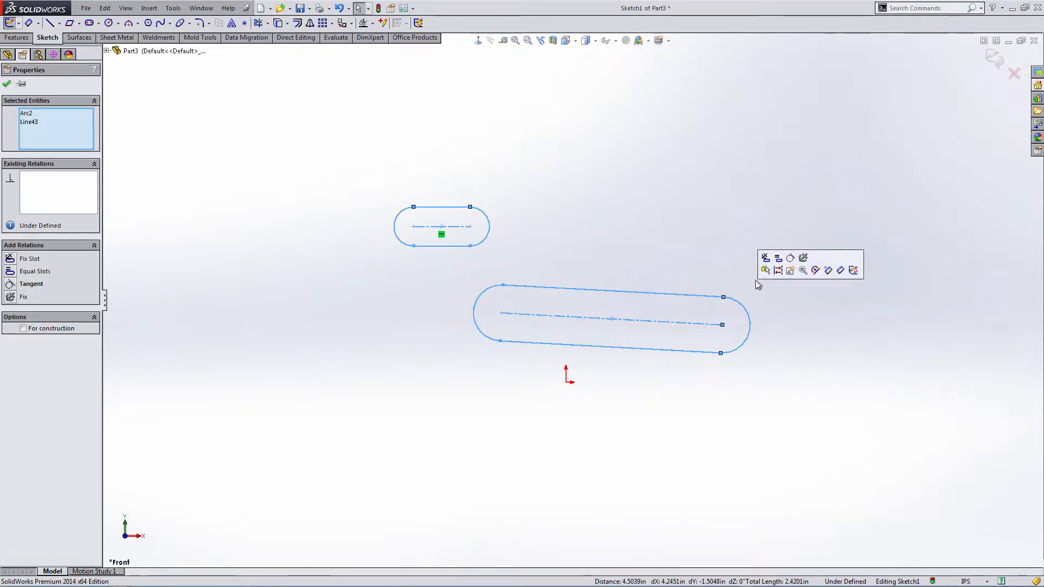
{"action": "left_click", "coordinate": [777, 261]}
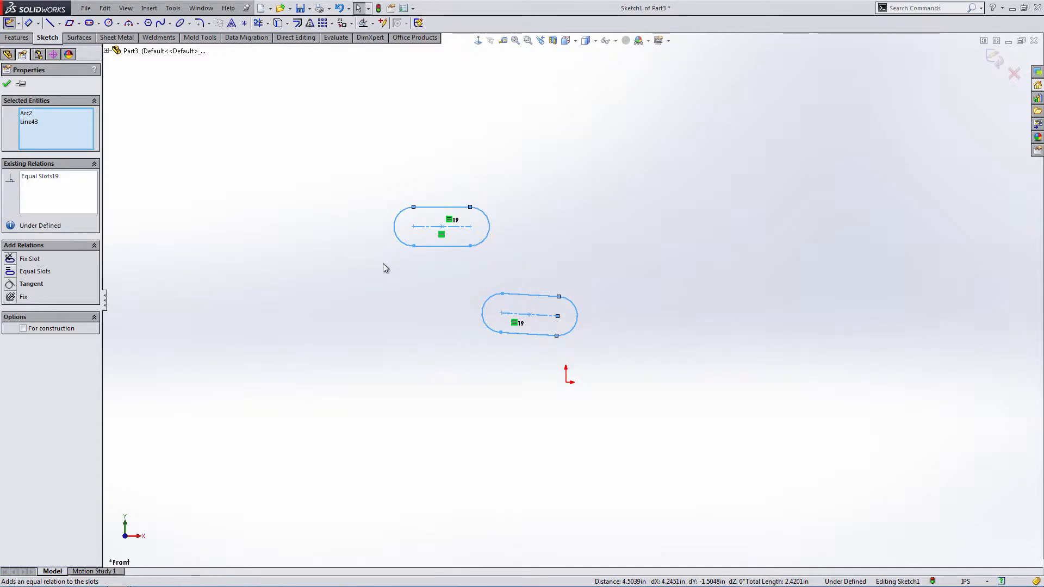
Delete both straight slots from the sketch.
{"action": "left_click_drag", "start_coordinate": [357, 154], "coordinate": [634, 376]}
{"action": "key", "text": "Delete"}
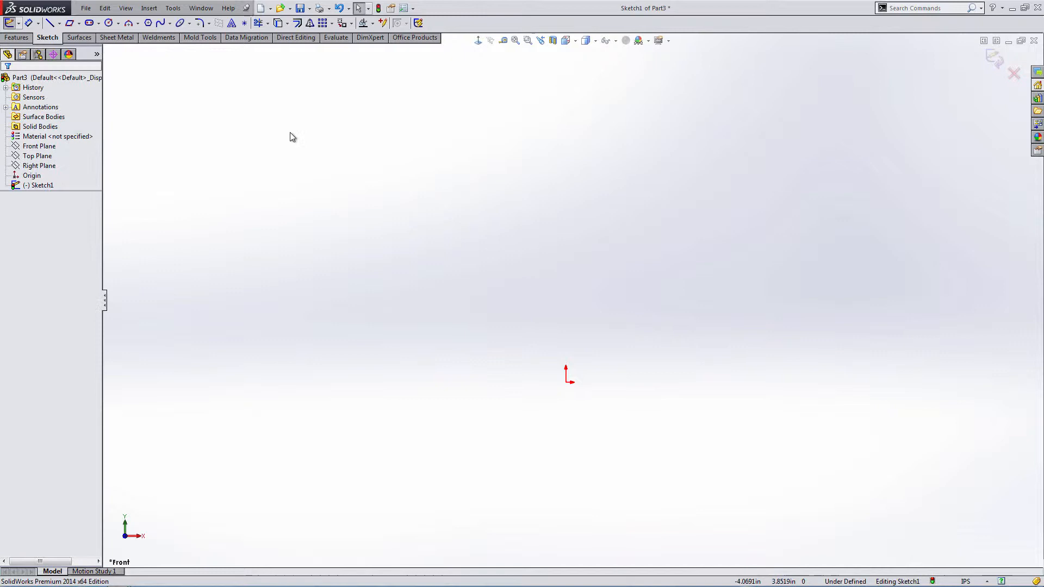
Draw a tilted centerpoint straight slot centred on the origin, about 4.17 in between arc centers and 0.93 in wide.
{"action": "left_click", "coordinate": [99, 23]}
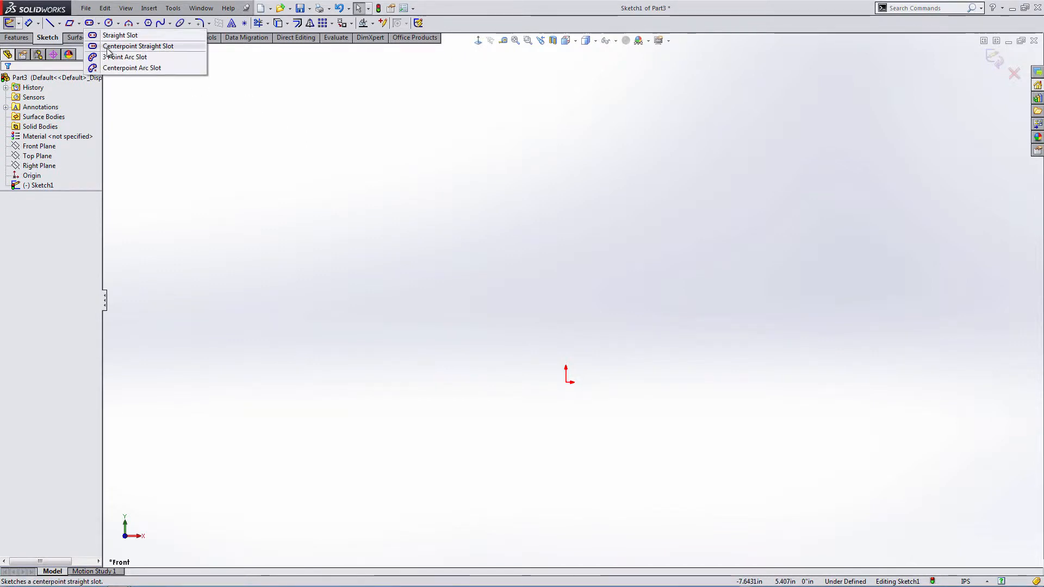
{"action": "left_click", "coordinate": [109, 51]}
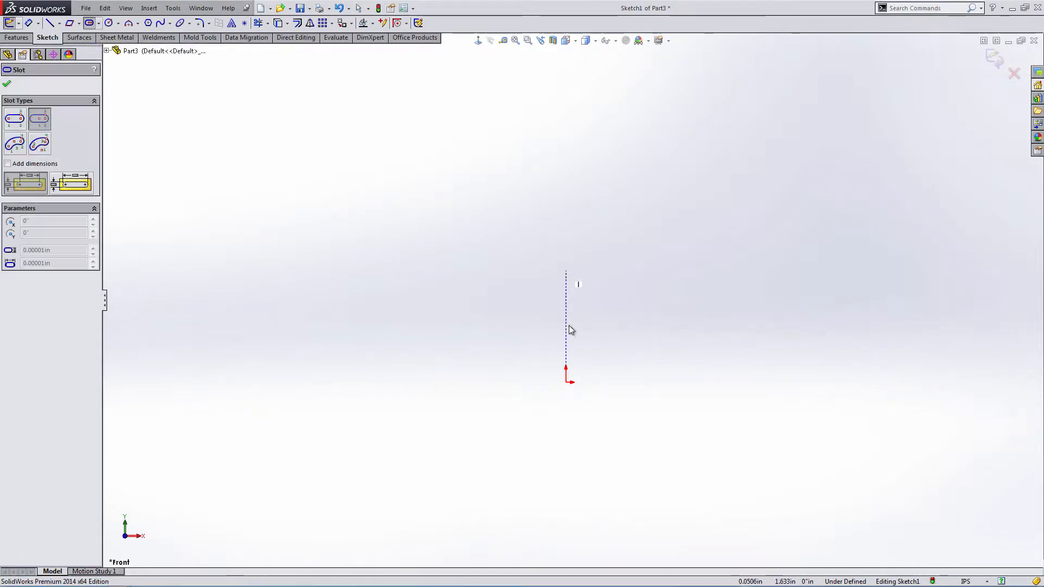
{"action": "left_click", "coordinate": [567, 382]}
{"action": "left_click", "coordinate": [683, 339]}
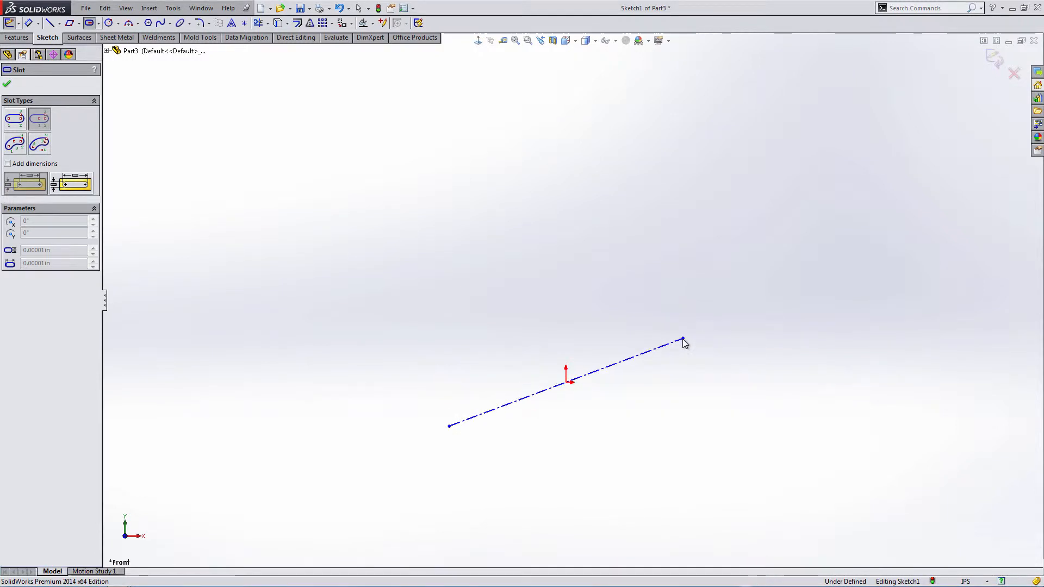
{"action": "left_click", "coordinate": [734, 301]}
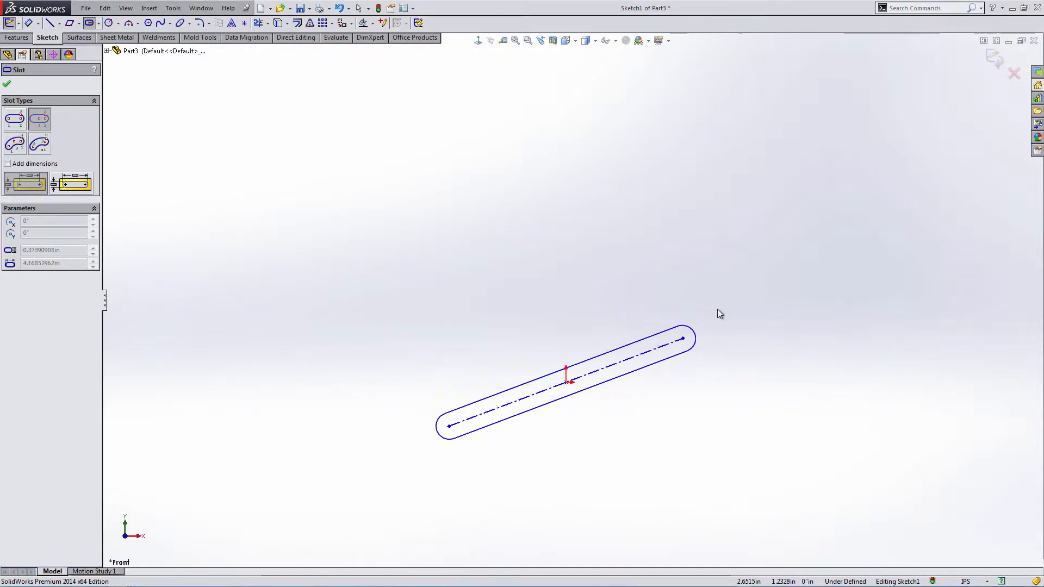
{"action": "left_click", "coordinate": [706, 300]}
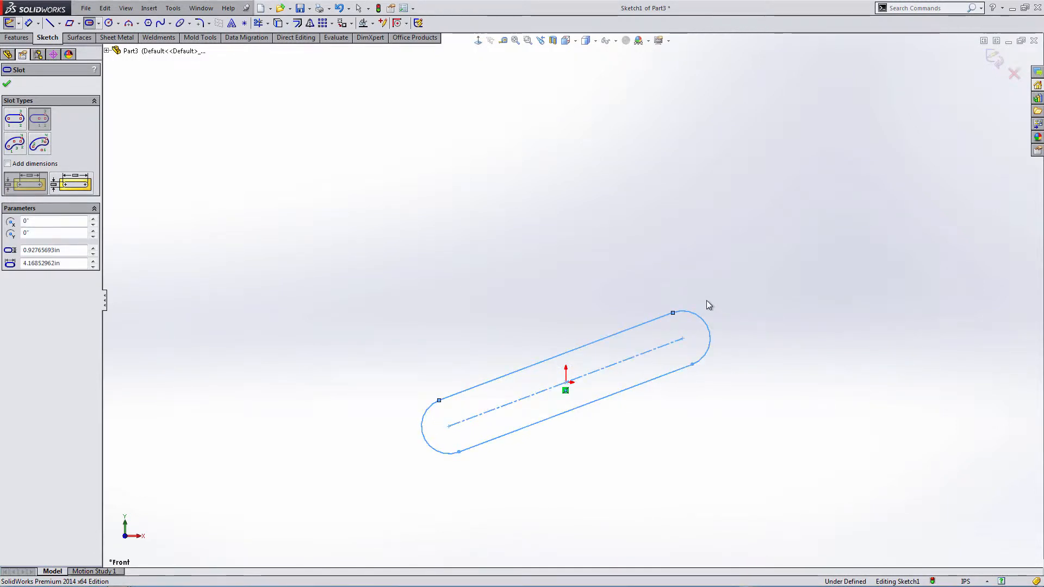
{"action": "key", "text": "Escape"}
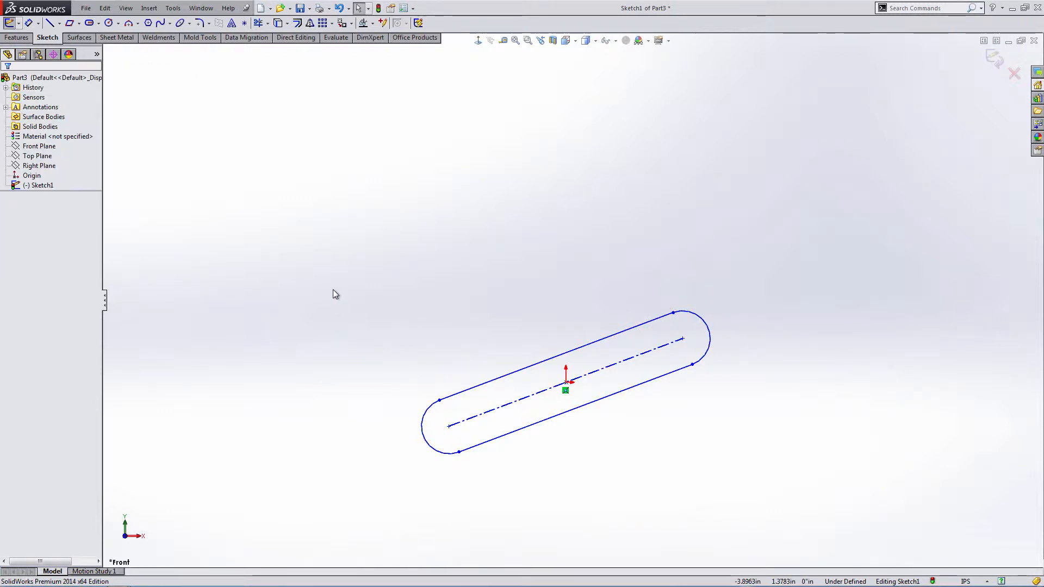
Delete the centerpoint straight slot together with its centerline.
{"action": "left_click_drag", "start_coordinate": [332, 288], "coordinate": [757, 506]}
{"action": "key", "text": "Delete"}
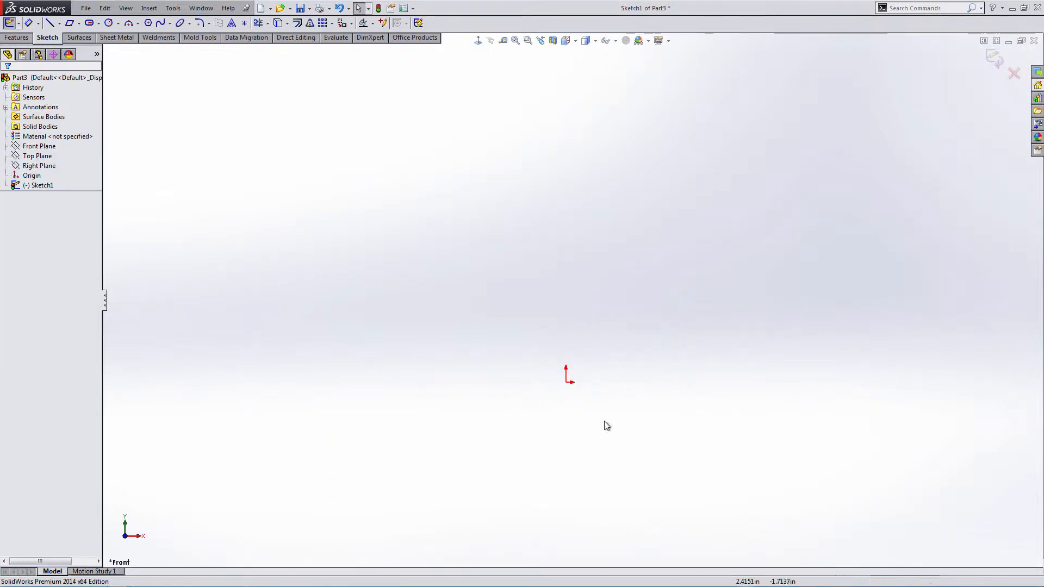
Draw a 3 point arc slot arching above the origin, with about 2.52 in radius, 82.4° sweep and 0.86 in width.
{"action": "left_click", "coordinate": [99, 24]}
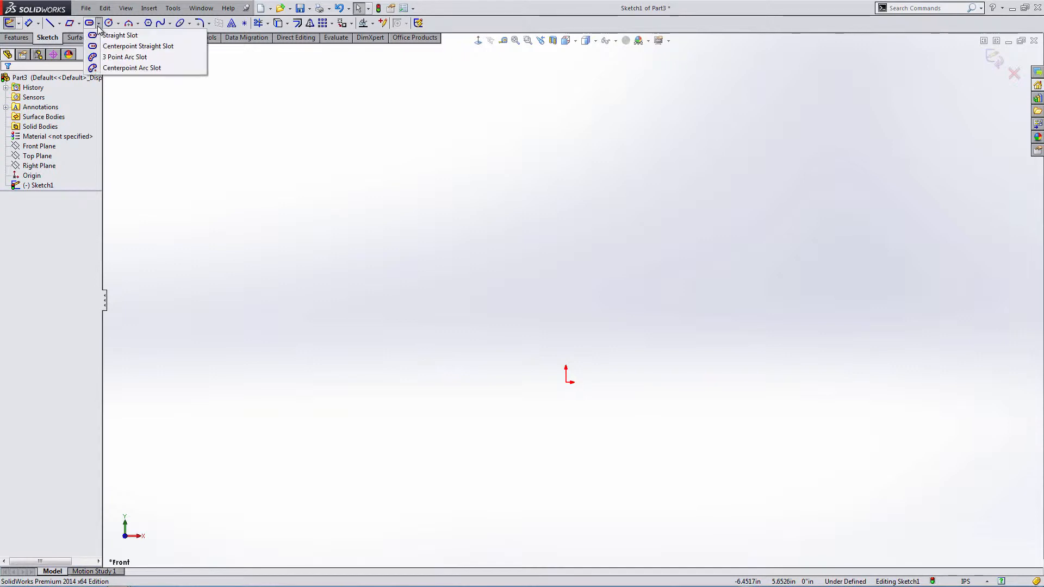
{"action": "left_click", "coordinate": [114, 57]}
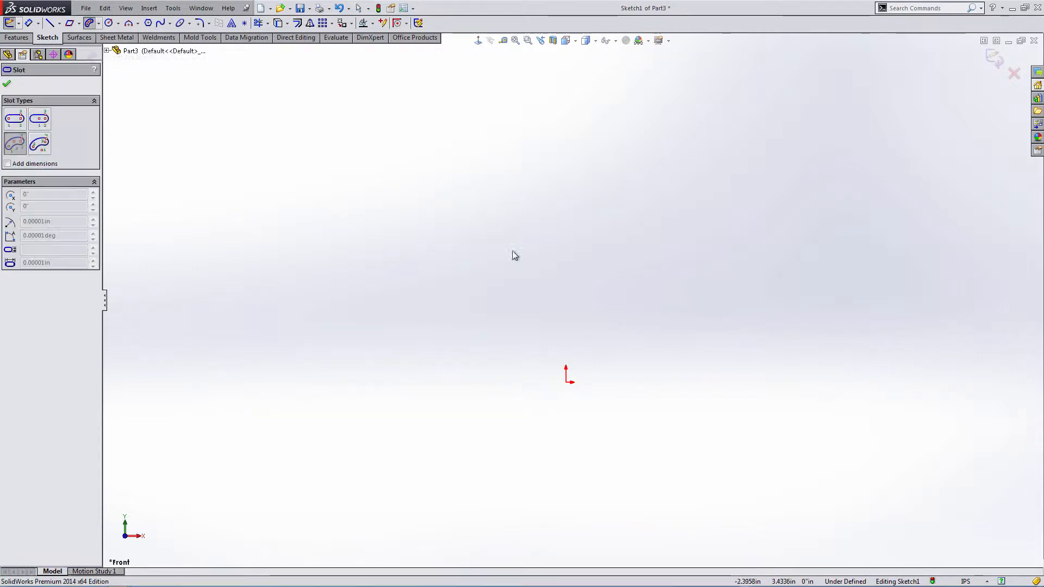
{"action": "left_click", "coordinate": [488, 344]}
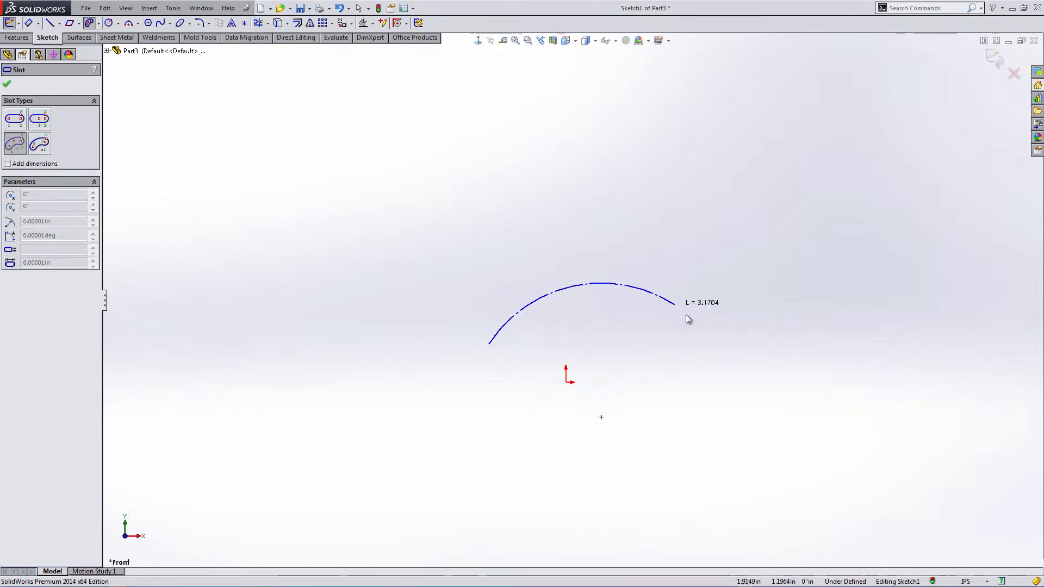
{"action": "left_click", "coordinate": [662, 248]}
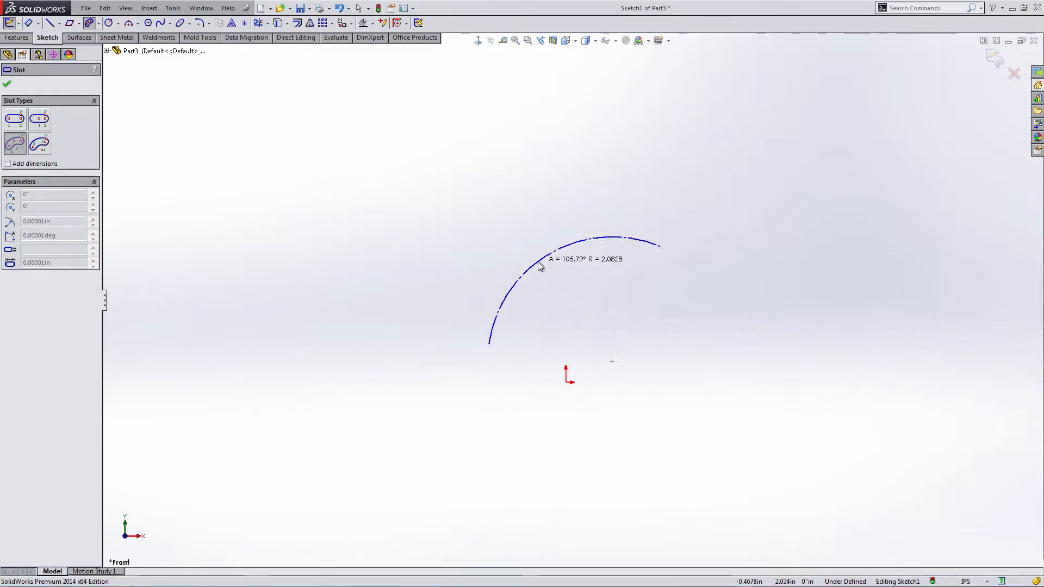
{"action": "left_click", "coordinate": [548, 275]}
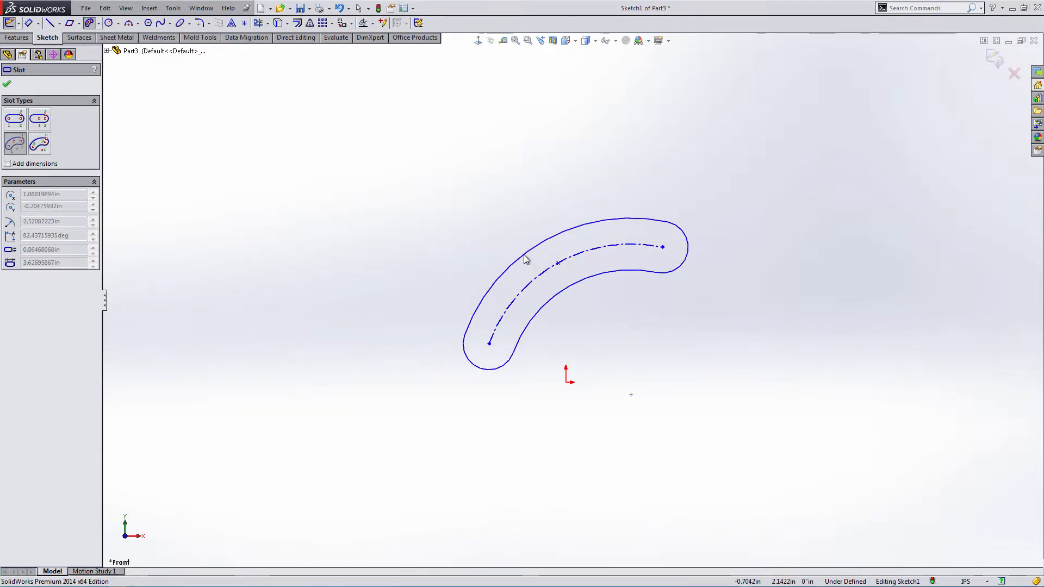
{"action": "left_click", "coordinate": [525, 259]}
{"action": "key", "text": "Escape"}
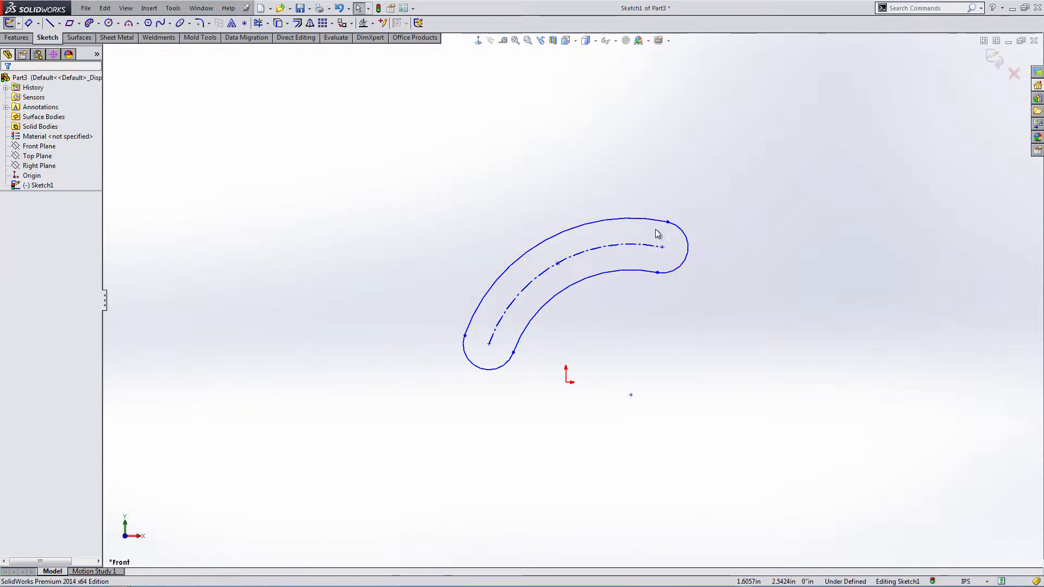
Delete the entire 3 point arc slot.
{"action": "left_click_drag", "start_coordinate": [705, 182], "coordinate": [360, 442]}
{"action": "key", "text": "Delete"}
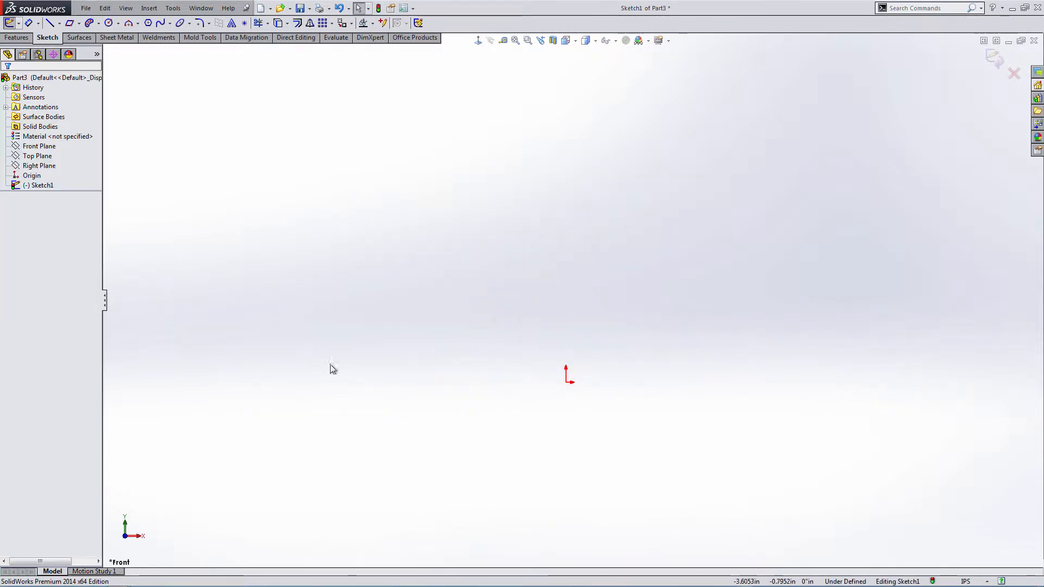
Draw a centerpoint arc slot centred on the origin, with about 1.87 in radius, 142° sweep and 0.82 in width.
{"action": "left_click", "coordinate": [99, 24]}
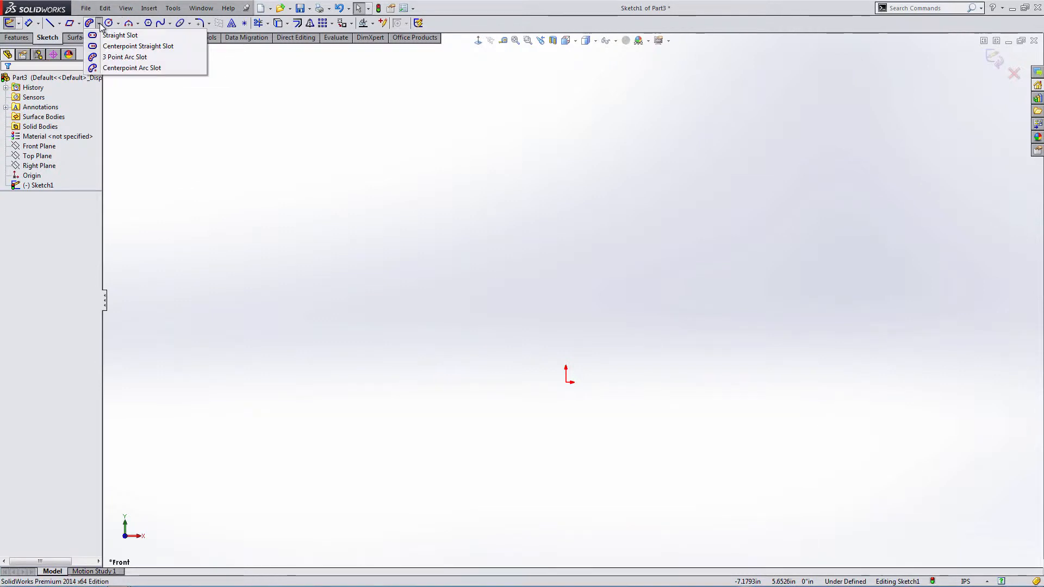
{"action": "left_click", "coordinate": [108, 69]}
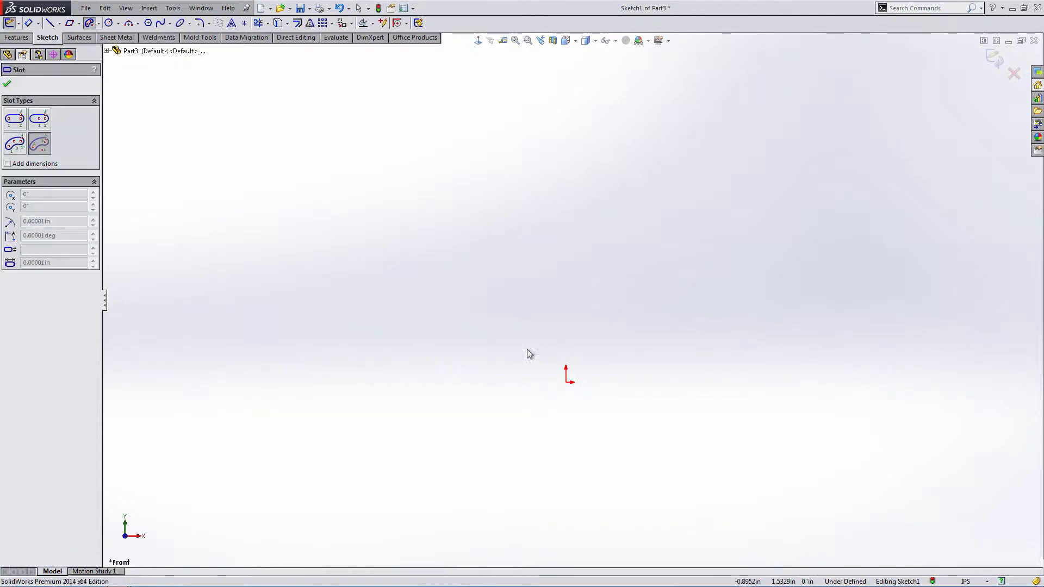
{"action": "left_click", "coordinate": [567, 383]}
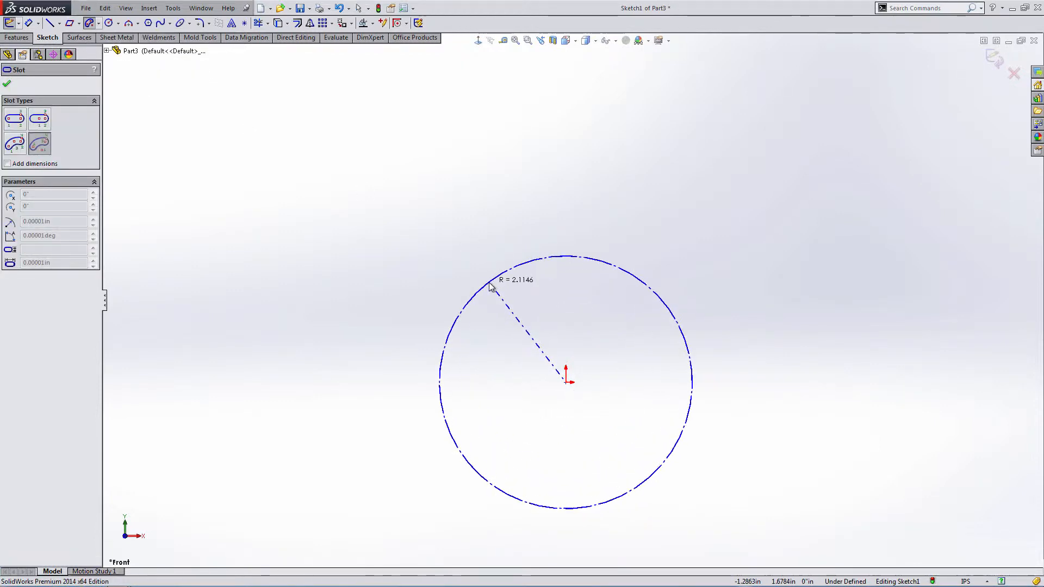
{"action": "left_click", "coordinate": [619, 284]}
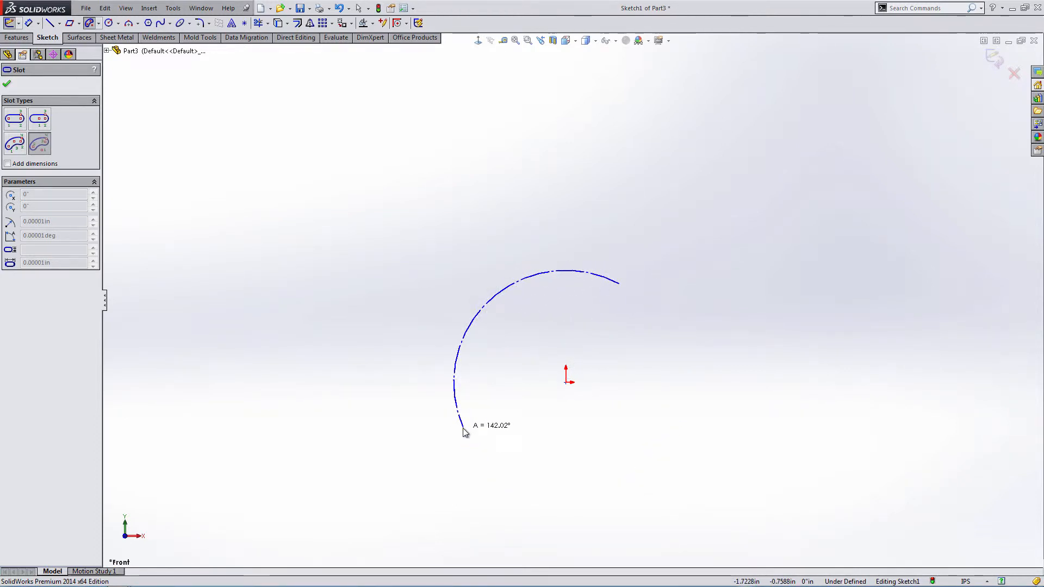
{"action": "left_click", "coordinate": [463, 429]}
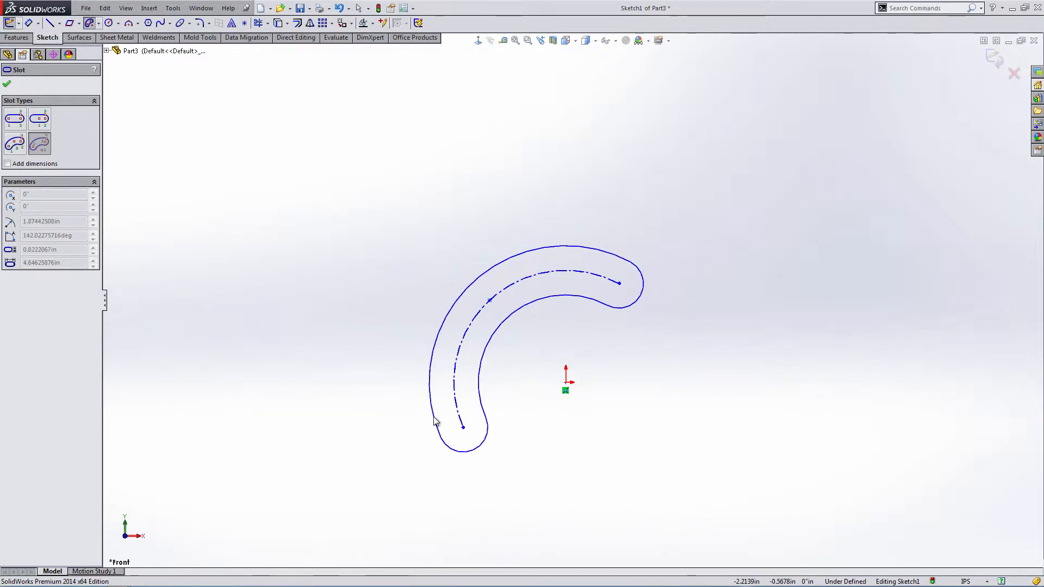
{"action": "left_click", "coordinate": [434, 421]}
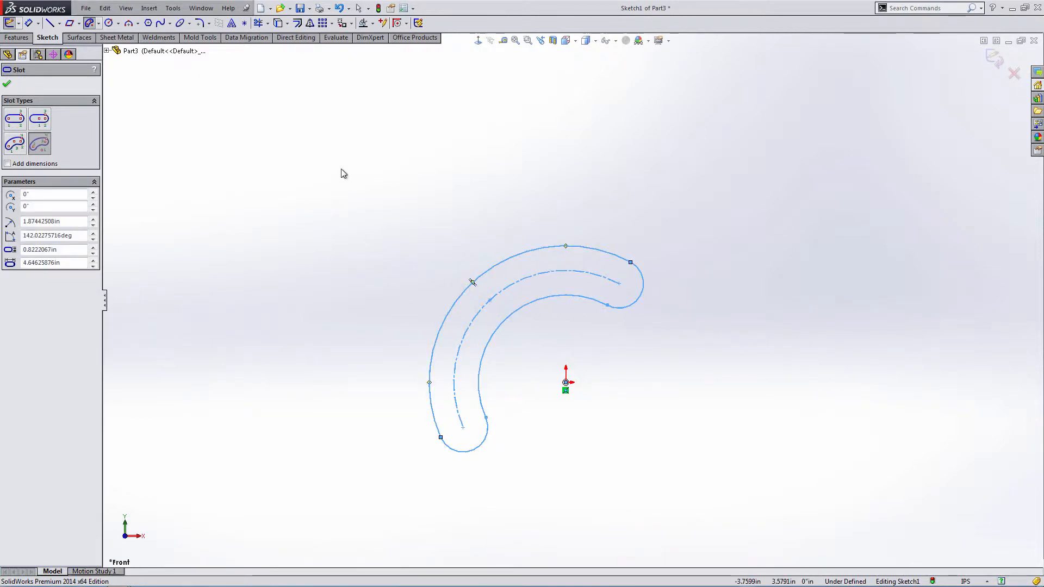
{"action": "key", "text": "Escape"}
Delete the whole centerpoint arc slot together with its construction arc.
{"action": "left_click_drag", "start_coordinate": [335, 169], "coordinate": [703, 498]}
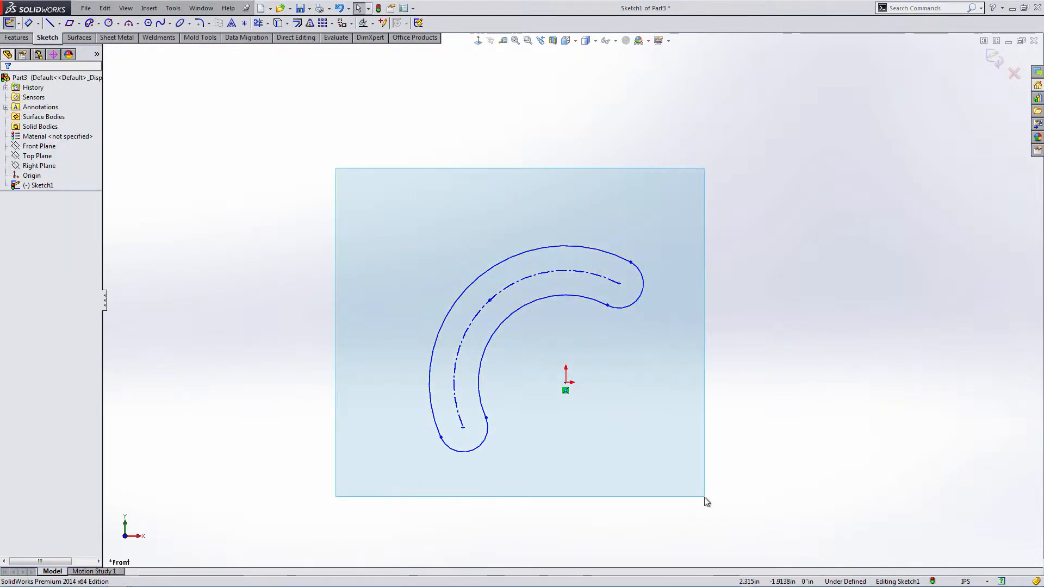
{"action": "key", "text": "Delete"}
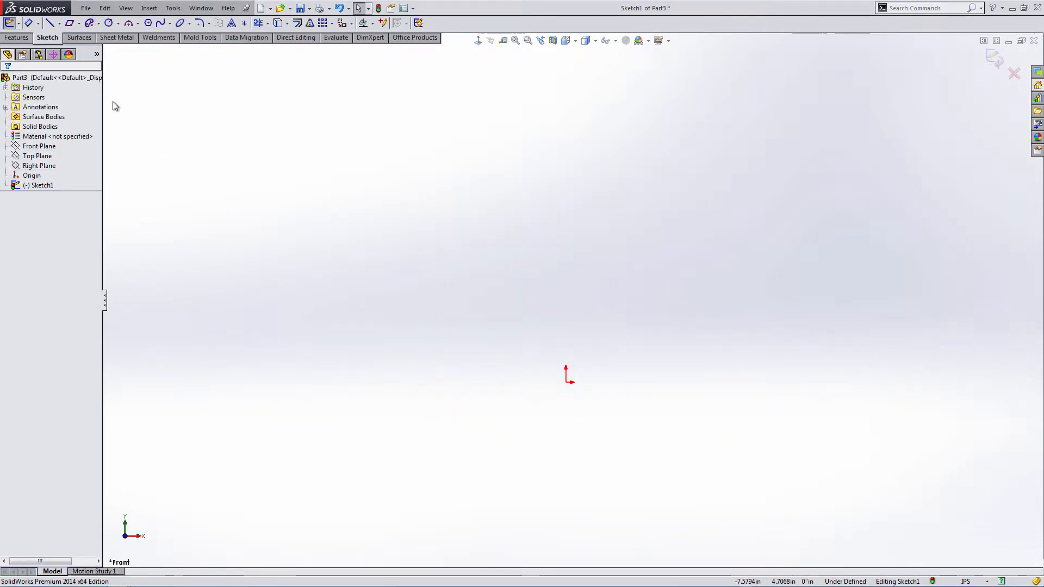
Draw a center-radius circle on the origin with a radius of about 2.04 in.
{"action": "left_click", "coordinate": [119, 24]}
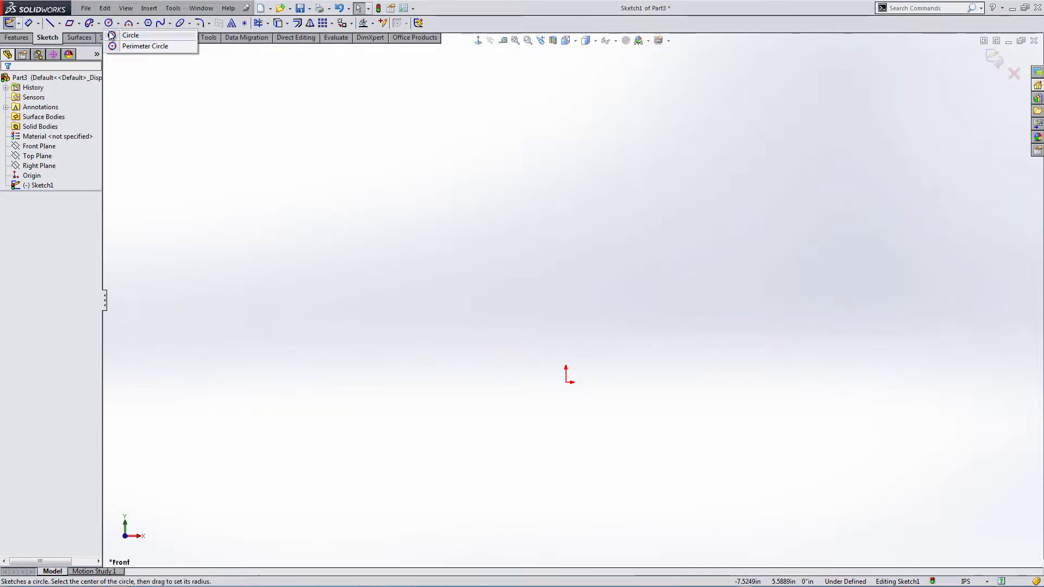
{"action": "left_click", "coordinate": [112, 35]}
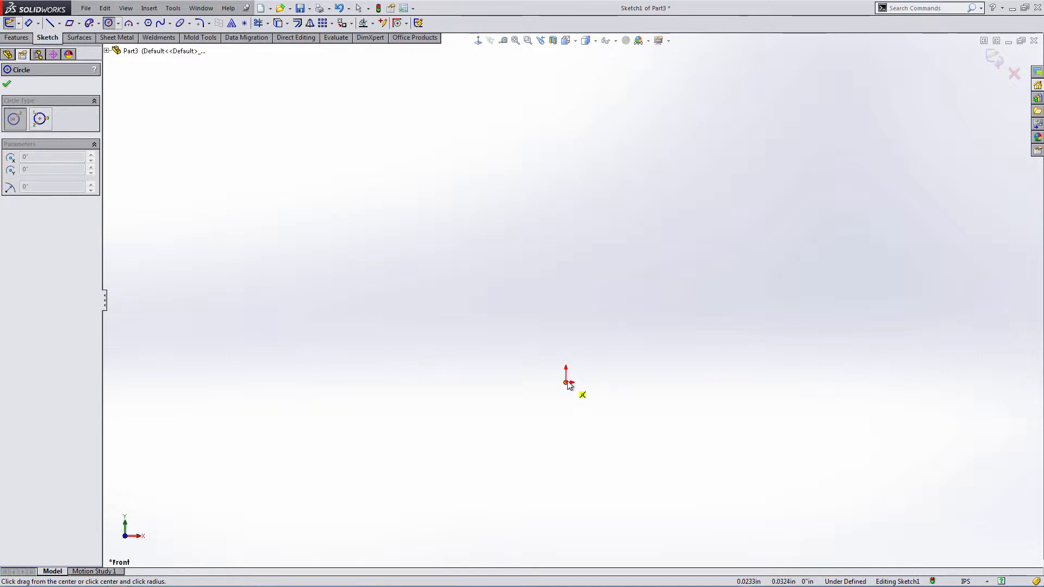
{"action": "mouse_move", "coordinate": [566, 382]}
{"action": "left_mouse_down"}
{"action": "mouse_move", "coordinate": [622, 300]}
{"action": "mouse_move", "coordinate": [660, 275]}
{"action": "mouse_move", "coordinate": [640, 288]}
{"action": "left_mouse_up"}
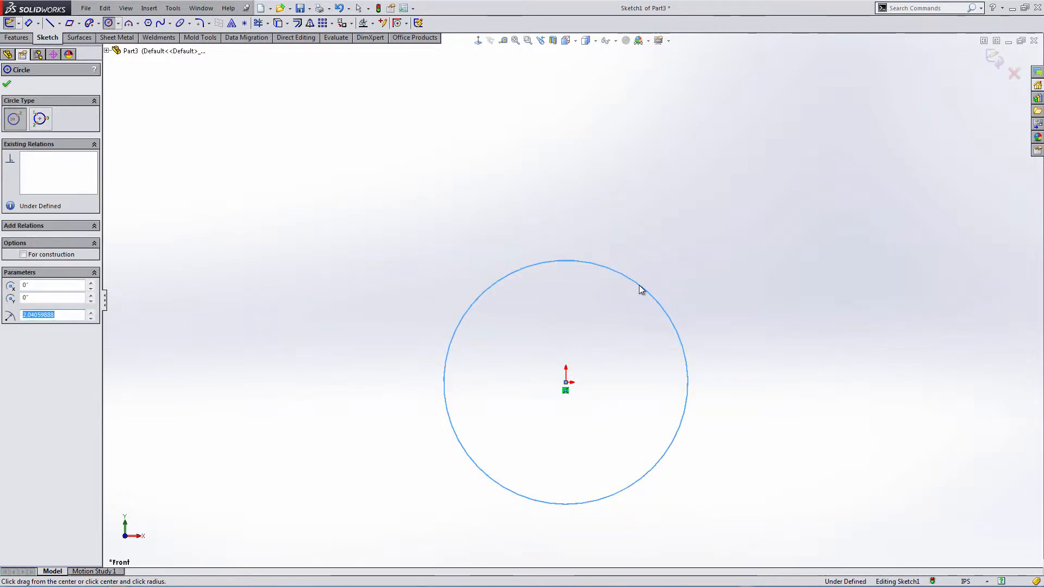
{"action": "key", "text": "Escape"}
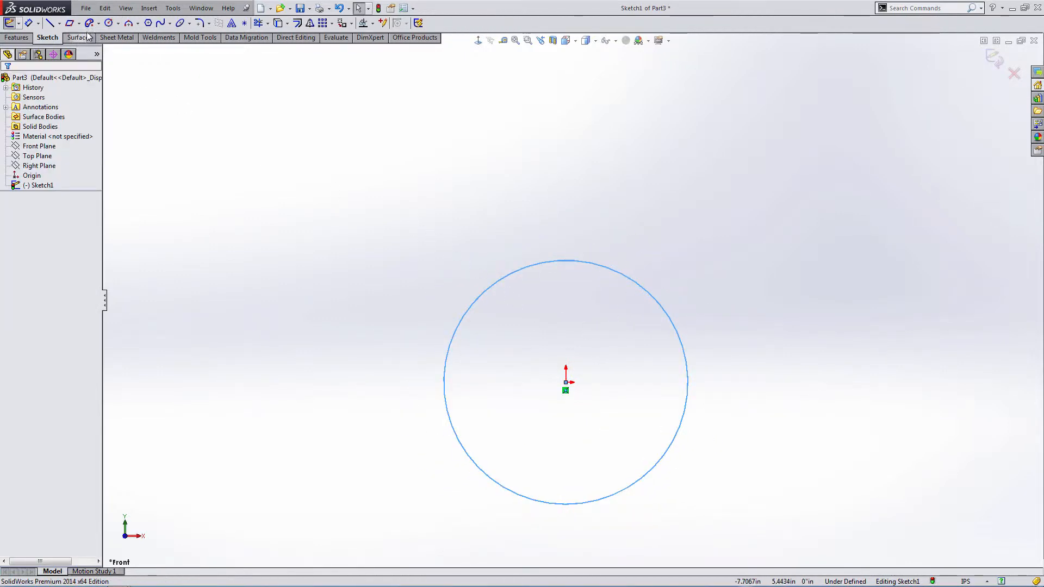
Draw a second center-radius circle up and left of the origin, overlapping the first, with about 1.43 in radius.
{"action": "left_click", "coordinate": [109, 23]}
{"action": "left_click_drag", "start_coordinate": [406, 285], "coordinate": [460, 214]}
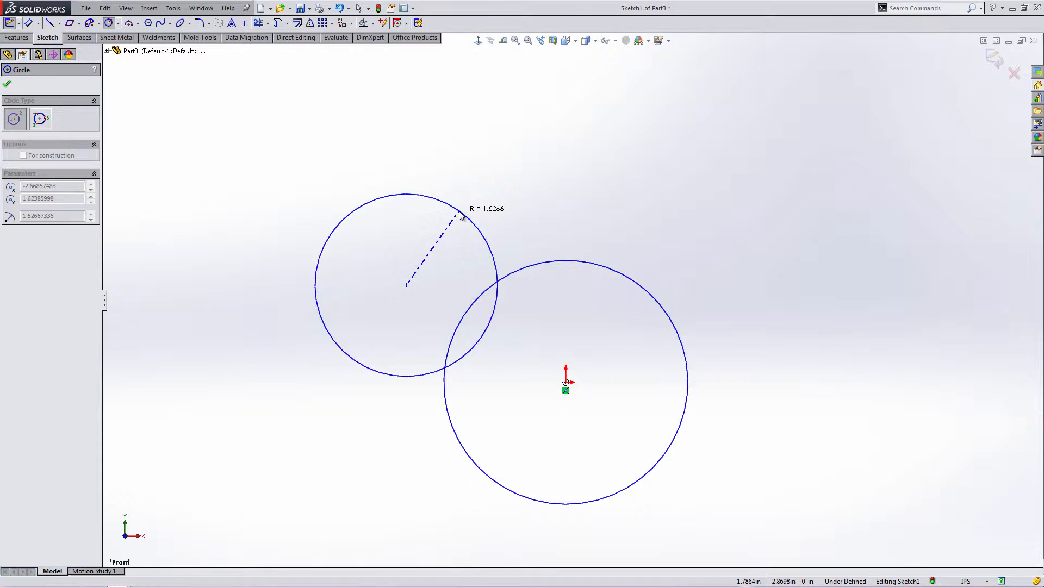
{"action": "left_click", "coordinate": [474, 236]}
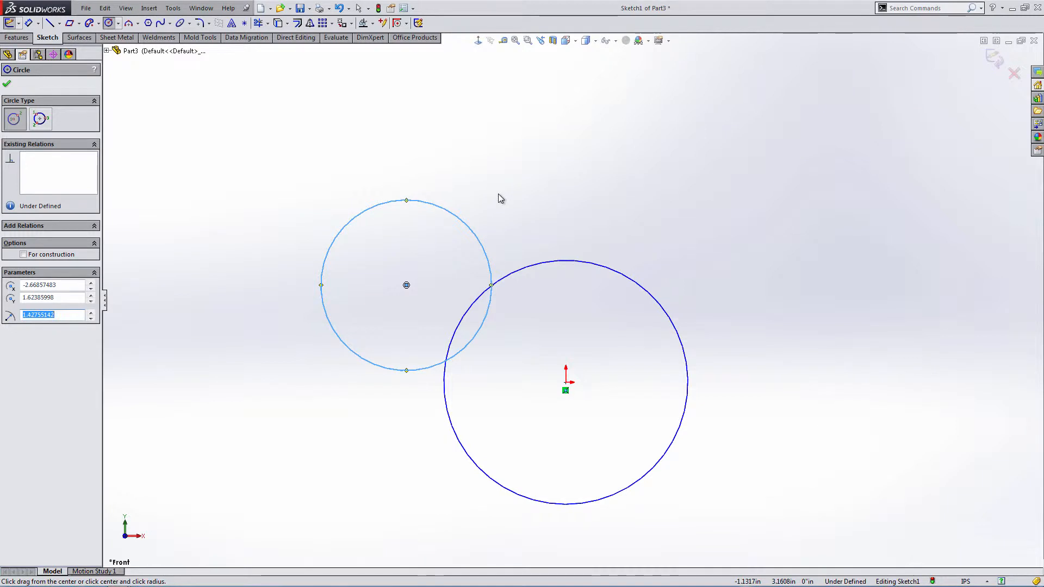
{"action": "mouse_move", "coordinate": [503, 187]}
{"action": "left_mouse_down"}
{"action": "mouse_move", "coordinate": [561, 171]}
{"action": "mouse_move", "coordinate": [536, 188]}
{"action": "mouse_move", "coordinate": [598, 151]}
{"action": "mouse_move", "coordinate": [536, 190]}
{"action": "mouse_move", "coordinate": [615, 136]}
{"action": "mouse_move", "coordinate": [546, 172]}
{"action": "left_mouse_up"}
{"action": "key", "text": "Escape"}
Delete all the circles from the sketch.
{"action": "mouse_move", "coordinate": [236, 121]}
{"action": "left_mouse_down"}
{"action": "mouse_move", "coordinate": [701, 392]}
{"action": "mouse_move", "coordinate": [767, 533]}
{"action": "mouse_move", "coordinate": [761, 521]}
{"action": "left_mouse_up"}
{"action": "key", "text": "Delete"}
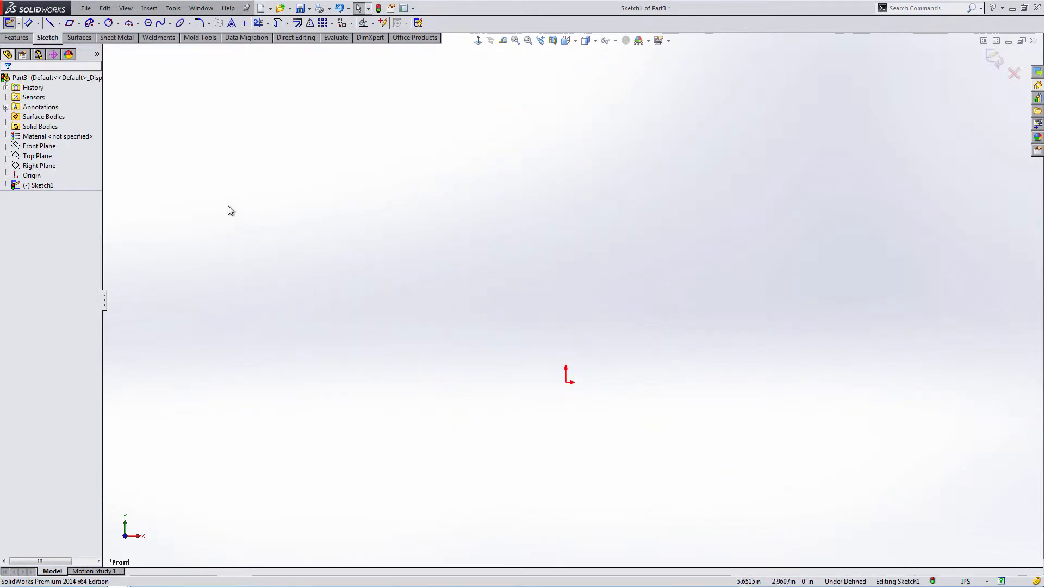
Draw a perimeter circle through three points around the origin, with a radius of about 1.43 in.
{"action": "left_click", "coordinate": [118, 24]}
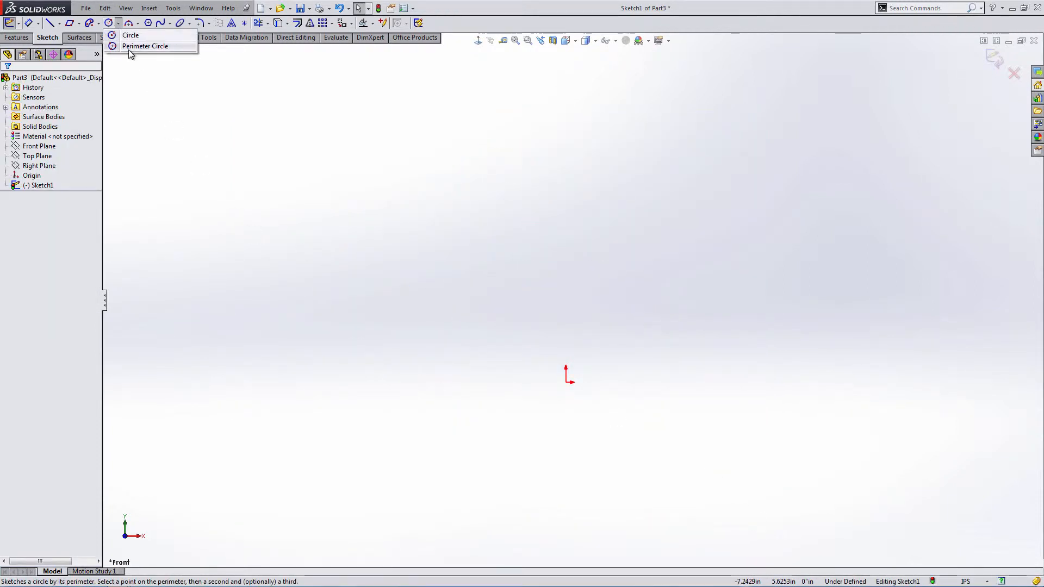
{"action": "left_click", "coordinate": [143, 47]}
{"action": "left_click", "coordinate": [527, 291]}
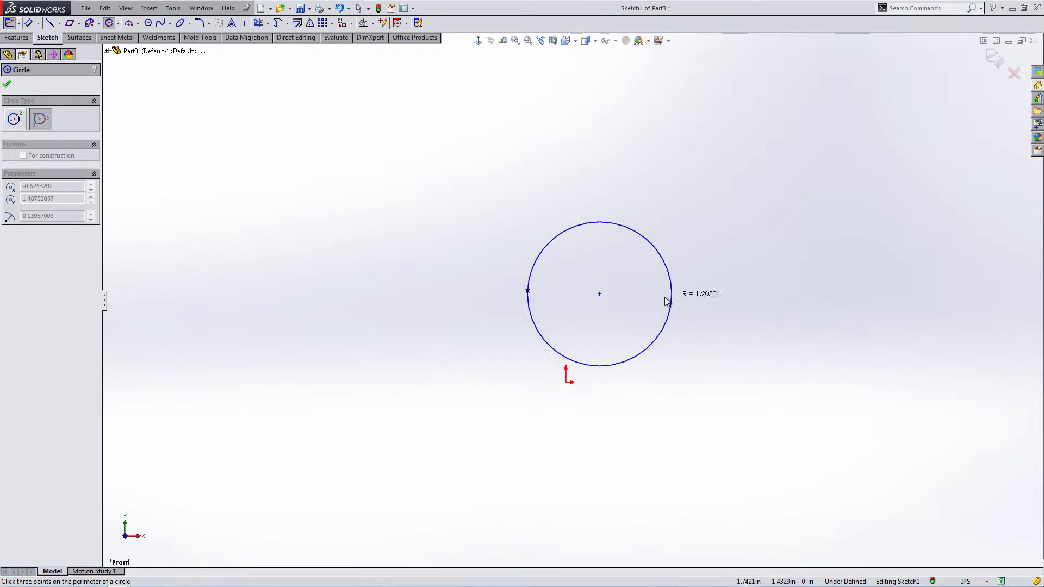
{"action": "left_click", "coordinate": [665, 295]}
{"action": "left_click", "coordinate": [633, 426]}
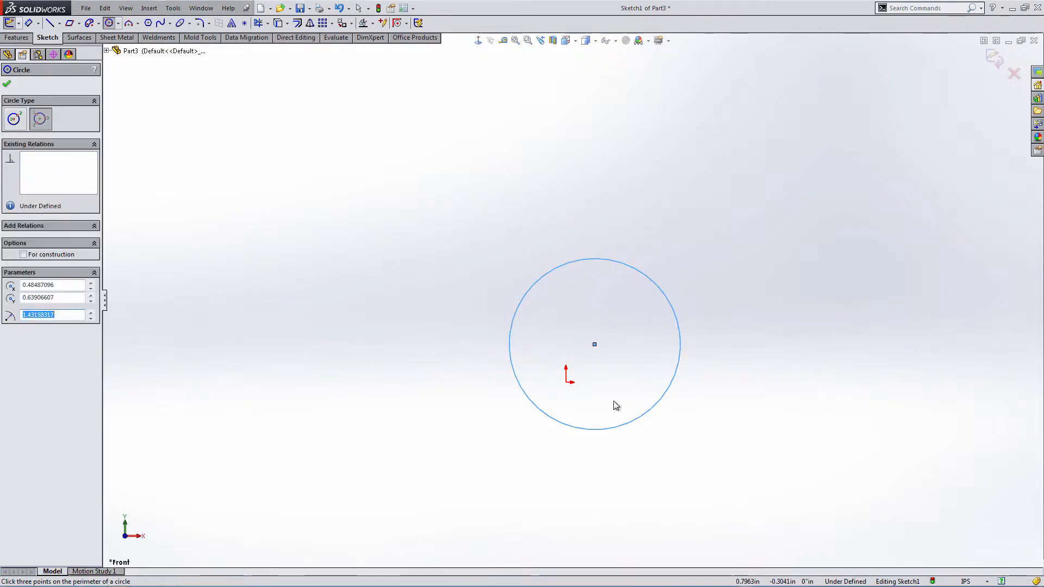
{"action": "key", "text": "Escape"}
Delete the perimeter circle.
{"action": "left_click_drag", "start_coordinate": [472, 215], "coordinate": [742, 455]}
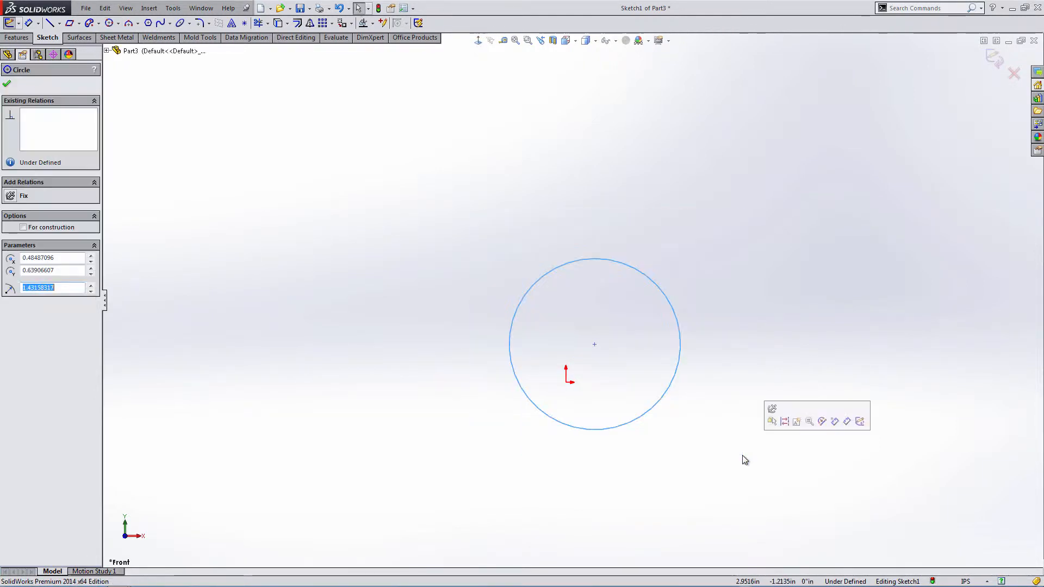
{"action": "key", "text": "Delete"}
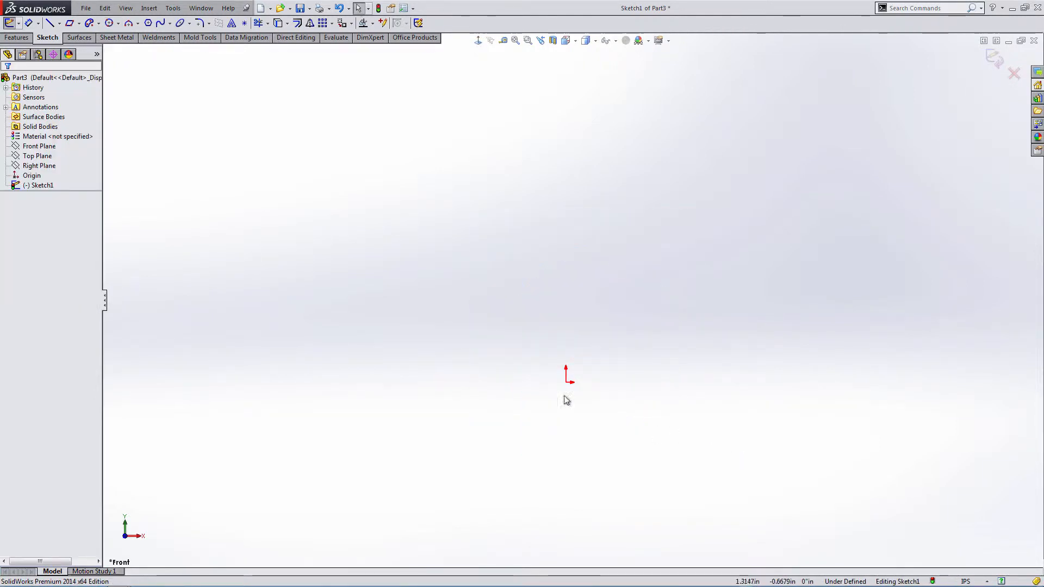
Draw a centerpoint arc centred on the origin and arching above it, with about 2.2 in radius and 143.5° sweep.
{"action": "left_click", "coordinate": [138, 24]}
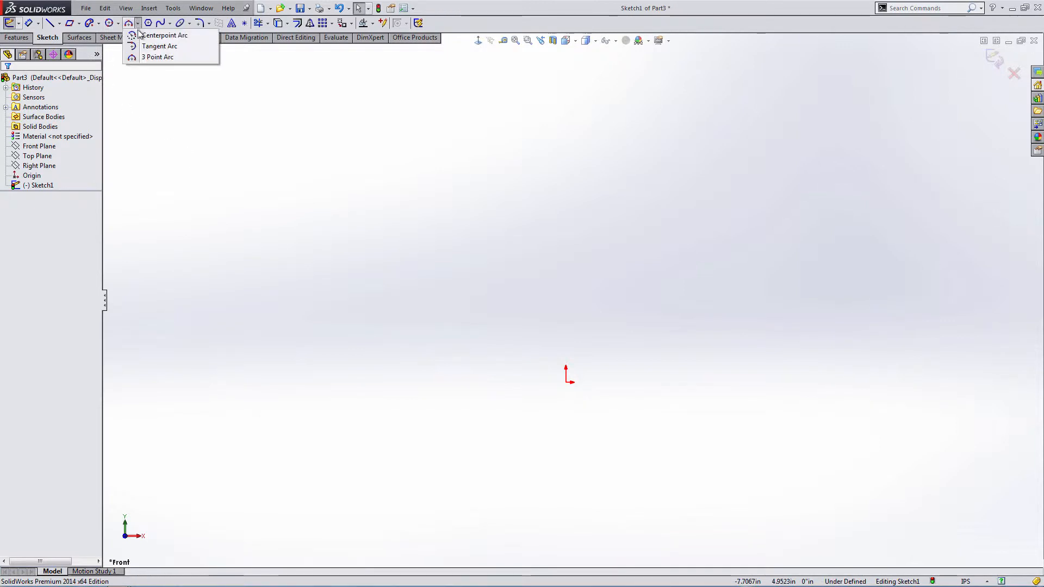
{"action": "left_click", "coordinate": [163, 36]}
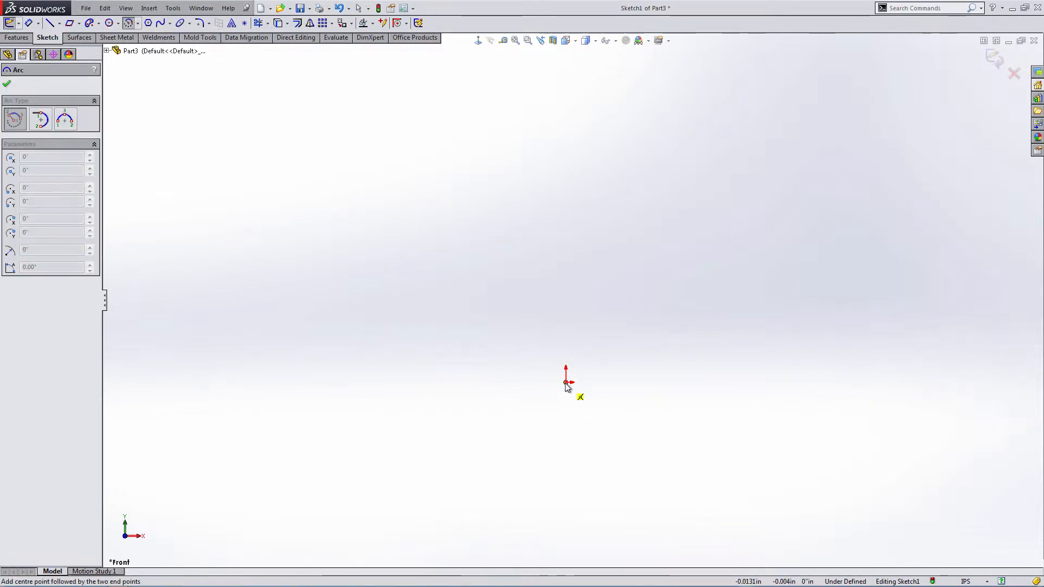
{"action": "left_click", "coordinate": [565, 383]}
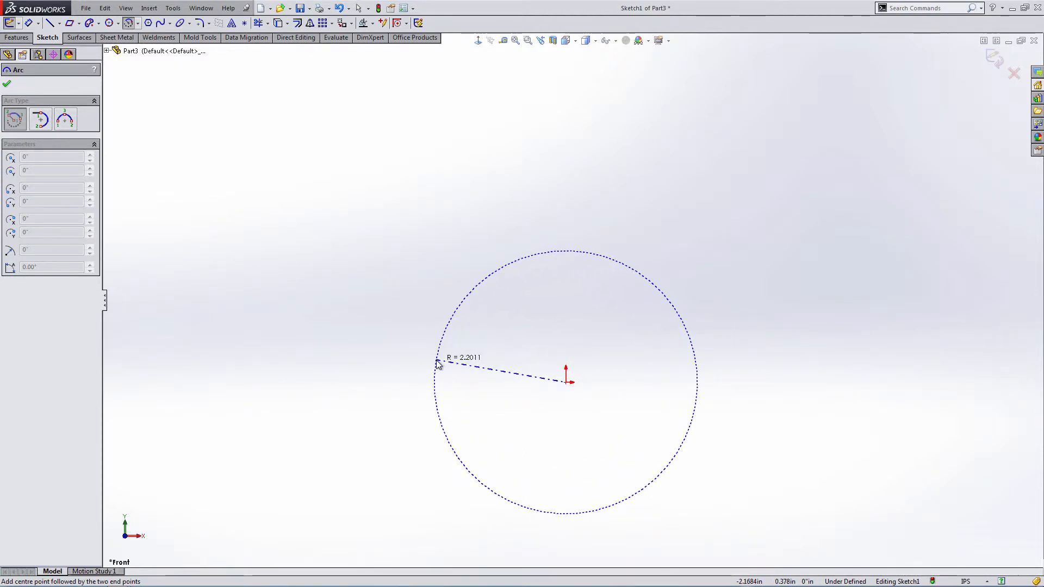
{"action": "left_click", "coordinate": [436, 360]}
{"action": "left_click", "coordinate": [661, 334]}
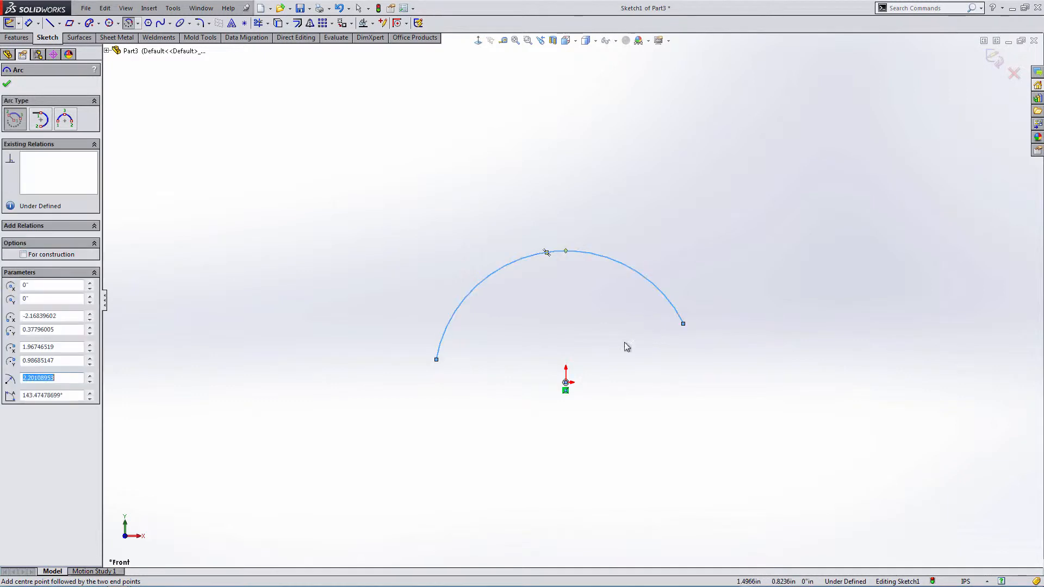
{"action": "key", "text": "Escape"}
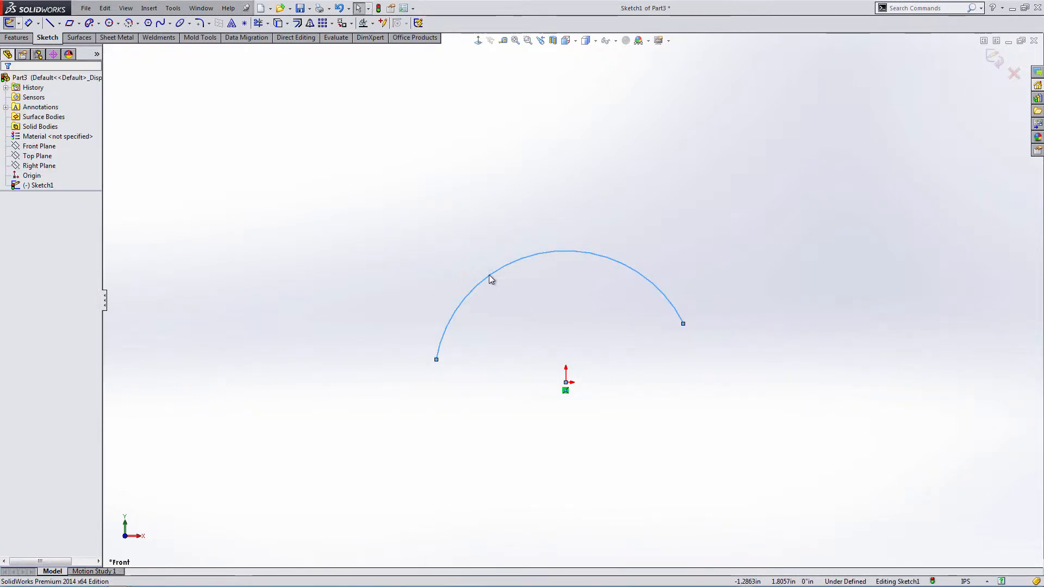
Delete the centerpoint arc.
{"action": "left_click", "coordinate": [491, 279]}
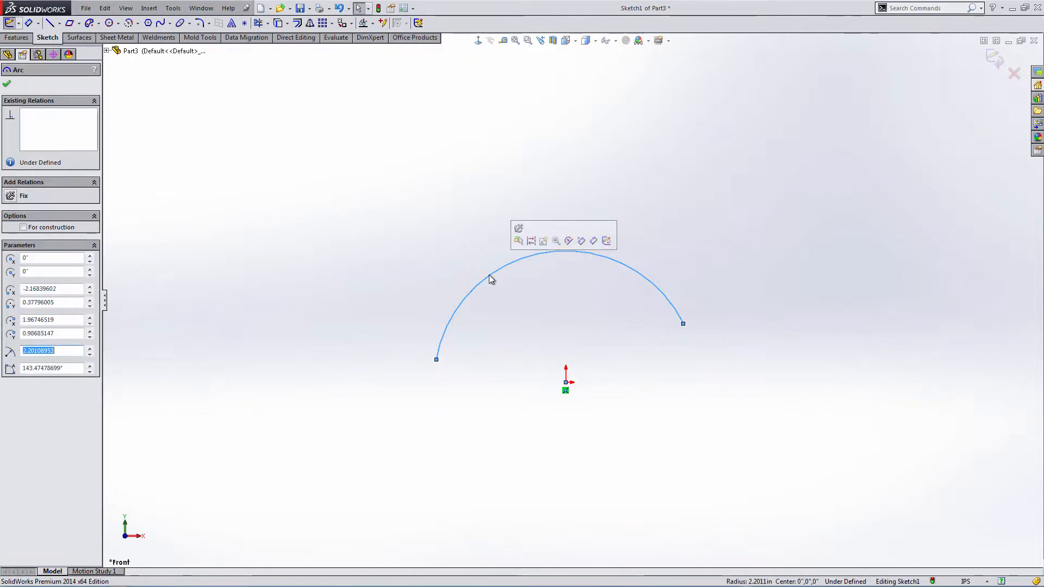
{"action": "key", "text": "Delete"}
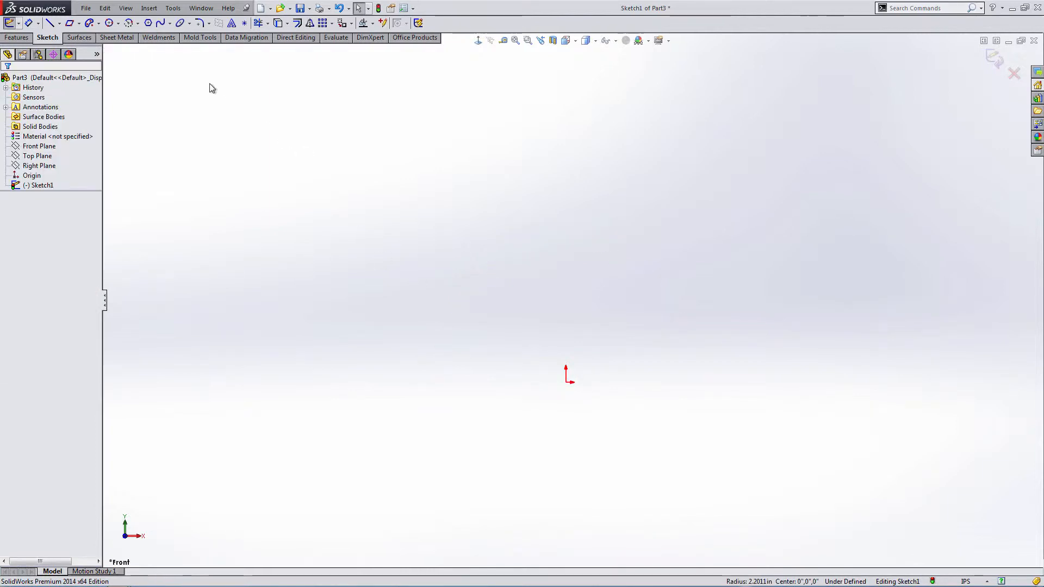
Draw a horizontal line about 1.78 in above the origin, with its right end at about X 1.42 in.
{"action": "left_click", "coordinate": [138, 23]}
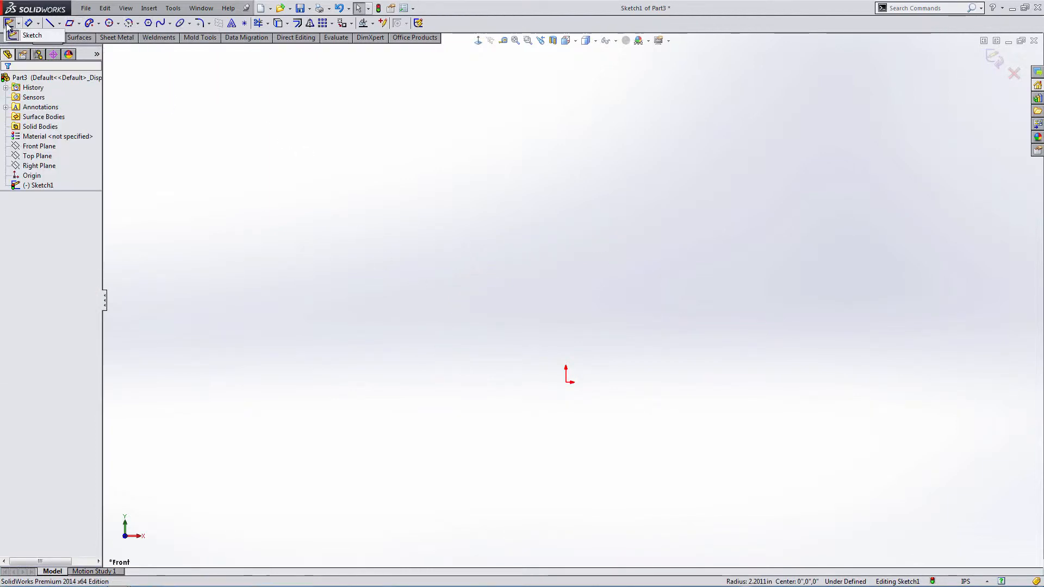
{"action": "left_click", "coordinate": [50, 23]}
{"action": "mouse_move", "coordinate": [448, 290]}
{"action": "left_mouse_down"}
{"action": "mouse_move", "coordinate": [631, 242]}
{"action": "mouse_move", "coordinate": [651, 276]}
{"action": "left_mouse_up"}
{"action": "key", "text": "Escape"}
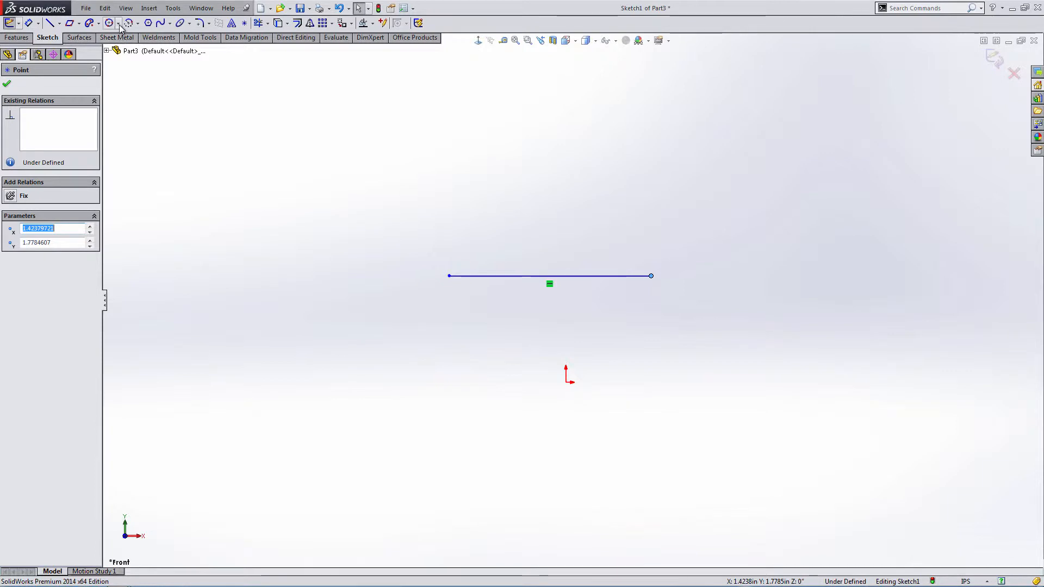
Add a tangent arc curving down from the line's right end, with about 1.12 in radius and 99.5° sweep.
{"action": "left_click", "coordinate": [139, 24]}
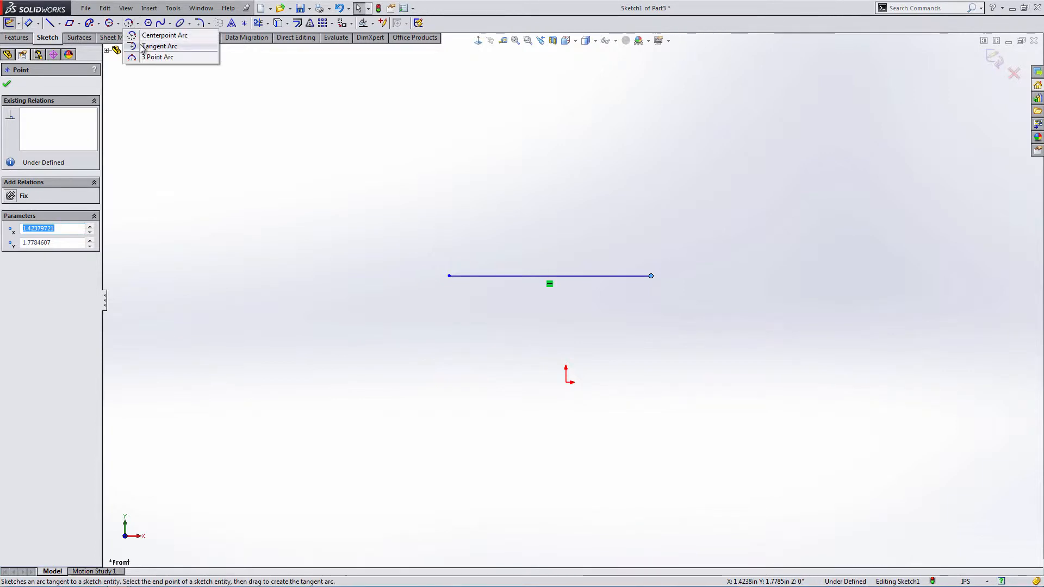
{"action": "left_click", "coordinate": [155, 46]}
{"action": "left_click", "coordinate": [653, 276]}
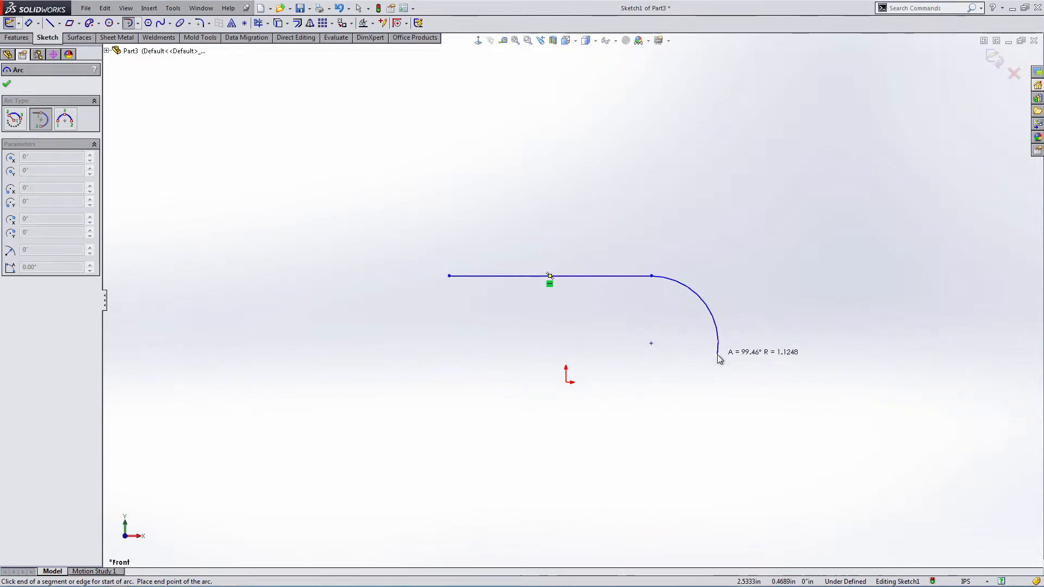
{"action": "key", "text": "Escape"}
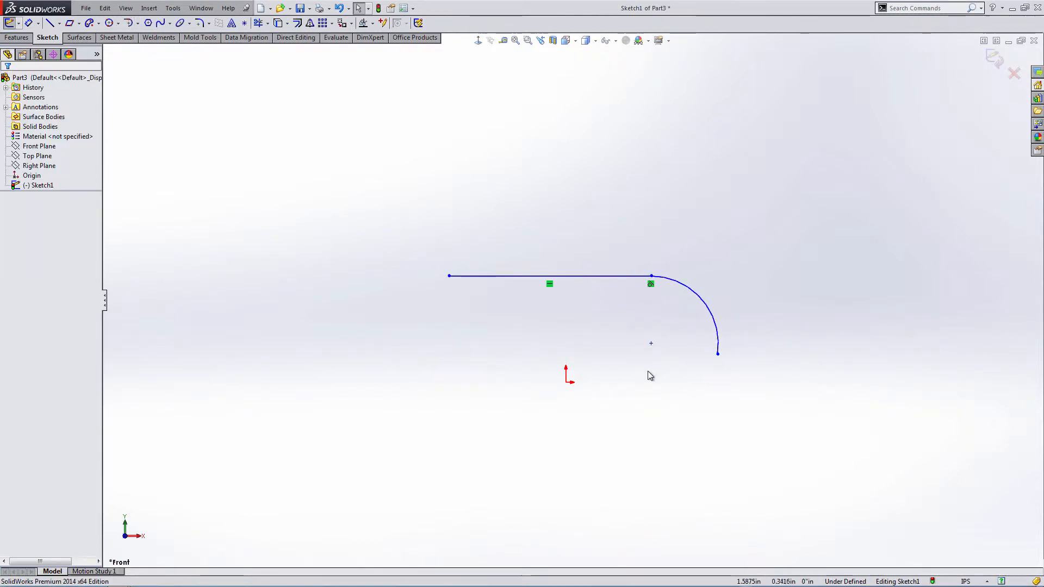
Delete the horizontal line and its tangent arc.
{"action": "mouse_move", "coordinate": [333, 223]}
{"action": "left_mouse_down"}
{"action": "mouse_move", "coordinate": [893, 429]}
{"action": "mouse_move", "coordinate": [871, 438]}
{"action": "left_mouse_up"}
{"action": "key", "text": "Delete"}
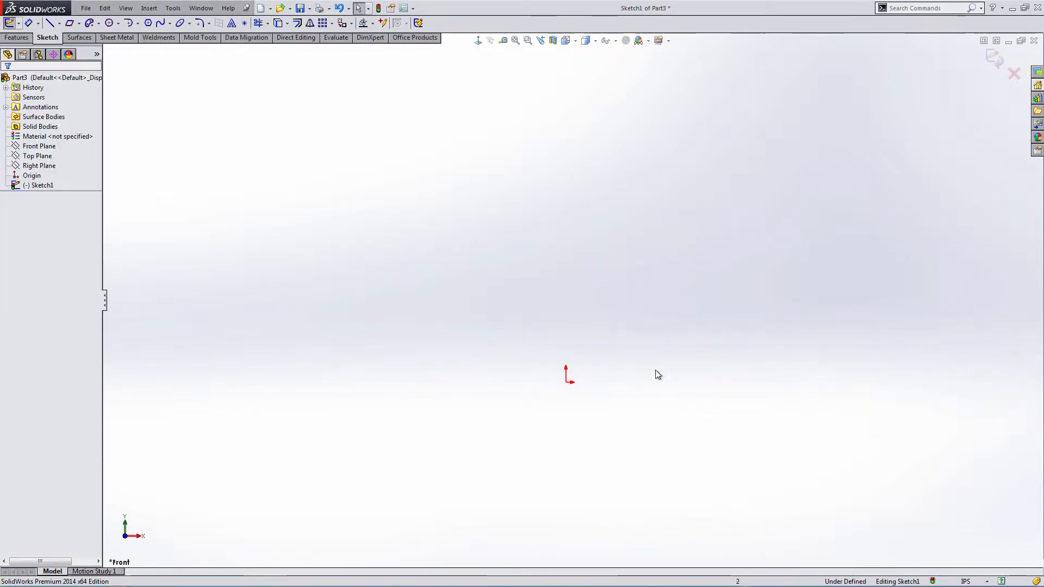
Draw a line about 3.21 in long at 45° from the origin and try continuing it as a tangent arc.
{"action": "left_click", "coordinate": [51, 24]}
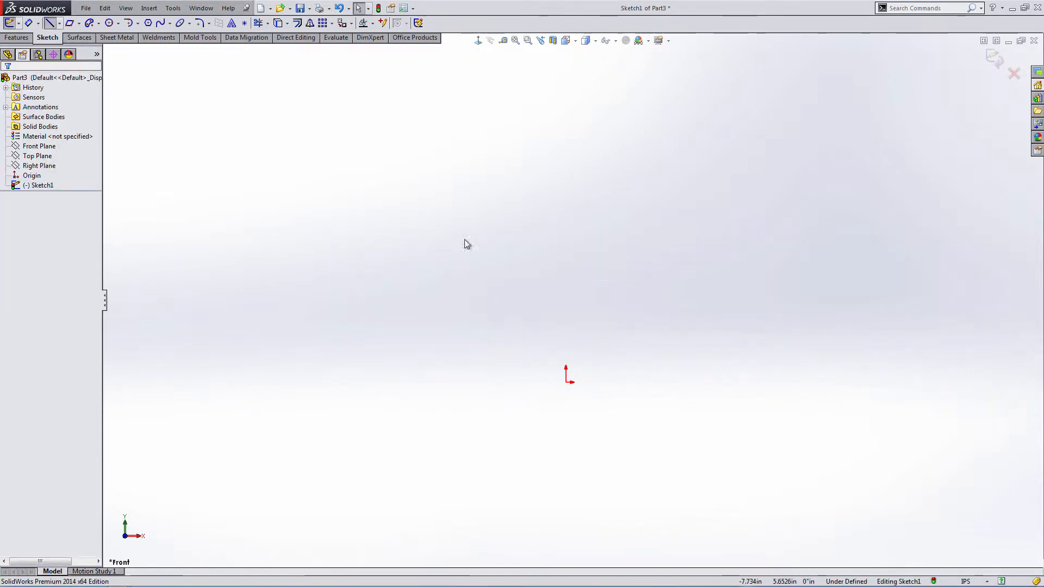
{"action": "left_click", "coordinate": [566, 383]}
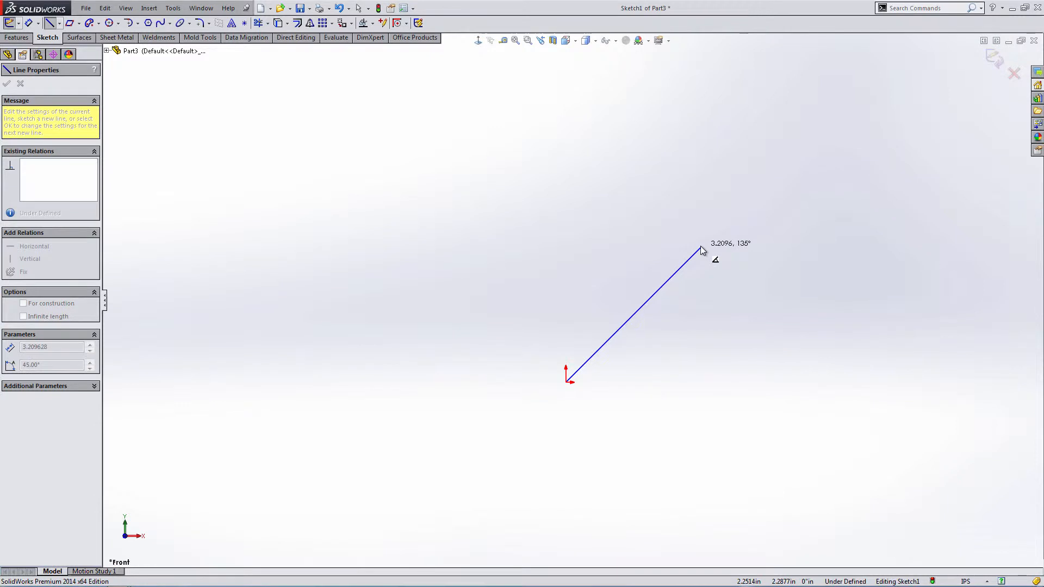
{"action": "left_click", "coordinate": [701, 248]}
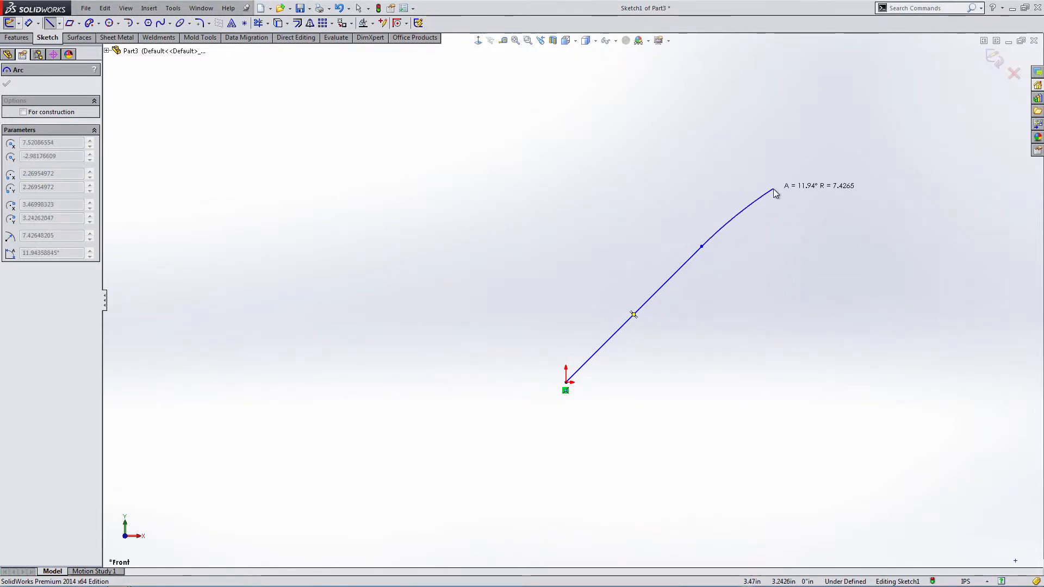
{"action": "key", "text": "Escape"}
{"action": "key", "text": "Escape"}
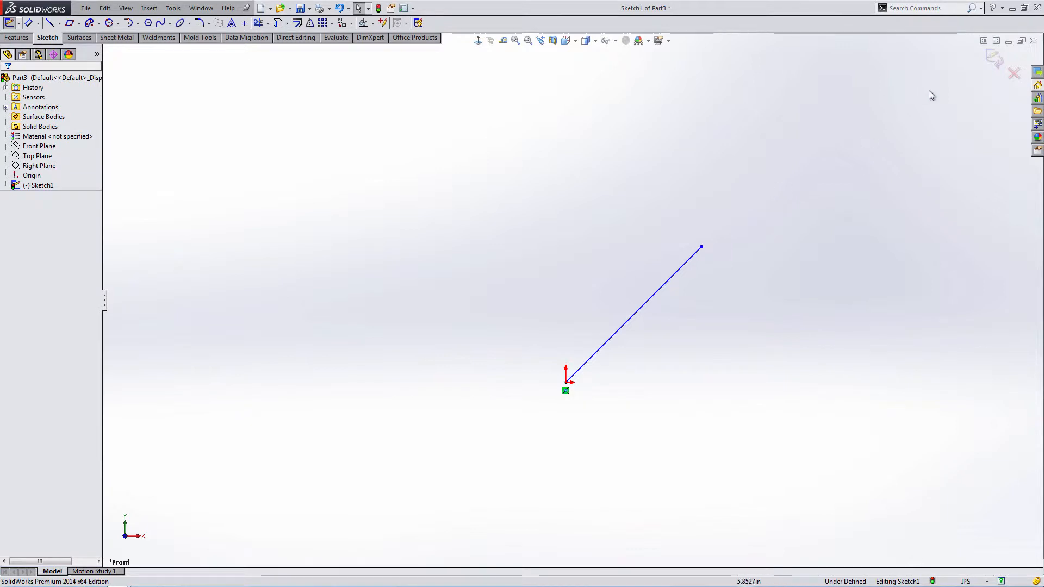
Delete the angled line that starts at the origin.
{"action": "left_click_drag", "start_coordinate": [496, 230], "coordinate": [772, 442]}
{"action": "key", "text": "Delete"}
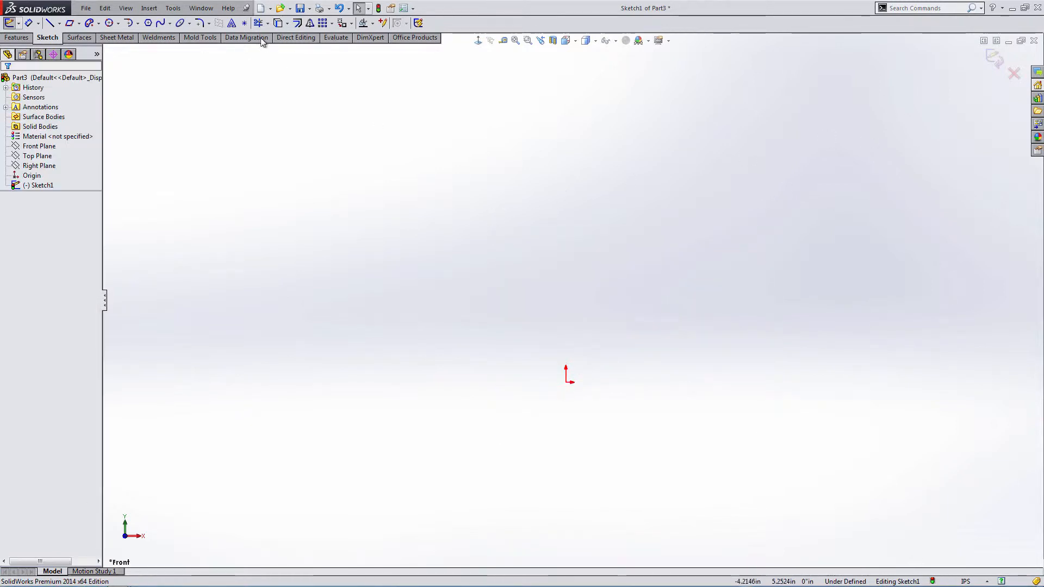
Draw a 3 point arc with about 1.70 in radius and 278° sweep, centred near X -1.50, Y 1.40 in.
{"action": "left_click", "coordinate": [137, 23]}
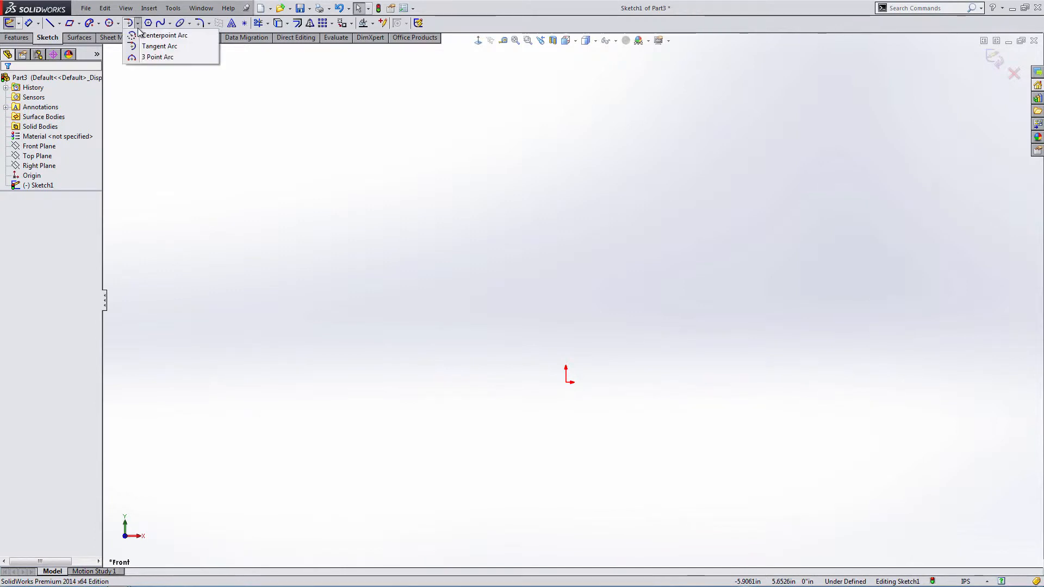
{"action": "left_click", "coordinate": [147, 56]}
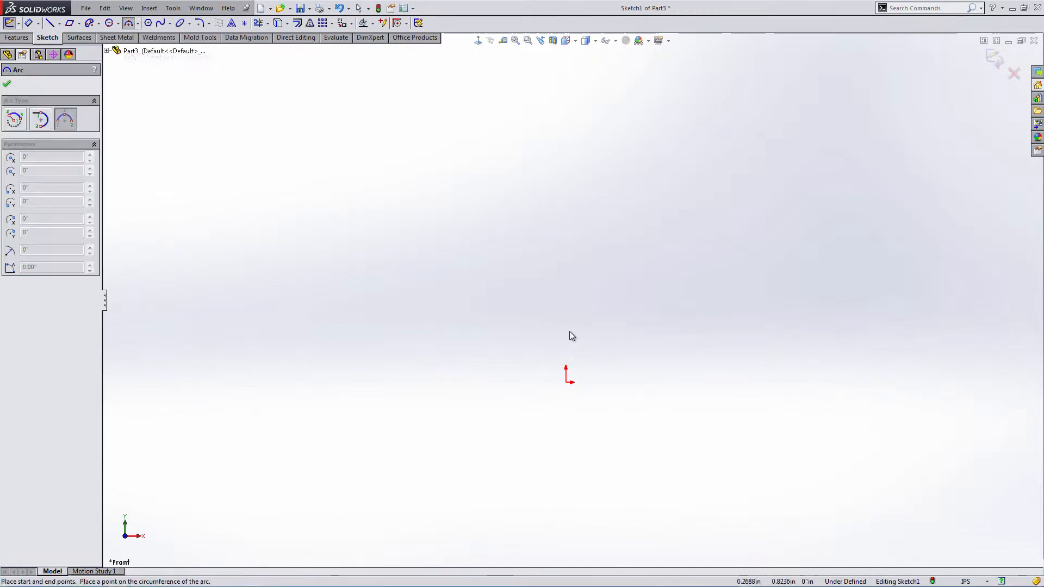
{"action": "left_click", "coordinate": [576, 280]}
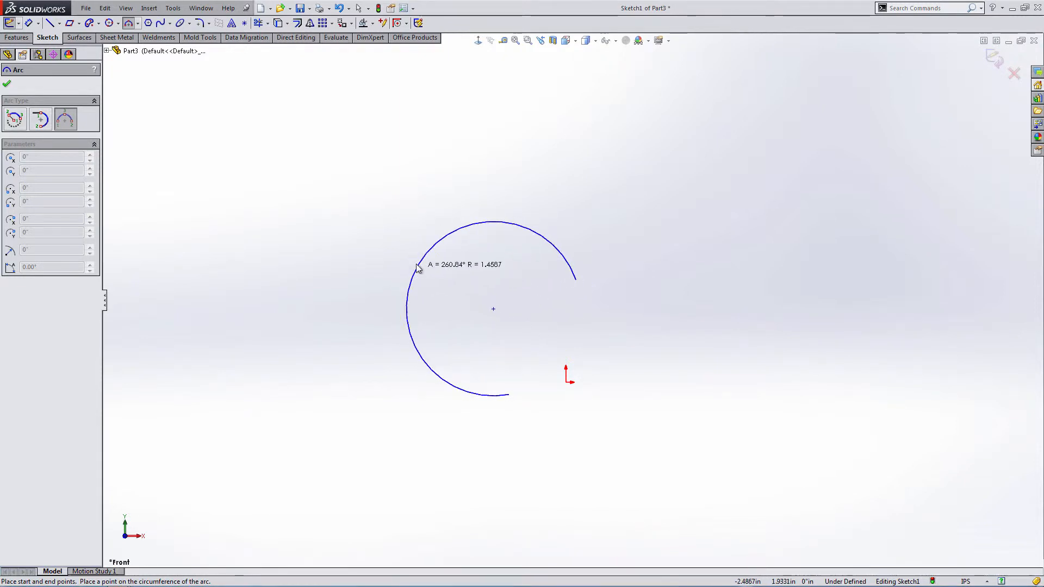
{"action": "left_click", "coordinate": [387, 252]}
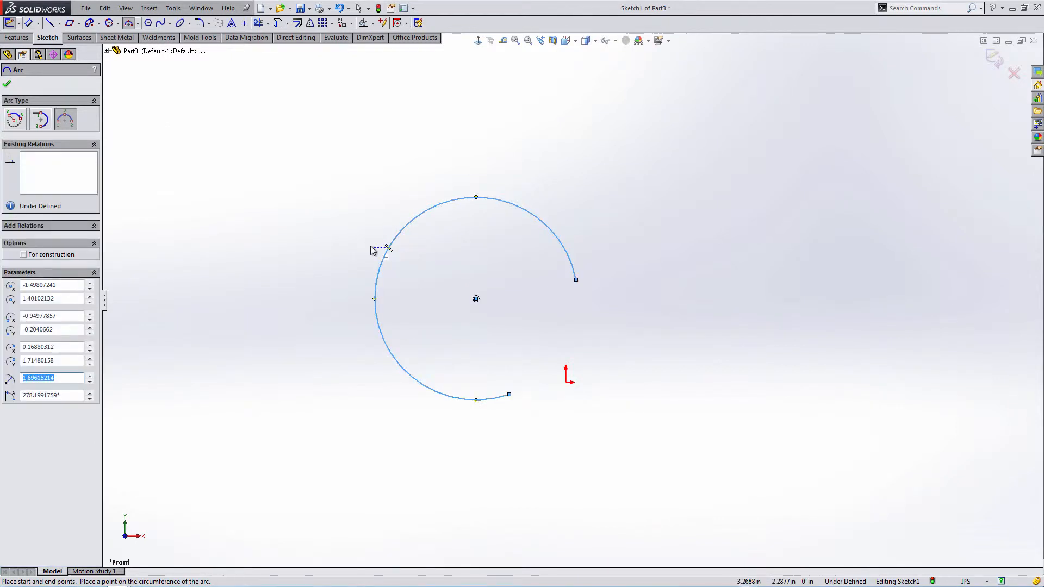
{"action": "key", "text": "Escape"}
Delete the 3 point arc from the sketch.
{"action": "left_click_drag", "start_coordinate": [297, 112], "coordinate": [670, 505]}
{"action": "key", "text": "Delete"}
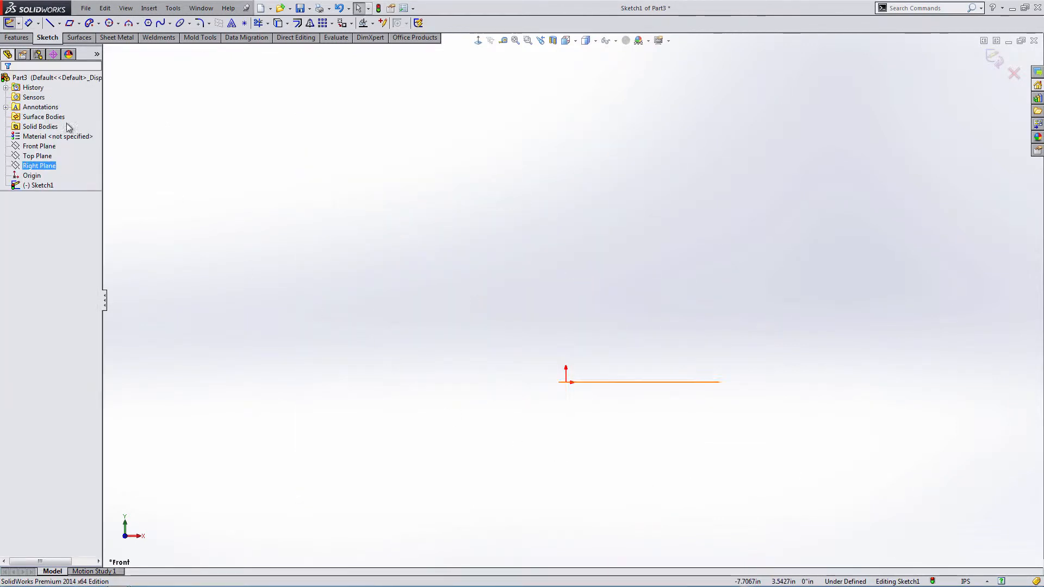
Draw a six-sided polygon around an inscribed circle about 2.71 in across, centred near X -1.11, Y 2.35 in.
{"action": "left_click", "coordinate": [137, 23]}
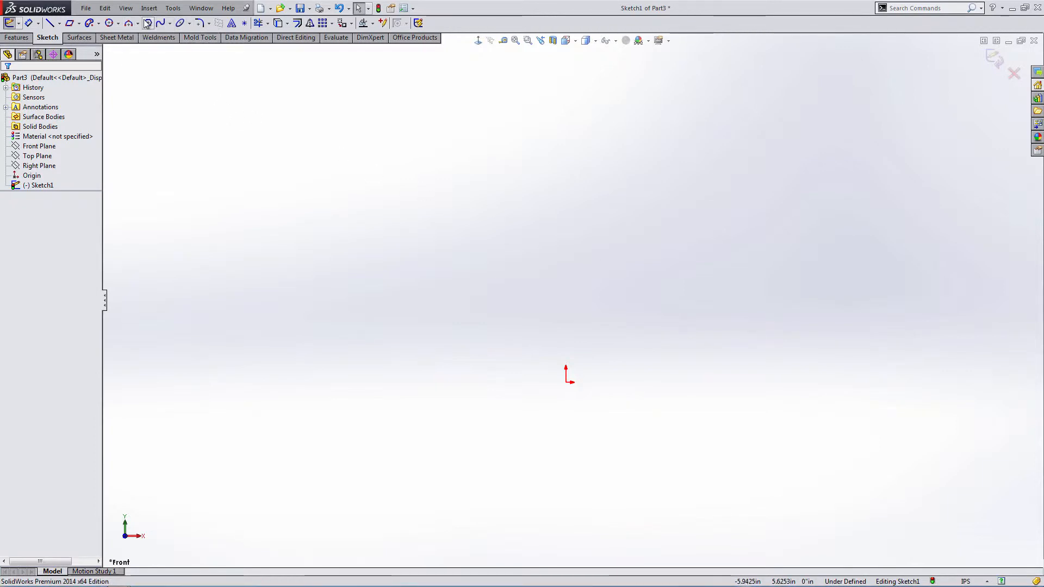
{"action": "left_click", "coordinate": [147, 24]}
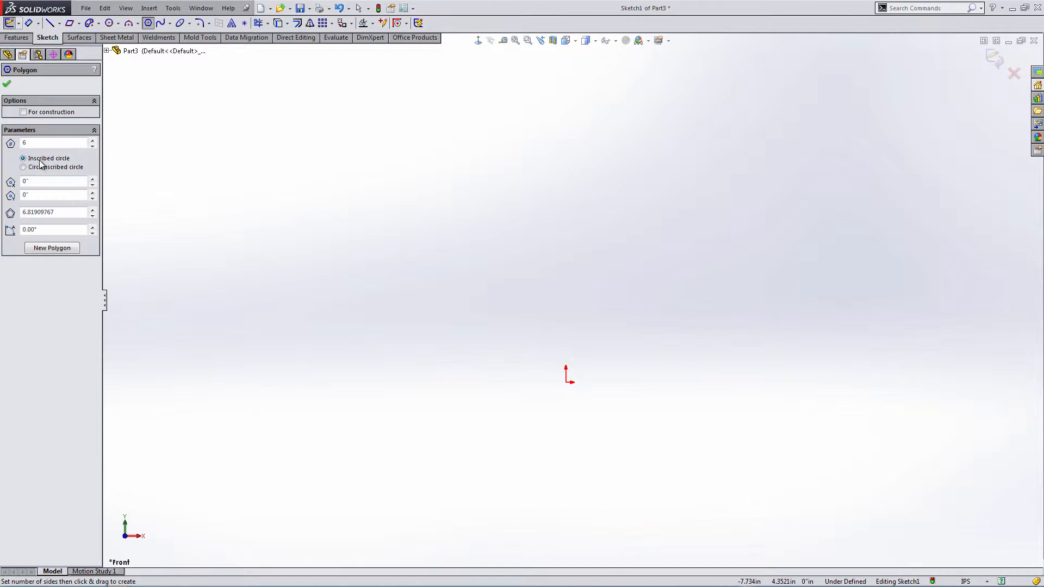
{"action": "left_click_drag", "start_coordinate": [499, 242], "coordinate": [593, 238]}
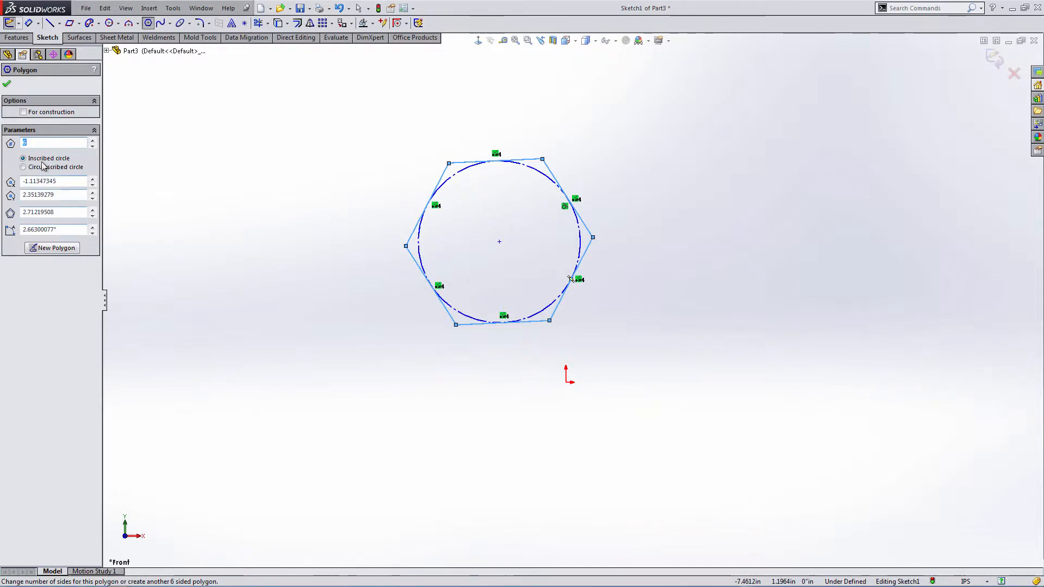
Compare the hexagon's inscribed and circumscribed circle options and accept it with the circumscribed circle.
{"action": "left_click", "coordinate": [23, 167]}
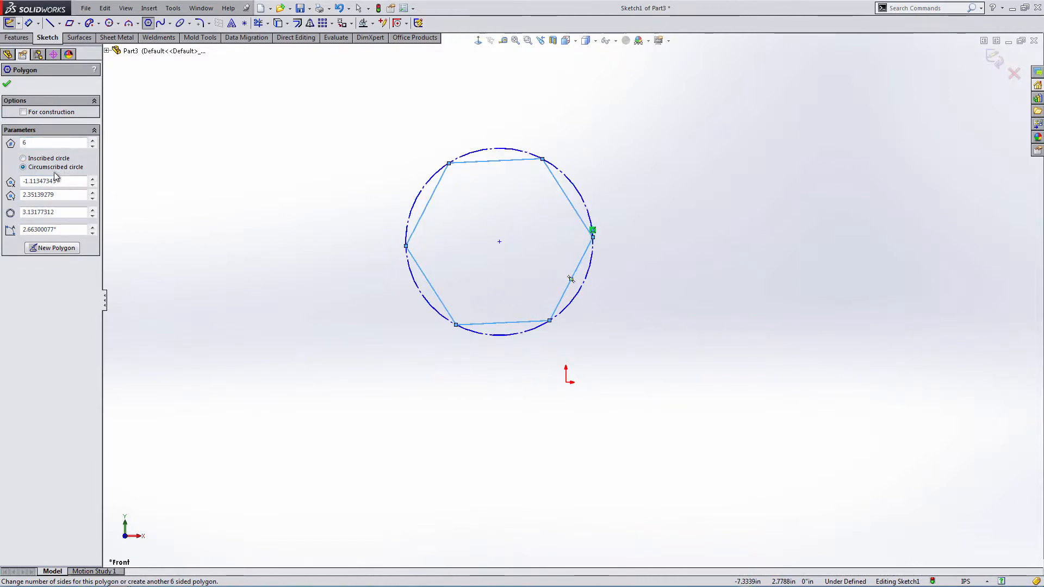
{"action": "left_click", "coordinate": [23, 158]}
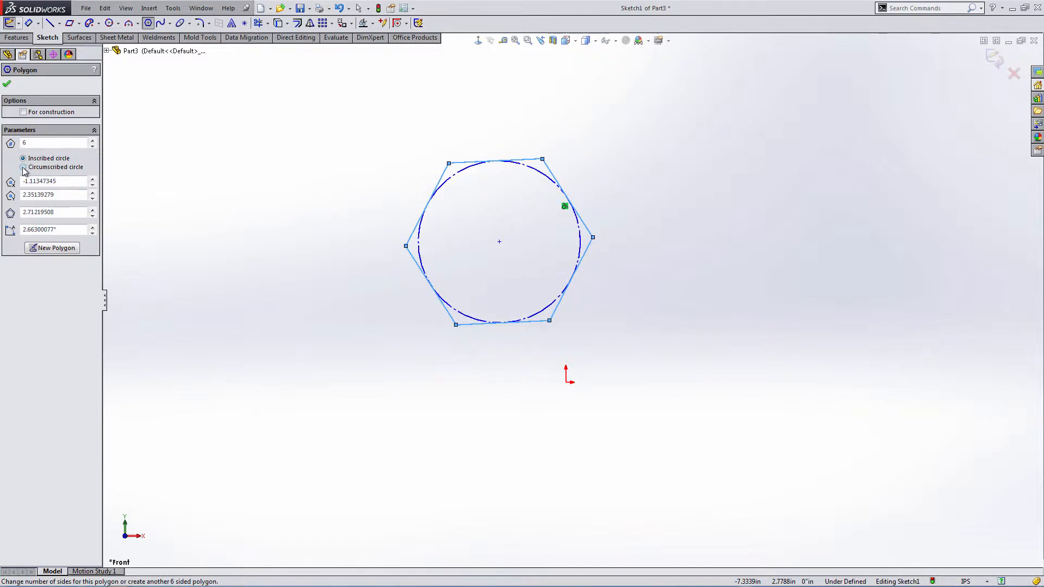
{"action": "left_click", "coordinate": [23, 167]}
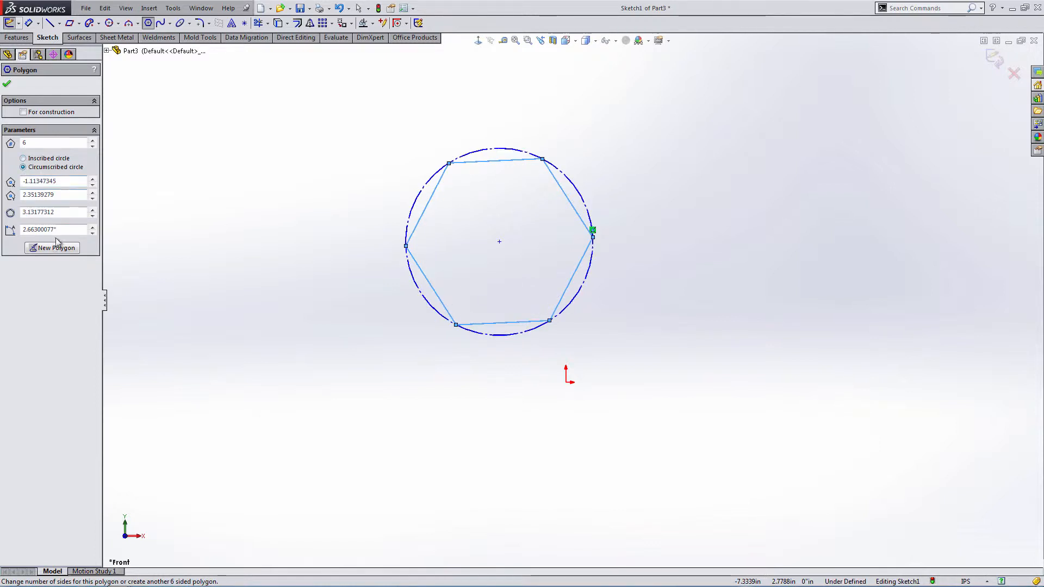
{"action": "left_click", "coordinate": [7, 83]}
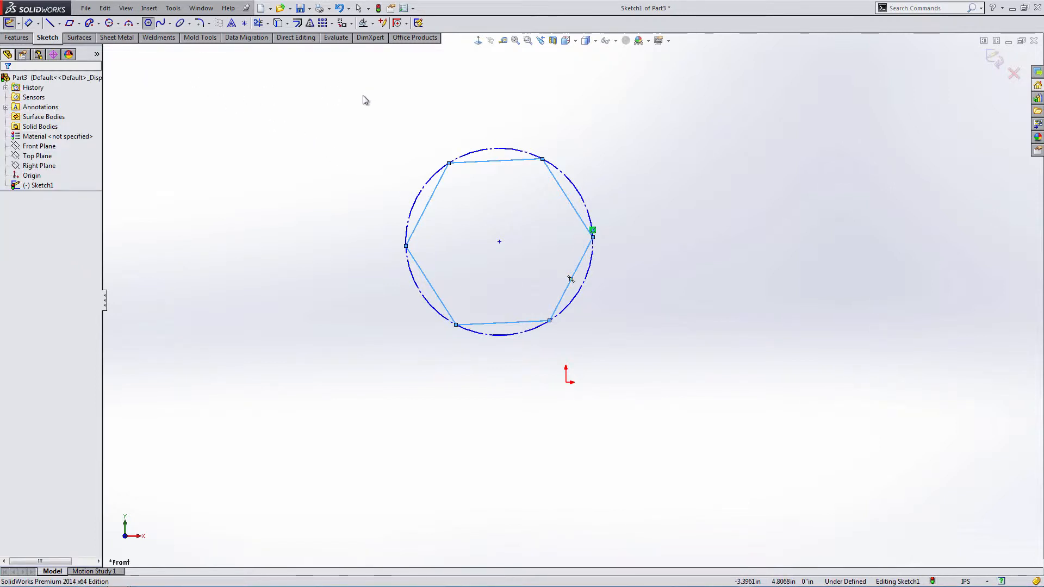
Delete the hexagon together with its construction circle.
{"action": "mouse_move", "coordinate": [365, 100]}
{"action": "left_mouse_down"}
{"action": "mouse_move", "coordinate": [613, 354]}
{"action": "mouse_move", "coordinate": [642, 353]}
{"action": "left_mouse_up"}
{"action": "key", "text": "Delete"}
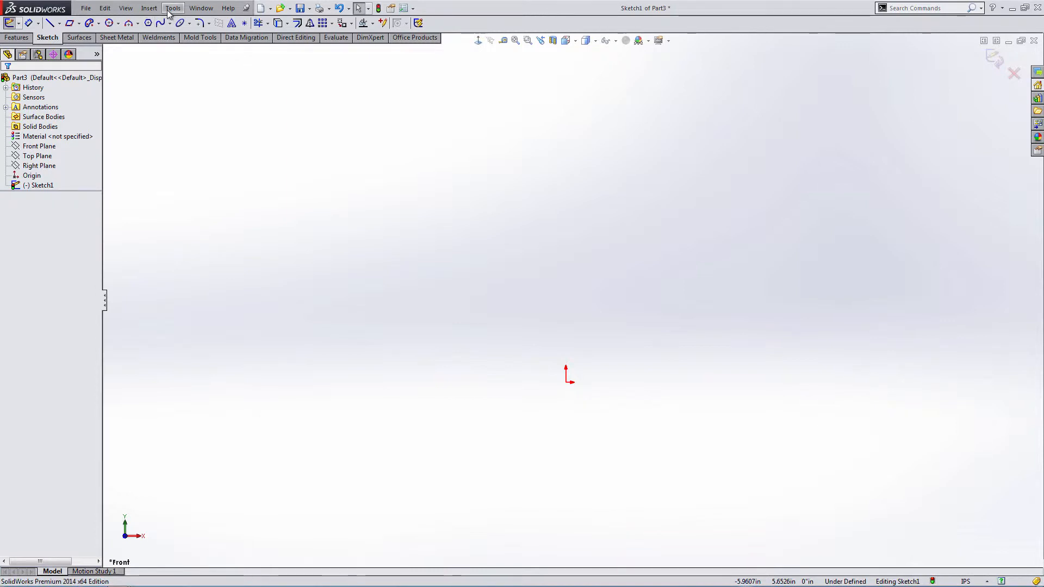
Draw a four-point wavy spline from about X -3.01, Y 0.59 in to about X 4.08, Y 2.60 in.
{"action": "left_click", "coordinate": [171, 24]}
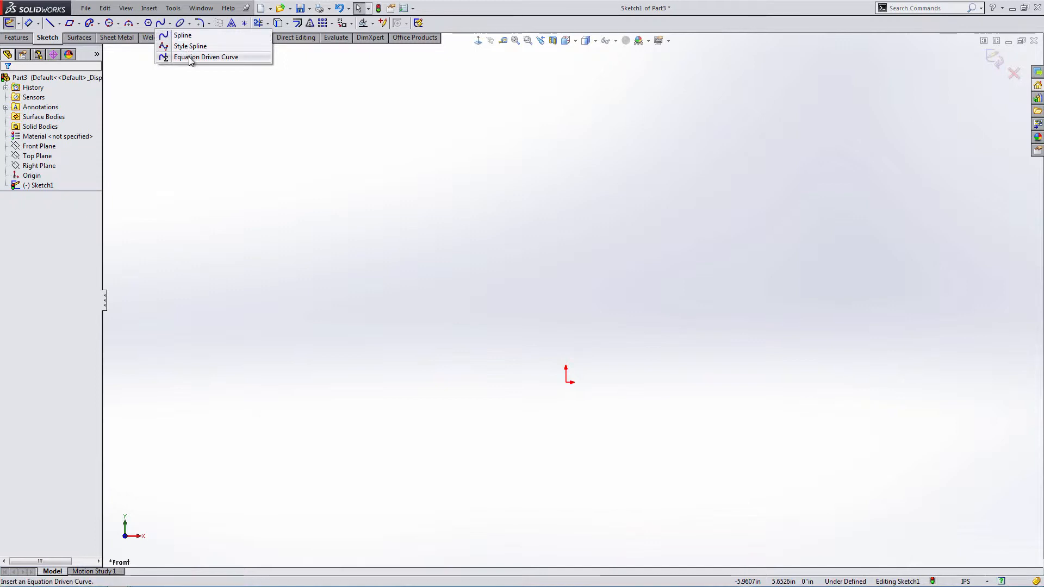
{"action": "left_click", "coordinate": [181, 34]}
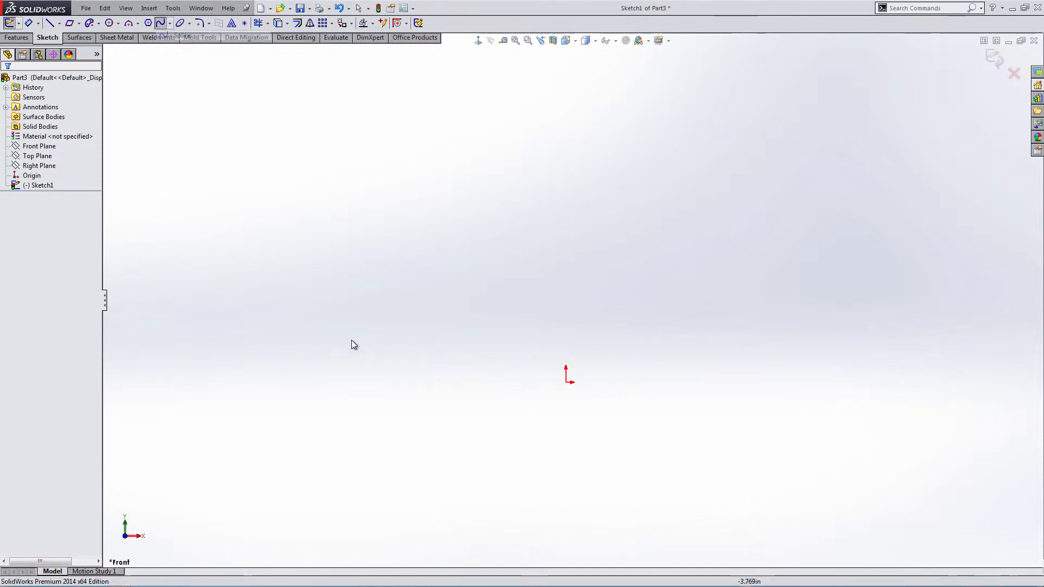
{"action": "left_click", "coordinate": [386, 347]}
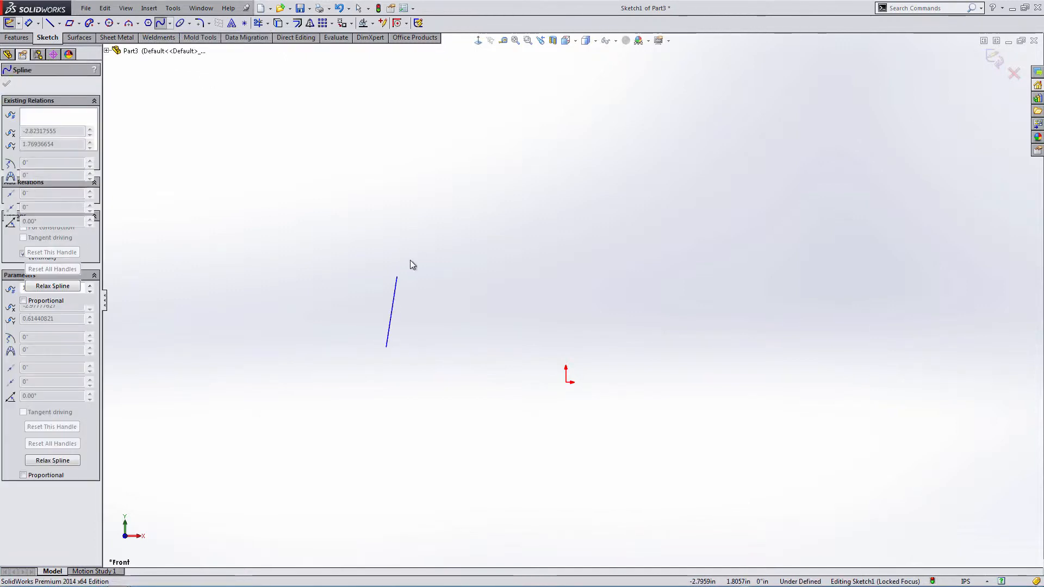
{"action": "left_click", "coordinate": [478, 229]}
{"action": "left_click", "coordinate": [605, 357]}
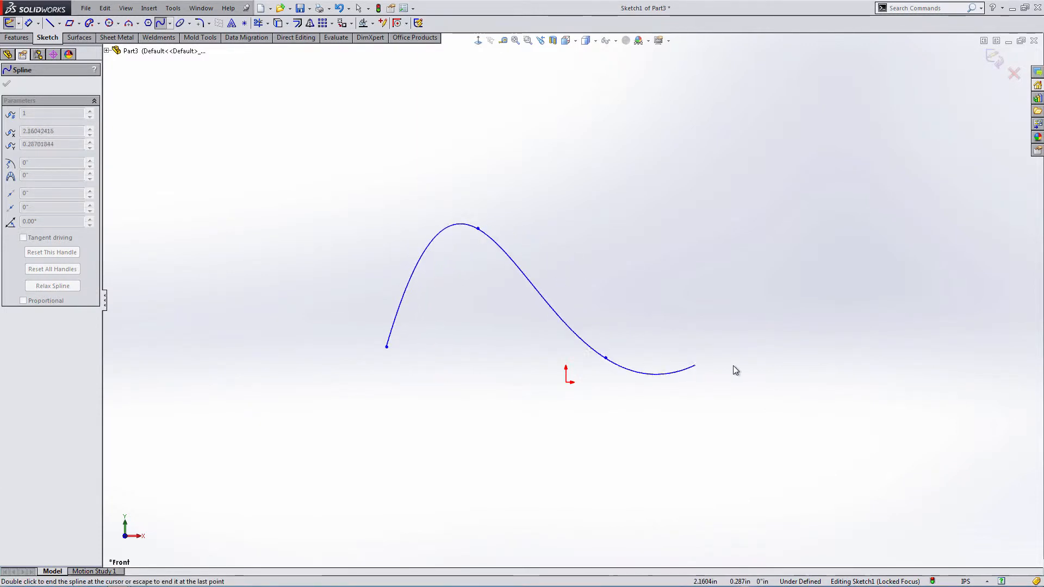
{"action": "left_click", "coordinate": [809, 229]}
{"action": "right_click", "coordinate": [808, 236]}
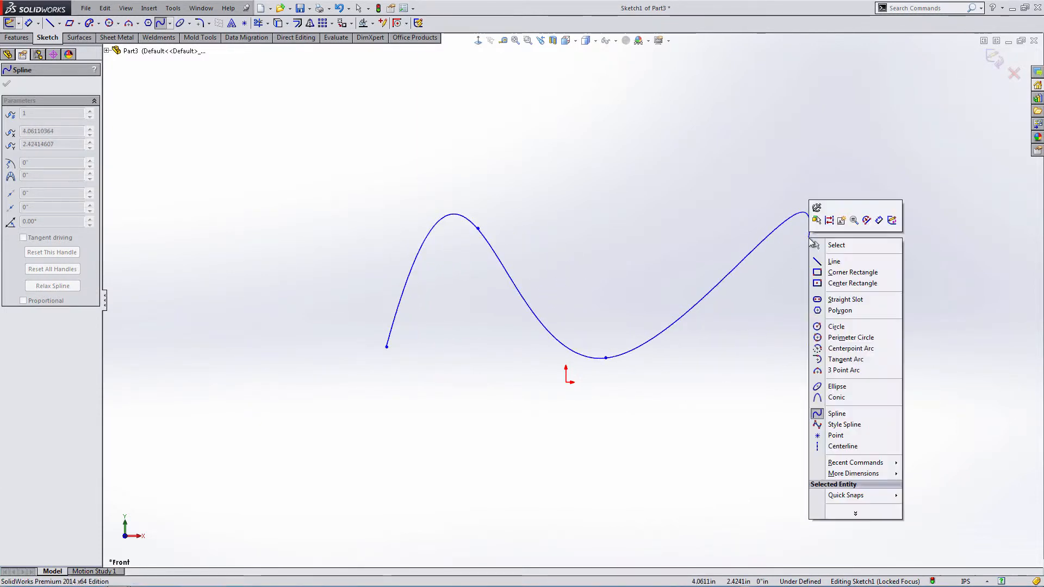
{"action": "left_click", "coordinate": [819, 246]}
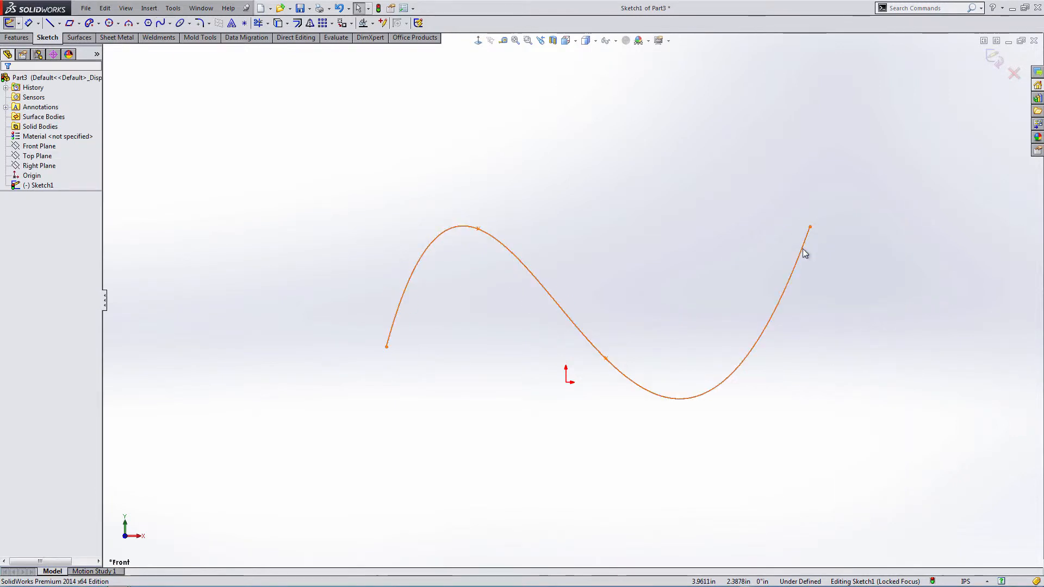
Rotate the tangent handle at the spline's right end to about 16.7° and turn on the curvature display.
{"action": "left_click", "coordinate": [803, 252]}
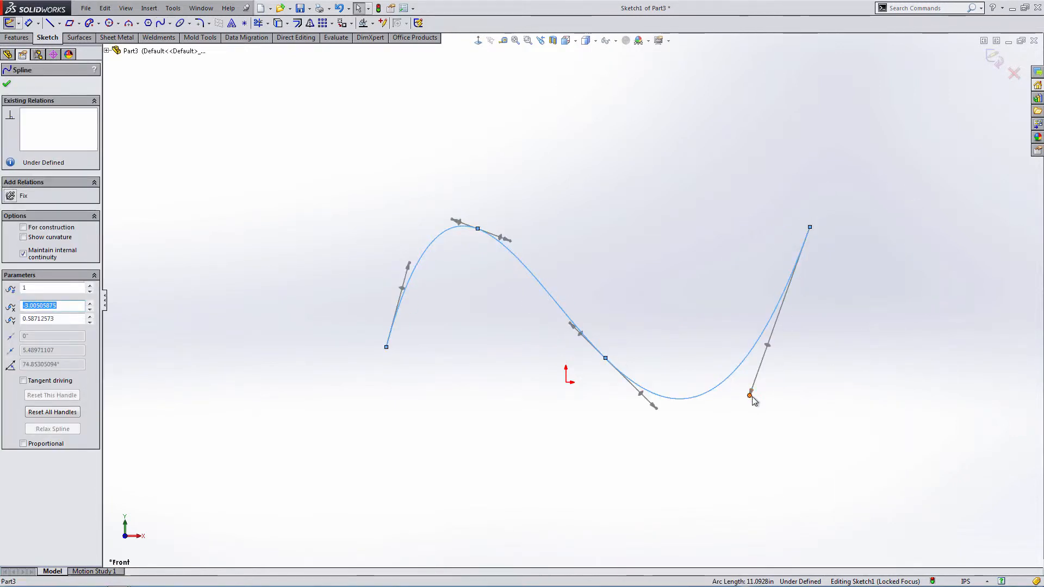
{"action": "left_click_drag", "start_coordinate": [751, 396], "coordinate": [719, 254]}
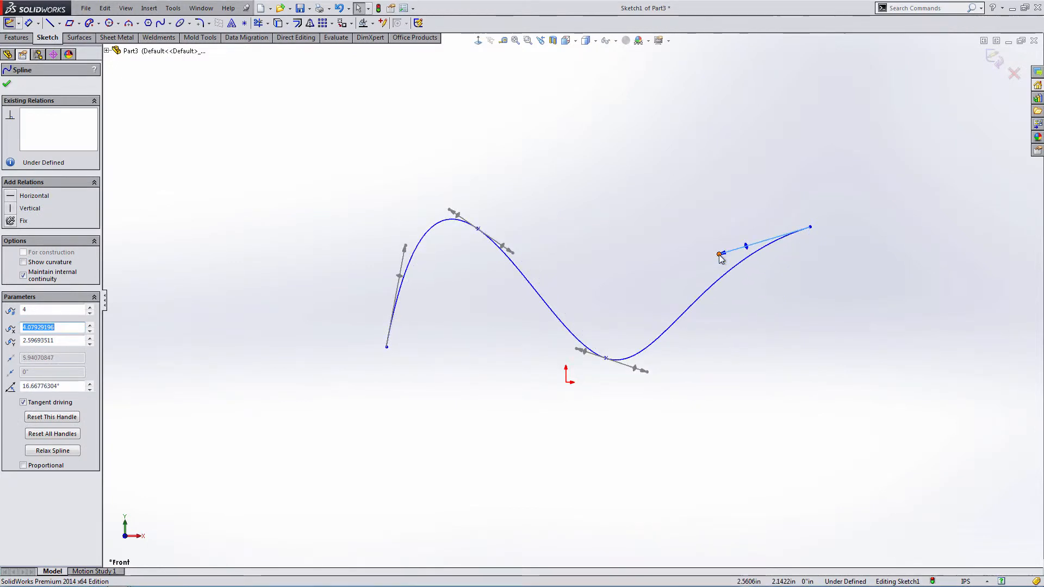
{"action": "left_click", "coordinate": [24, 263]}
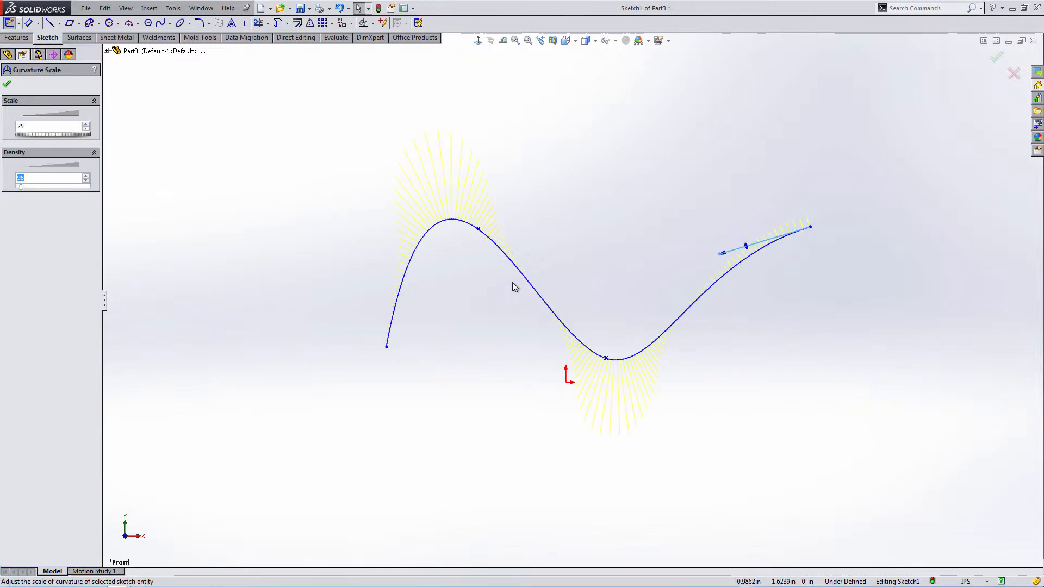
Display the spline's control polygon and deselect the spline.
{"action": "left_click", "coordinate": [526, 278]}
{"action": "right_click", "coordinate": [527, 278]}
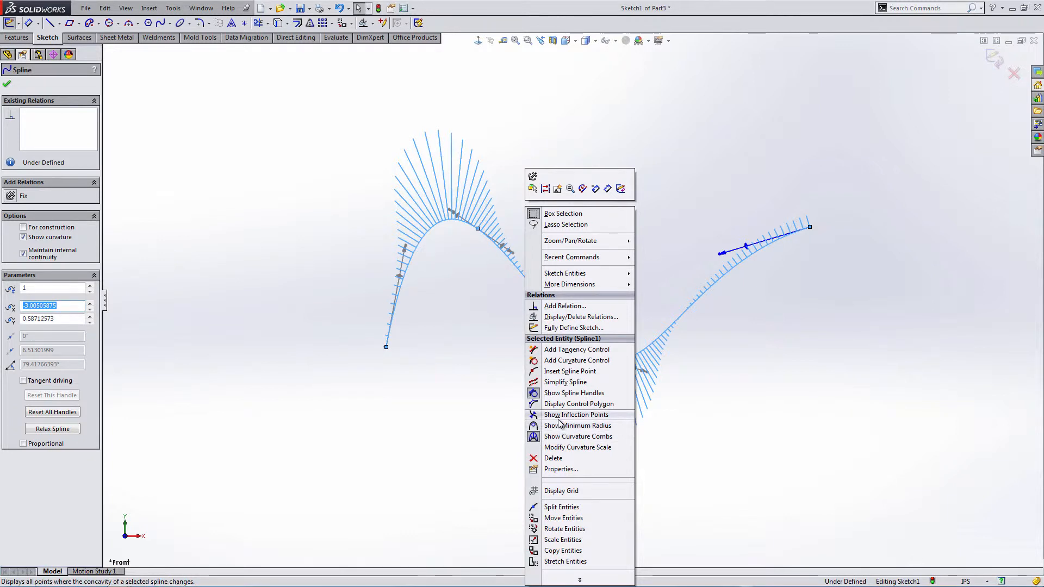
{"action": "left_click", "coordinate": [559, 405]}
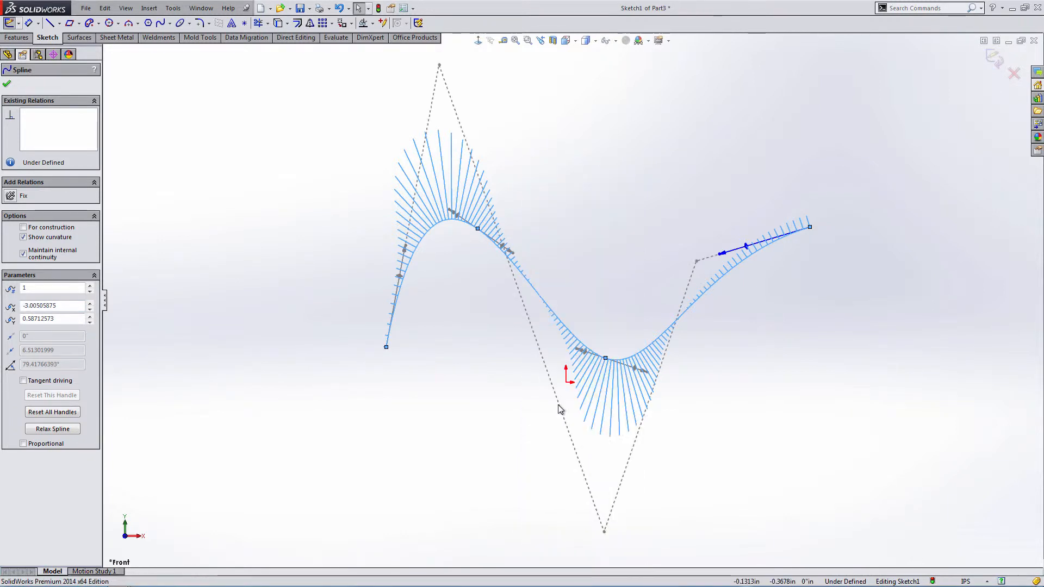
{"action": "left_click", "coordinate": [672, 408]}
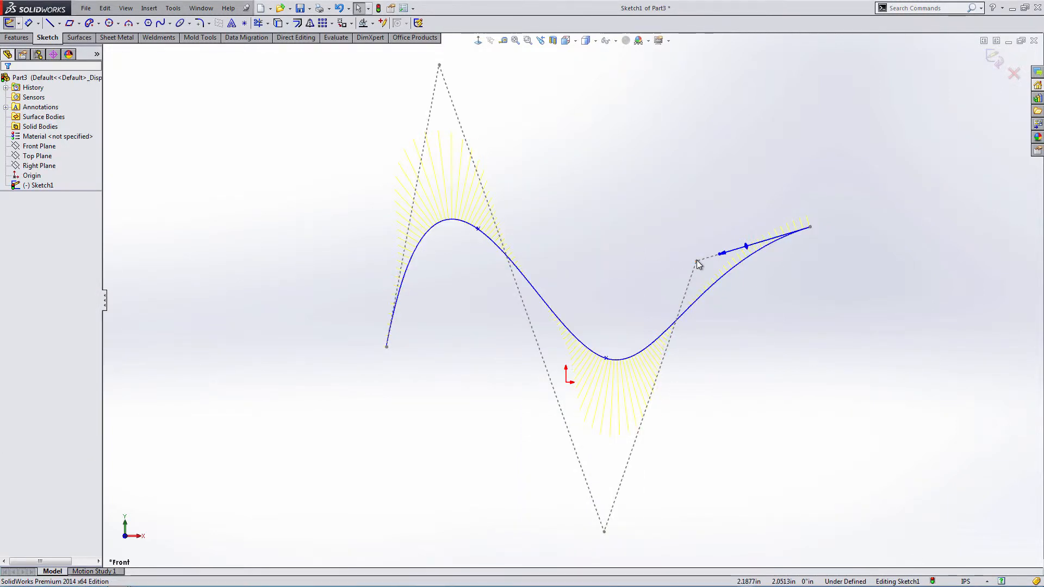
Move the two inner right control polygon vertices to about (3.62, 0.50) and (-0.19, -1.16) in, and rotate the right end tangent to about 95.3°.
{"action": "left_click_drag", "start_coordinate": [696, 261], "coordinate": [782, 353]}
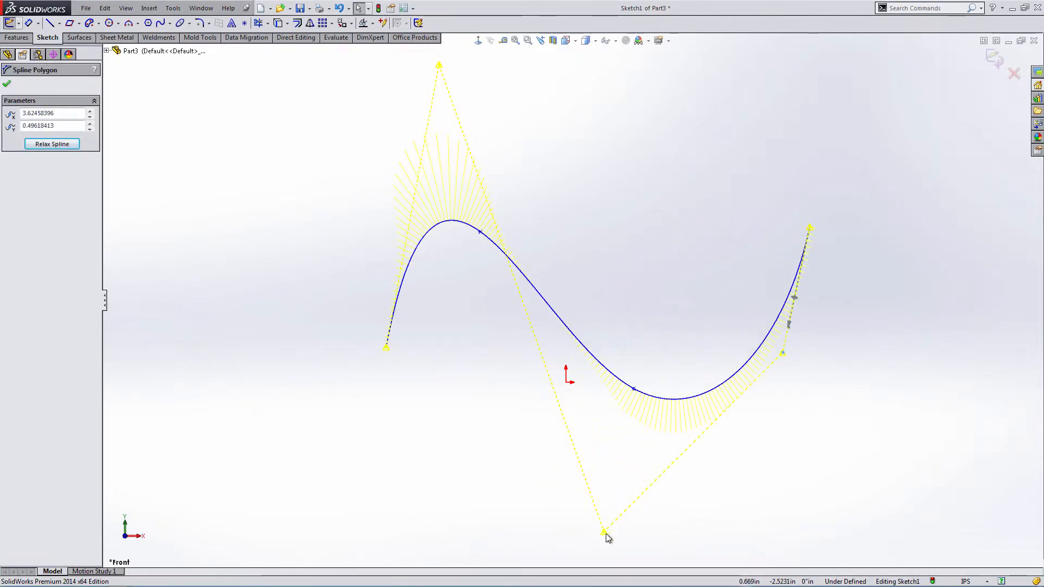
{"action": "left_click_drag", "start_coordinate": [604, 533], "coordinate": [555, 452]}
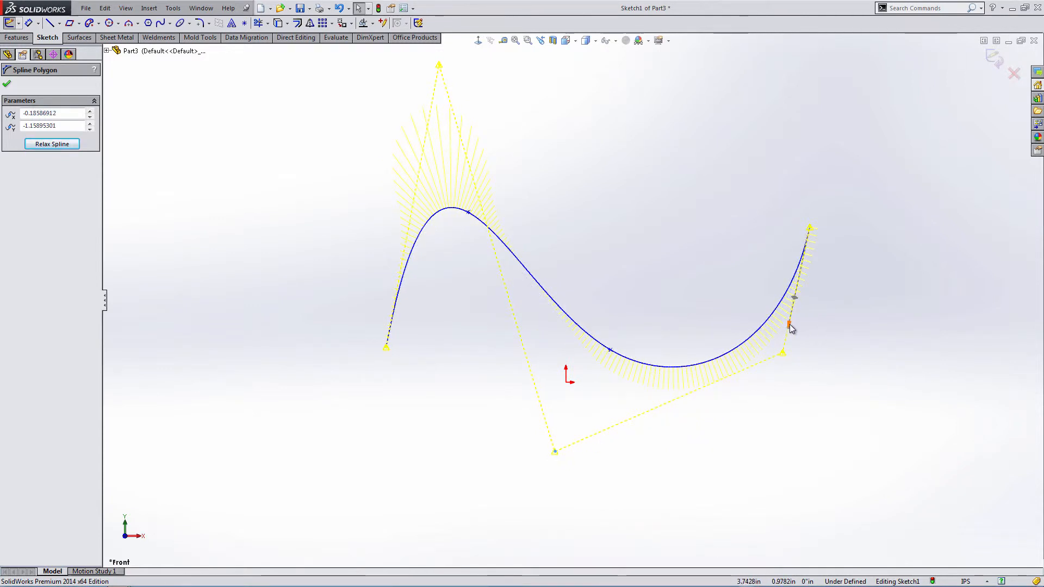
{"action": "left_click_drag", "start_coordinate": [790, 326], "coordinate": [820, 333]}
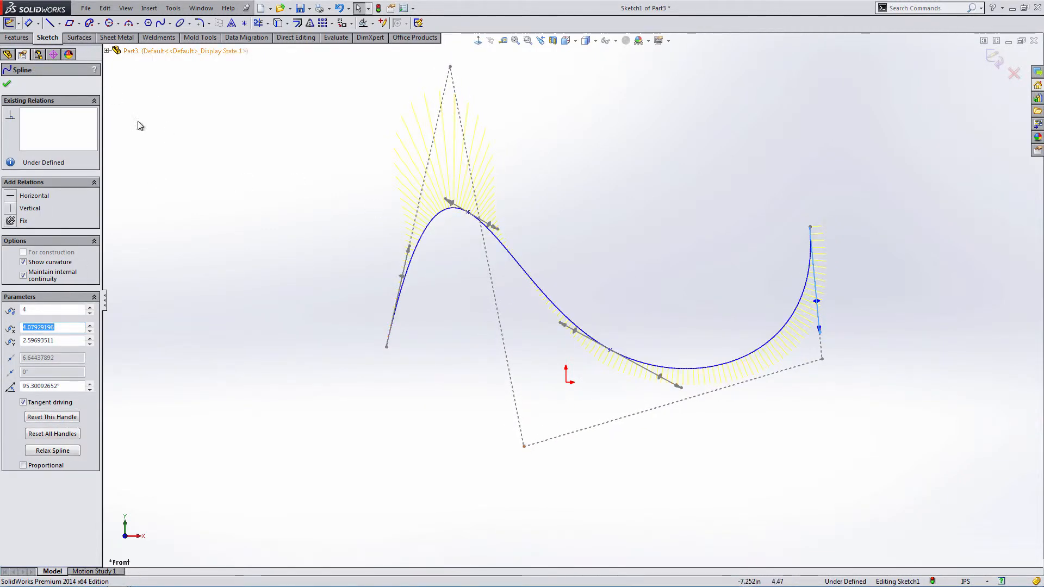
Draw a short vertical line about 0.39 in long to the left of the spline.
{"action": "left_click_drag", "start_coordinate": [244, 183], "coordinate": [244, 206]}
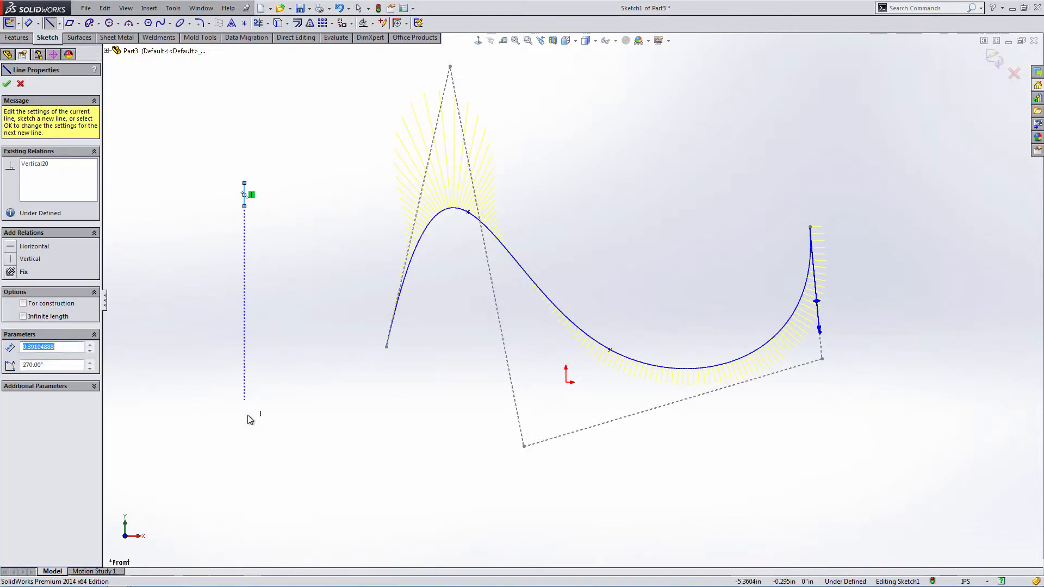
{"action": "key", "text": "Escape"}
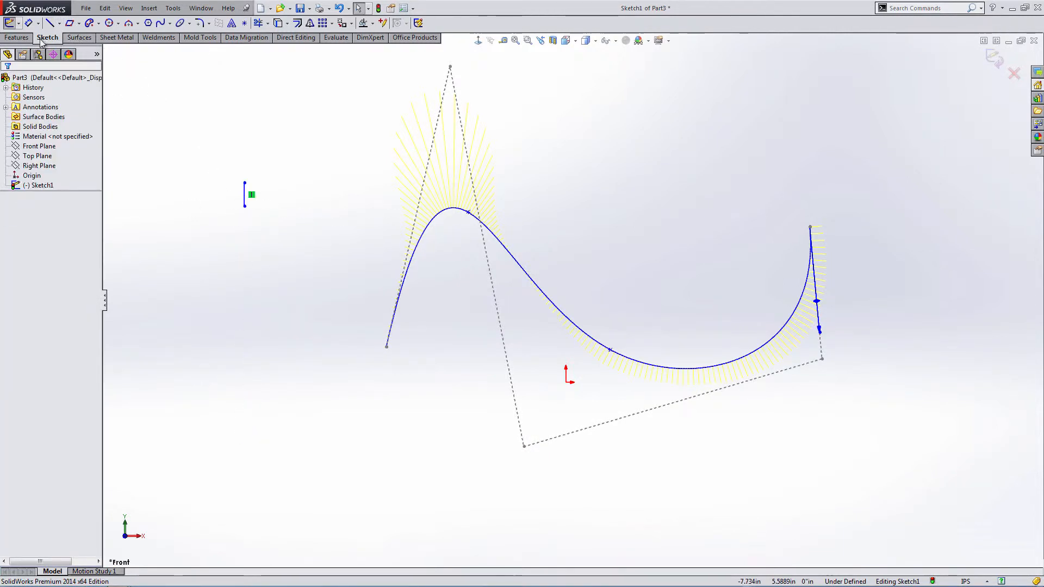
{"action": "left_click", "coordinate": [28, 23]}
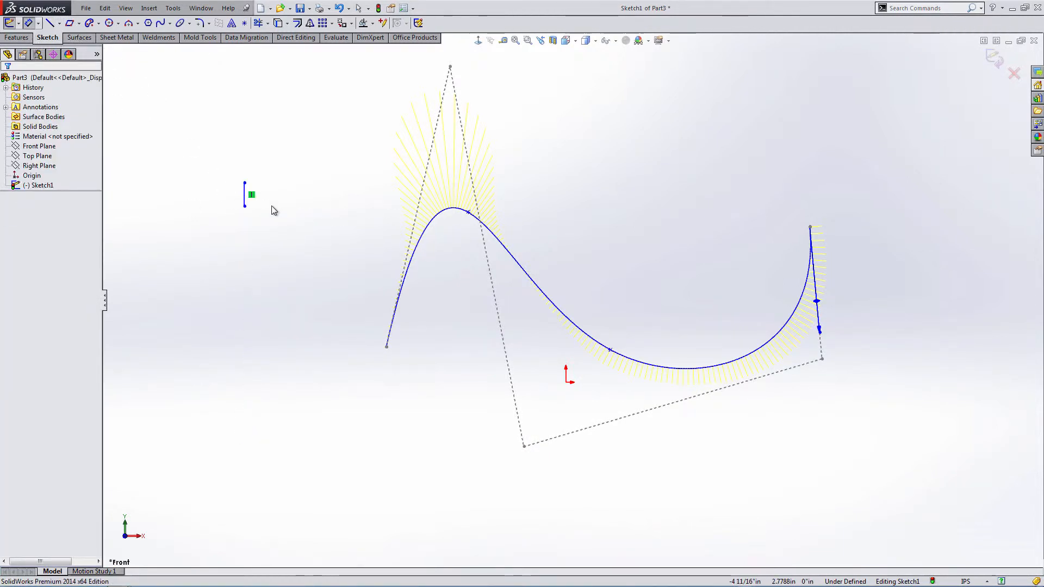
{"action": "left_click", "coordinate": [243, 198]}
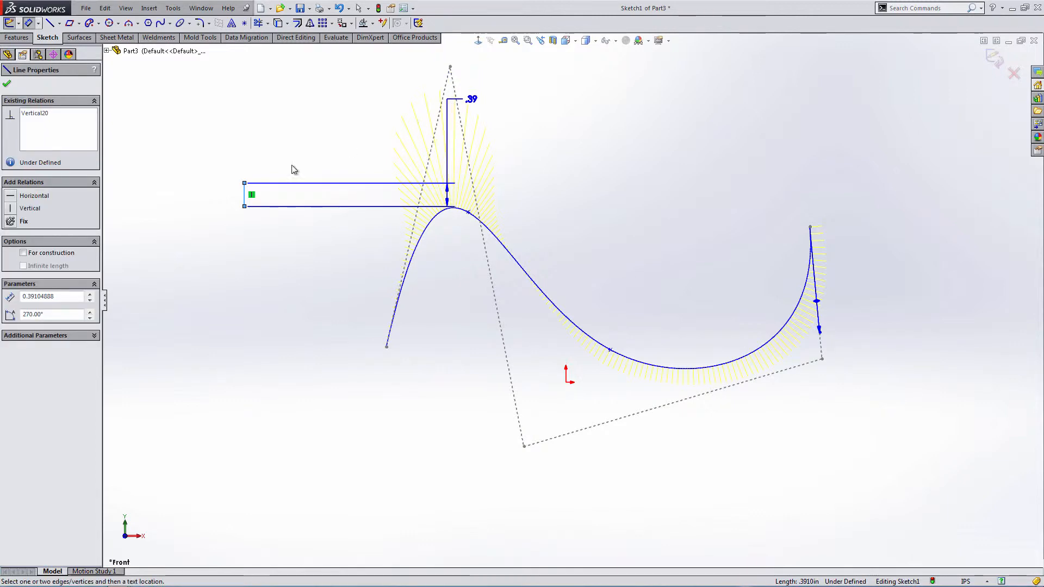
{"action": "key", "text": "Escape"}
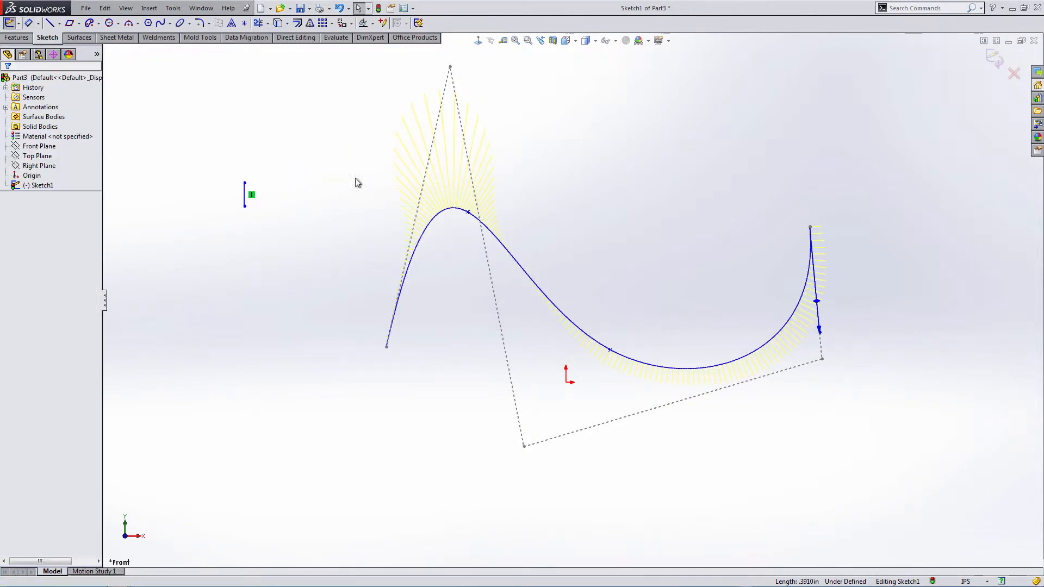
Hide the spline's control polygon, and delete the spline and the short vertical line from the sketch.
{"action": "right_click", "coordinate": [504, 251]}
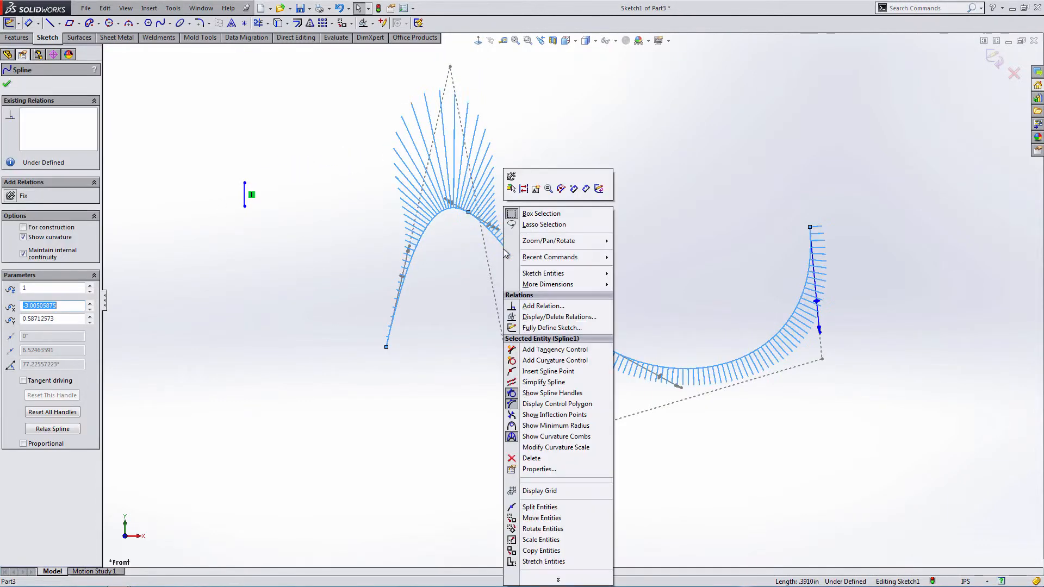
{"action": "left_click", "coordinate": [511, 405]}
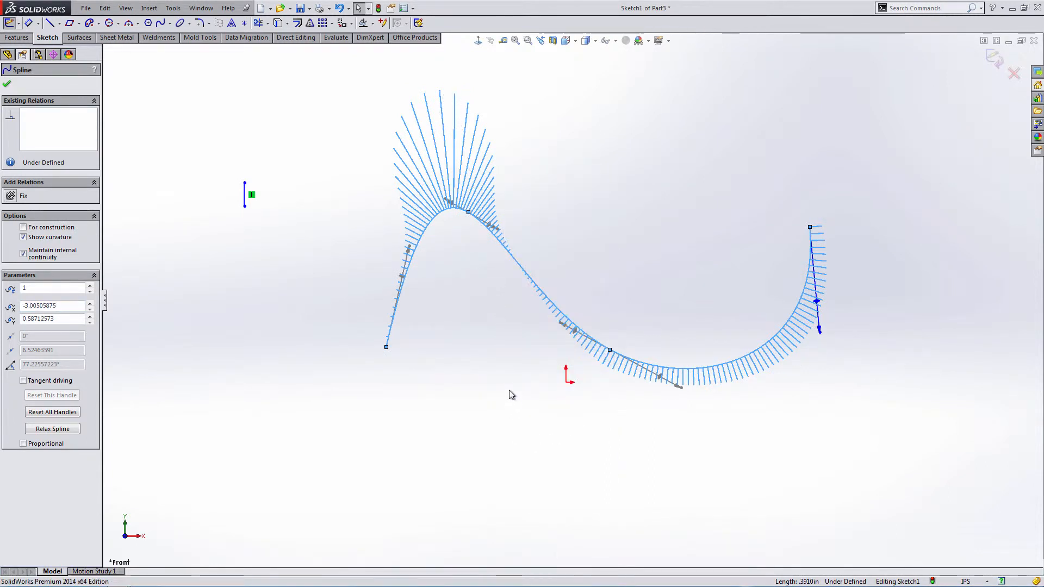
{"action": "left_click", "coordinate": [525, 276]}
{"action": "key", "text": "Delete"}
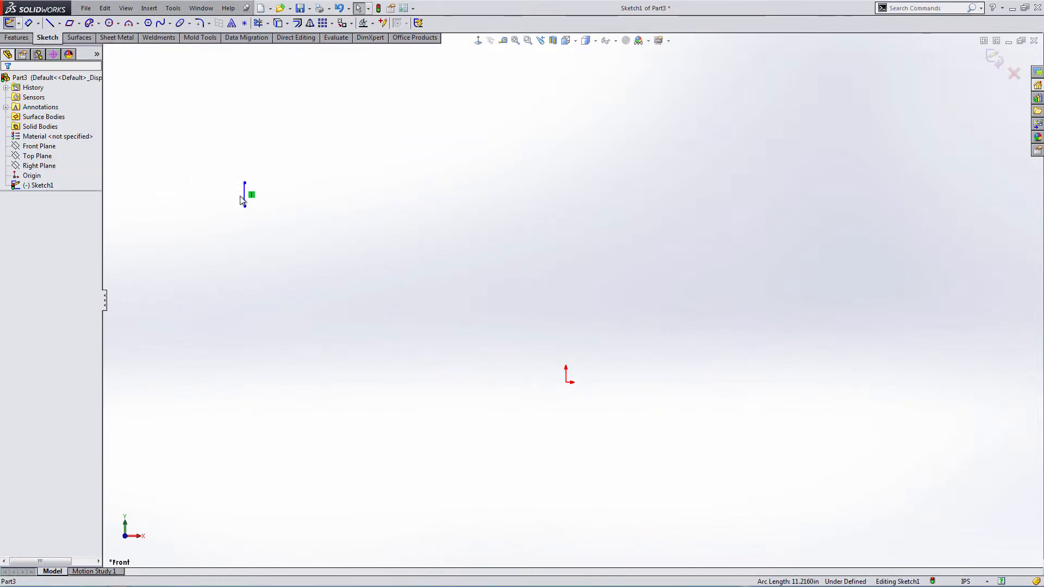
{"action": "left_click", "coordinate": [245, 196]}
{"action": "key", "text": "Delete"}
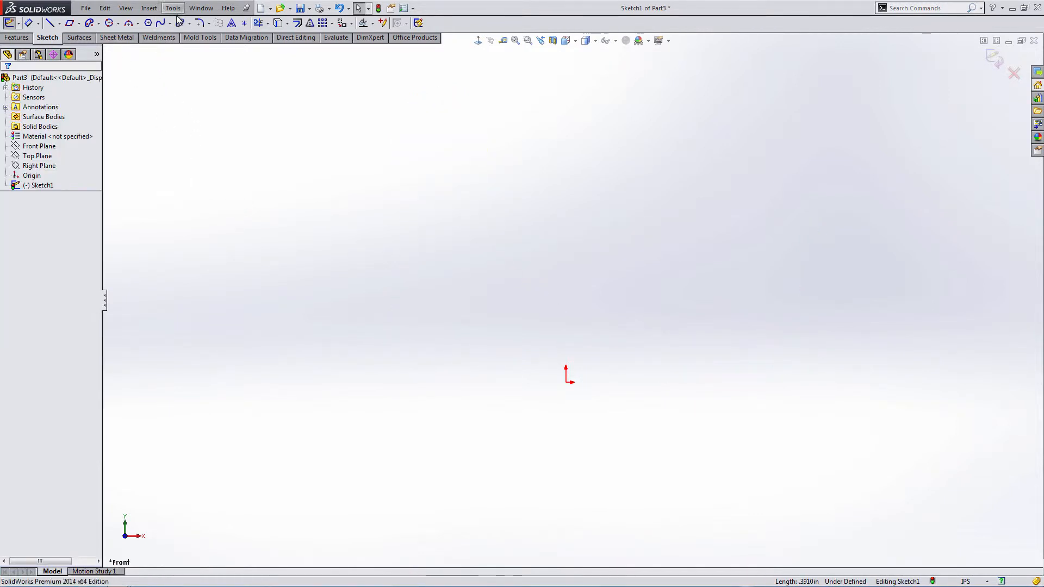
Draw a zigzag style spline with six control vertices around the origin, ending with a vertex up and to the left.
{"action": "left_click", "coordinate": [170, 23]}
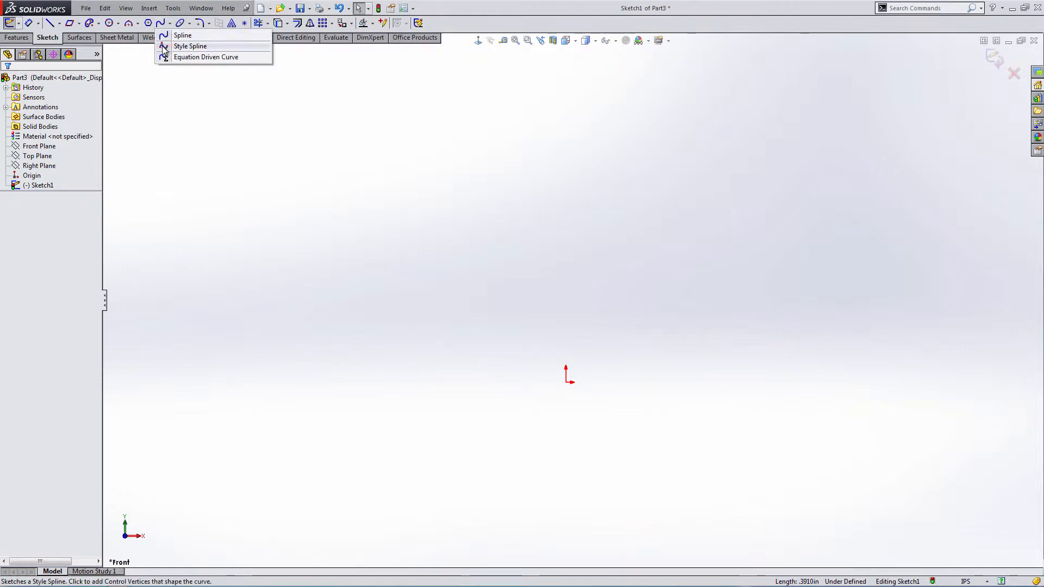
{"action": "left_click", "coordinate": [162, 45]}
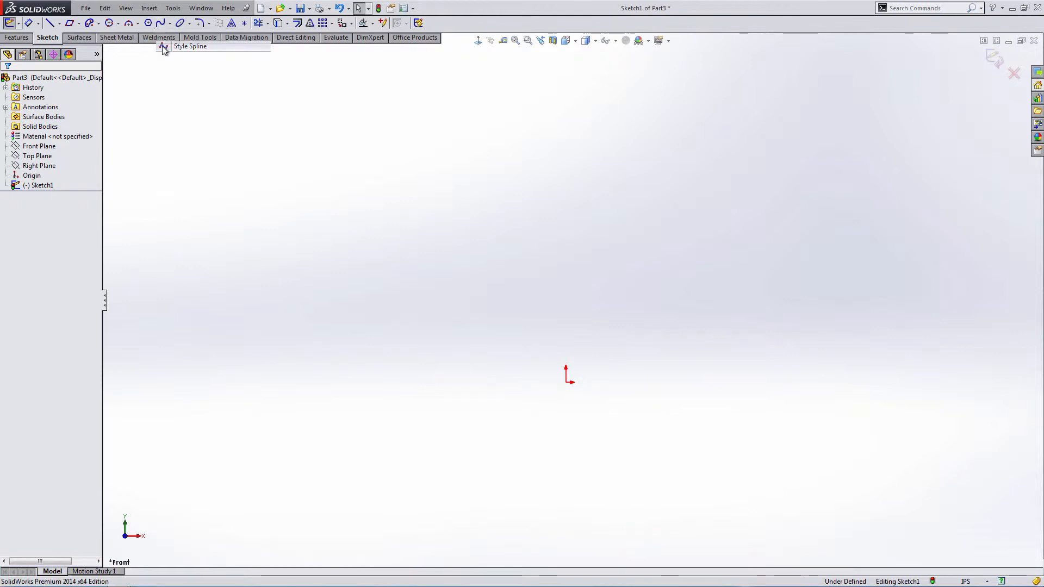
{"action": "left_click", "coordinate": [430, 408]}
{"action": "left_click", "coordinate": [585, 223]}
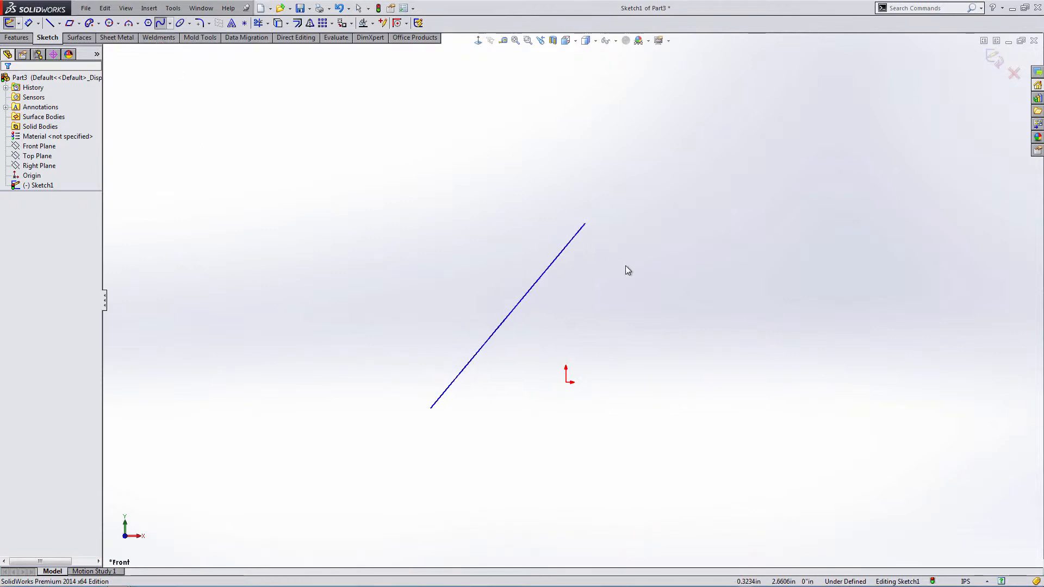
{"action": "left_click", "coordinate": [687, 407]}
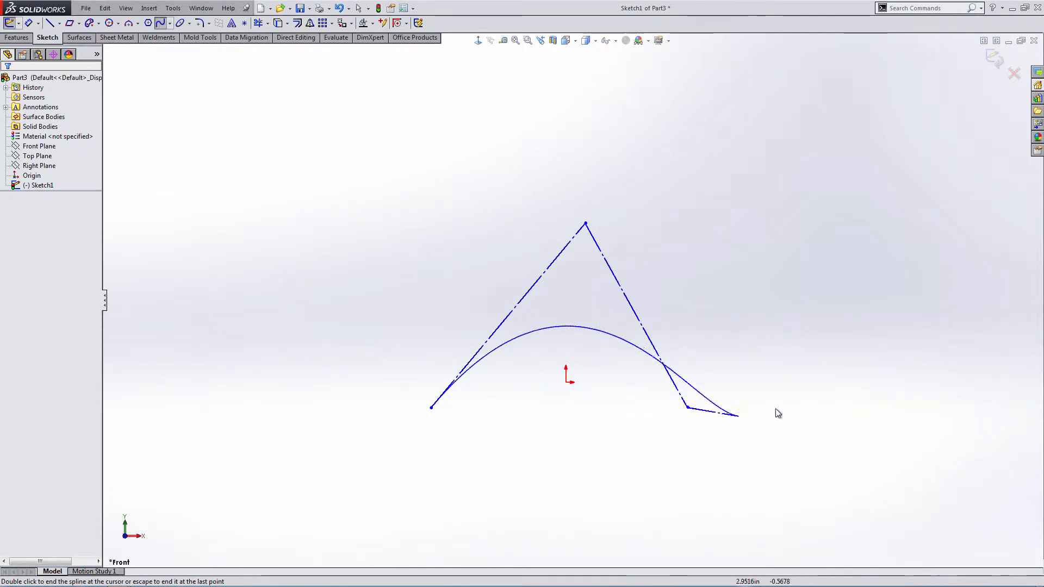
{"action": "left_click", "coordinate": [850, 184]}
{"action": "left_click", "coordinate": [890, 404]}
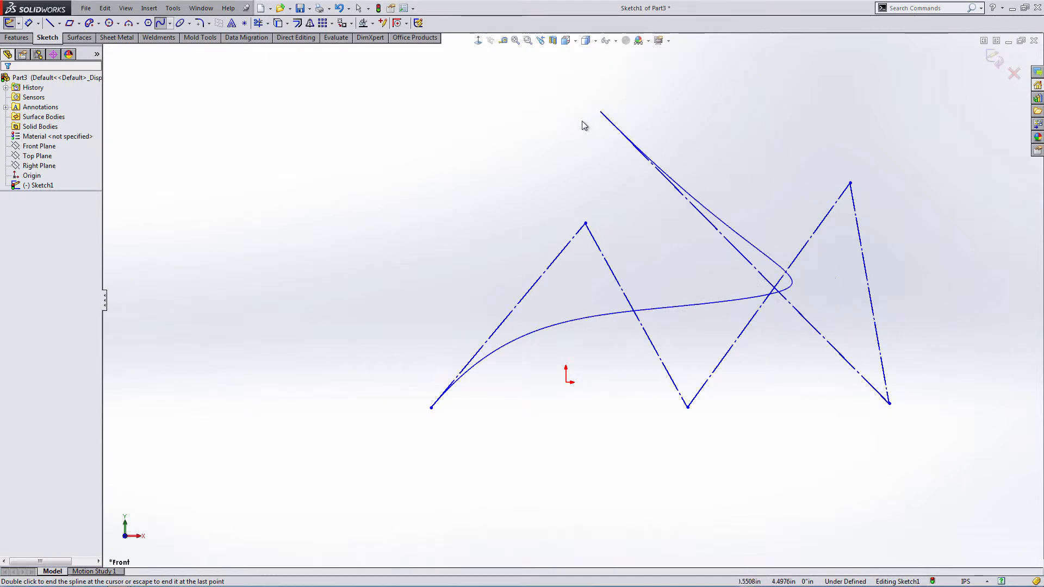
{"action": "left_click", "coordinate": [511, 131]}
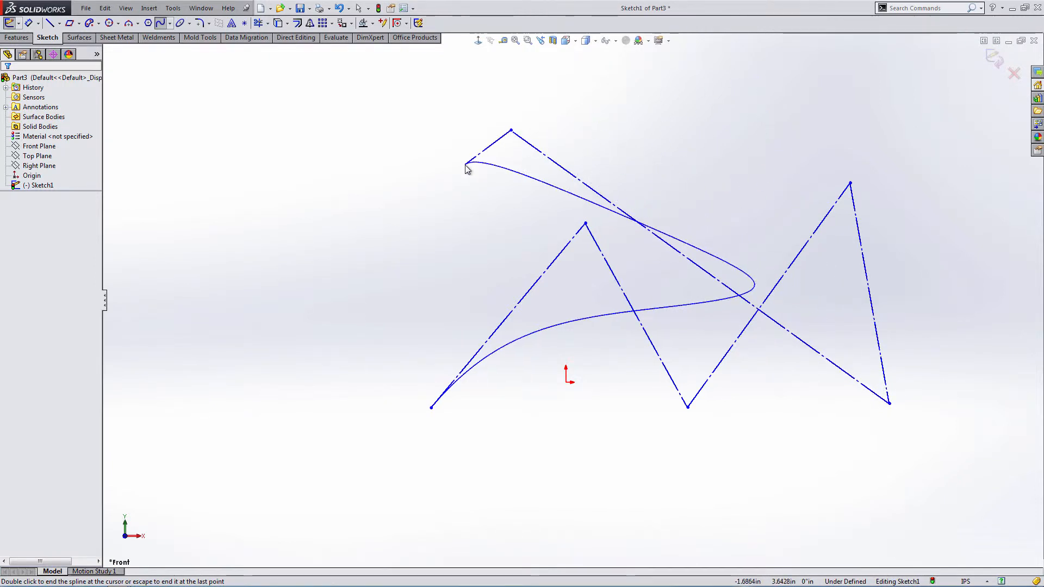
{"action": "right_click", "coordinate": [466, 169]}
{"action": "left_click", "coordinate": [519, 410]}
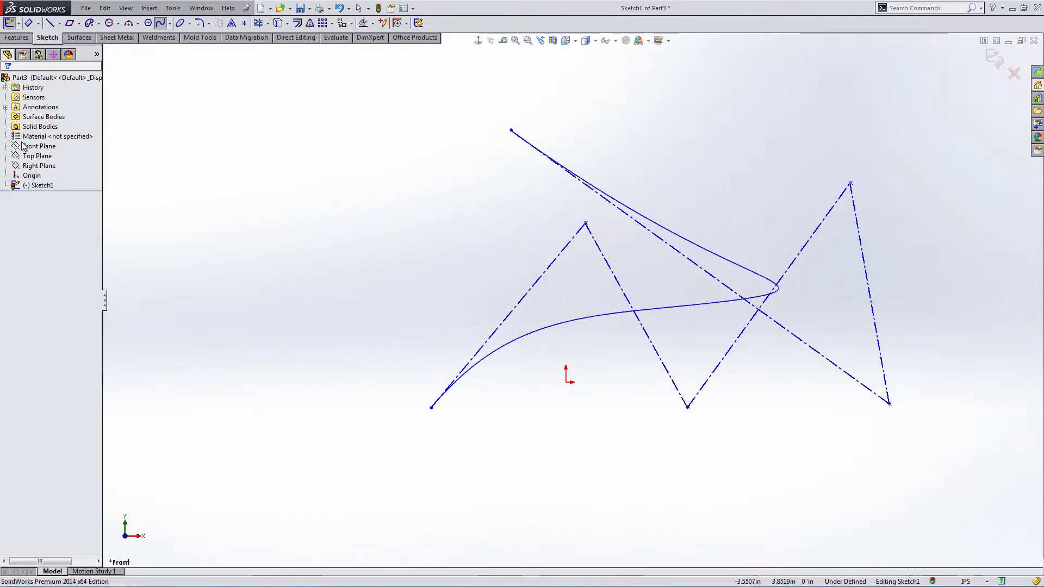
Draw a slightly slanted, nearly vertical line to the left of the style spline.
{"action": "left_click", "coordinate": [49, 24]}
{"action": "left_click", "coordinate": [326, 234]}
{"action": "left_click", "coordinate": [339, 364]}
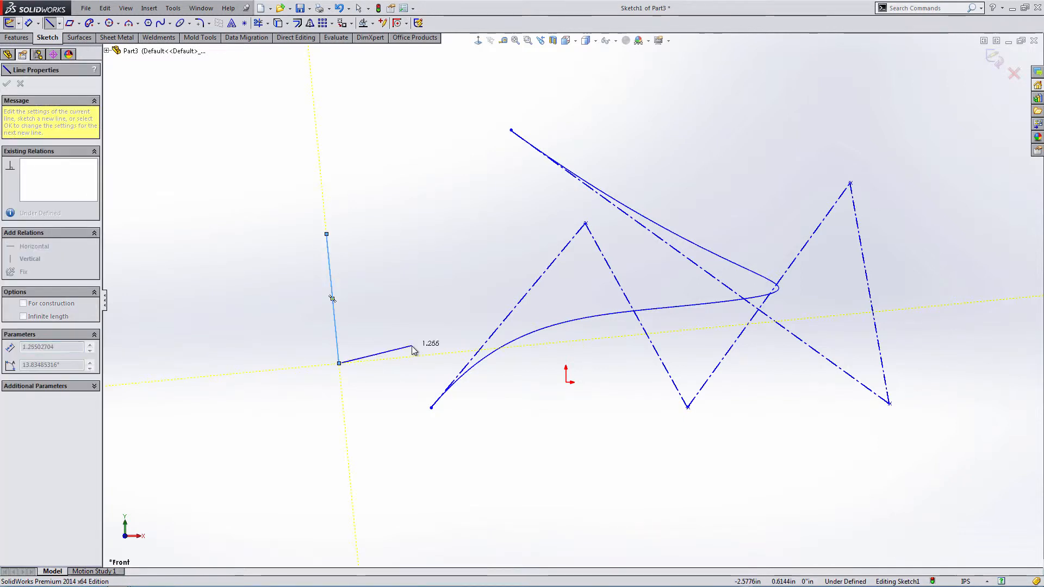
{"action": "key", "text": "Escape"}
Add a parallel relation between the line and the first leg of the style spline's control polygon.
{"action": "left_click", "coordinate": [535, 285]}
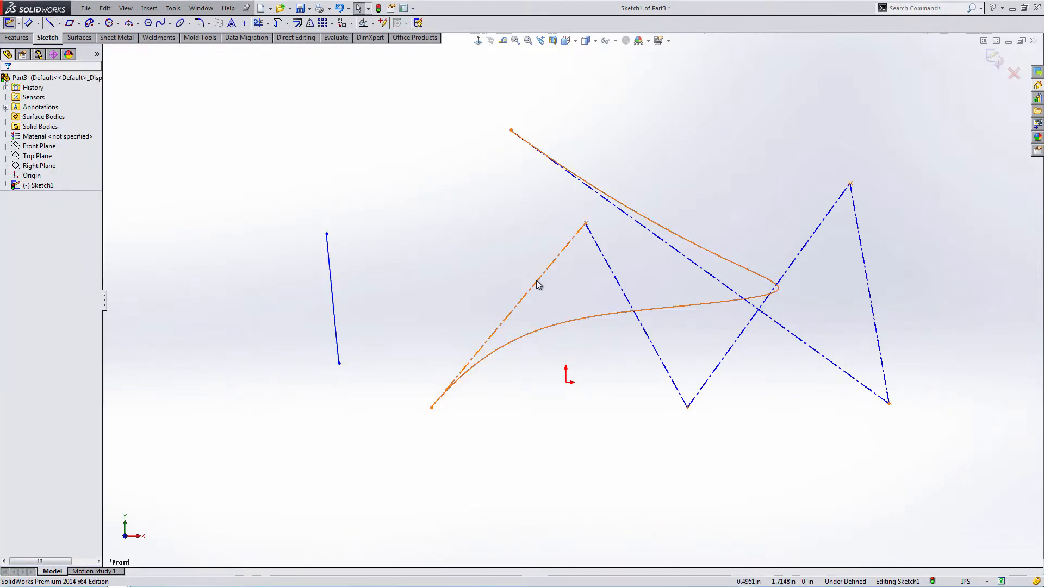
{"action": "left_click", "coordinate": [331, 289], "text": "ctrl"}
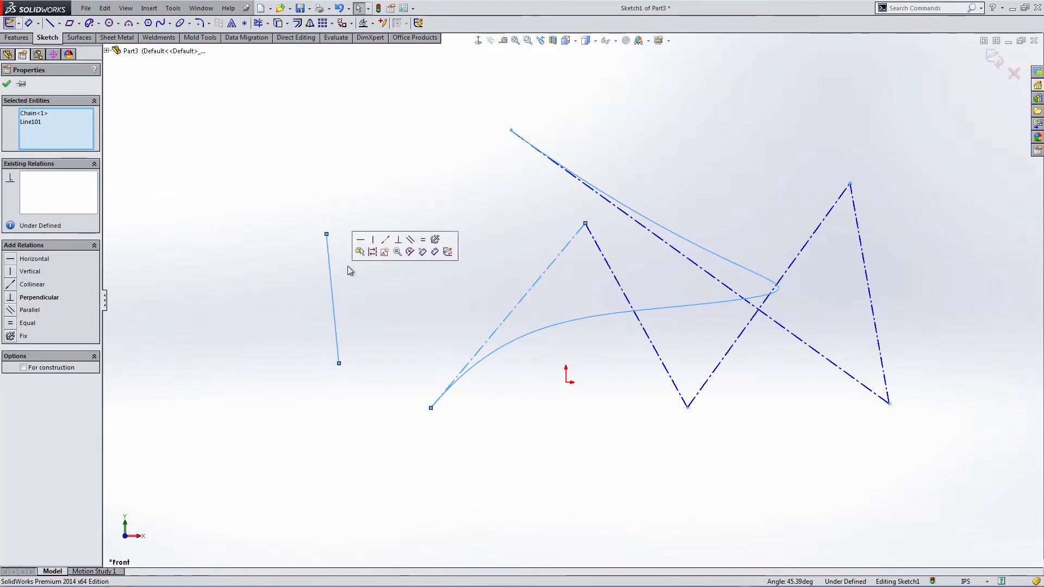
{"action": "left_click", "coordinate": [344, 298]}
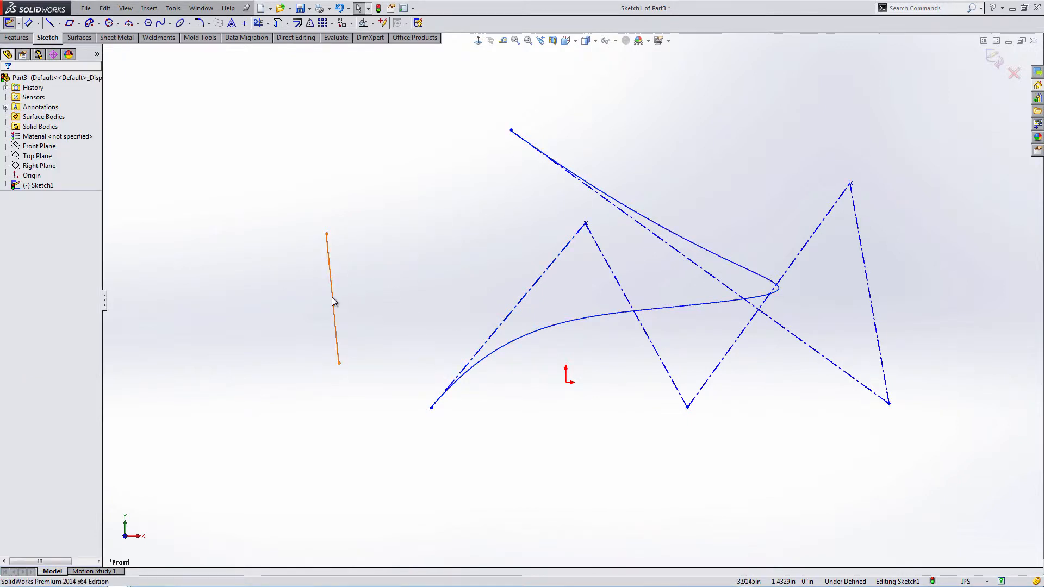
{"action": "left_click", "coordinate": [332, 297]}
{"action": "left_click", "coordinate": [525, 299], "text": "ctrl"}
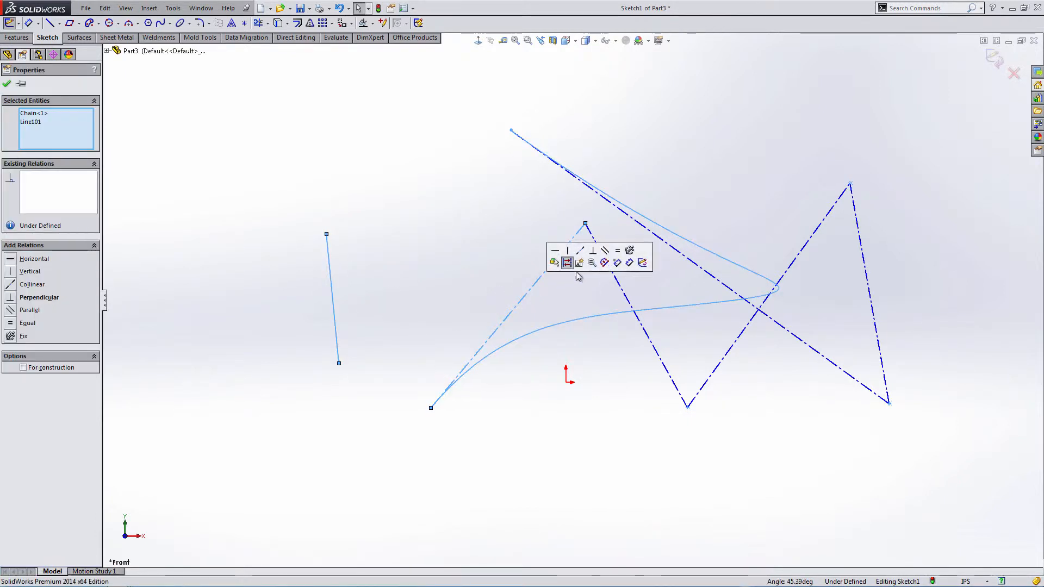
{"action": "left_click", "coordinate": [602, 259]}
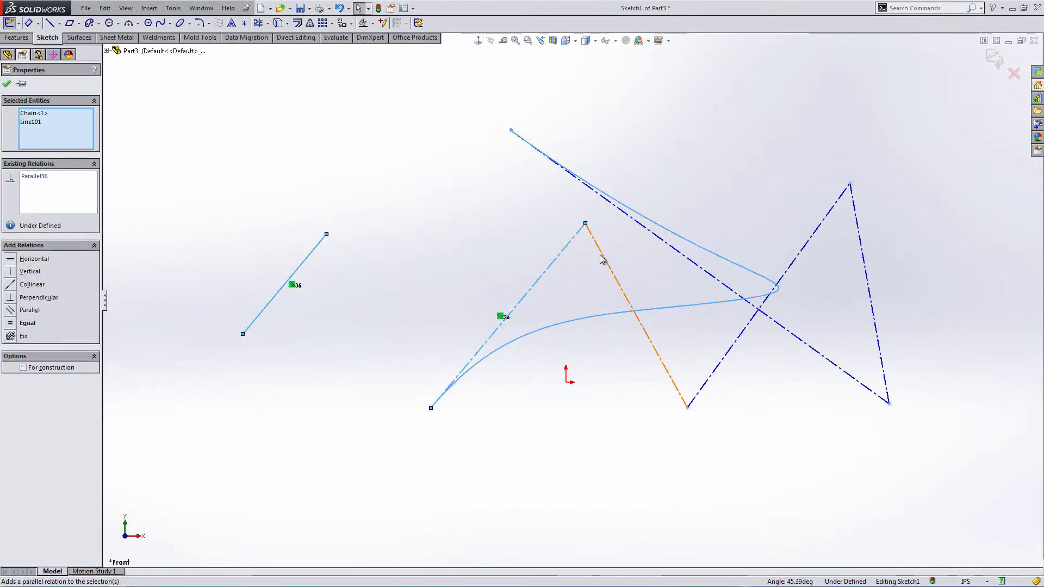
Move the line's lower endpoint to about (-4.01, 0.42) in and the style spline's second control vertex to about (-2.98, 2.75) in.
{"action": "left_click", "coordinate": [436, 262]}
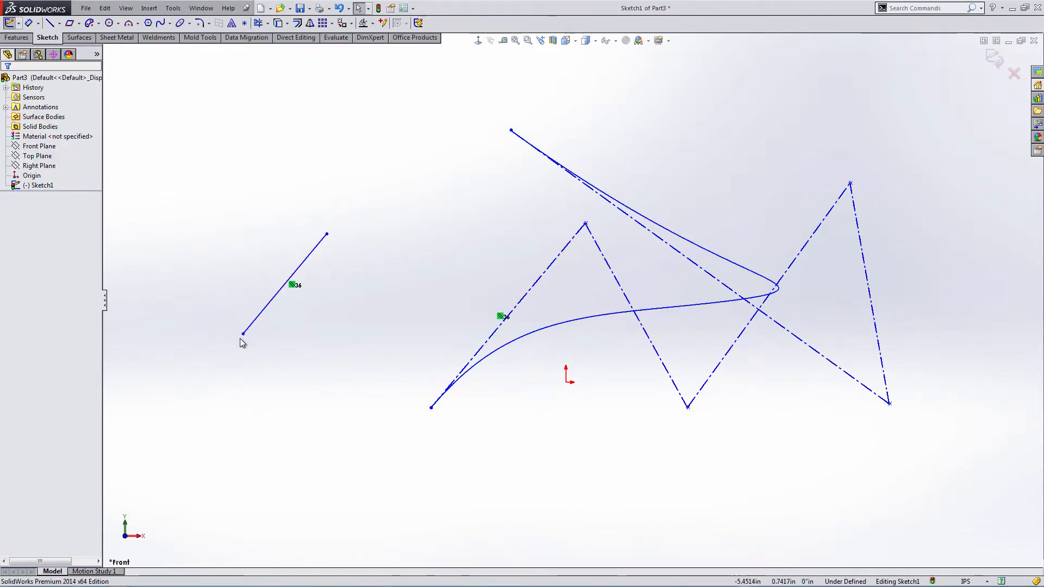
{"action": "left_click_drag", "start_coordinate": [242, 335], "coordinate": [359, 360]}
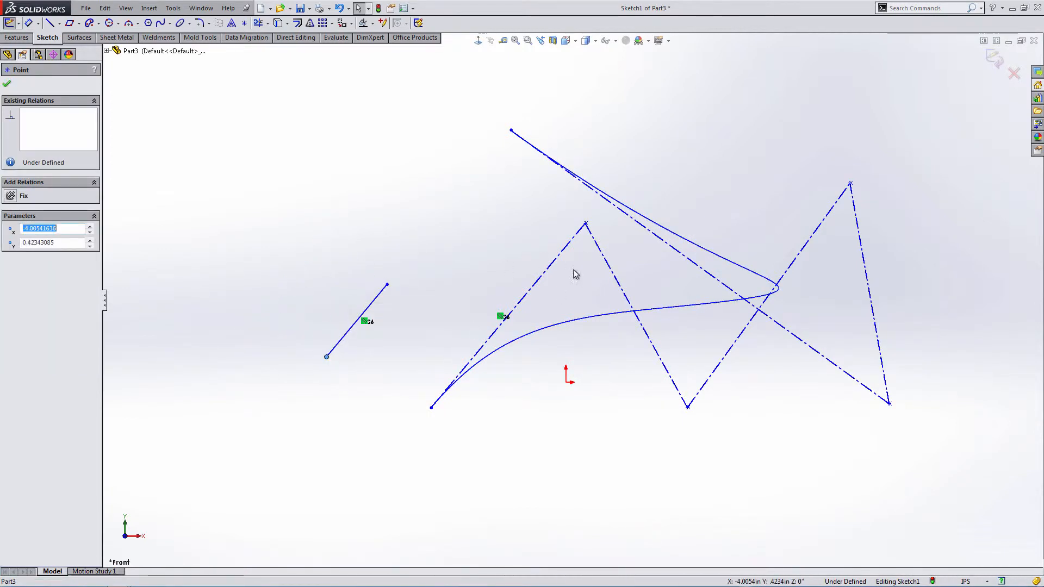
{"action": "left_click_drag", "start_coordinate": [585, 224], "coordinate": [388, 218]}
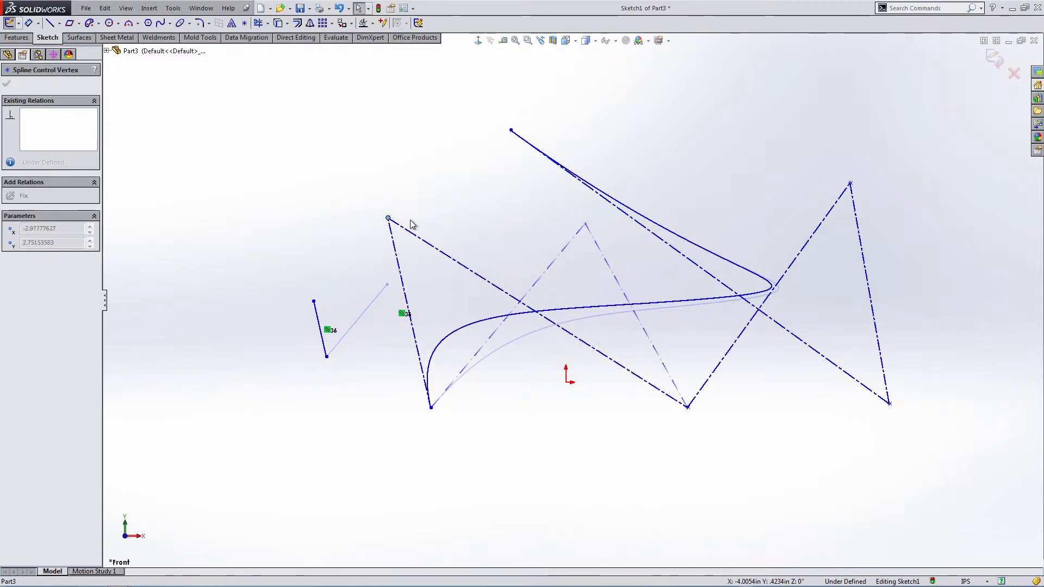
Dimension the distance between the line and the first leg of the control polygon, keeping the proposed value.
{"action": "left_click", "coordinate": [28, 23]}
{"action": "left_click", "coordinate": [313, 311]}
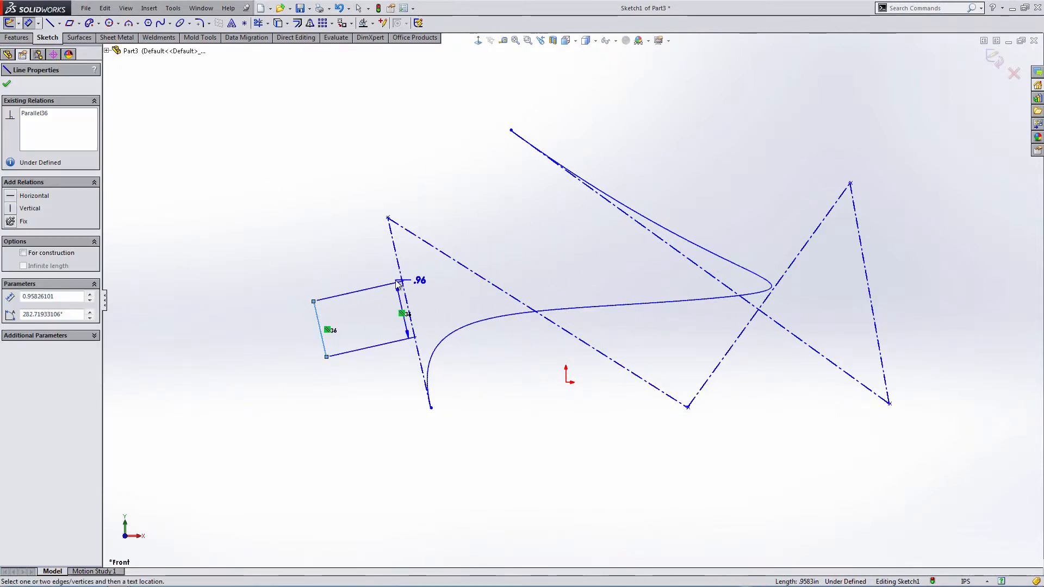
{"action": "left_click", "coordinate": [407, 302]}
{"action": "left_click", "coordinate": [344, 244]}
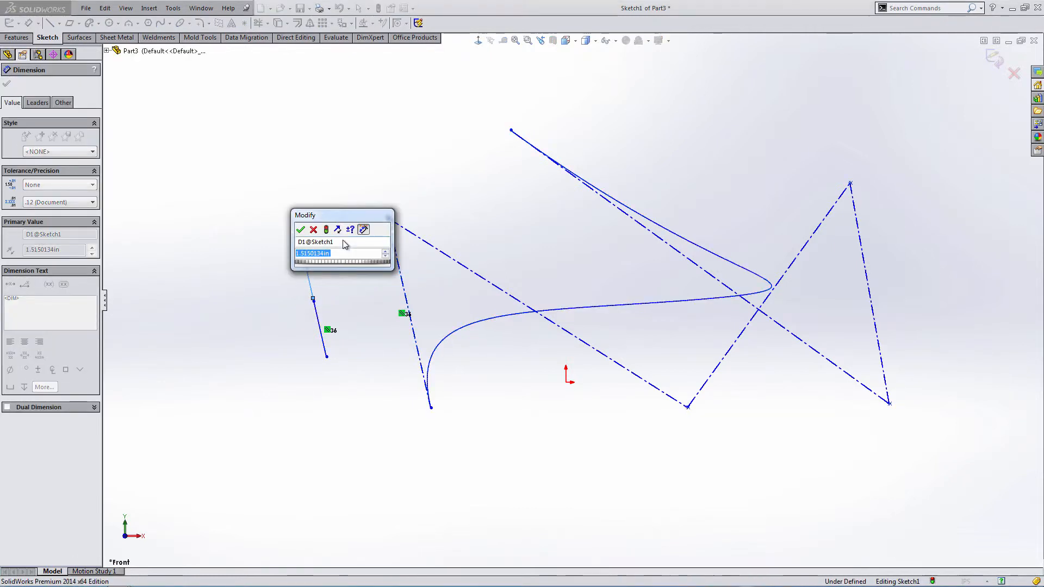
{"action": "left_click", "coordinate": [301, 230]}
{"action": "key", "text": "Escape"}
Delete the separate line together with its associated distance dimension.
{"action": "left_click", "coordinate": [318, 315]}
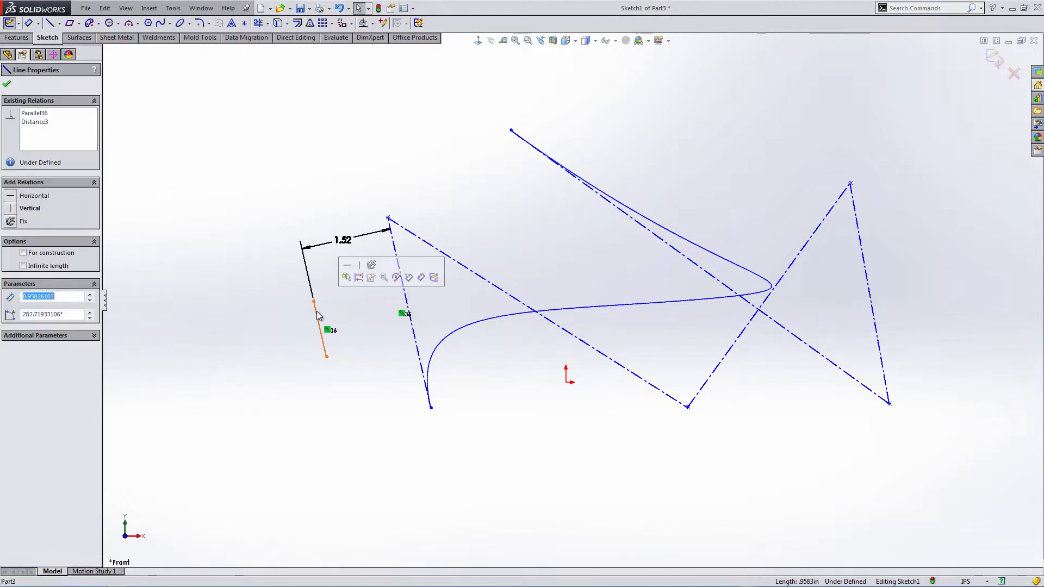
{"action": "key", "text": "Delete"}
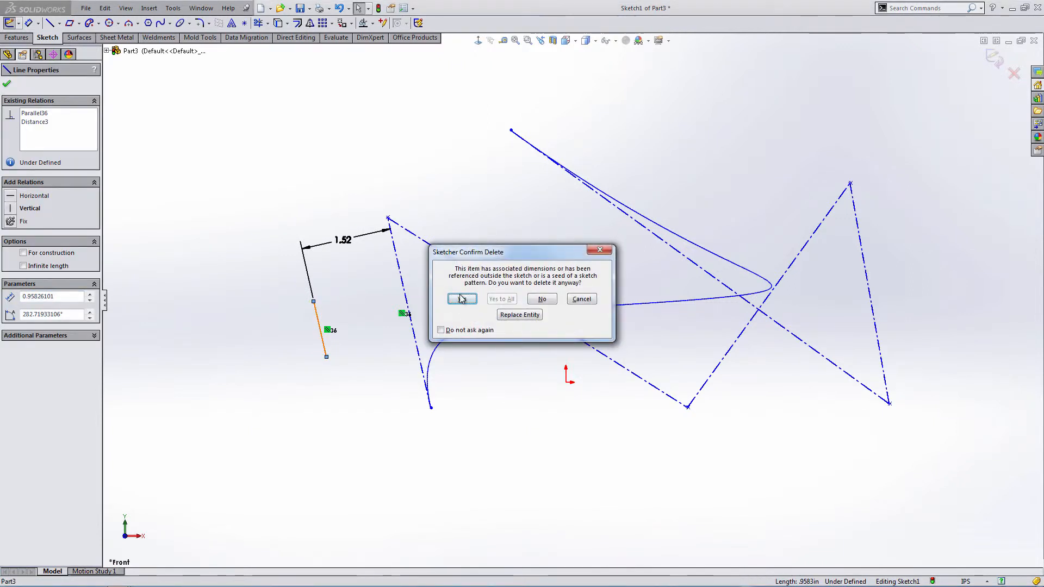
{"action": "left_click", "coordinate": [461, 298]}
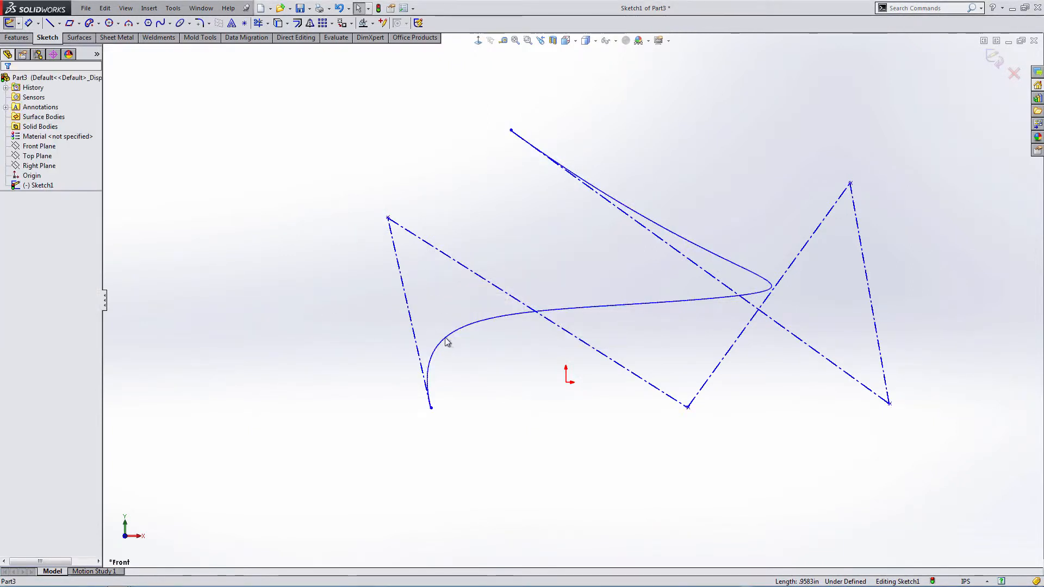
Move the style spline's second vertex to about (-1.38, 3.76) in, third to about (1.86, -1.82) in, and last to about (6.90, 2.85) in.
{"action": "left_click", "coordinate": [445, 338]}
{"action": "left_click", "coordinate": [377, 243]}
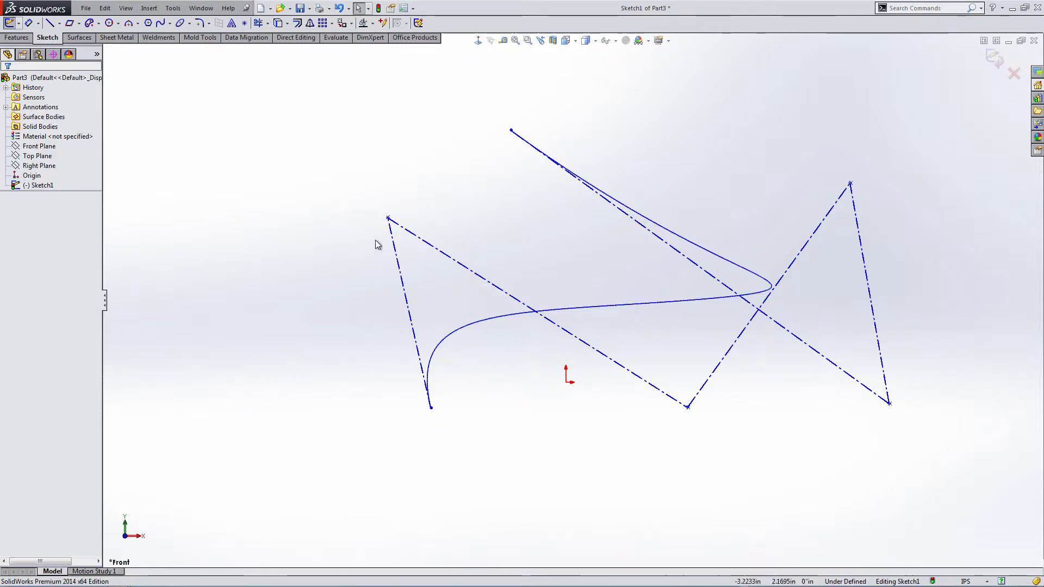
{"action": "left_click_drag", "start_coordinate": [388, 218], "coordinate": [484, 159]}
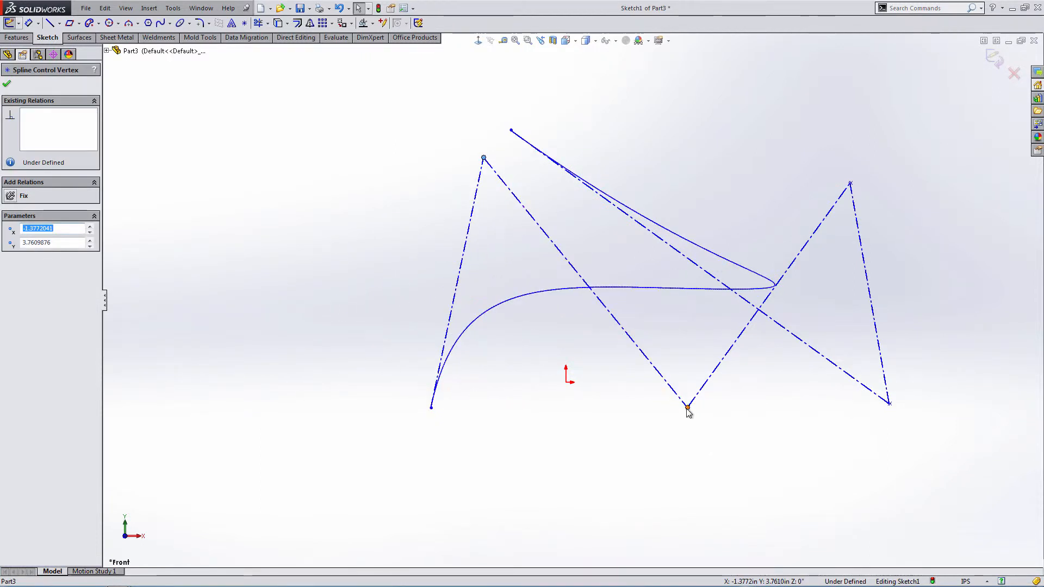
{"action": "left_click_drag", "start_coordinate": [688, 408], "coordinate": [676, 491]}
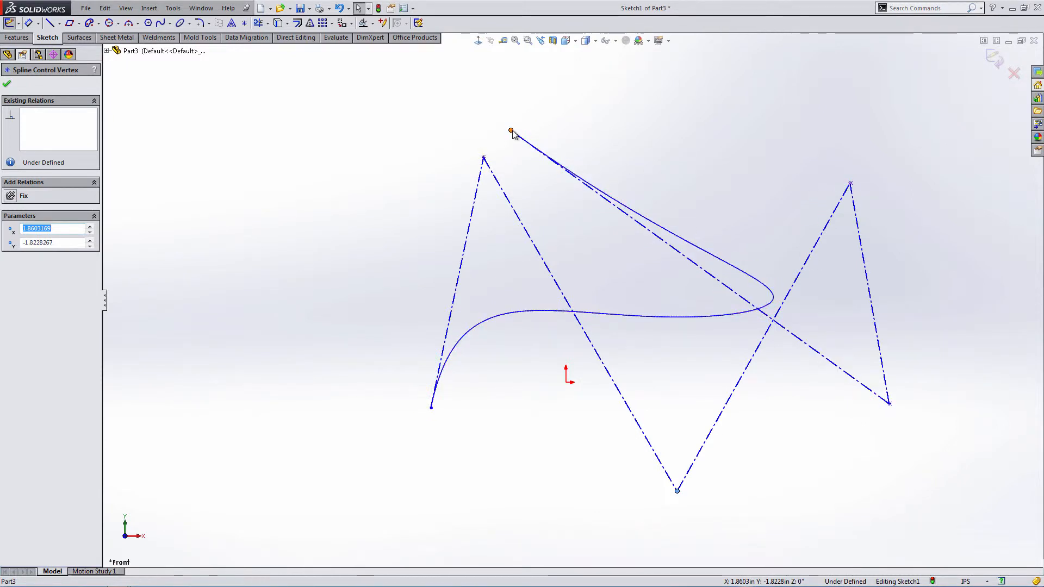
{"action": "left_click_drag", "start_coordinate": [512, 132], "coordinate": [978, 211]}
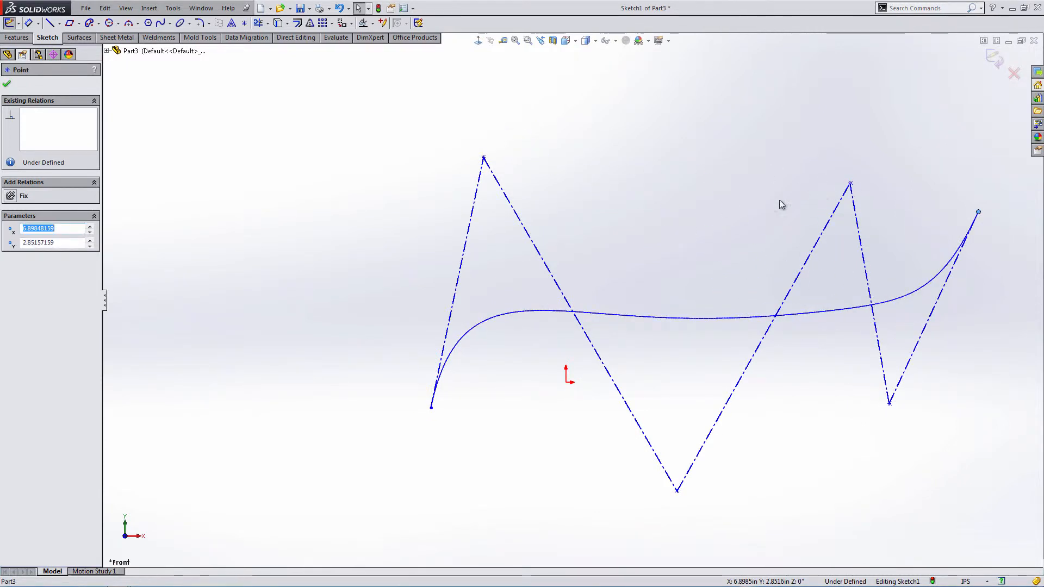
Delete the style spline from the sketch.
{"action": "left_click", "coordinate": [592, 259]}
{"action": "left_click", "coordinate": [640, 318]}
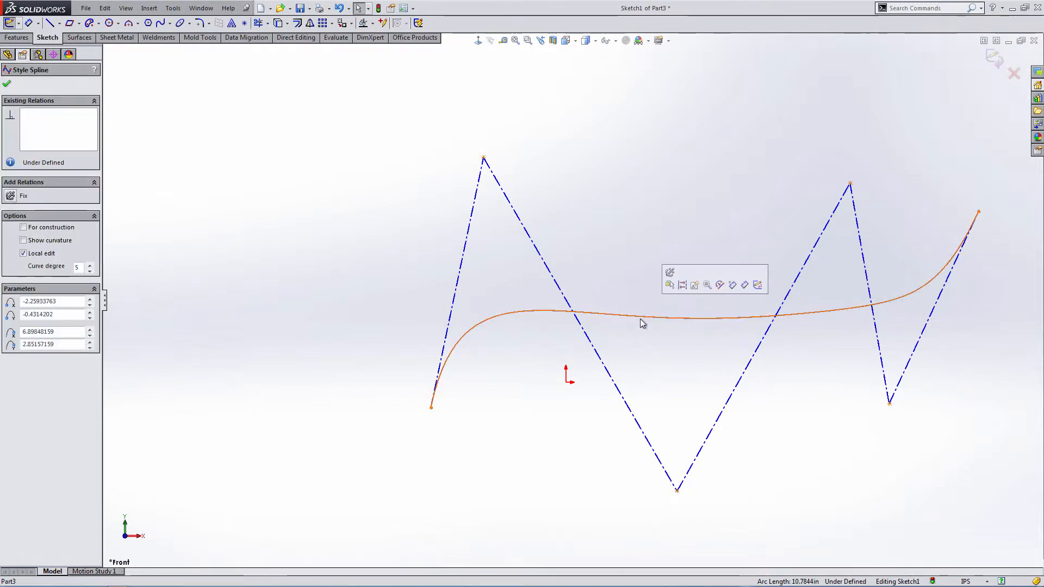
{"action": "key", "text": "Delete"}
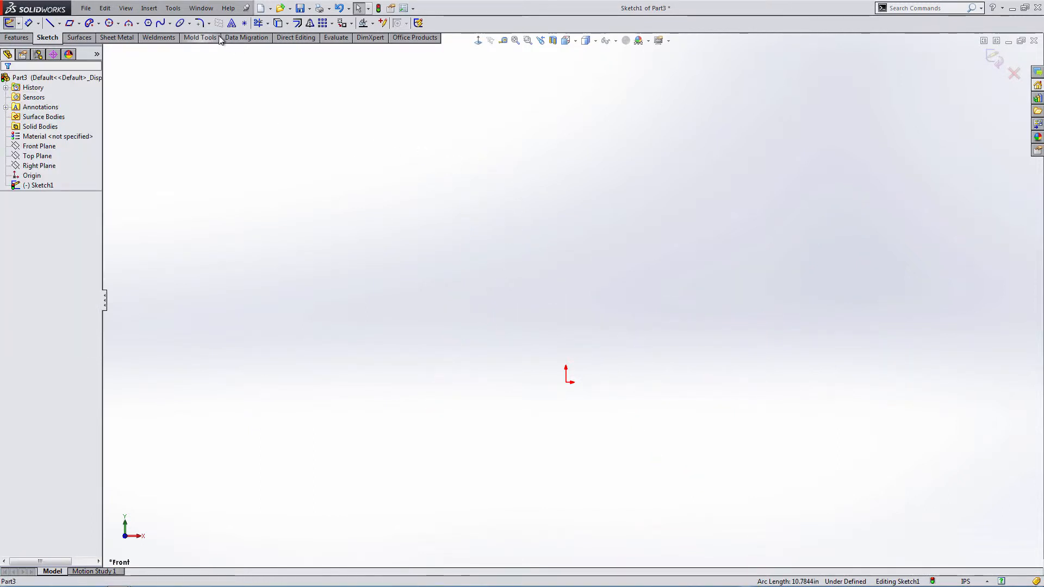
Sketch an ellipse centred on the origin with a horizontal major radius of about 2.80 in and minor radius of about 1.32 in.
{"action": "left_click", "coordinate": [171, 24]}
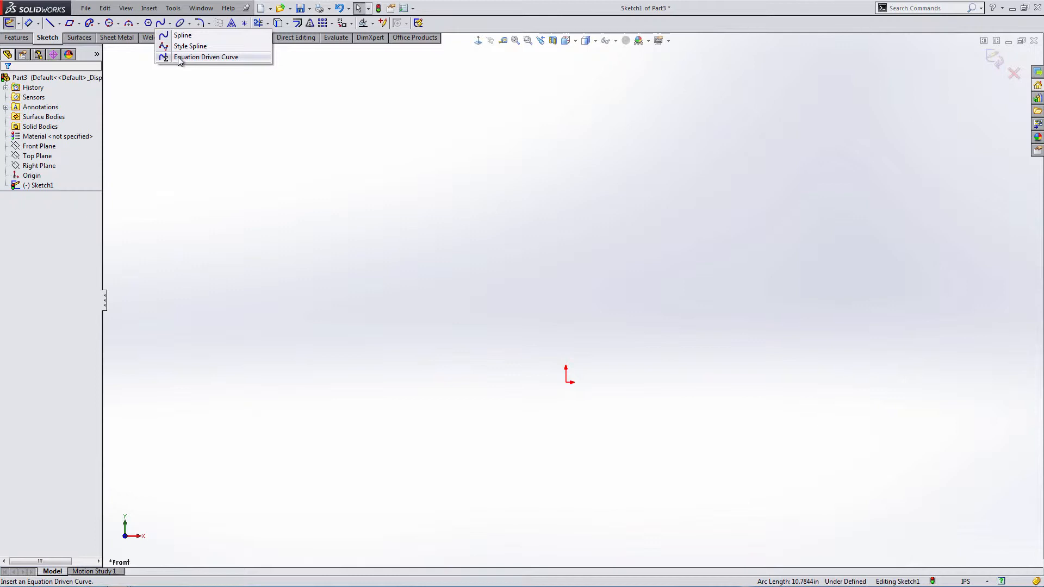
{"action": "left_click", "coordinate": [190, 24]}
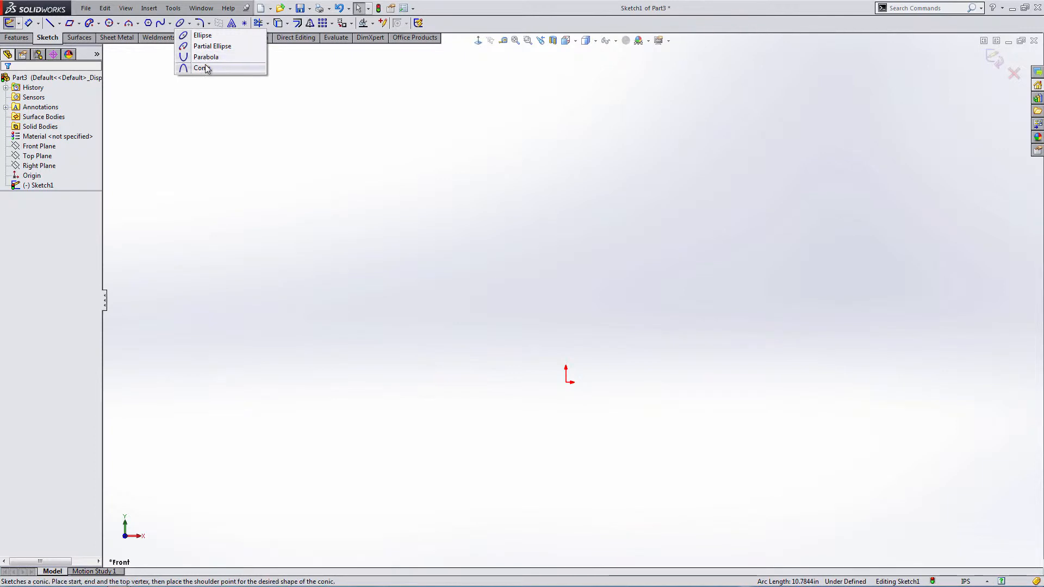
{"action": "left_click", "coordinate": [202, 35]}
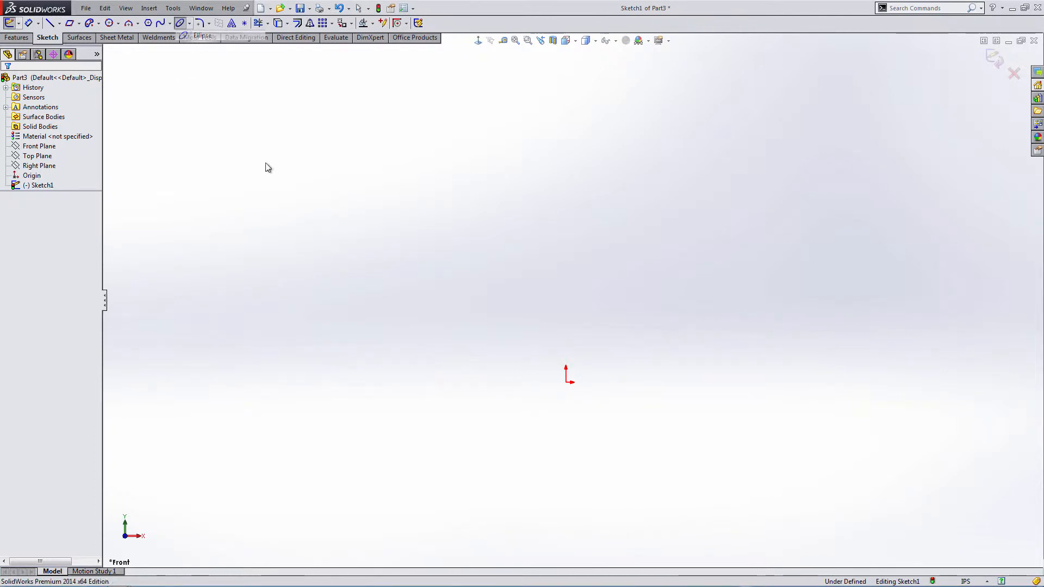
{"action": "left_click", "coordinate": [567, 382]}
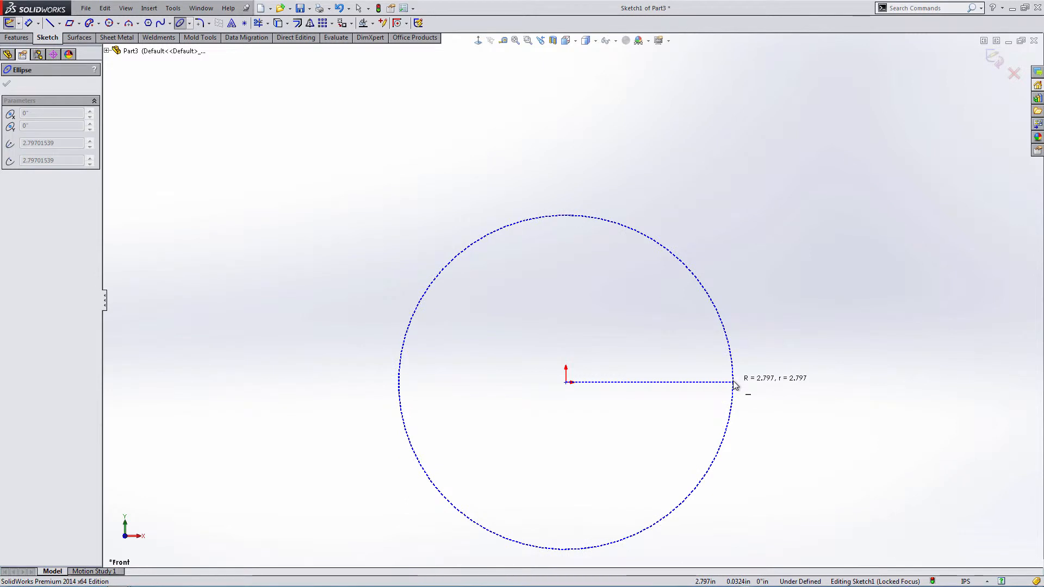
{"action": "left_click", "coordinate": [733, 383]}
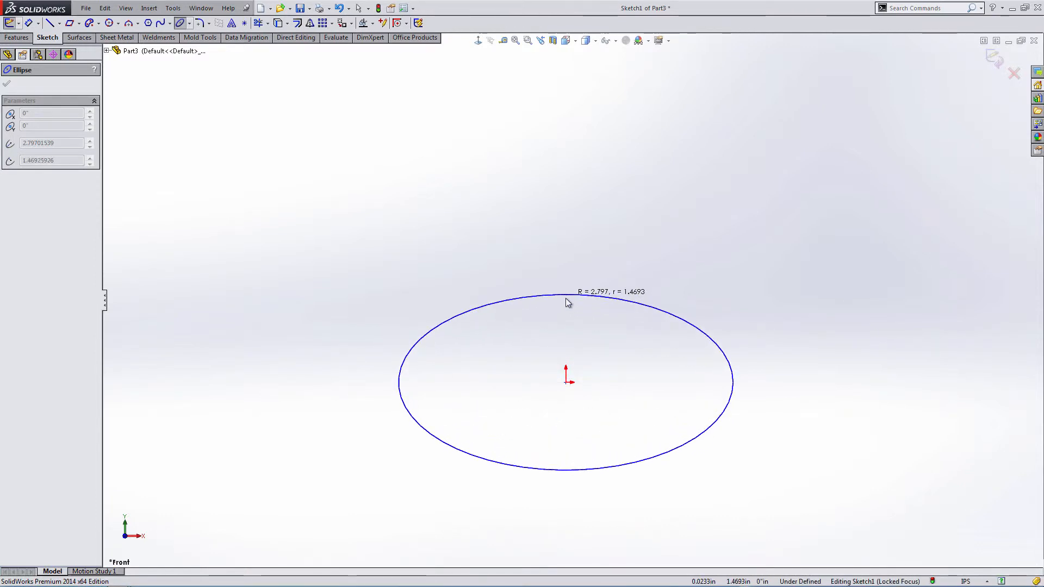
{"action": "left_click", "coordinate": [566, 304]}
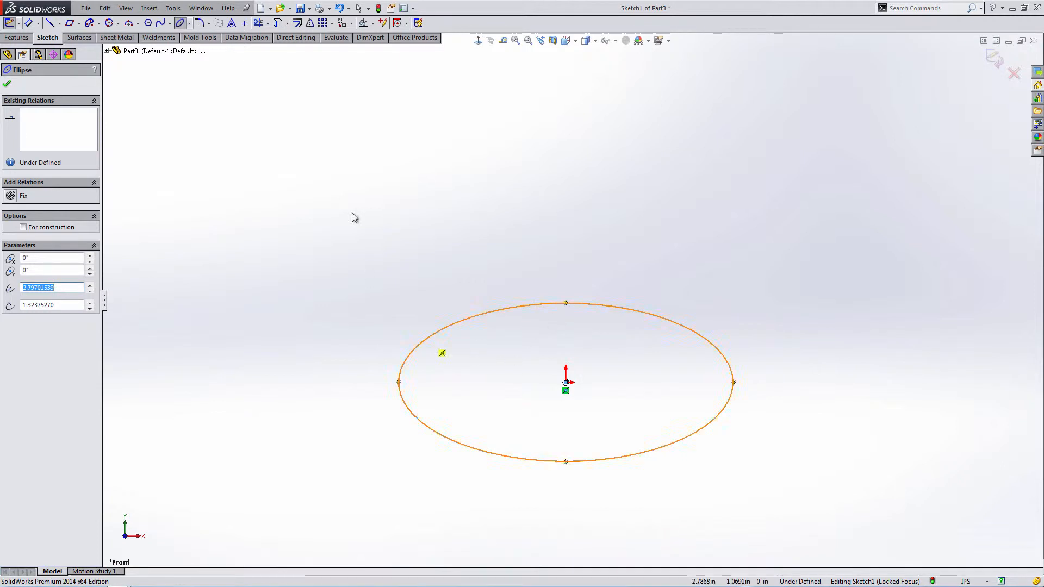
{"action": "key", "text": "Escape"}
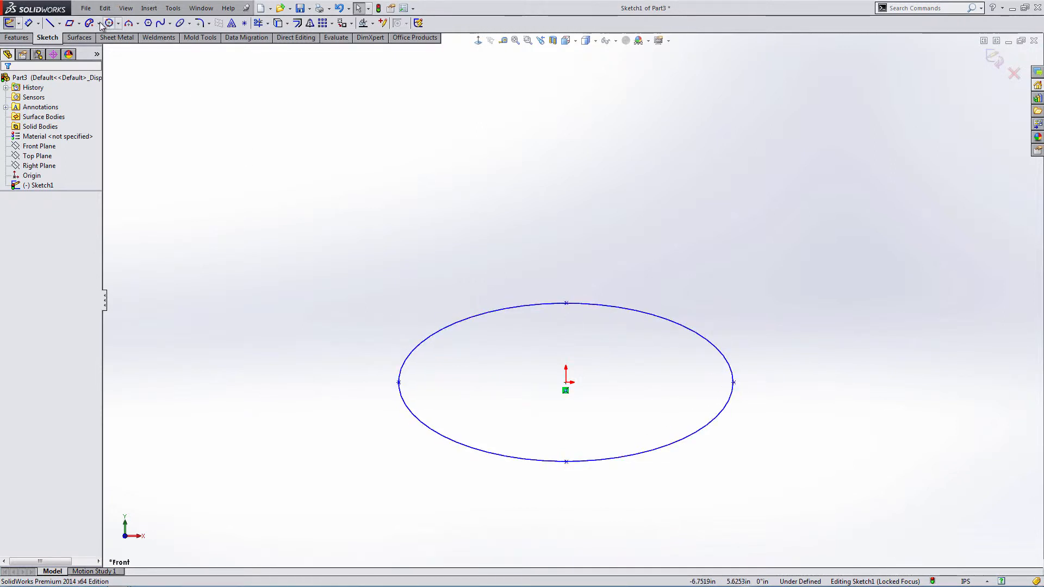
Sketch a line about 3.84 in long at about 24° from the origin out across the ellipse, and fix it.
{"action": "left_click", "coordinate": [51, 24]}
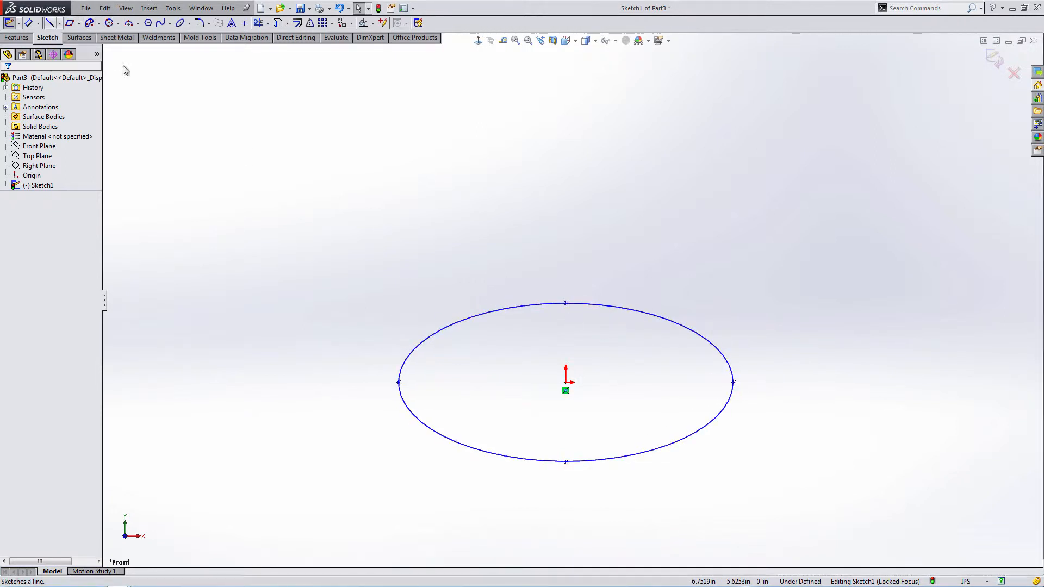
{"action": "left_click", "coordinate": [565, 383]}
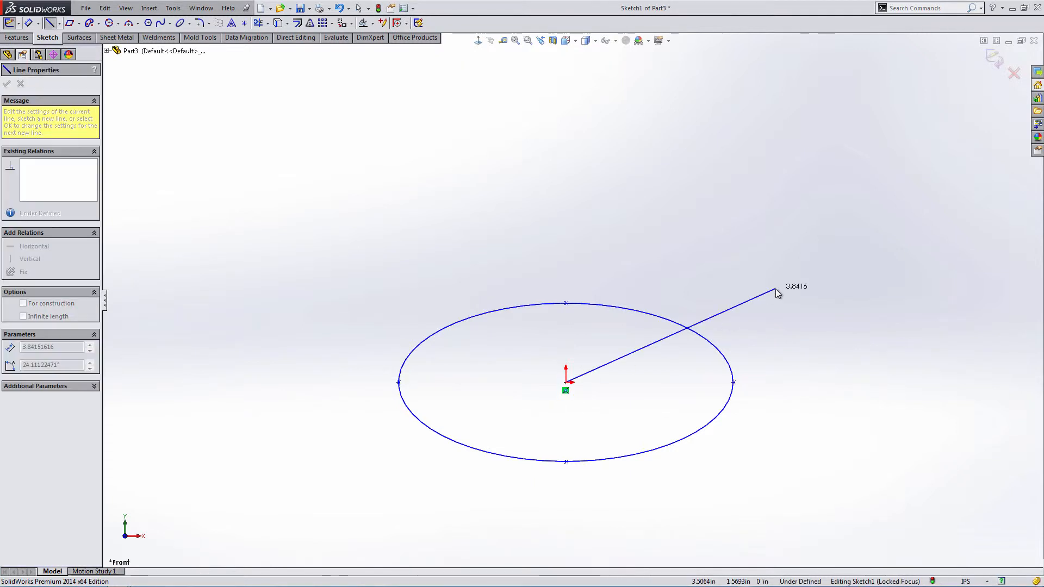
{"action": "left_click", "coordinate": [769, 296]}
{"action": "right_click", "coordinate": [761, 297]}
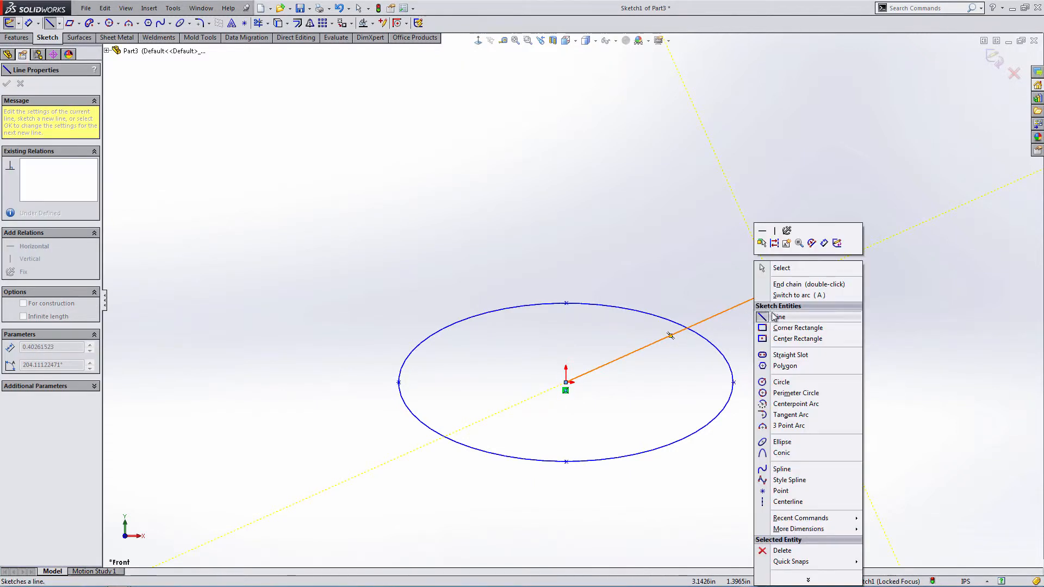
{"action": "left_click", "coordinate": [778, 267]}
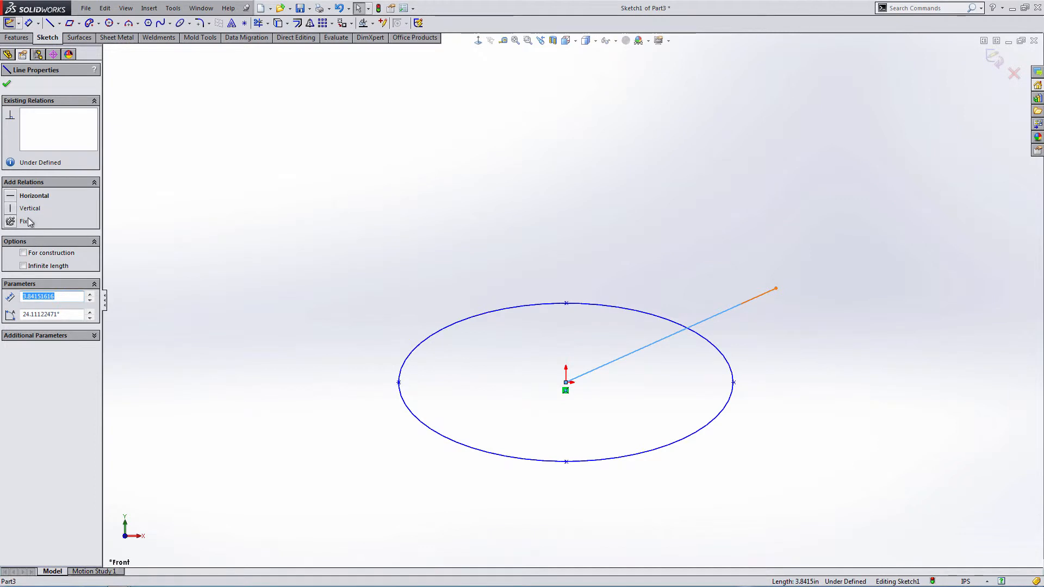
Move the ellipse's centre, together with the line's start point, off the origin to about (2.09, 0.94) in.
{"action": "left_click", "coordinate": [399, 382]}
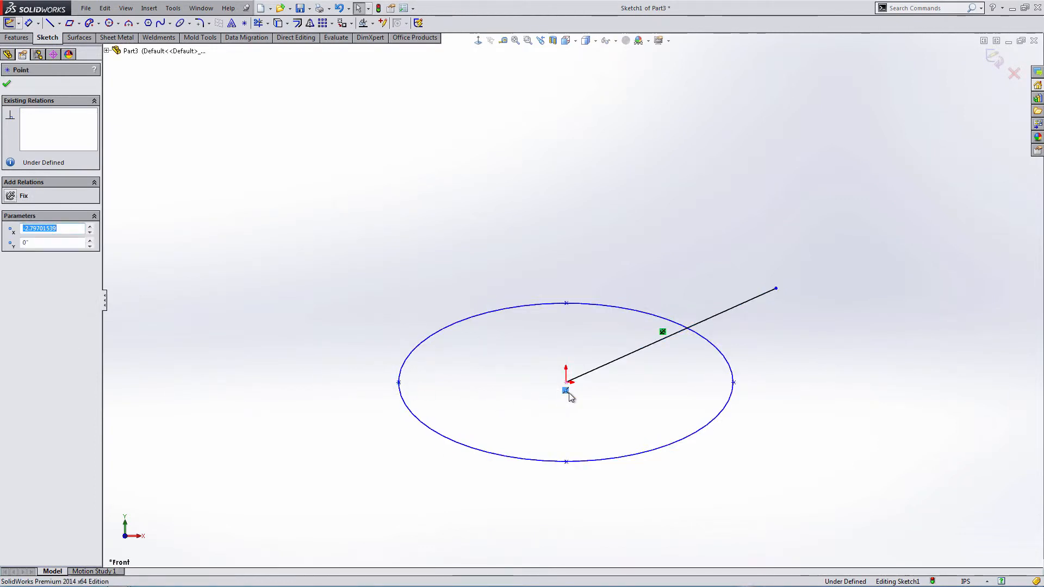
{"action": "left_click_drag", "start_coordinate": [562, 384], "coordinate": [665, 269]}
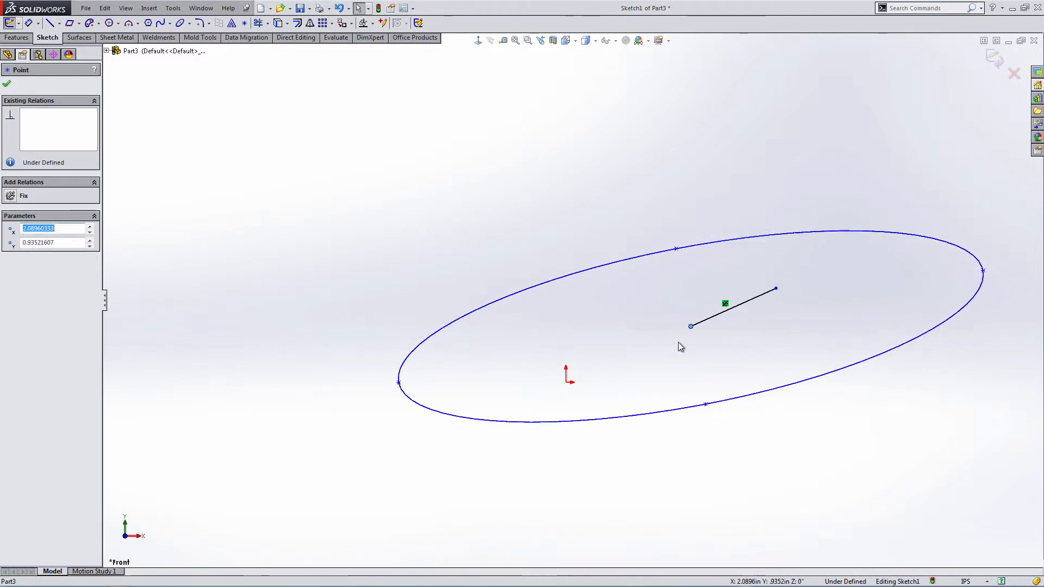
{"action": "left_click", "coordinate": [710, 316]}
{"action": "left_click", "coordinate": [670, 314]}
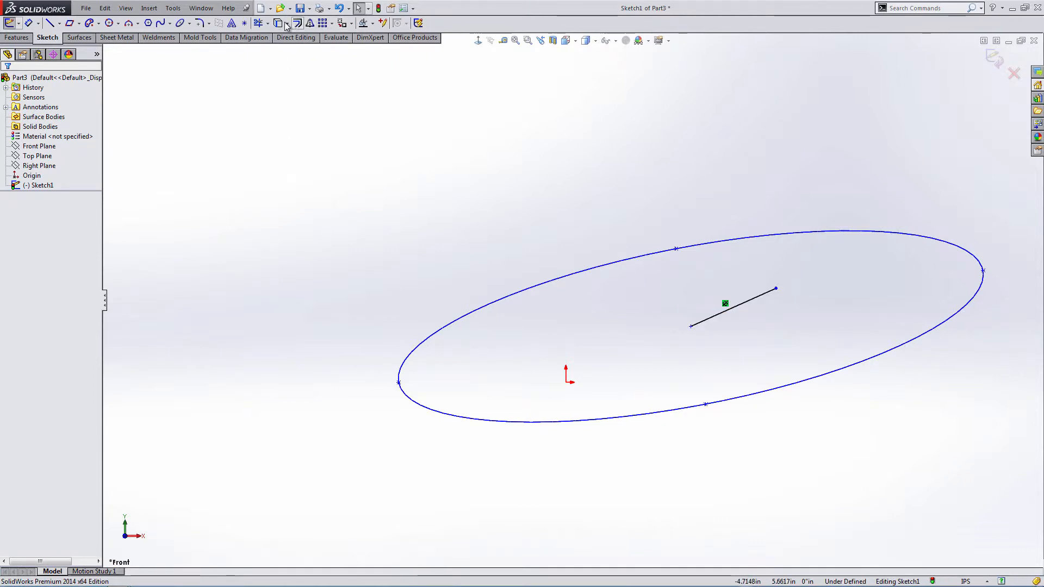
Power trim the line's lower end away from the ellipse centre, and attach that endpoint to the origin.
{"action": "left_click", "coordinate": [258, 23]}
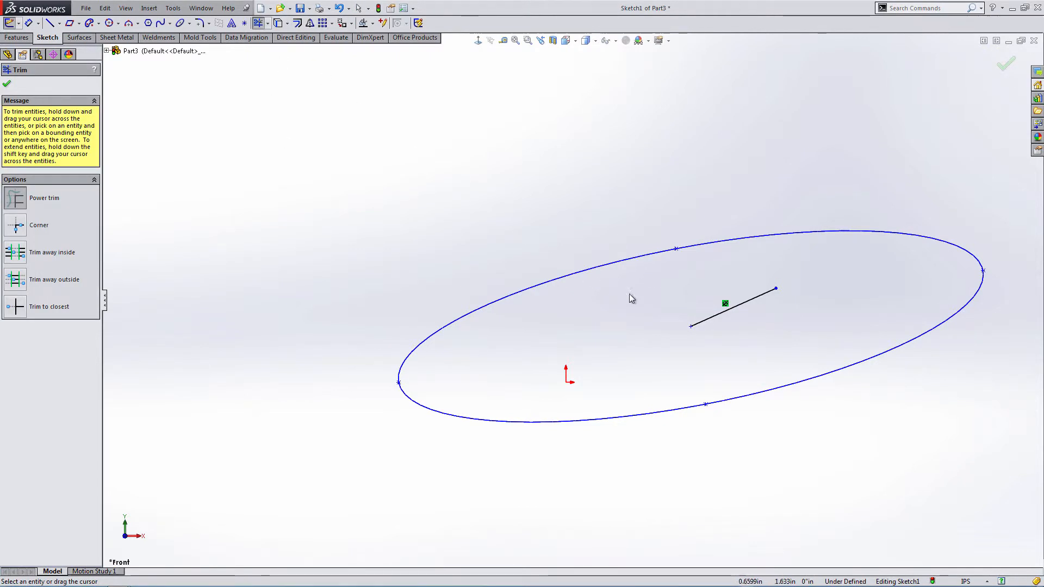
{"action": "left_click", "coordinate": [695, 327]}
{"action": "left_click", "coordinate": [715, 320]}
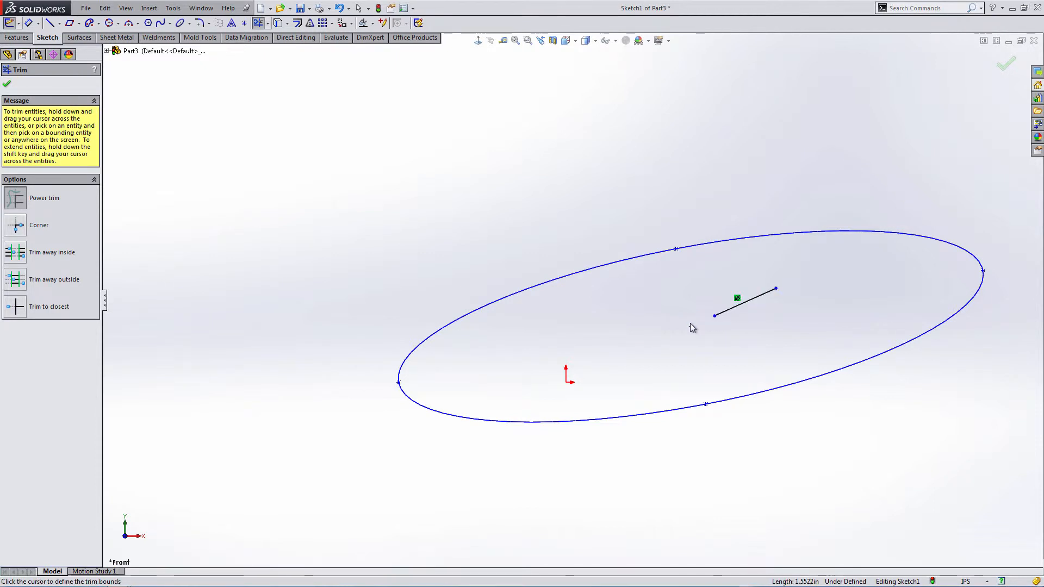
{"action": "key", "text": "Escape"}
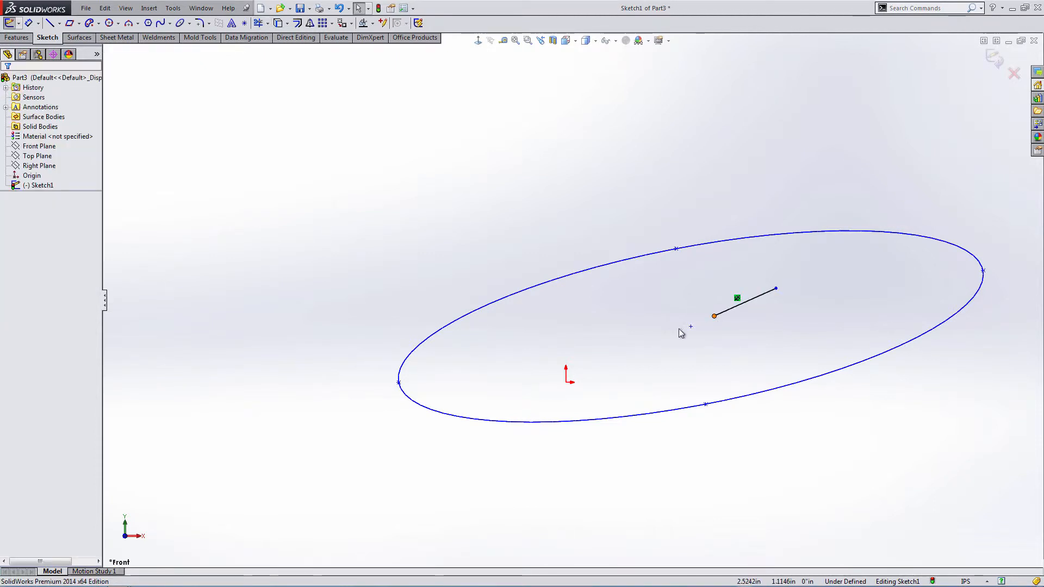
{"action": "left_click_drag", "start_coordinate": [714, 316], "coordinate": [565, 381]}
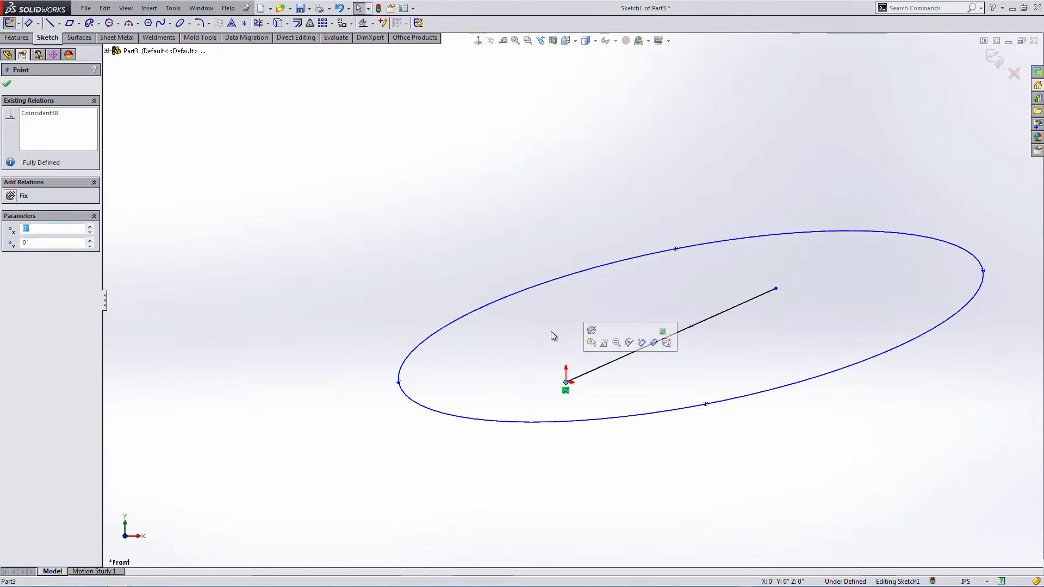
Make the ellipse's left major-axis vertex coincident with the line's endpoint at the origin.
{"action": "left_click", "coordinate": [399, 383]}
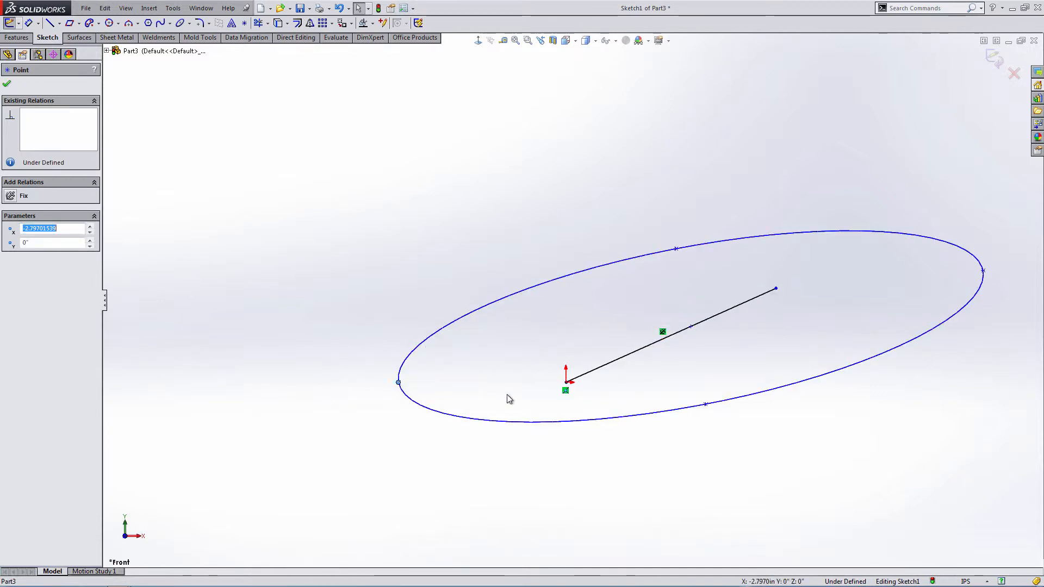
{"action": "left_click", "coordinate": [566, 382]}
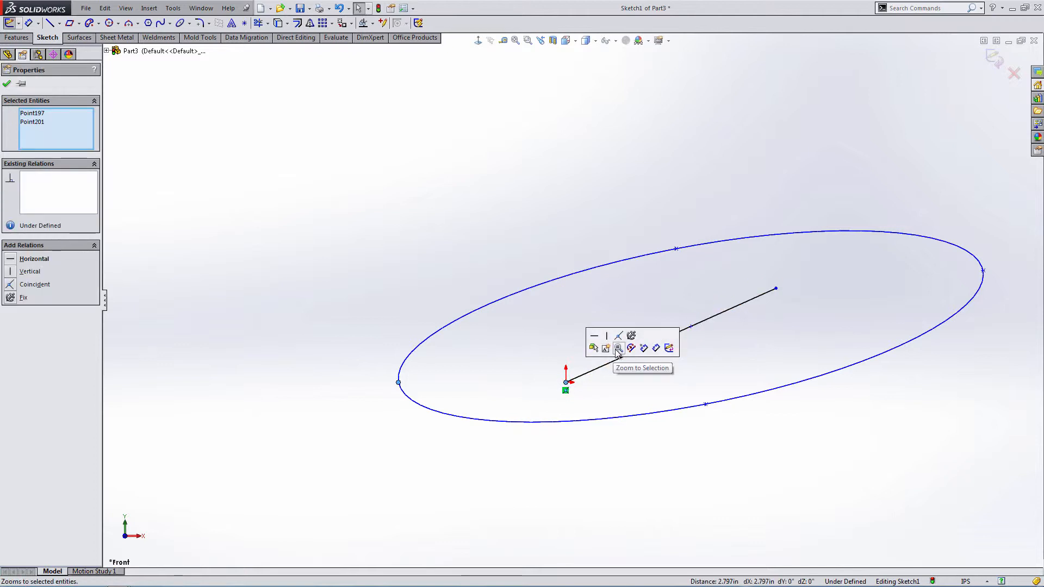
{"action": "left_click", "coordinate": [618, 335]}
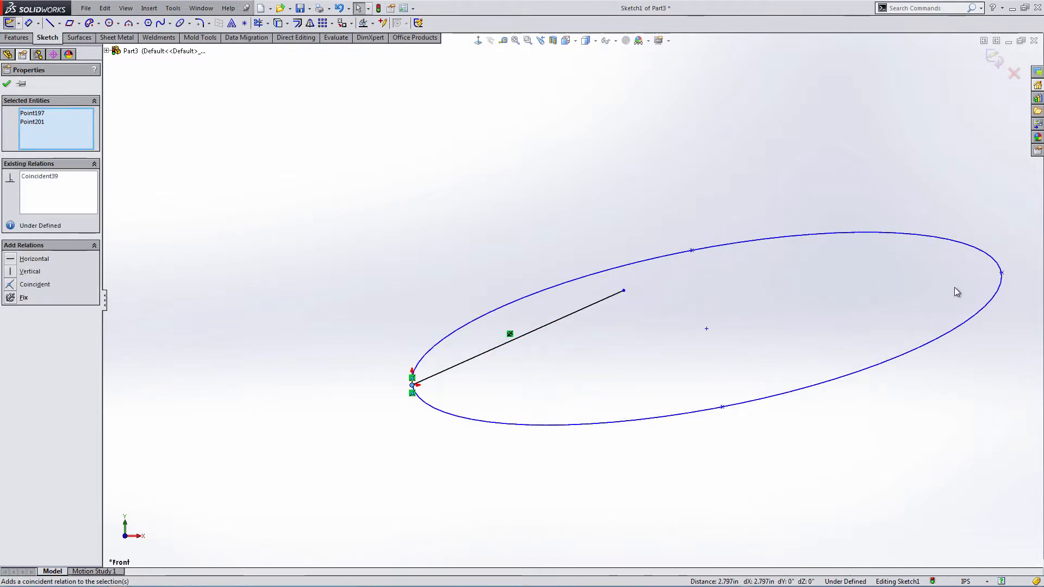
Make the ellipse's opposite major-axis vertex coincident with the line's free end, and move that end to about (5.09, 2.28) in.
{"action": "left_click", "coordinate": [1002, 274]}
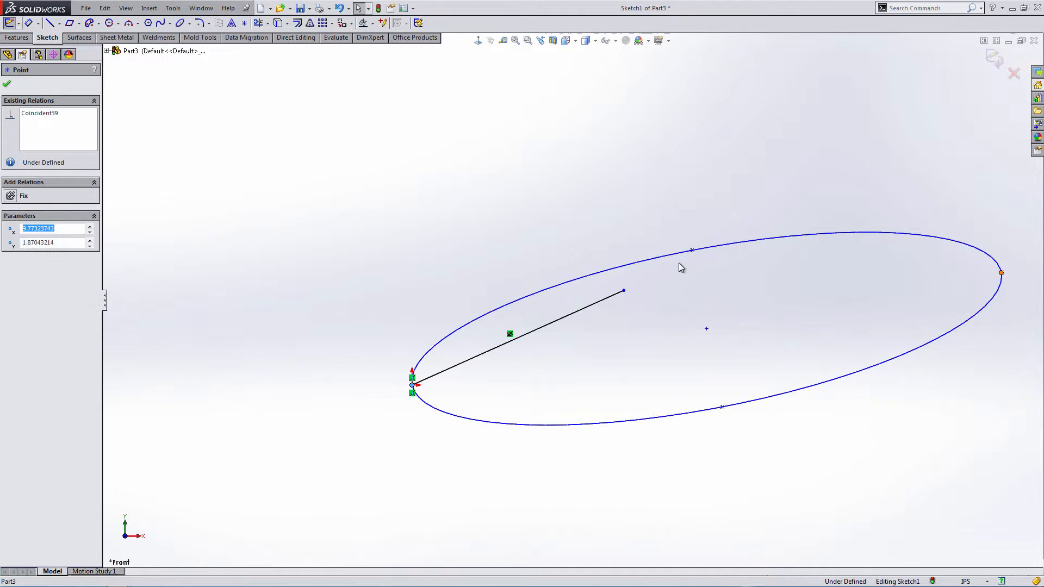
{"action": "left_click", "coordinate": [623, 291], "text": "ctrl"}
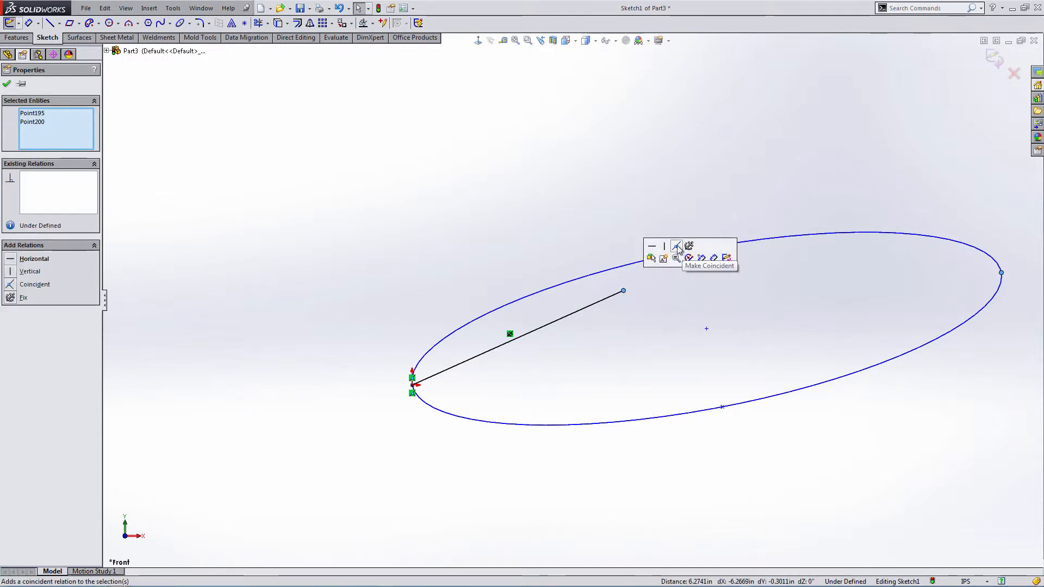
{"action": "left_click", "coordinate": [677, 247]}
{"action": "left_click", "coordinate": [674, 239]}
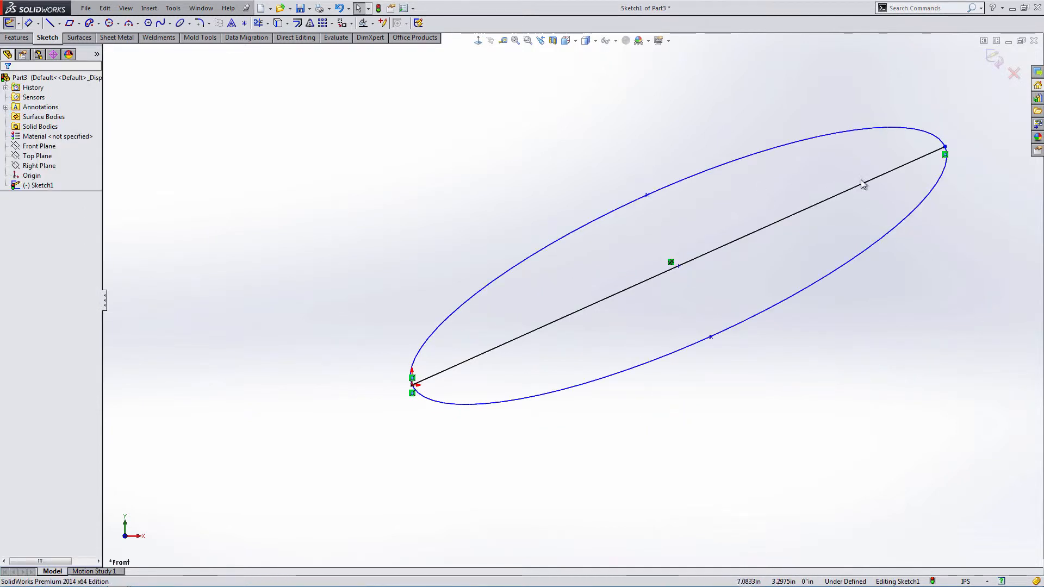
{"action": "left_click_drag", "start_coordinate": [945, 152], "coordinate": [719, 255]}
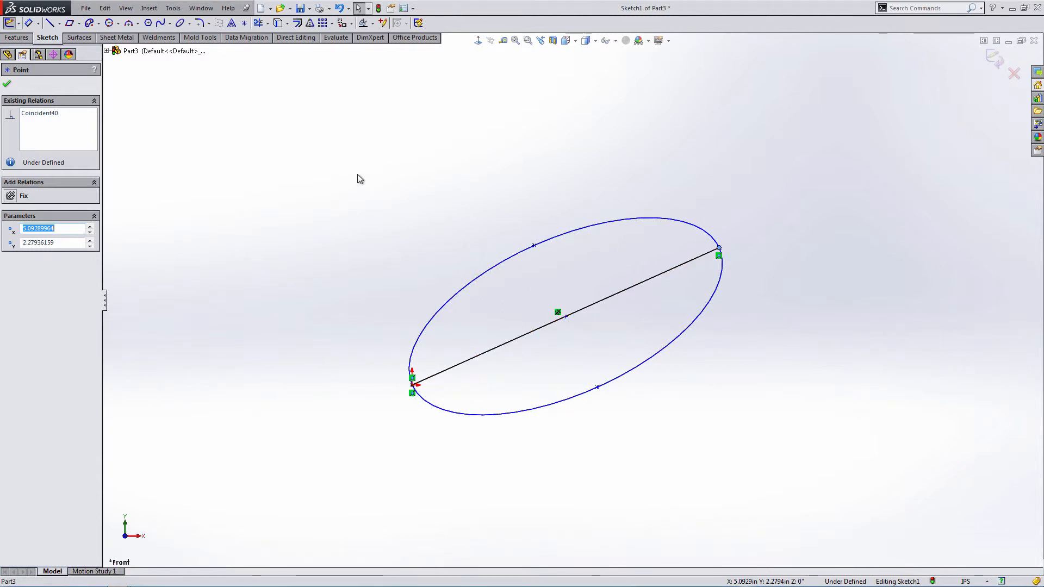
Delete the ellipse and the line from the sketch.
{"action": "left_click_drag", "start_coordinate": [357, 179], "coordinate": [768, 445]}
{"action": "key", "text": "Delete"}
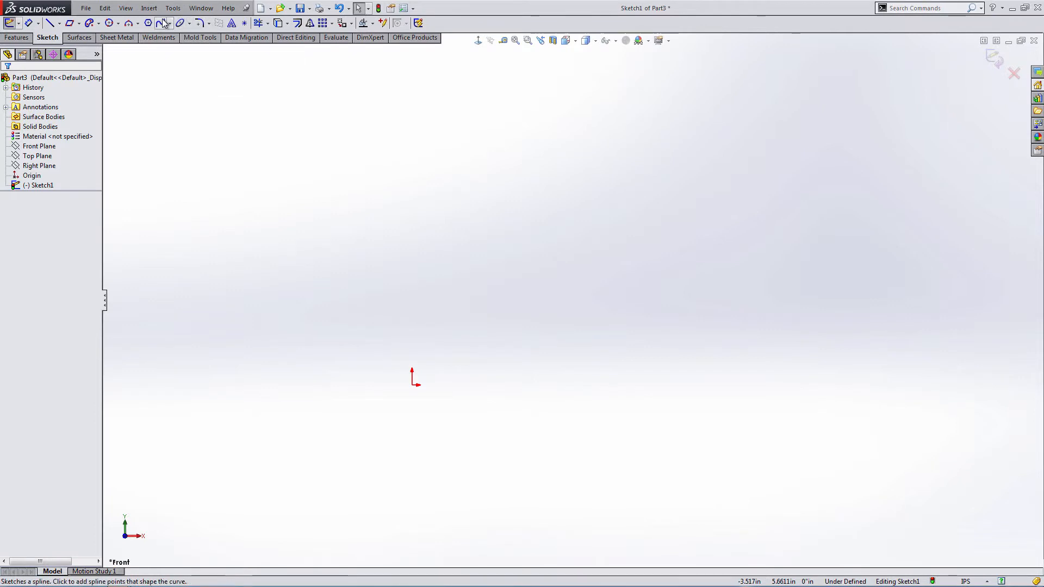
{"action": "left_click", "coordinate": [190, 23]}
{"action": "left_click", "coordinate": [209, 45]}
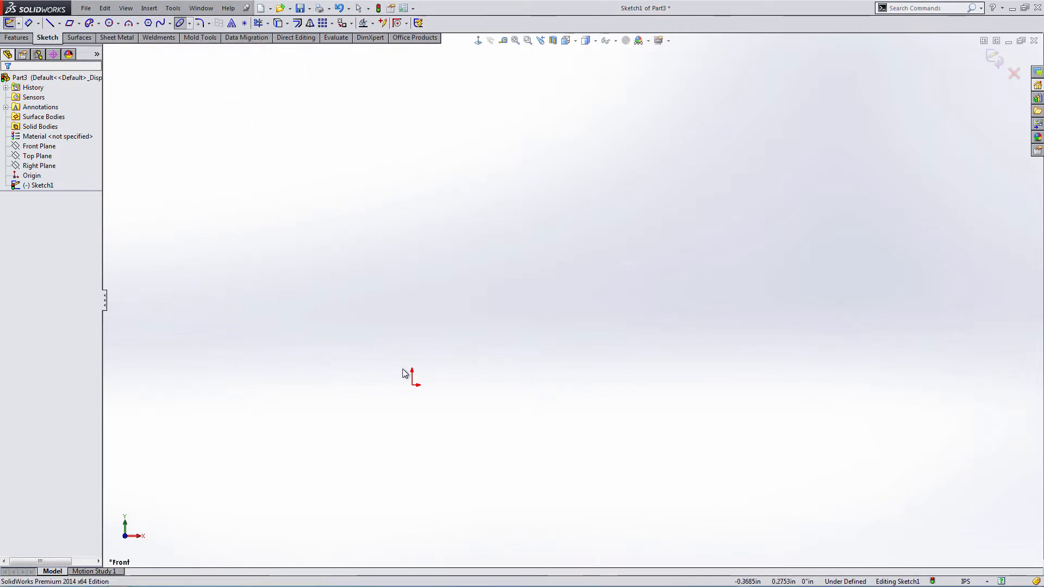
{"action": "left_click", "coordinate": [412, 384]}
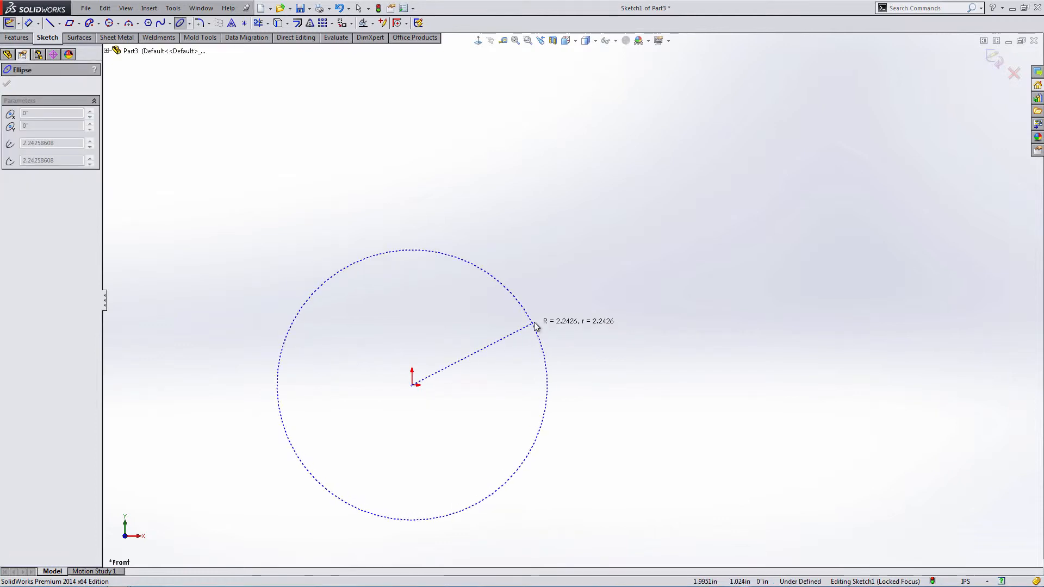
{"action": "left_click", "coordinate": [560, 324]}
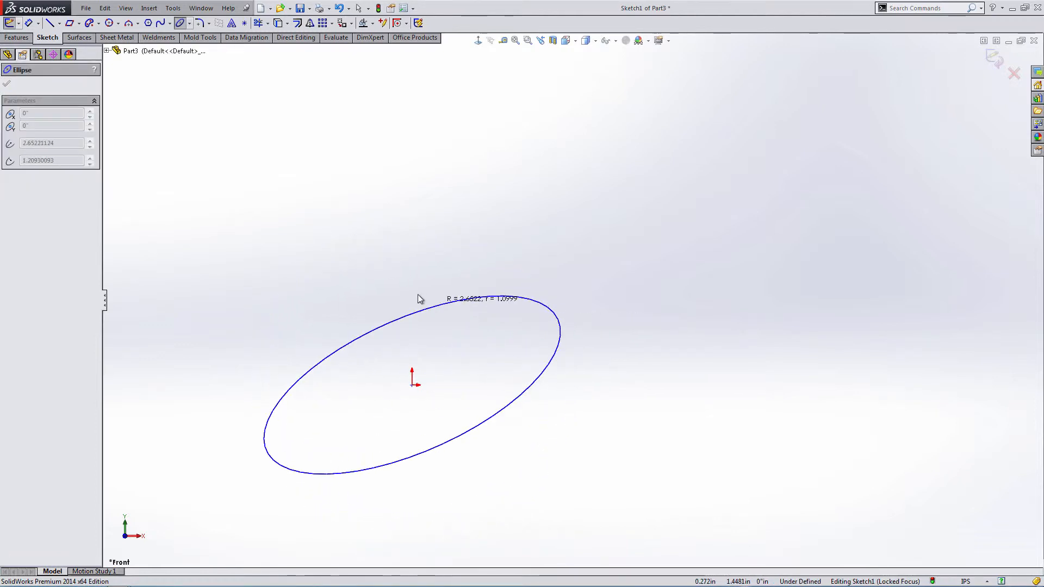
{"action": "left_click", "coordinate": [396, 315]}
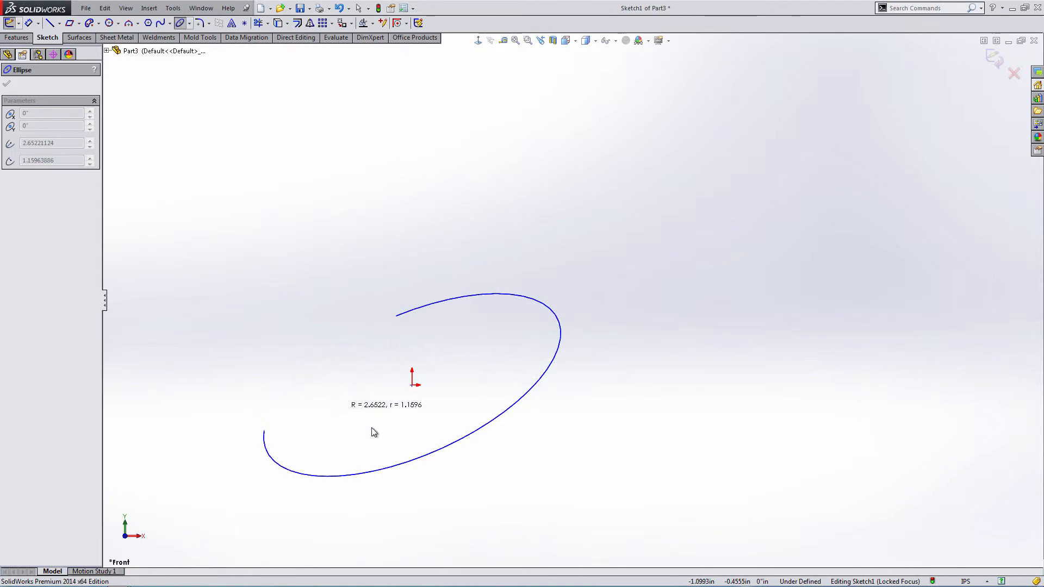
{"action": "key", "text": "Escape"}
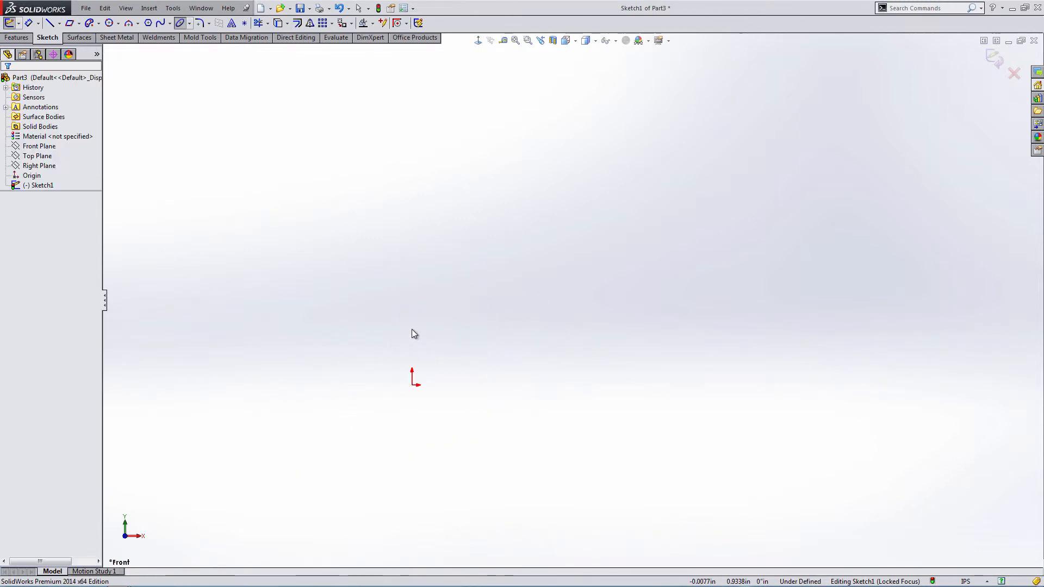
Sketch a tilted partial ellipse centred on the origin, with radii about 2.43 and 1.04 in and spanning about 233°, and delete it.
{"action": "left_click", "coordinate": [189, 23]}
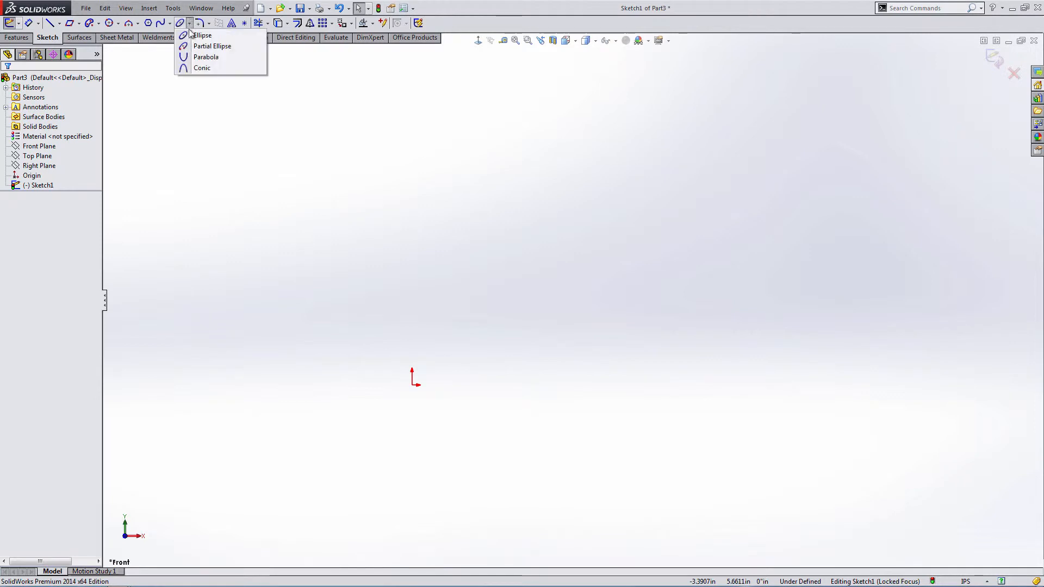
{"action": "left_click", "coordinate": [211, 47]}
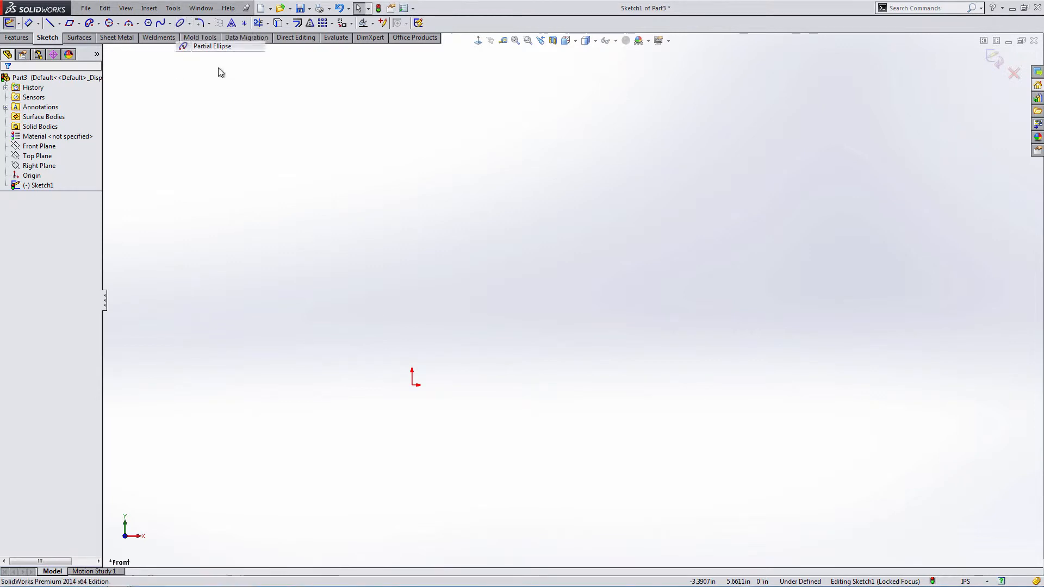
{"action": "left_click", "coordinate": [411, 383]}
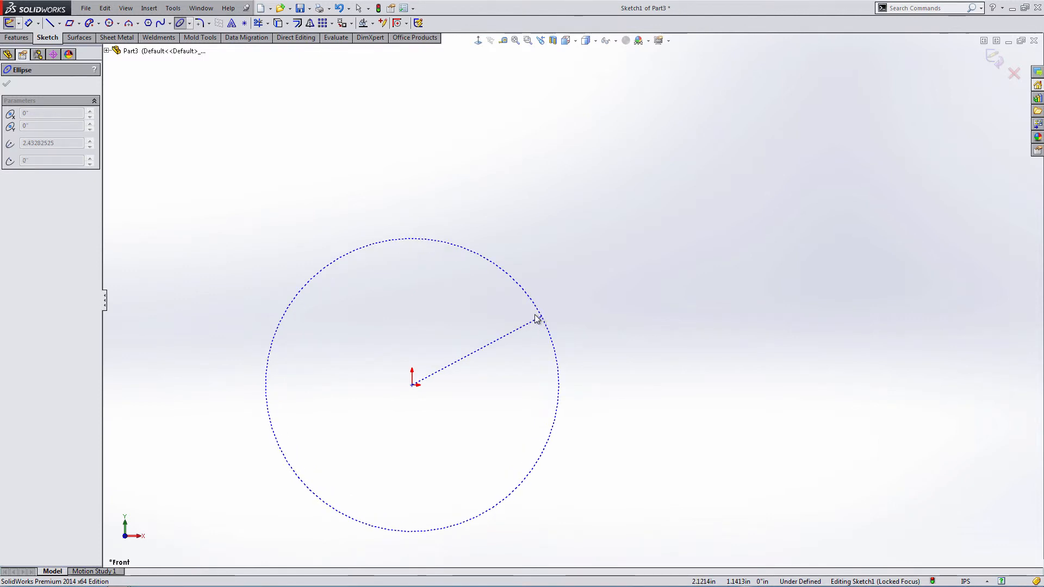
{"action": "left_click", "coordinate": [539, 318]}
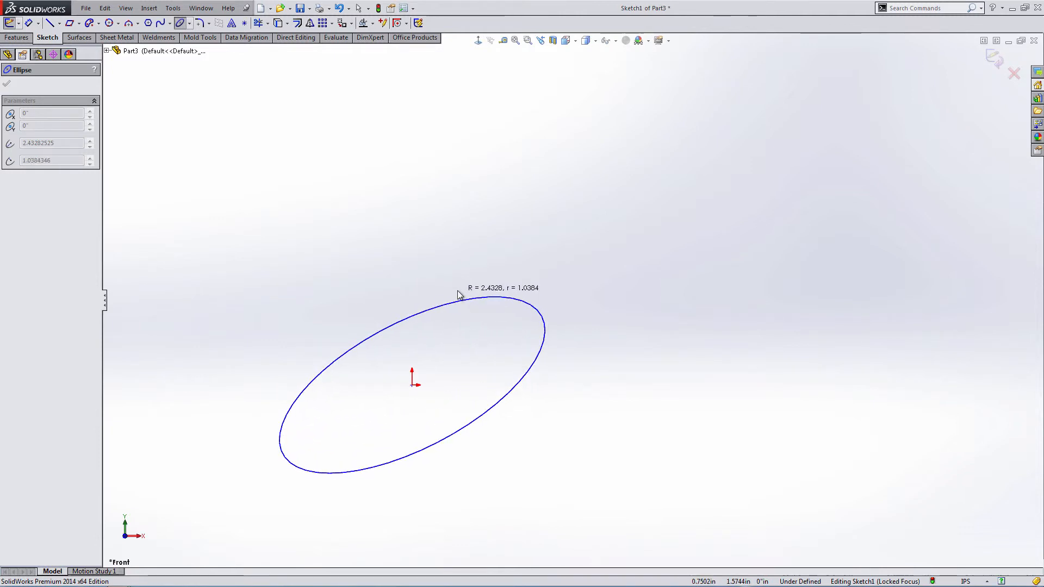
{"action": "left_click", "coordinate": [466, 292]}
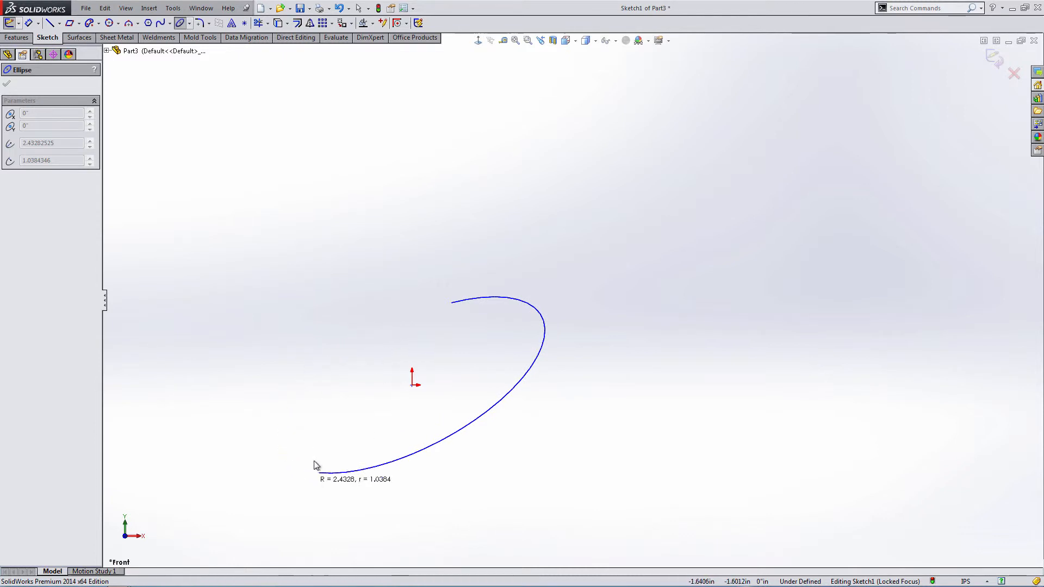
{"action": "left_click", "coordinate": [288, 410]}
{"action": "key", "text": "Escape"}
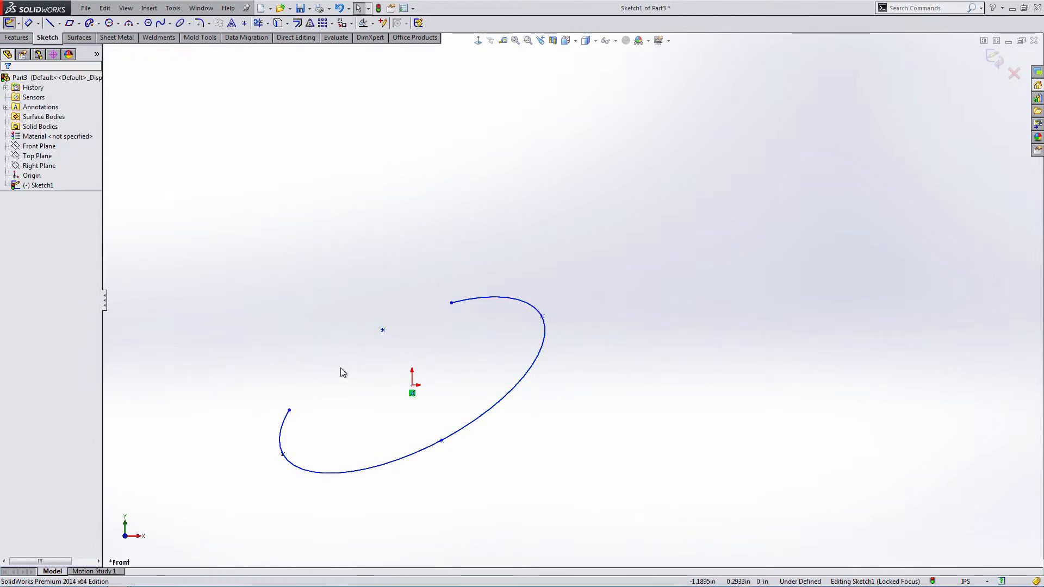
{"action": "left_click_drag", "start_coordinate": [130, 235], "coordinate": [624, 538]}
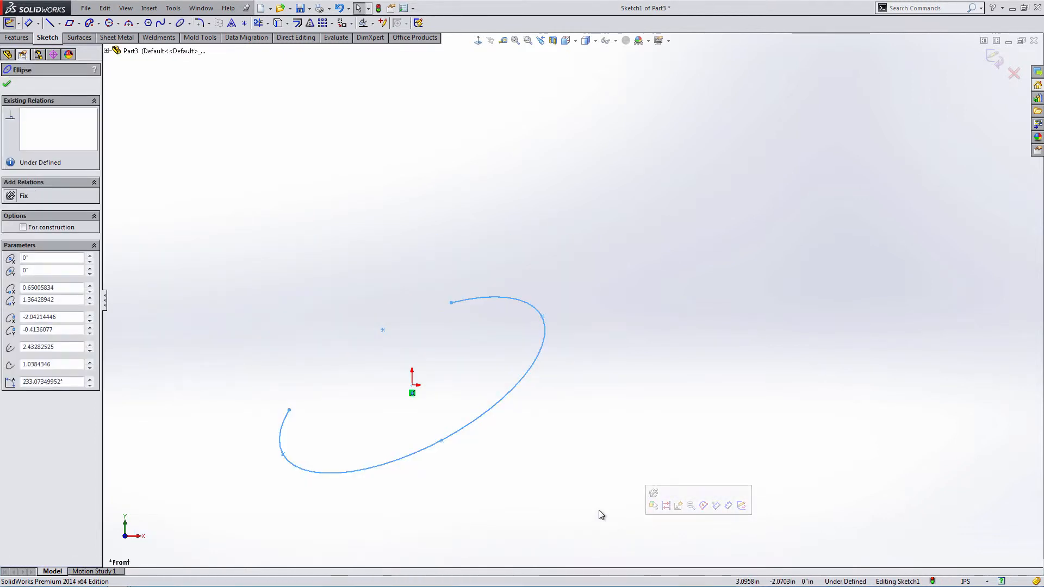
{"action": "key", "text": "Delete"}
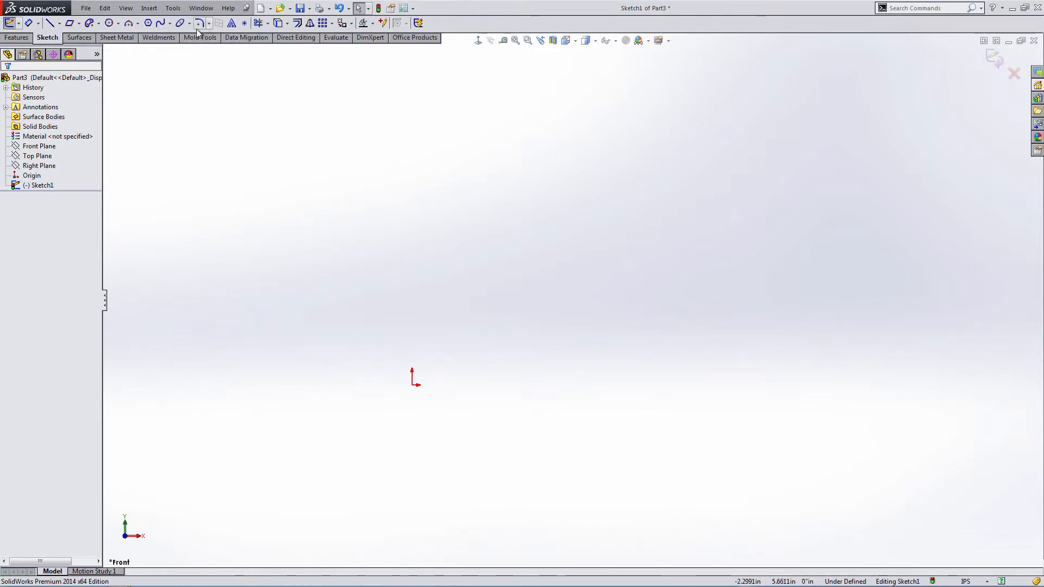
Sketch a parabola with its focus at the origin, apex about 7.28 in below, ending near (-6.27, -5.93) and (24.93, 14.06) in, and delete it.
{"action": "left_click", "coordinate": [190, 25]}
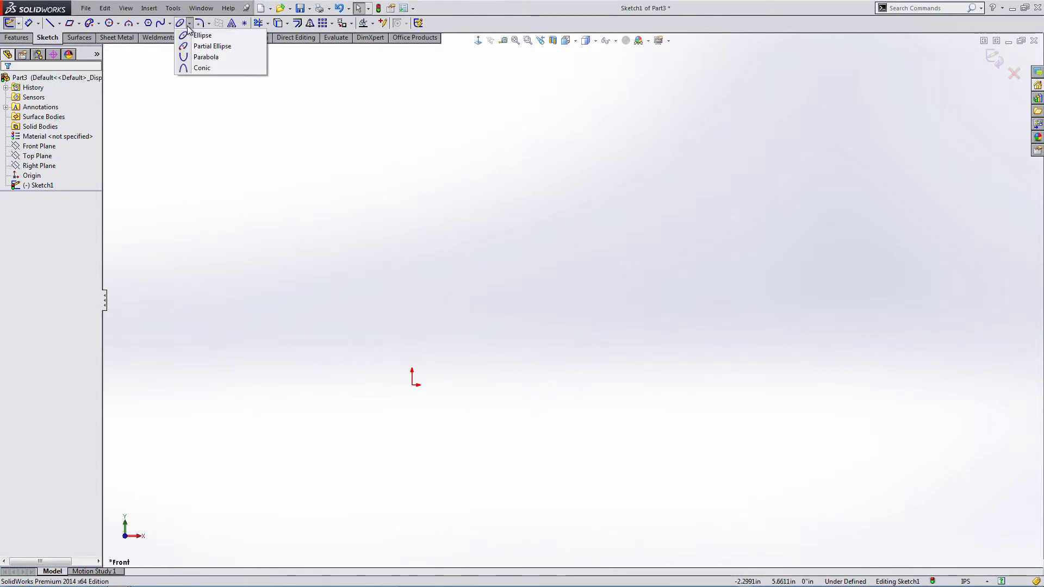
{"action": "left_click", "coordinate": [199, 57]}
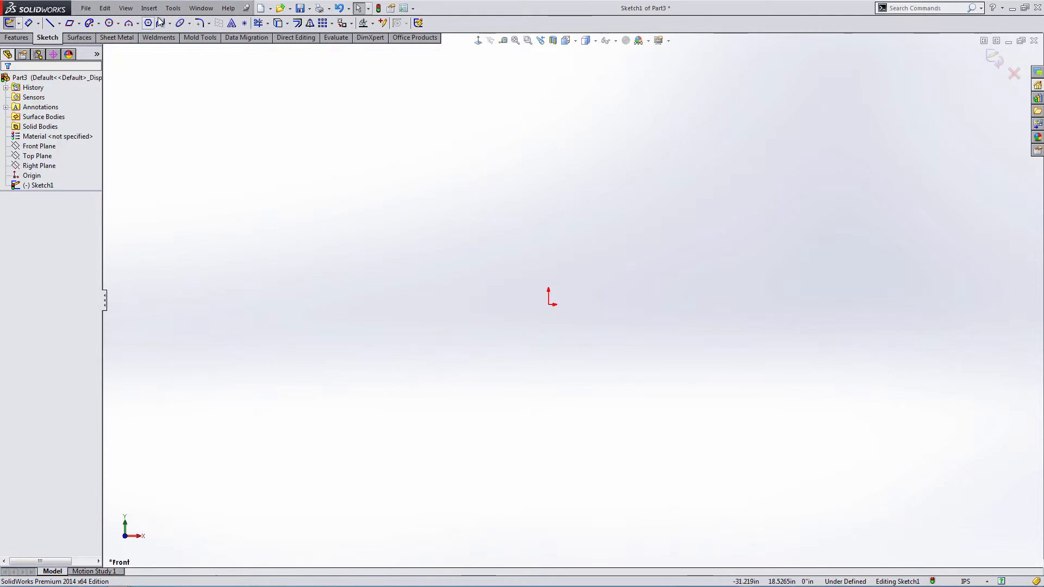
{"action": "left_click", "coordinate": [189, 24]}
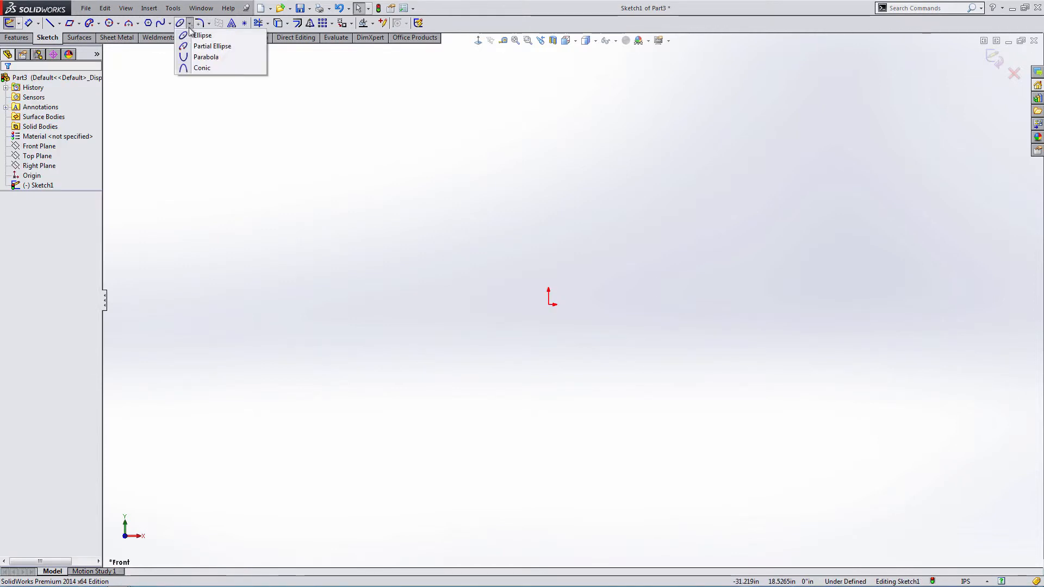
{"action": "left_click", "coordinate": [204, 57]}
{"action": "left_click", "coordinate": [549, 304]}
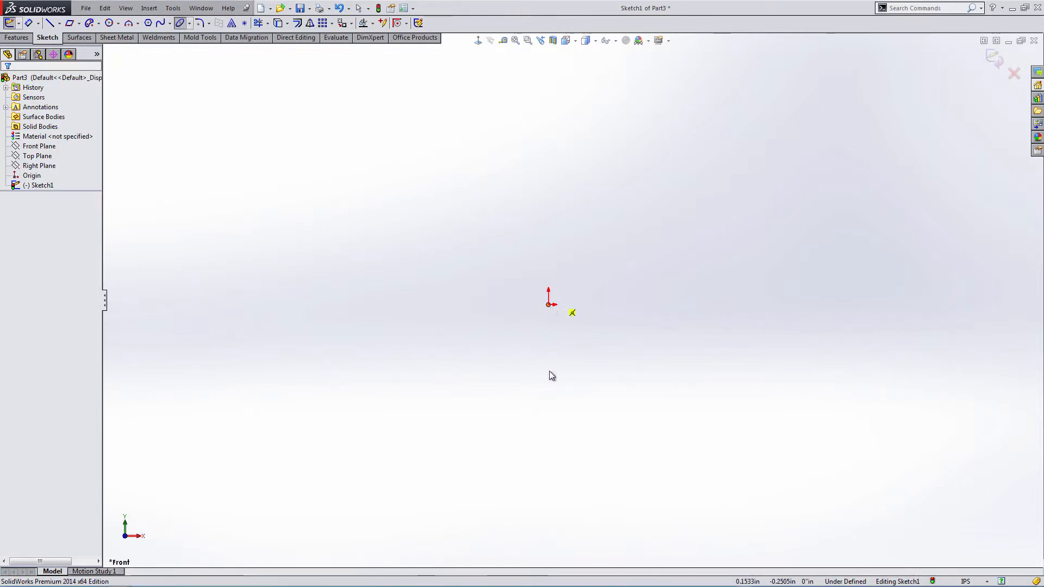
{"action": "left_click", "coordinate": [549, 408]}
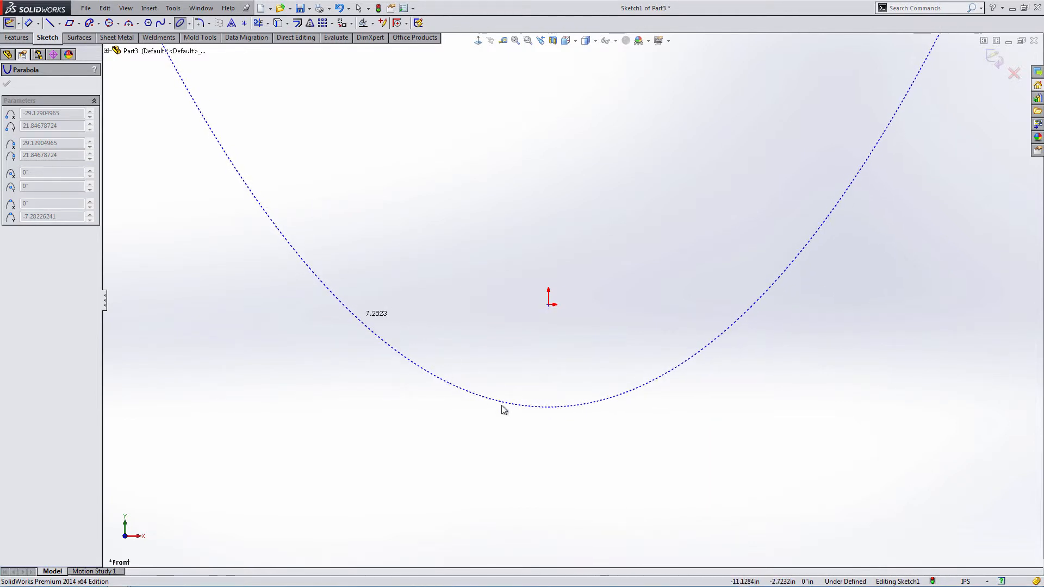
{"action": "left_click", "coordinate": [460, 393]}
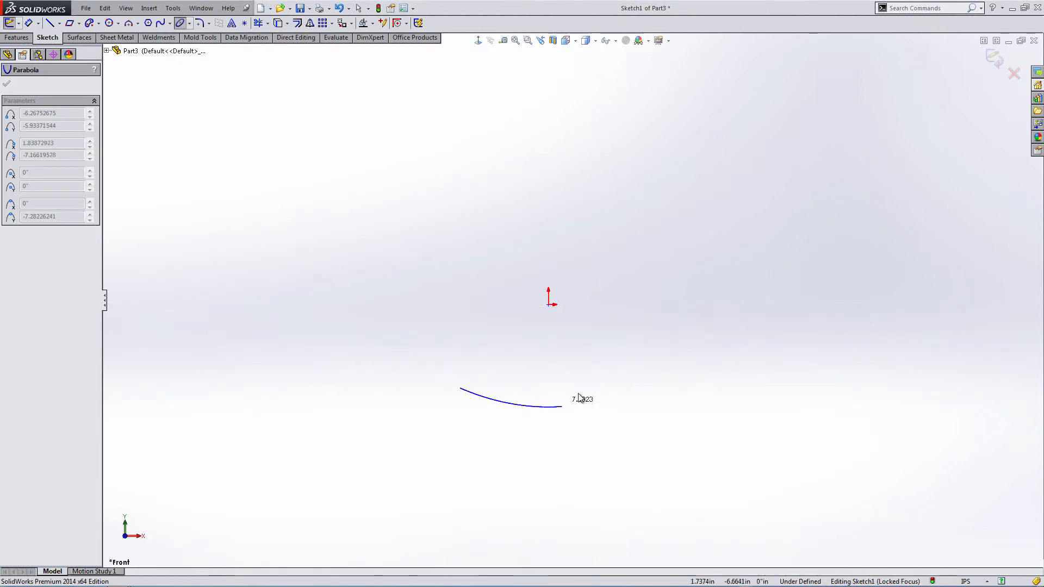
{"action": "left_click", "coordinate": [845, 75]}
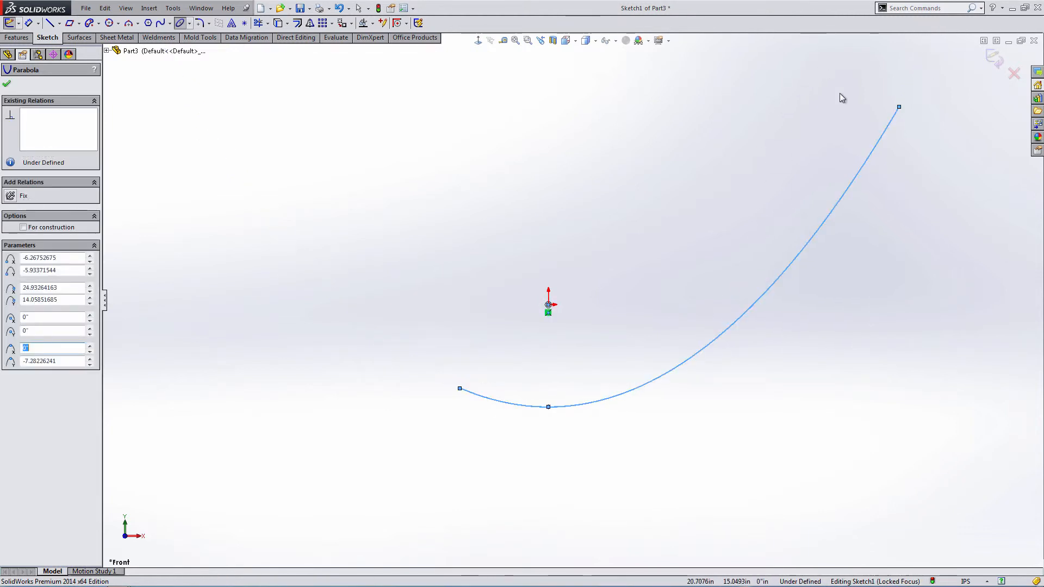
{"action": "key", "text": "Escape"}
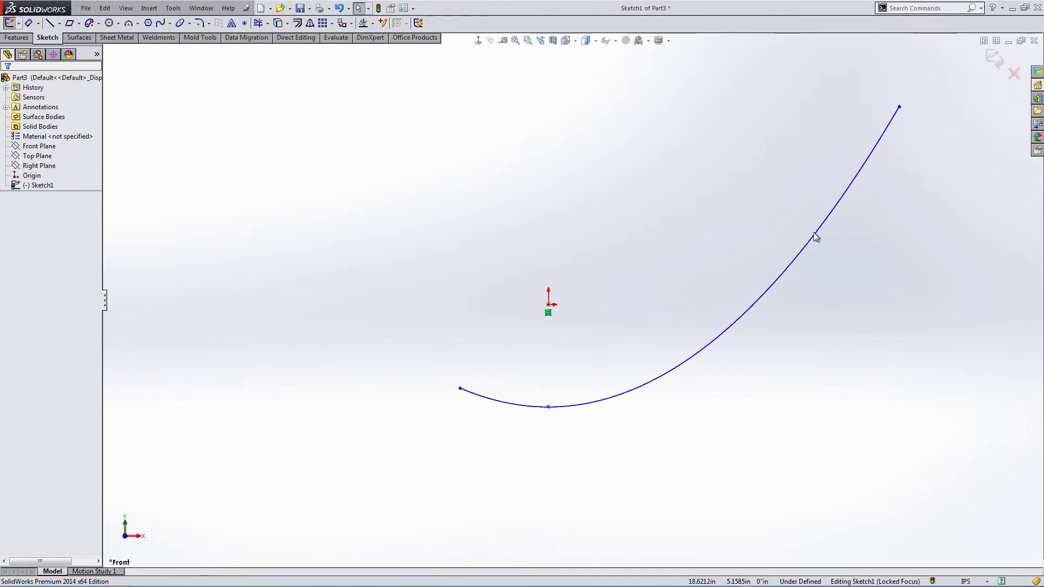
{"action": "left_click", "coordinate": [819, 233]}
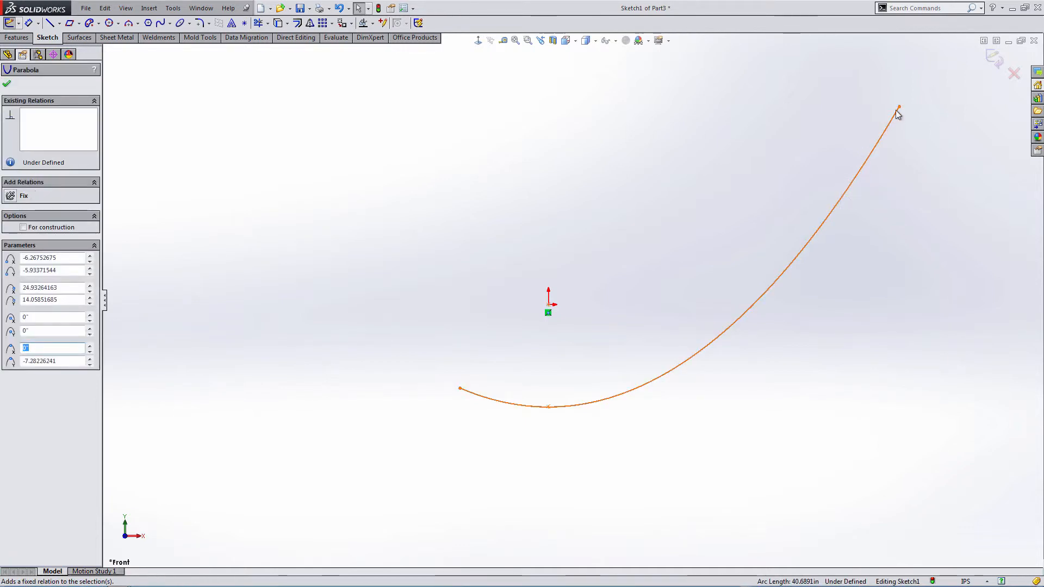
{"action": "key", "text": "Delete"}
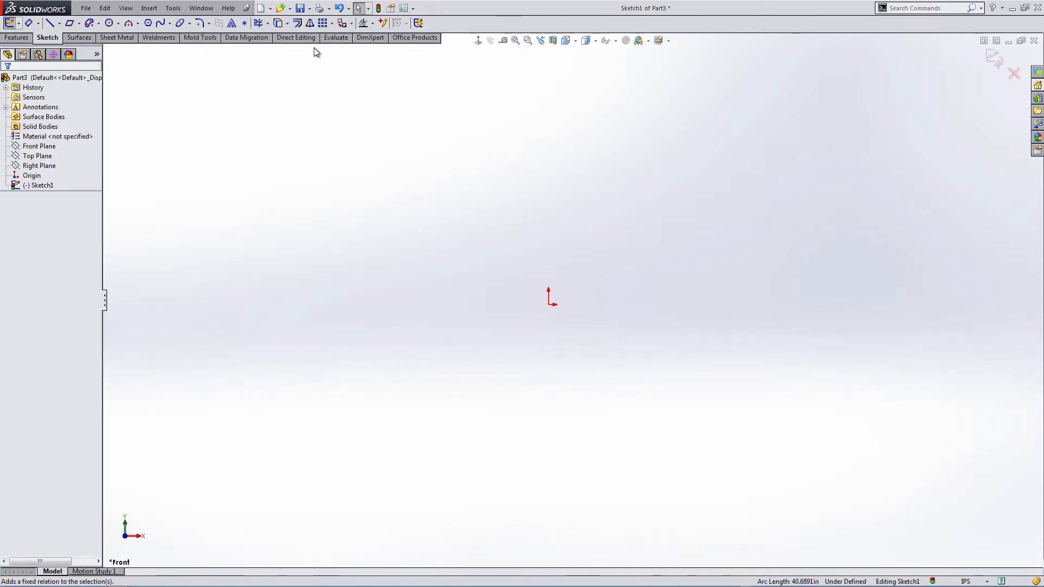
Sketch a conic from the origin to a point up and to the right, with its bend just above the origin's level, and delete it.
{"action": "left_click", "coordinate": [188, 22]}
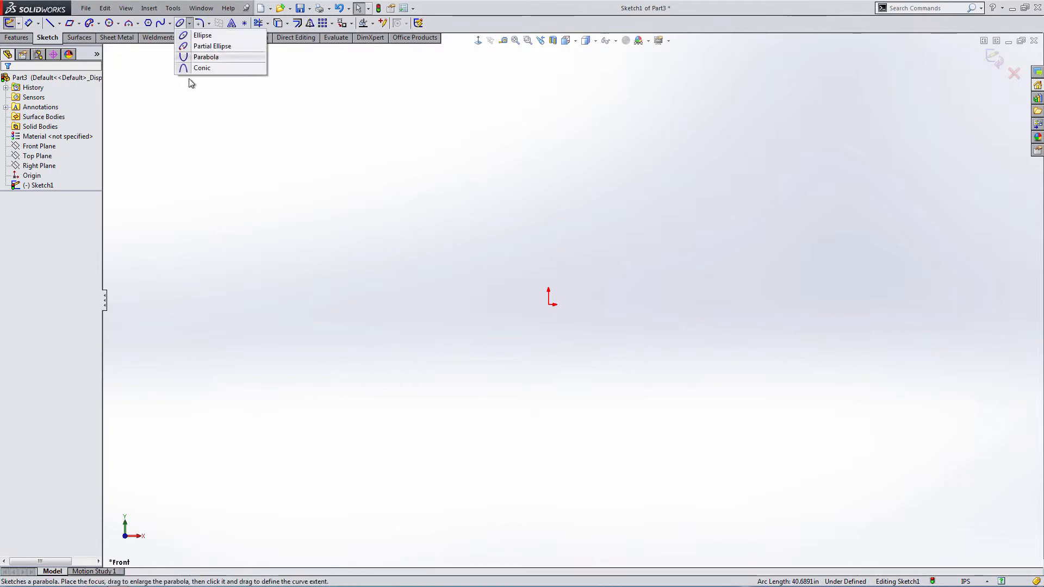
{"action": "left_click", "coordinate": [197, 68]}
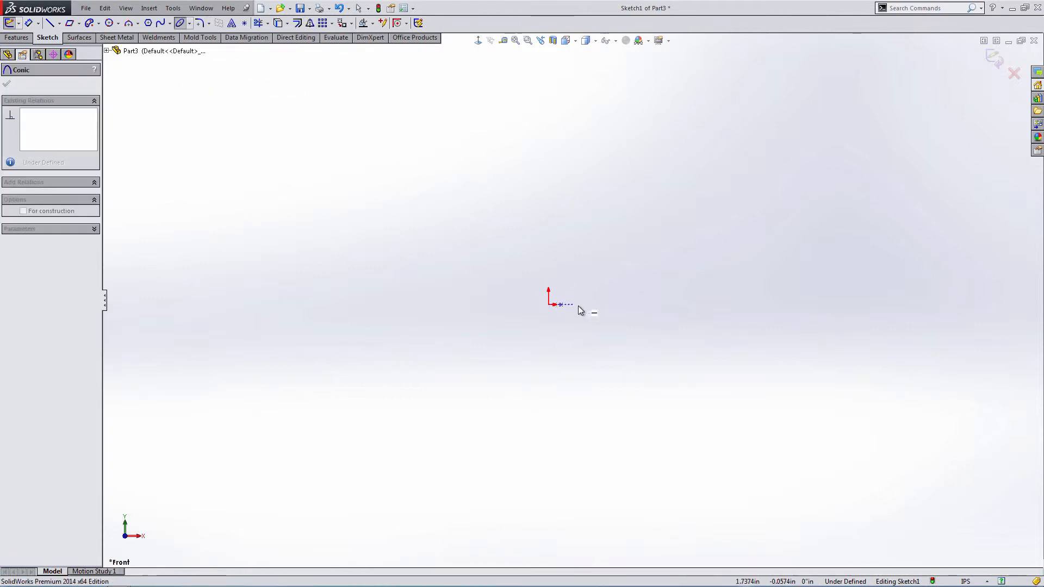
{"action": "left_click", "coordinate": [804, 85]}
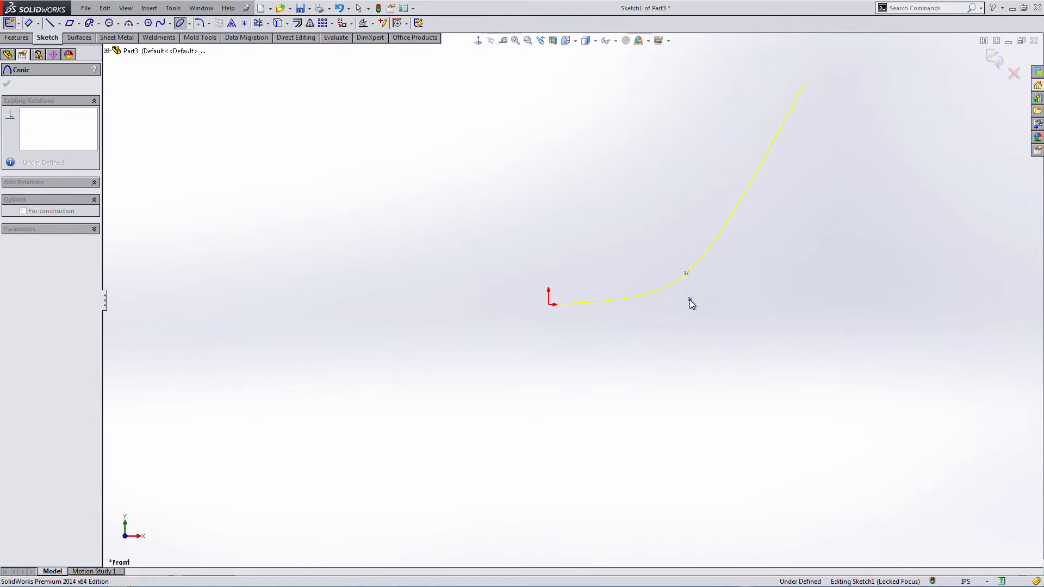
{"action": "left_click", "coordinate": [690, 300]}
{"action": "left_click", "coordinate": [691, 286]}
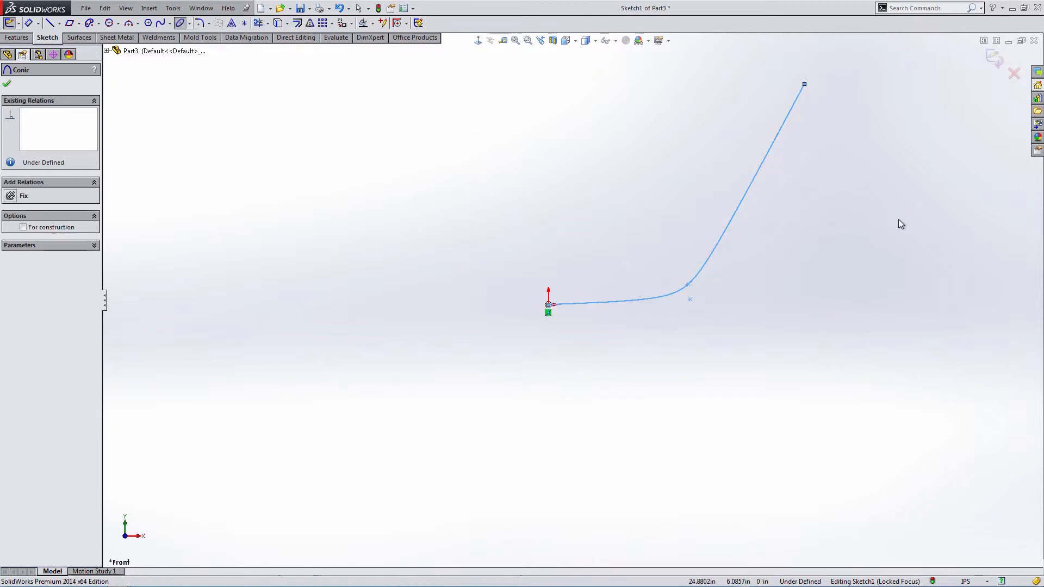
{"action": "key", "text": "Escape"}
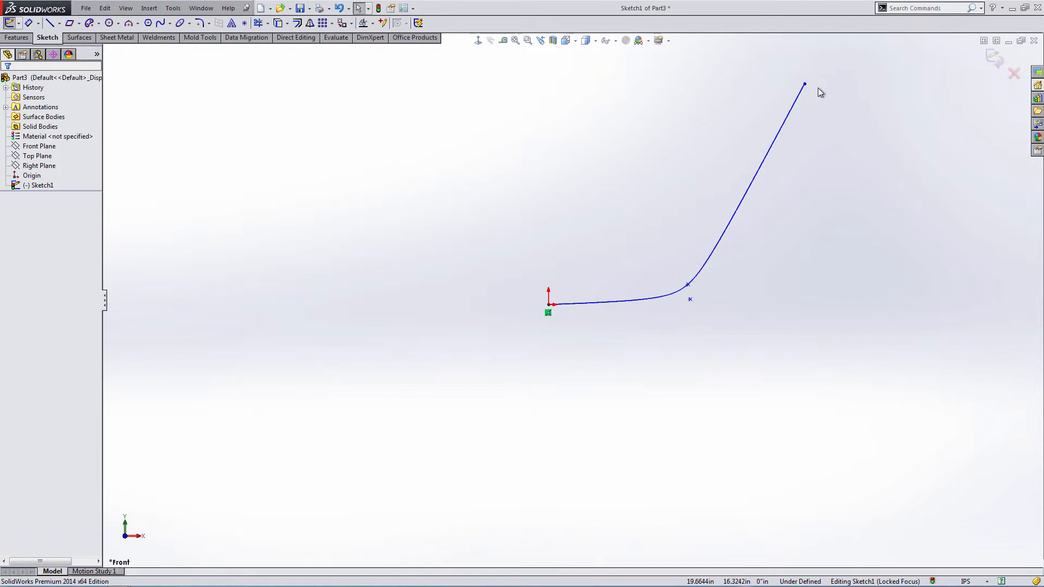
{"action": "left_click_drag", "start_coordinate": [825, 75], "coordinate": [513, 385]}
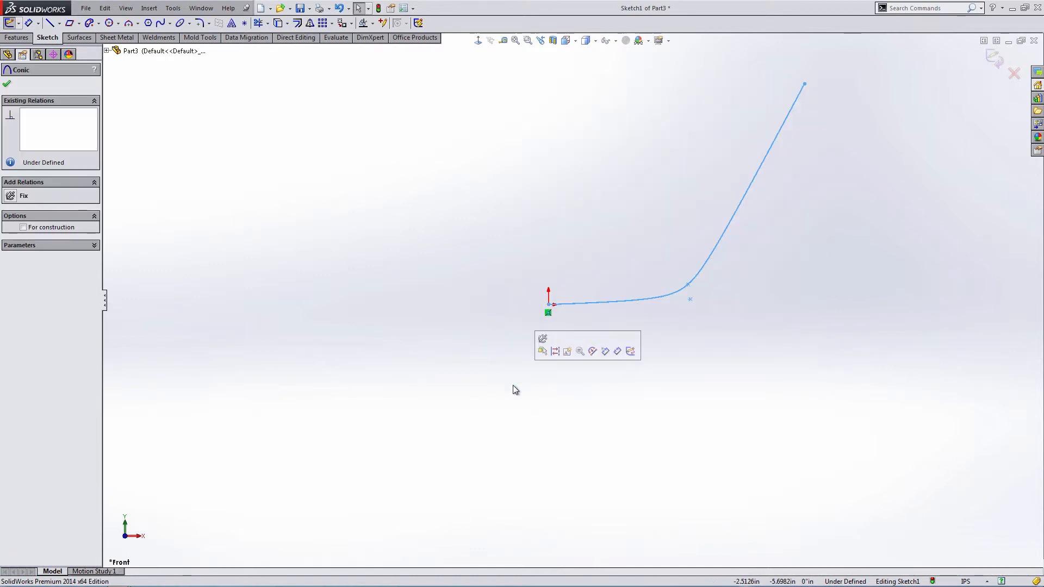
{"action": "key", "text": "Delete"}
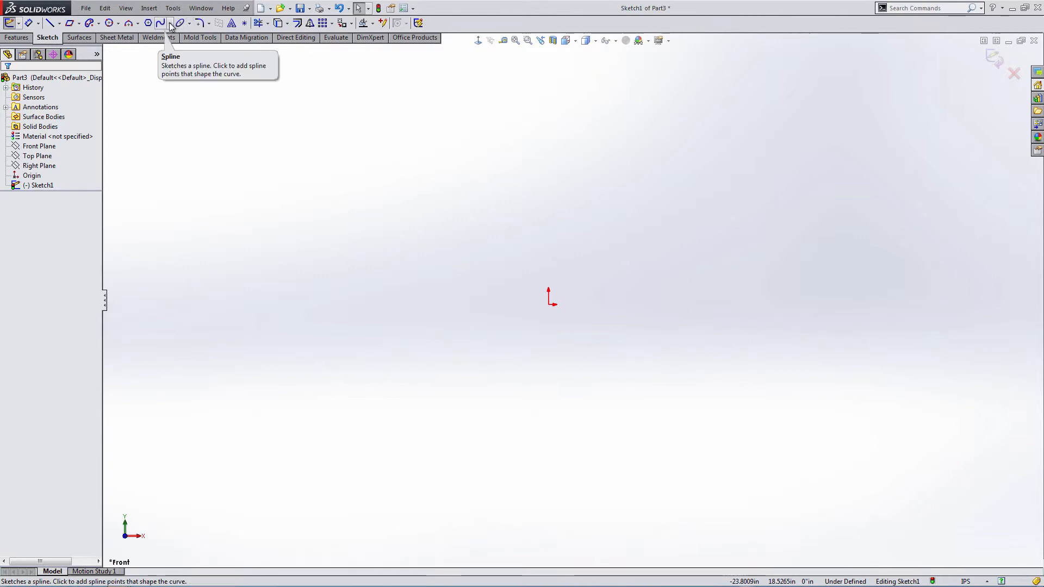
{"action": "left_click", "coordinate": [209, 24]}
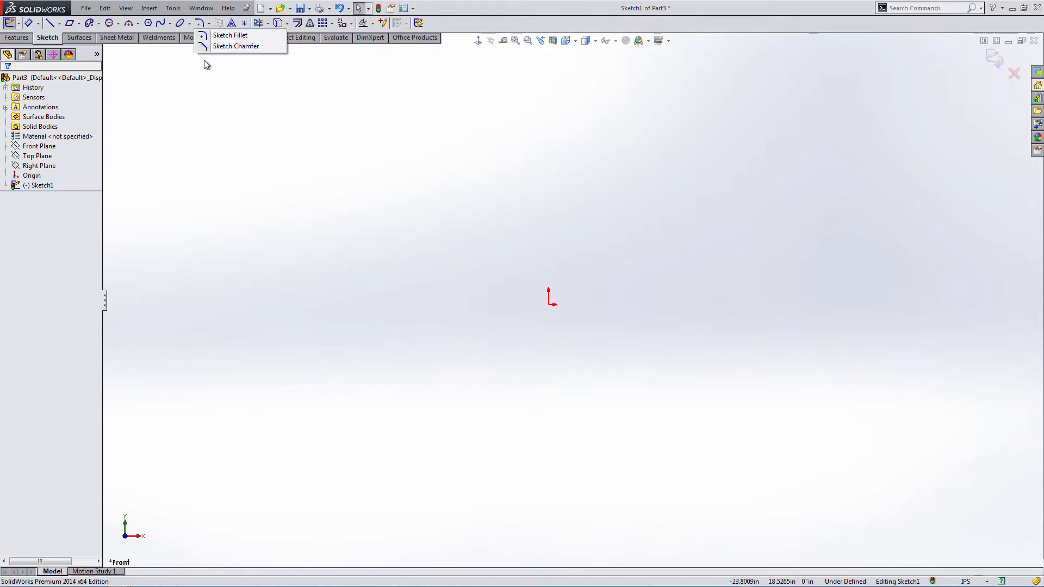
{"action": "left_click", "coordinate": [231, 101]}
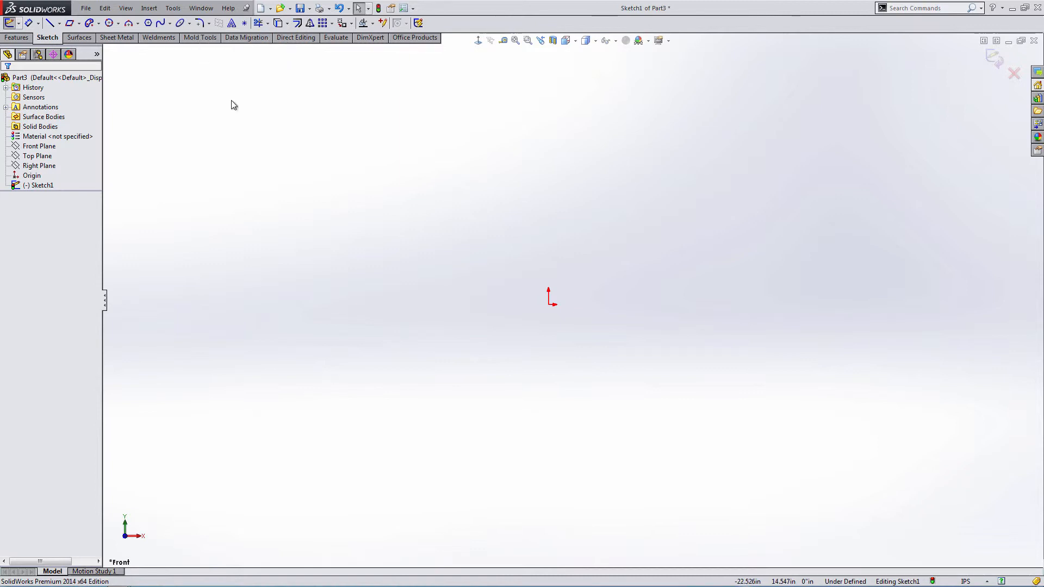
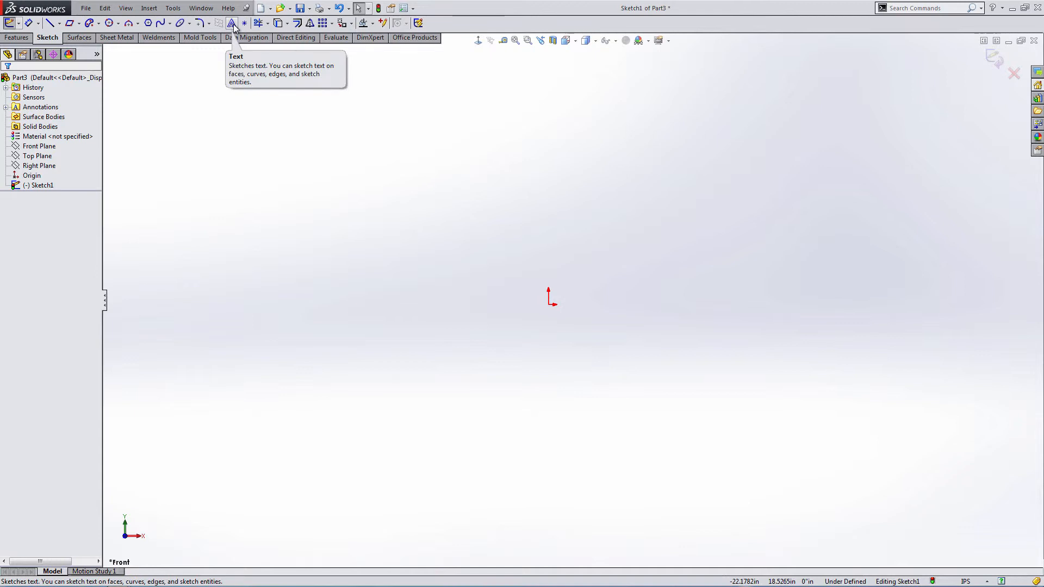
Sketch a gently rising line about 24.7 in long, passing just above the origin.
{"action": "left_click", "coordinate": [49, 24]}
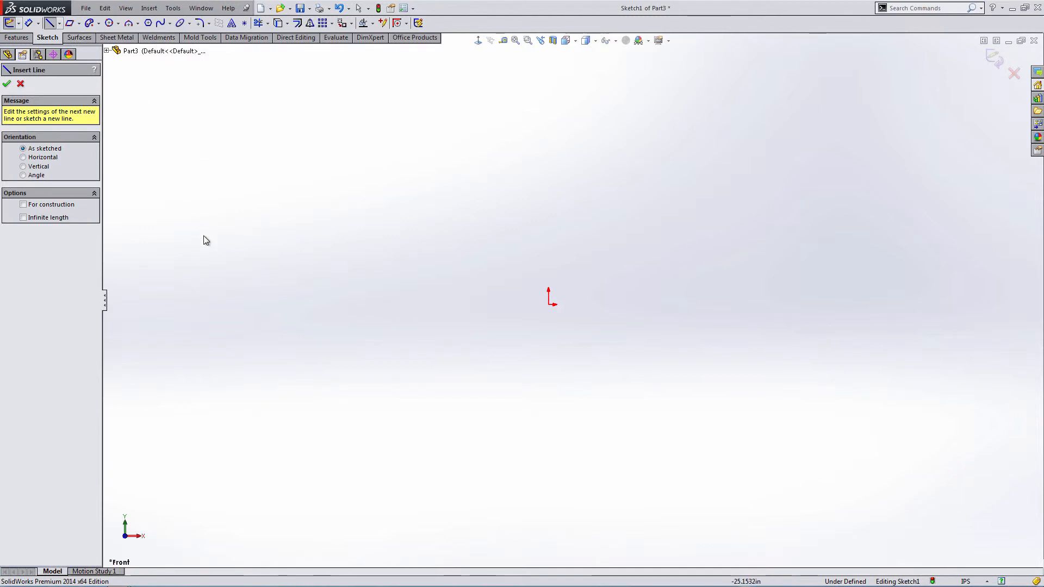
{"action": "left_click", "coordinate": [417, 284]}
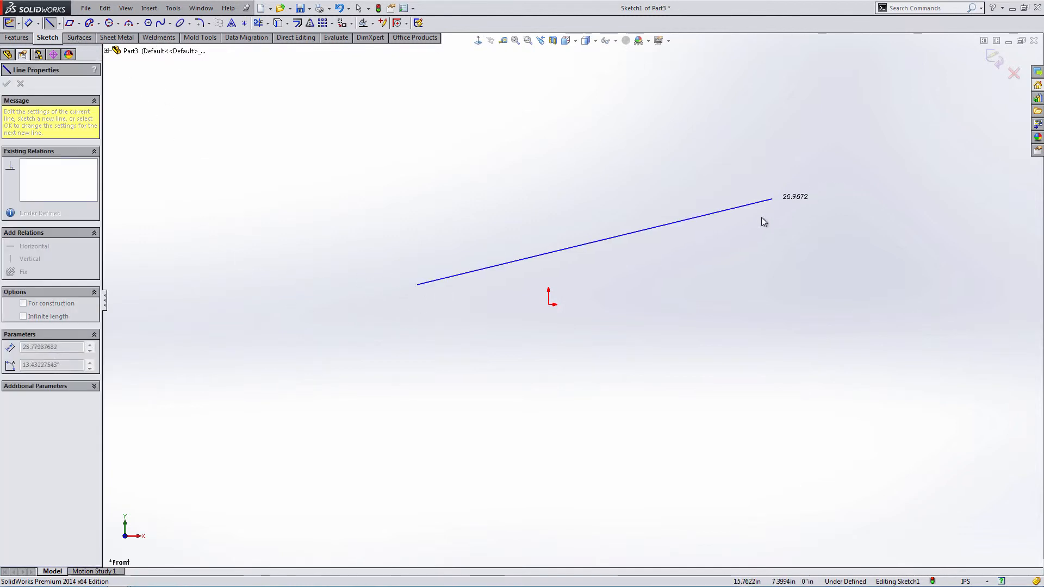
{"action": "left_click", "coordinate": [759, 222]}
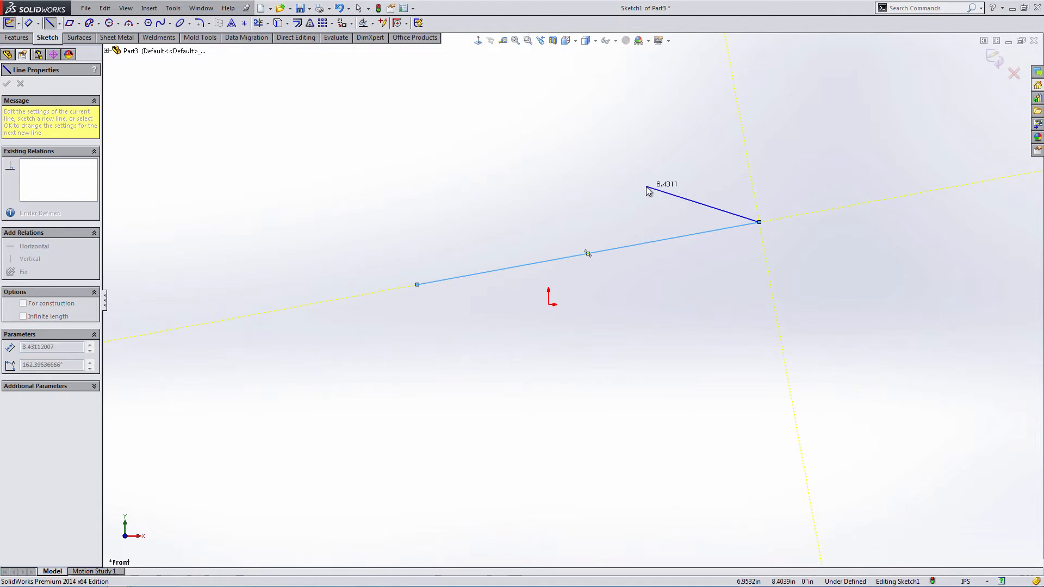
{"action": "key", "text": "Escape"}
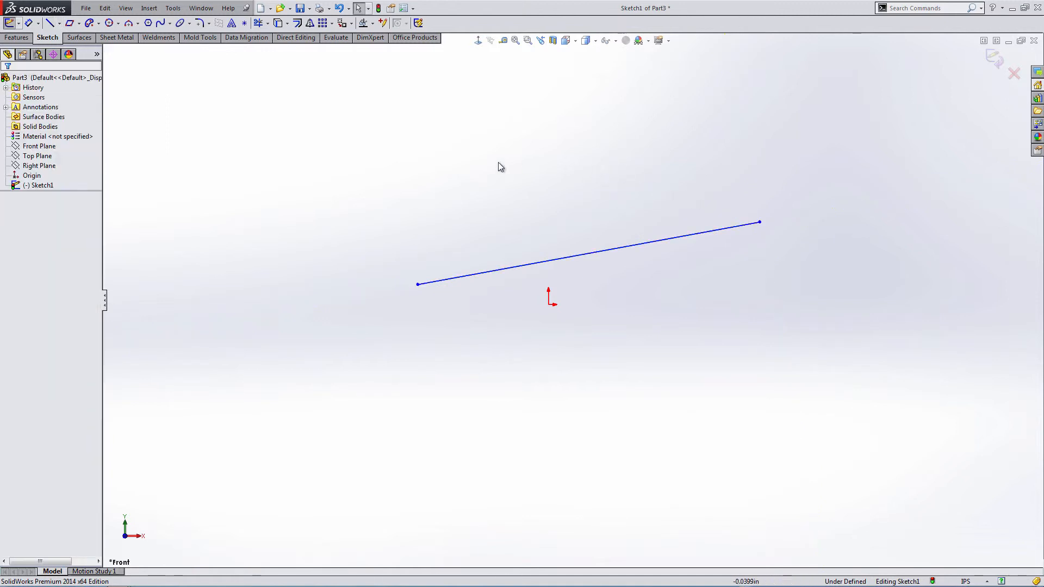
Create the sketch text "I love Solidworks" along the sloping line.
{"action": "left_click", "coordinate": [231, 22]}
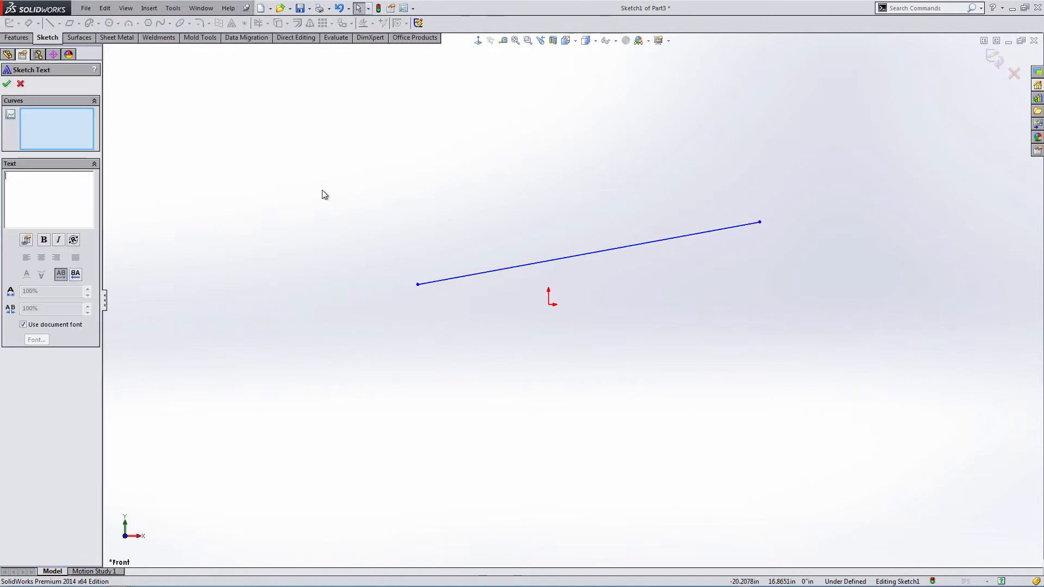
{"action": "left_click", "coordinate": [484, 271]}
{"action": "left_click", "coordinate": [55, 202]}
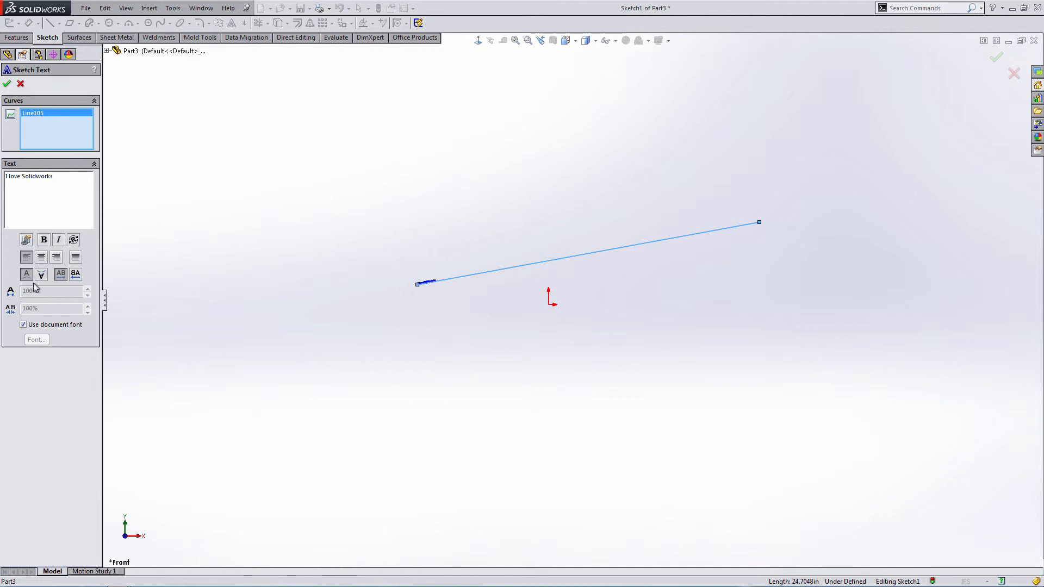
Stop using the document font for the text and set its font height to 1 in.
{"action": "left_click", "coordinate": [29, 325]}
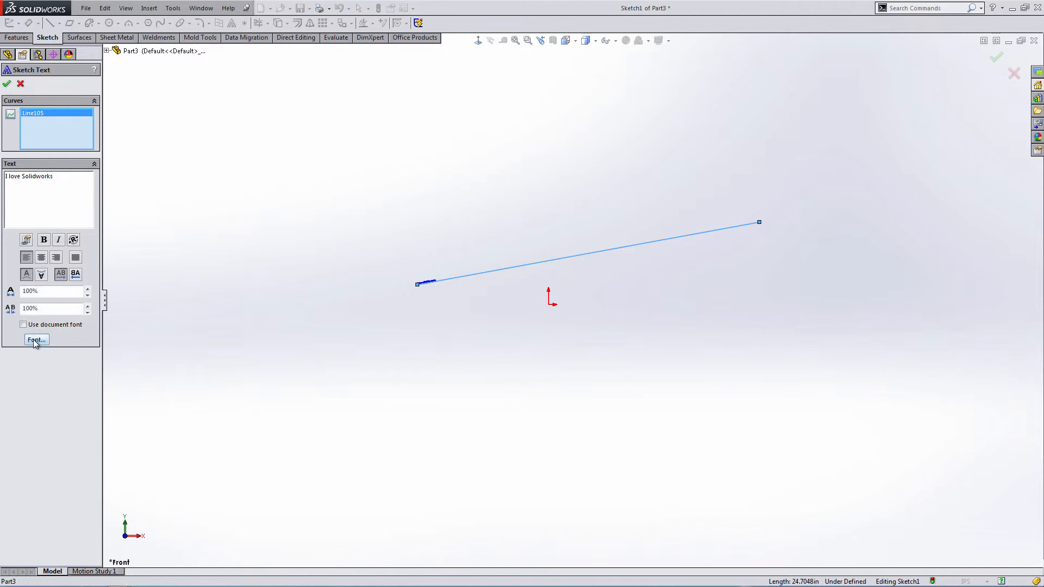
{"action": "left_click", "coordinate": [35, 340]}
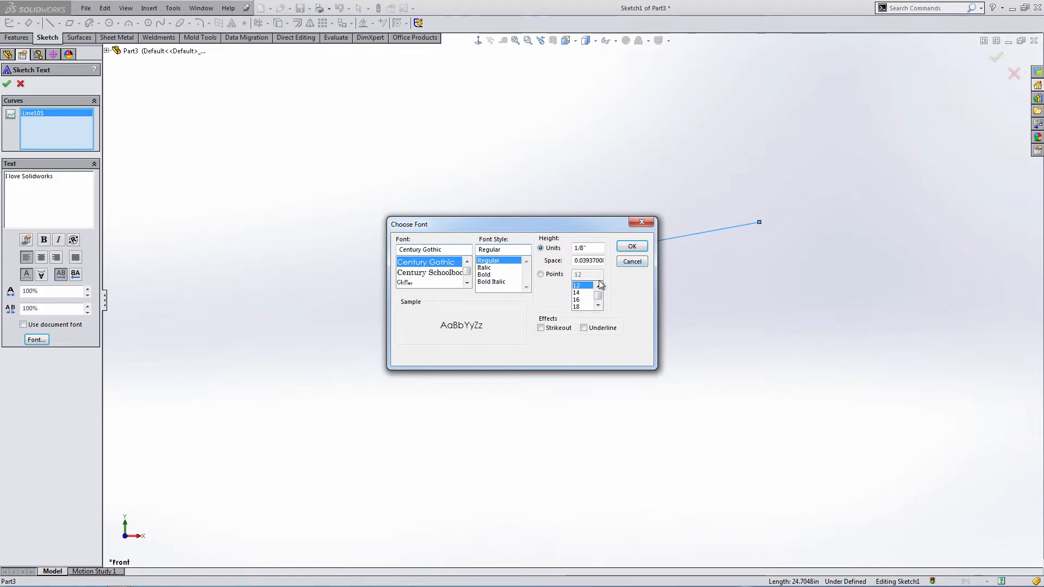
{"action": "left_click_drag", "start_coordinate": [598, 251], "coordinate": [556, 254]}
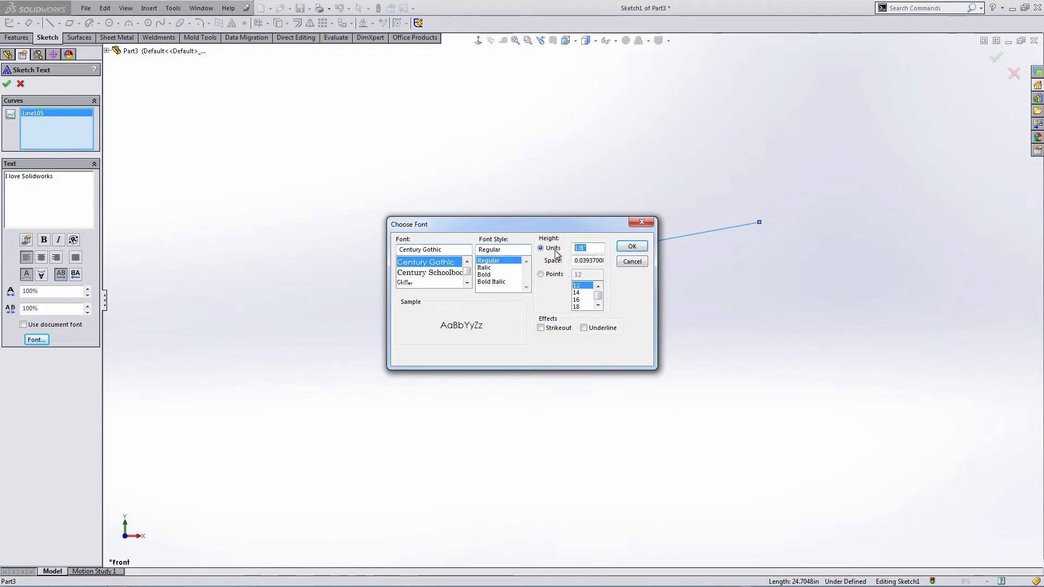
{"action": "type", "text": "1"}
{"action": "key", "text": "Return"}
{"action": "scroll", "coordinate": [507, 286], "scroll_direction": "down", "scroll_amount": 2}
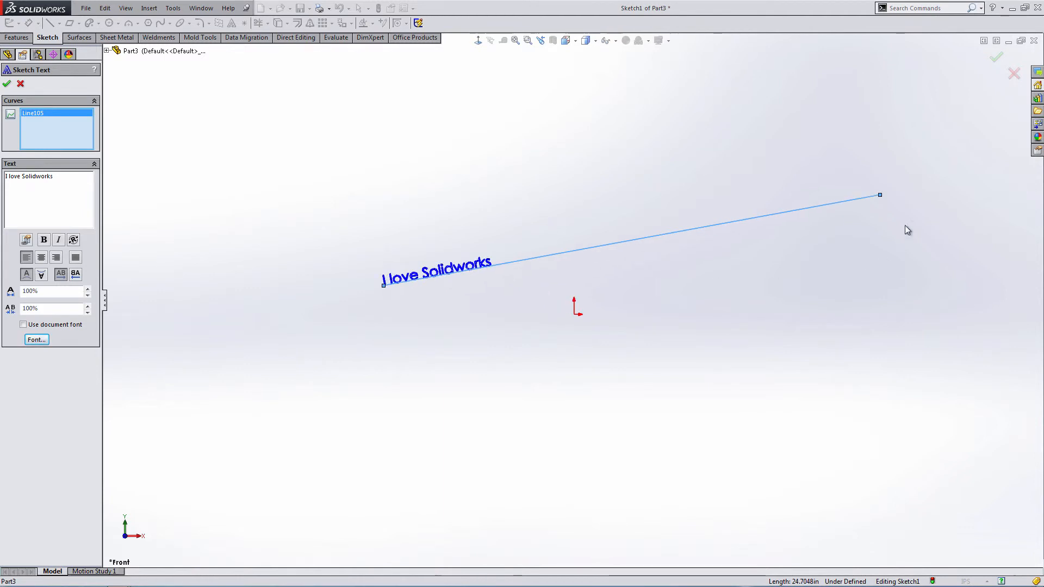
Accept the sketch text and shorten the line by moving its upper end to about (-0.21, 2.51) in.
{"action": "left_click_drag", "start_coordinate": [882, 195], "coordinate": [624, 260]}
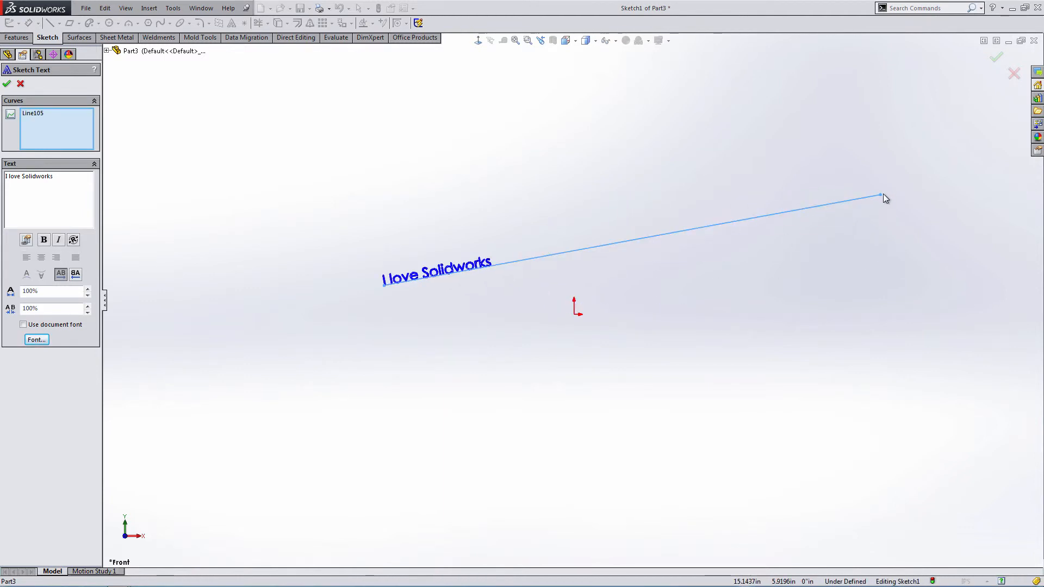
{"action": "left_click_drag", "start_coordinate": [880, 195], "coordinate": [699, 240]}
{"action": "left_click", "coordinate": [995, 57]}
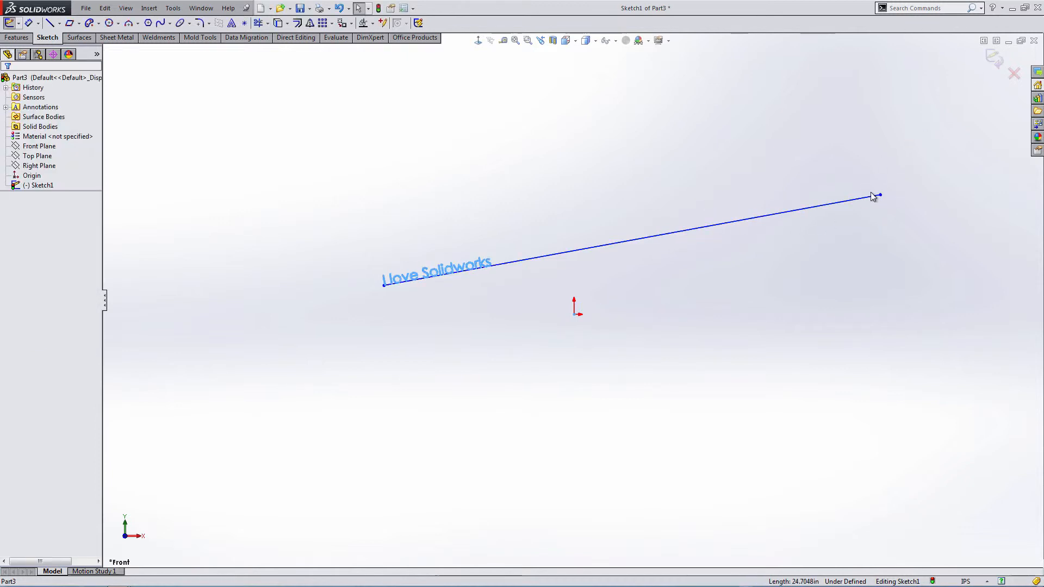
{"action": "left_click_drag", "start_coordinate": [880, 196], "coordinate": [569, 263]}
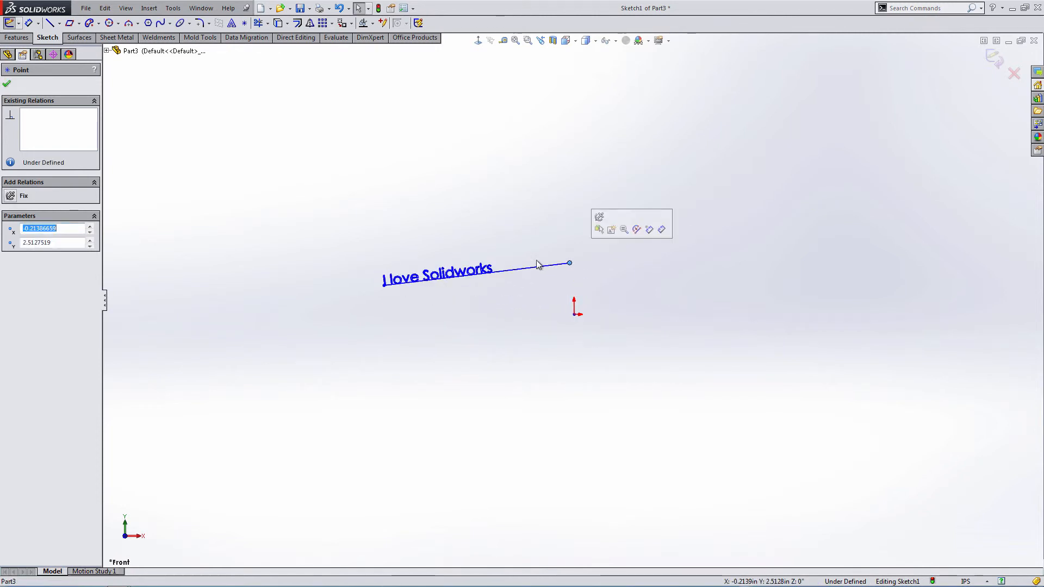
{"action": "key", "text": "ctrl+b"}
Reopen the sketch text, centre it along the line, and flip it vertically and horizontally.
{"action": "double_click", "coordinate": [424, 274]}
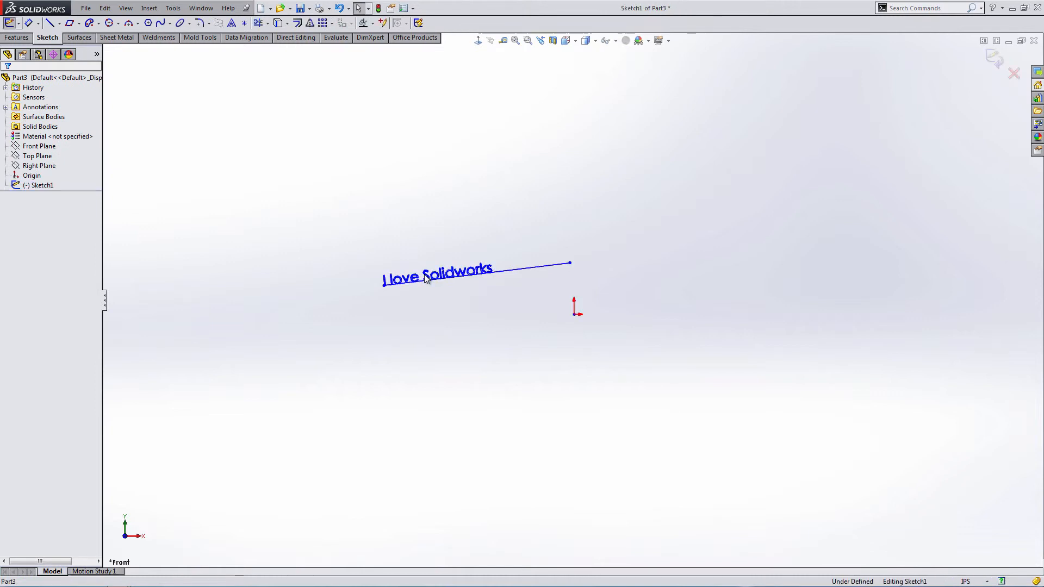
{"action": "double_click", "coordinate": [472, 269]}
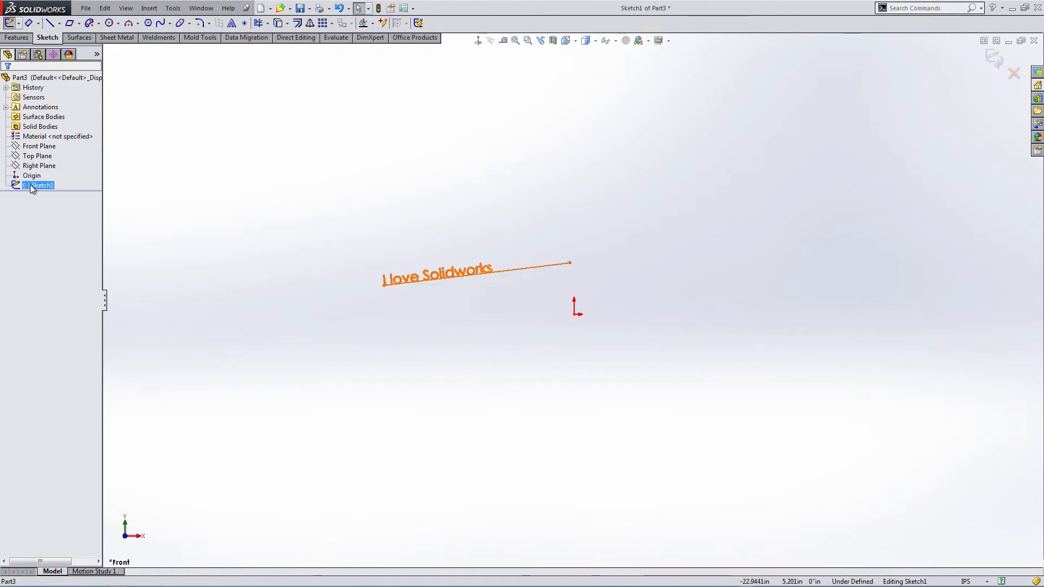
{"action": "left_click", "coordinate": [454, 277]}
{"action": "double_click", "coordinate": [454, 277]}
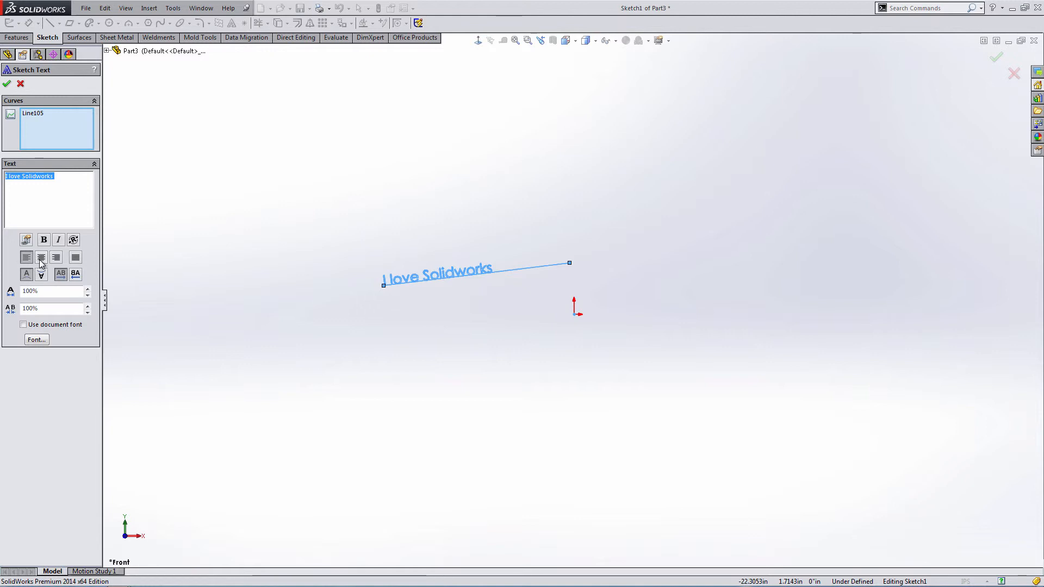
{"action": "left_click", "coordinate": [76, 258]}
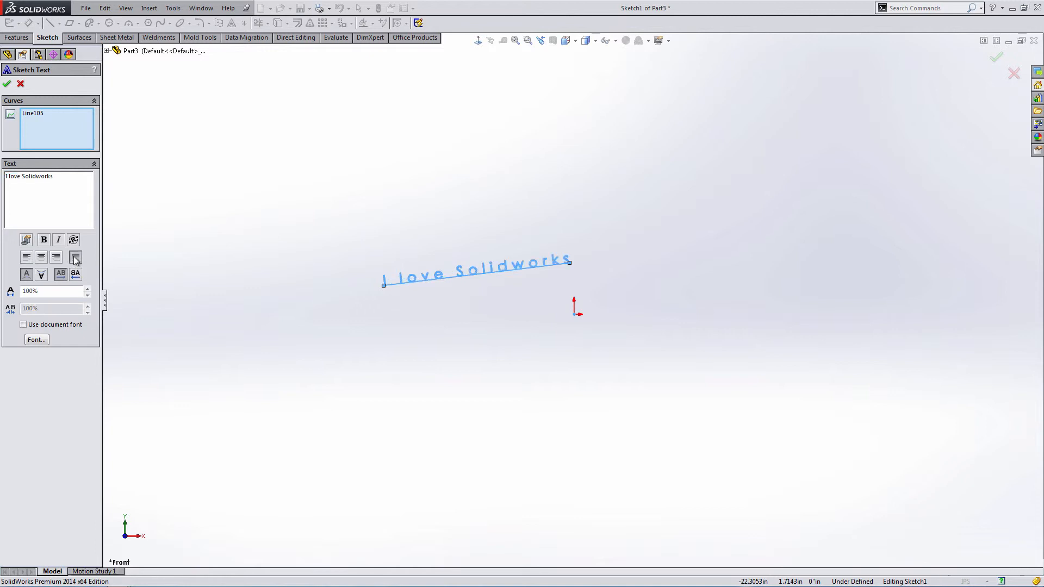
{"action": "left_click", "coordinate": [41, 258]}
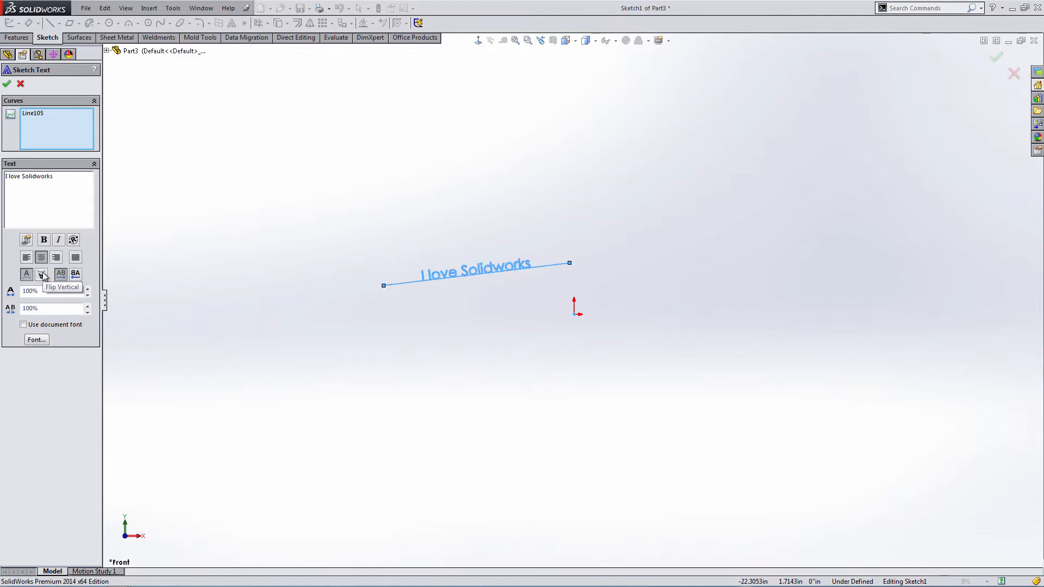
{"action": "left_click", "coordinate": [42, 274]}
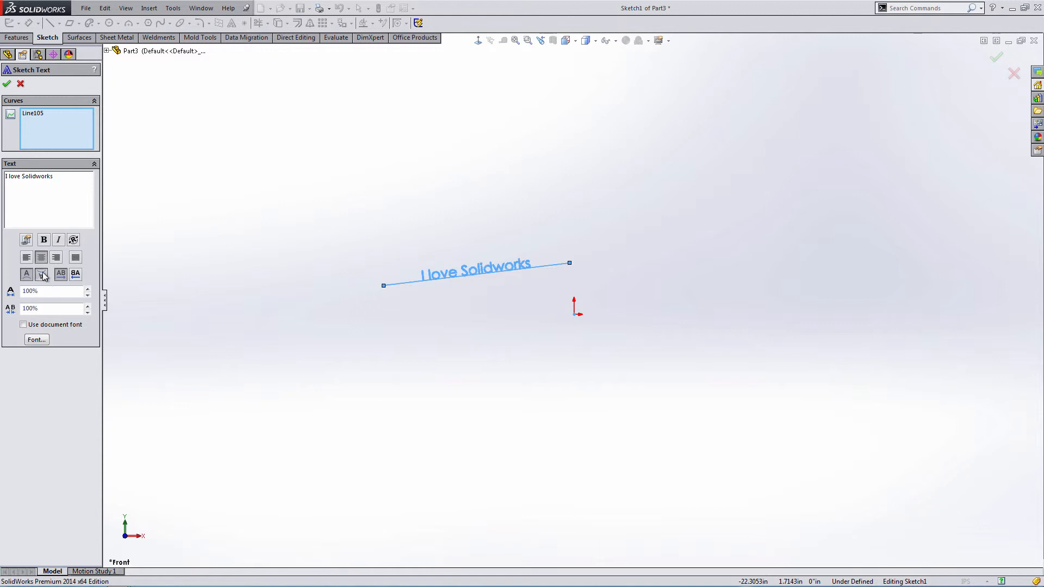
{"action": "left_click", "coordinate": [76, 275]}
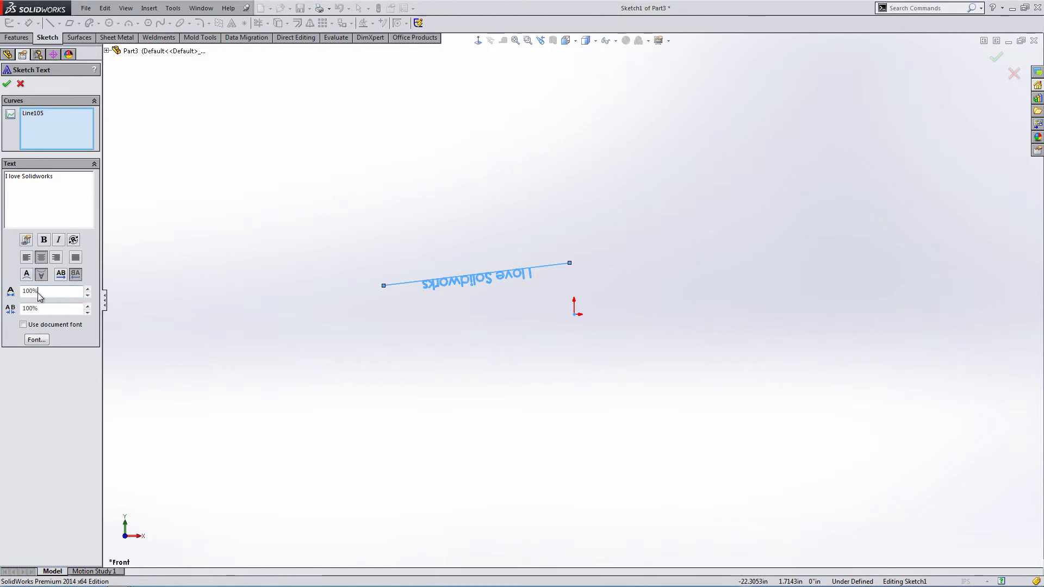
Try a width factor of 150% on the text and restore it to 100%.
{"action": "left_click_drag", "start_coordinate": [39, 292], "coordinate": [1, 289]}
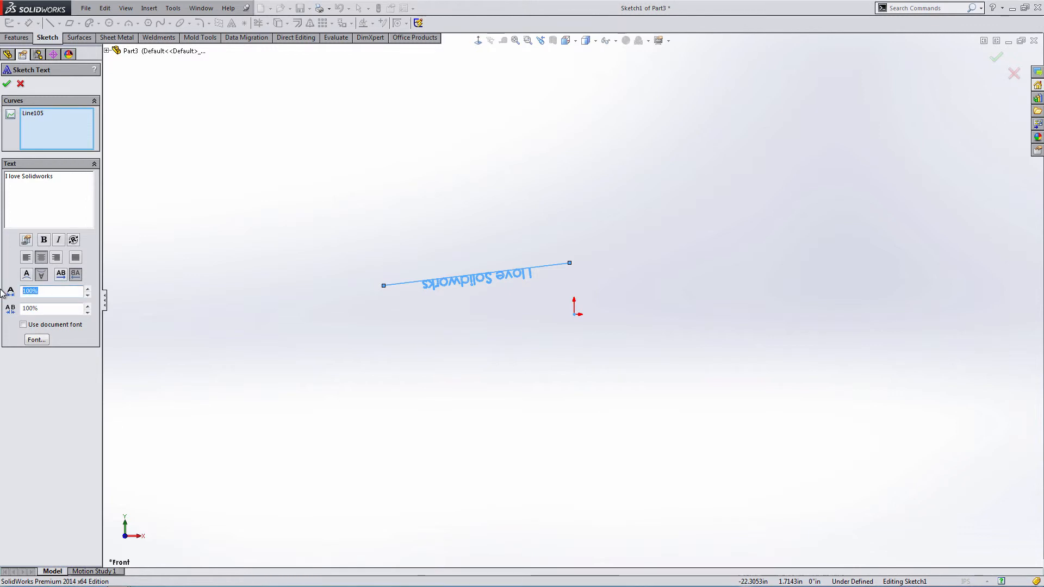
{"action": "type", "text": "150"}
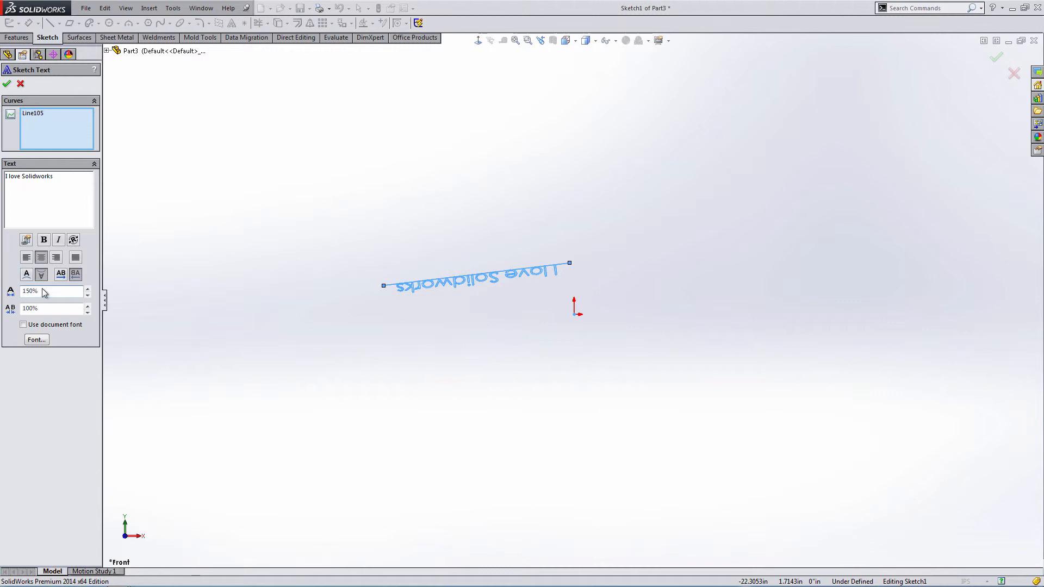
{"action": "key", "text": "Return"}
{"action": "type", "text": "100"}
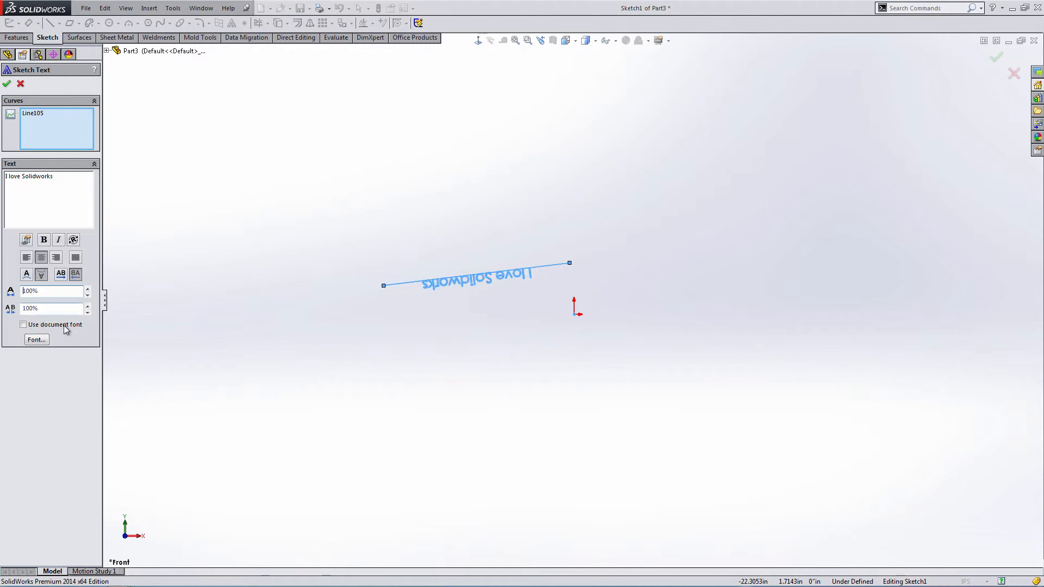
Try a character spacing of 150%, restore it to 100%, and accept the text changes.
{"action": "left_click", "coordinate": [52, 312]}
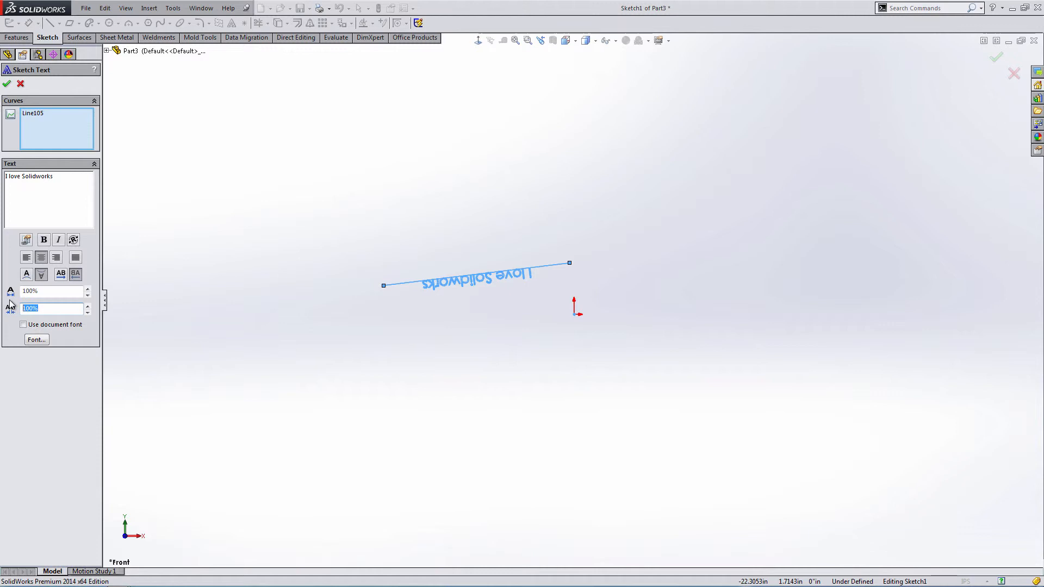
{"action": "type", "text": "150"}
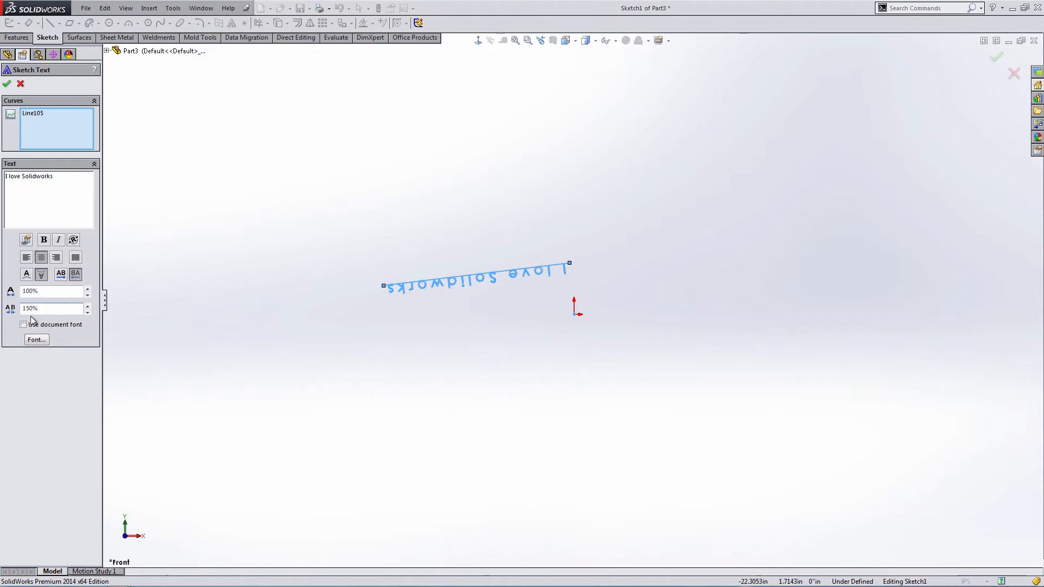
{"action": "left_click_drag", "start_coordinate": [45, 310], "coordinate": [2, 310]}
{"action": "type", "text": "100"}
{"action": "key", "text": "Return"}
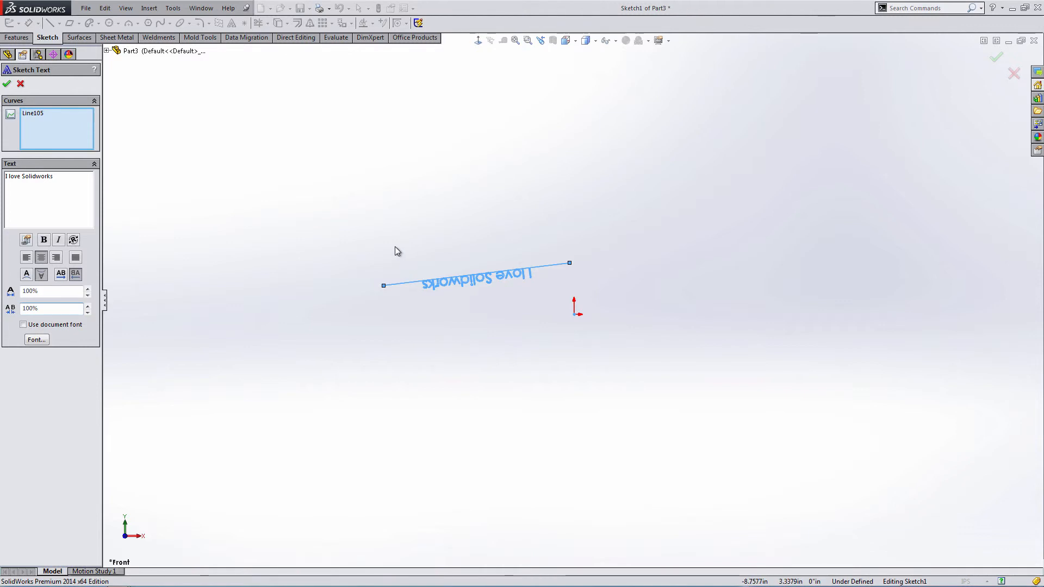
{"action": "left_click", "coordinate": [8, 83]}
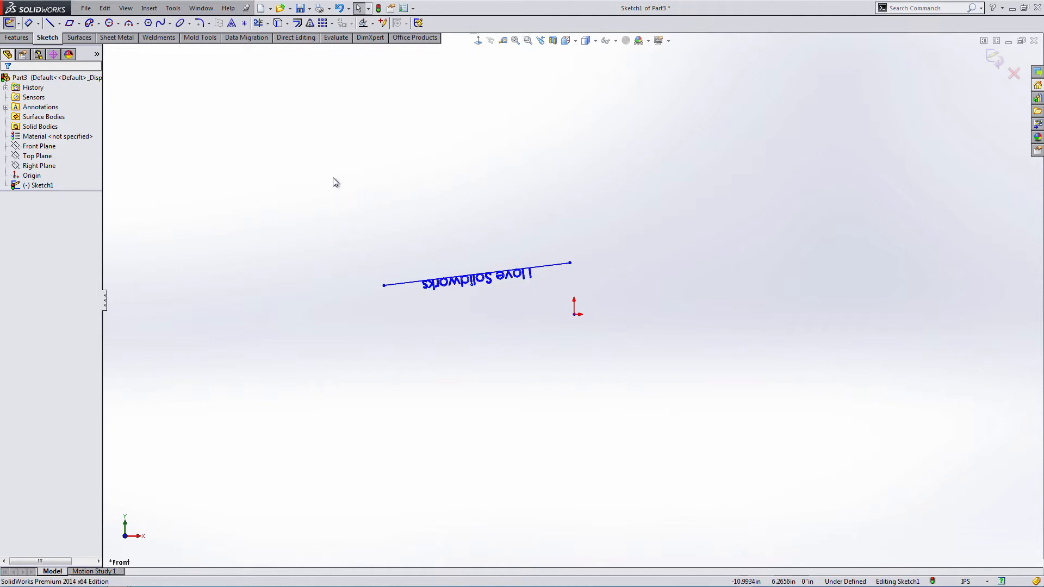
Sketch a three-point arc above the line with a radius of about 8.47 in, spanning about 67.5°.
{"action": "left_click", "coordinate": [128, 23]}
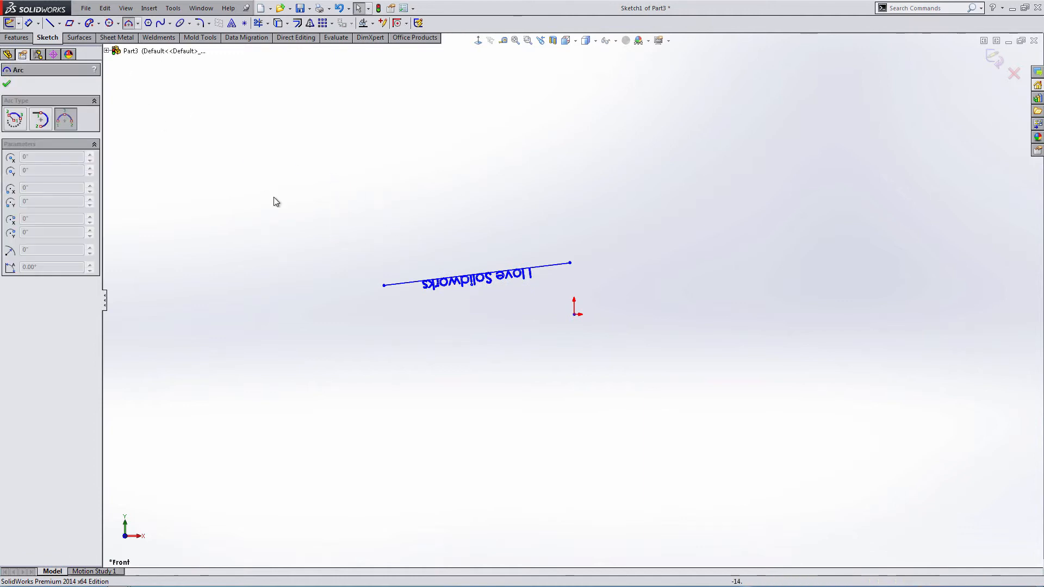
{"action": "left_click", "coordinate": [352, 254]}
{"action": "left_click", "coordinate": [538, 204]}
{"action": "left_click", "coordinate": [465, 195]}
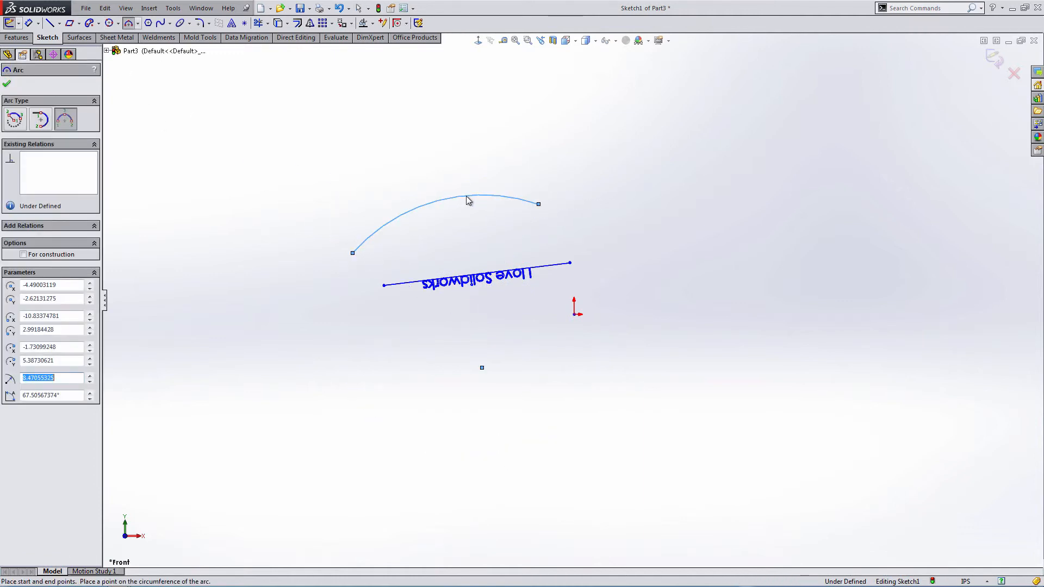
{"action": "key", "text": "Escape"}
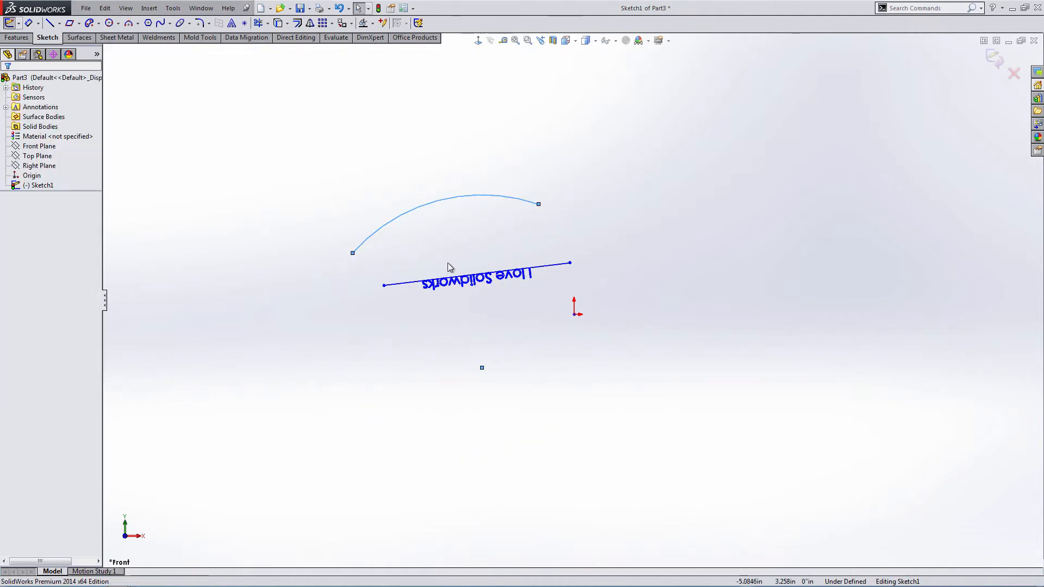
Transfer the "I love Solidworks" text from the line to the arc and remove its vertical and horizontal flips.
{"action": "double_click", "coordinate": [474, 286]}
{"action": "left_click", "coordinate": [25, 113]}
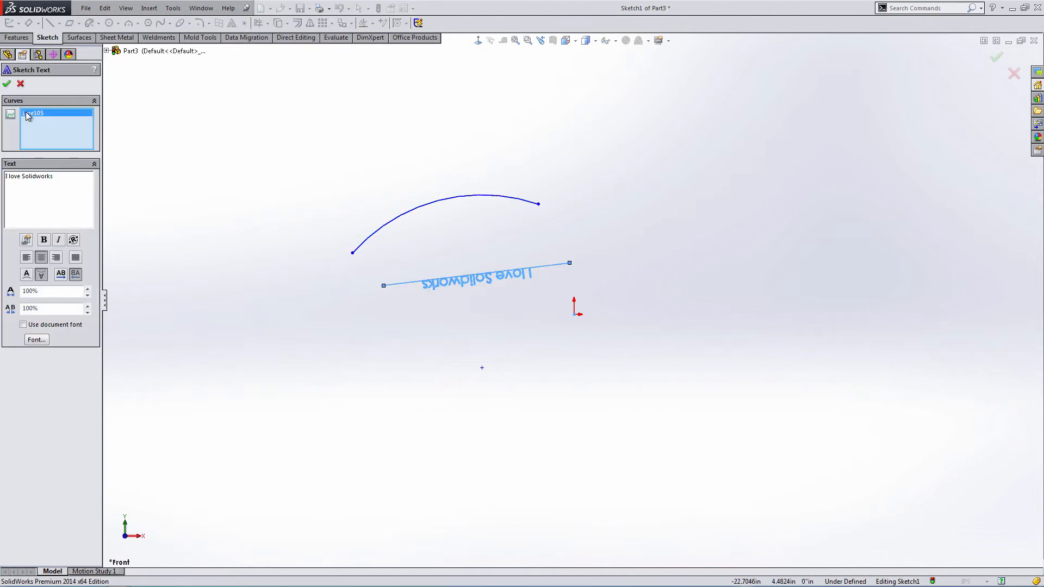
{"action": "key", "text": "Delete"}
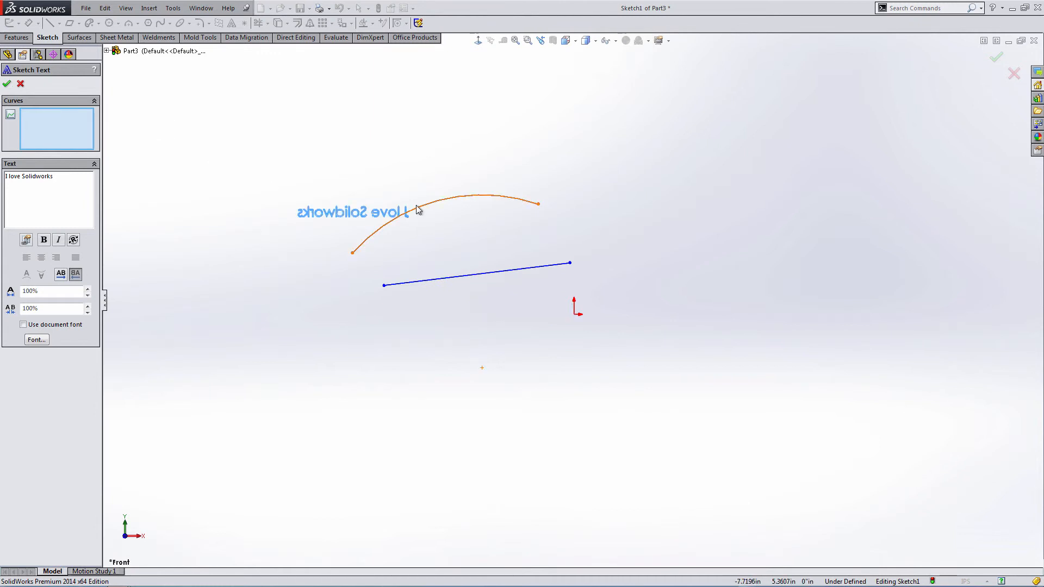
{"action": "left_click", "coordinate": [419, 209]}
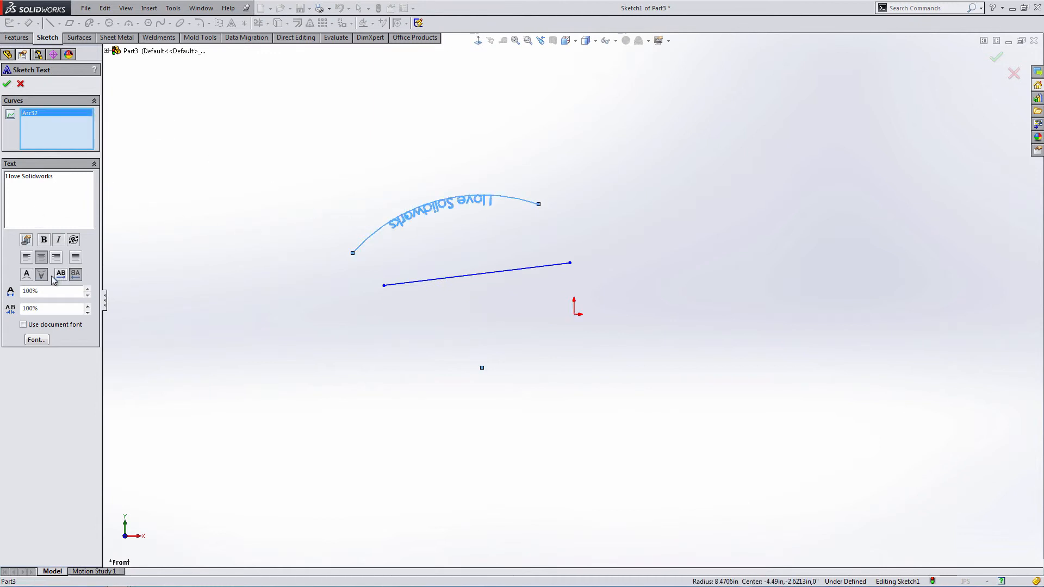
{"action": "left_click", "coordinate": [26, 274]}
{"action": "left_click", "coordinate": [64, 274]}
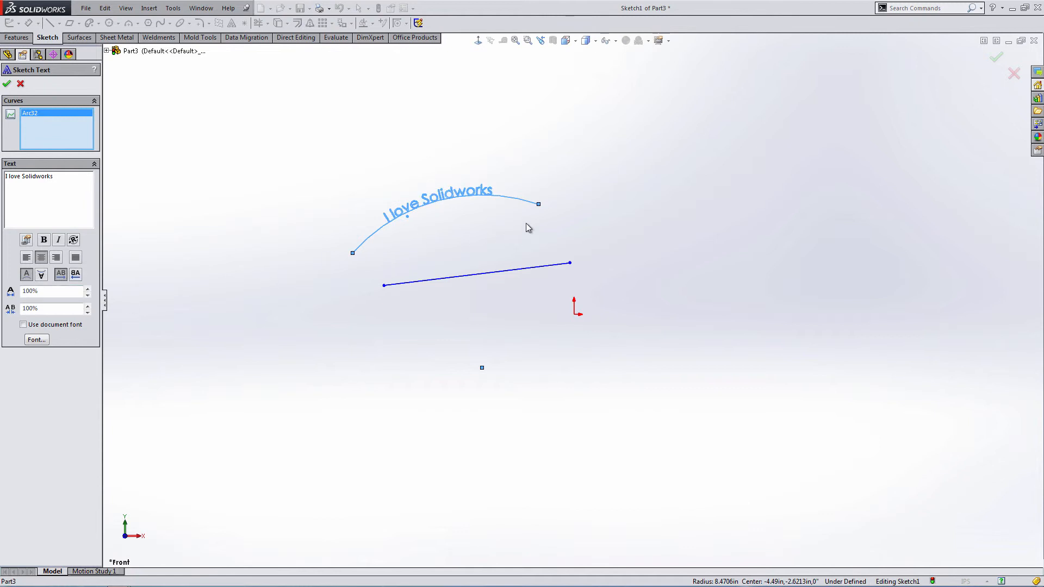
{"action": "left_click", "coordinate": [7, 84]}
Sketch an open, wave-shaped spline through four points, beyond the arc's upper end and above the origin.
{"action": "left_click", "coordinate": [160, 22]}
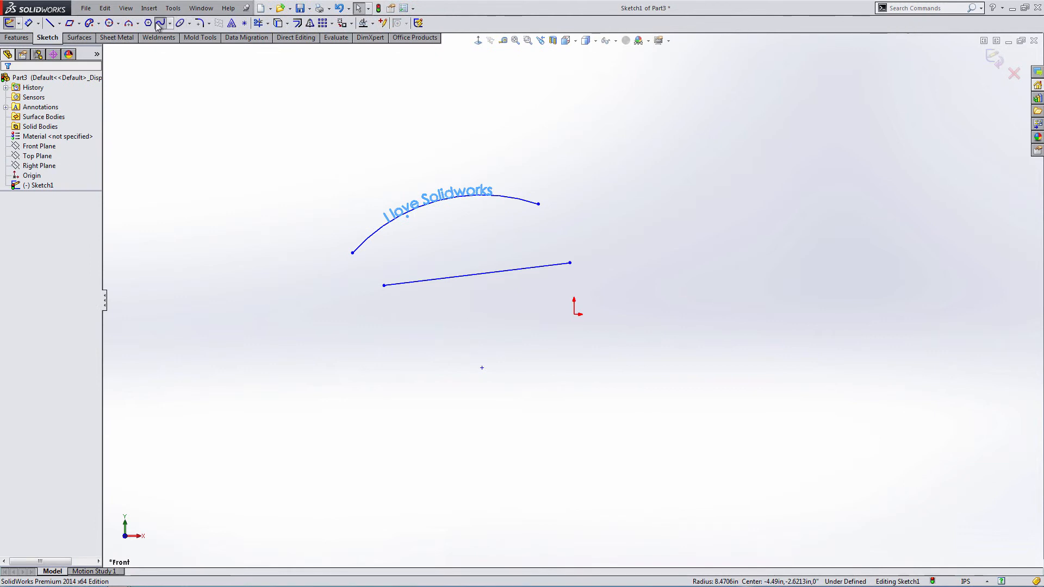
{"action": "left_click", "coordinate": [599, 216]}
{"action": "left_click", "coordinate": [681, 152]}
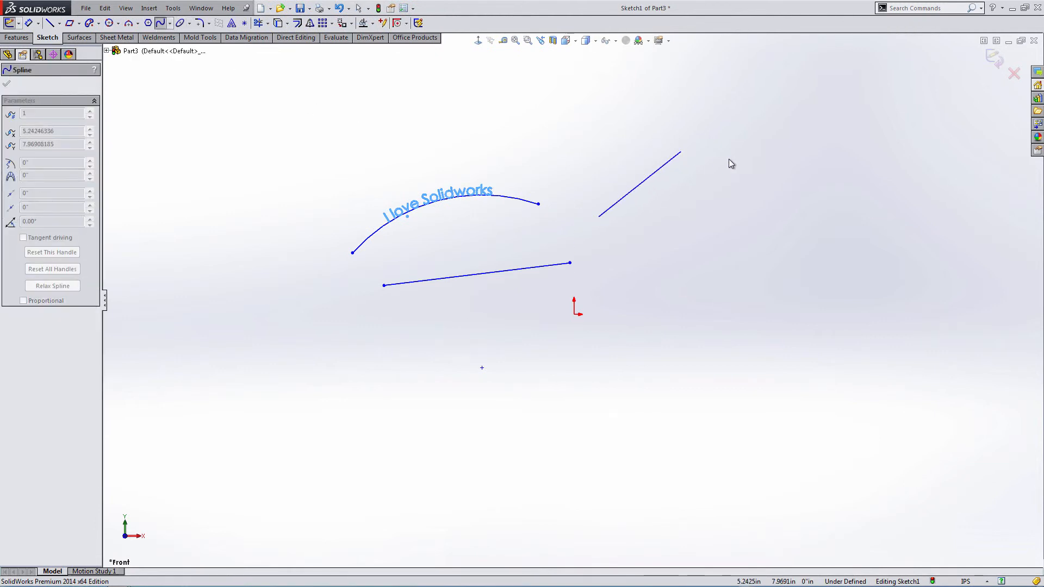
{"action": "left_click", "coordinate": [760, 226]}
{"action": "left_click", "coordinate": [833, 162]}
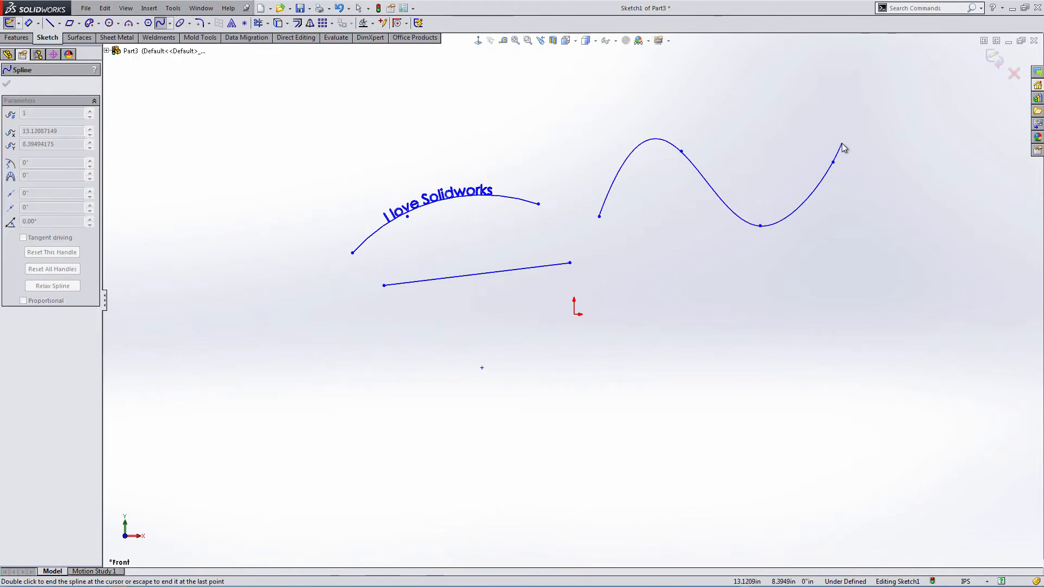
{"action": "right_click", "coordinate": [842, 144]}
{"action": "left_click", "coordinate": [859, 145]}
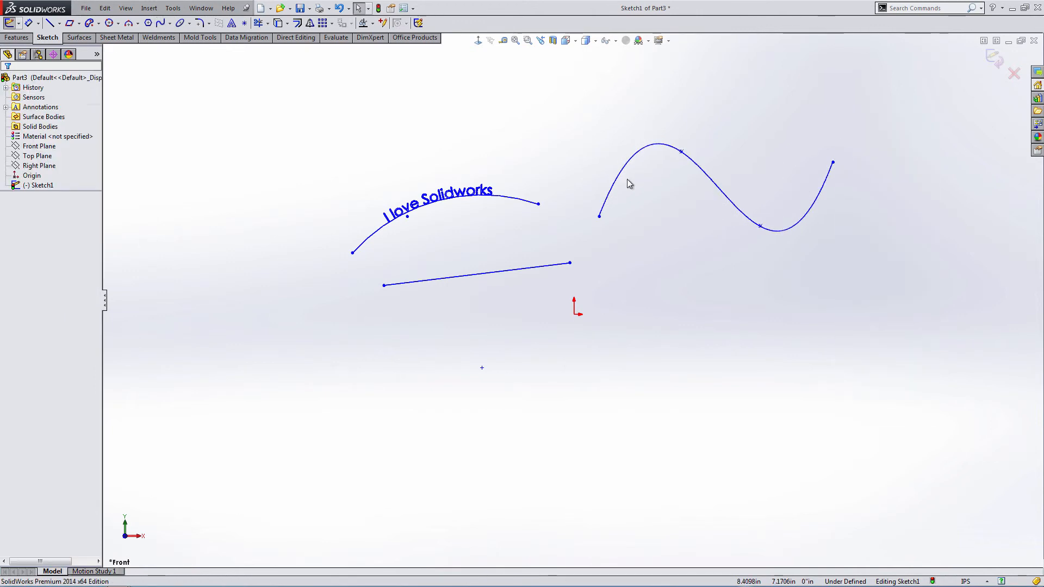
{"action": "double_click", "coordinate": [434, 199]}
{"action": "left_click", "coordinate": [38, 112]}
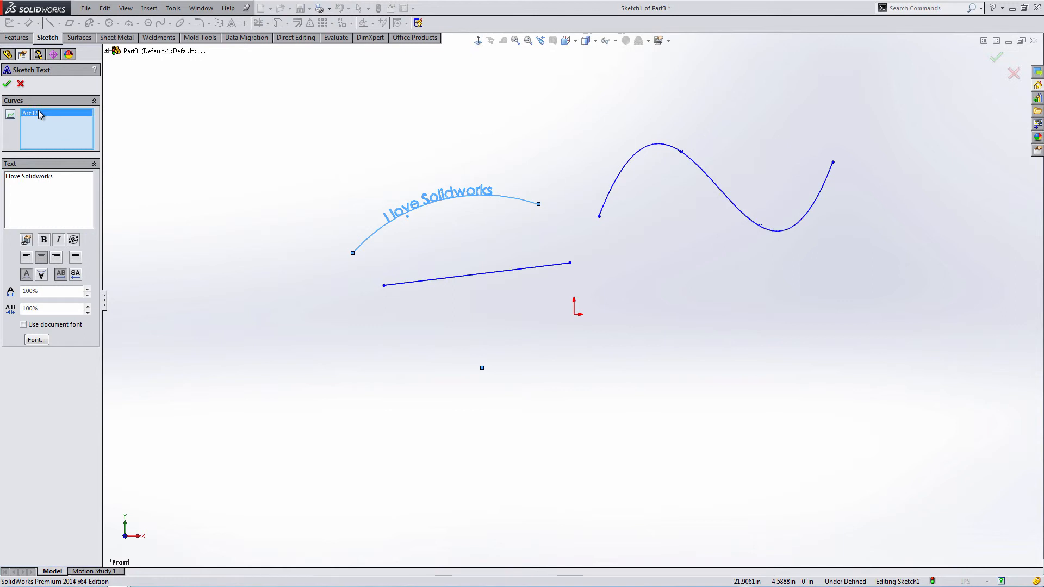
{"action": "key", "text": "Delete"}
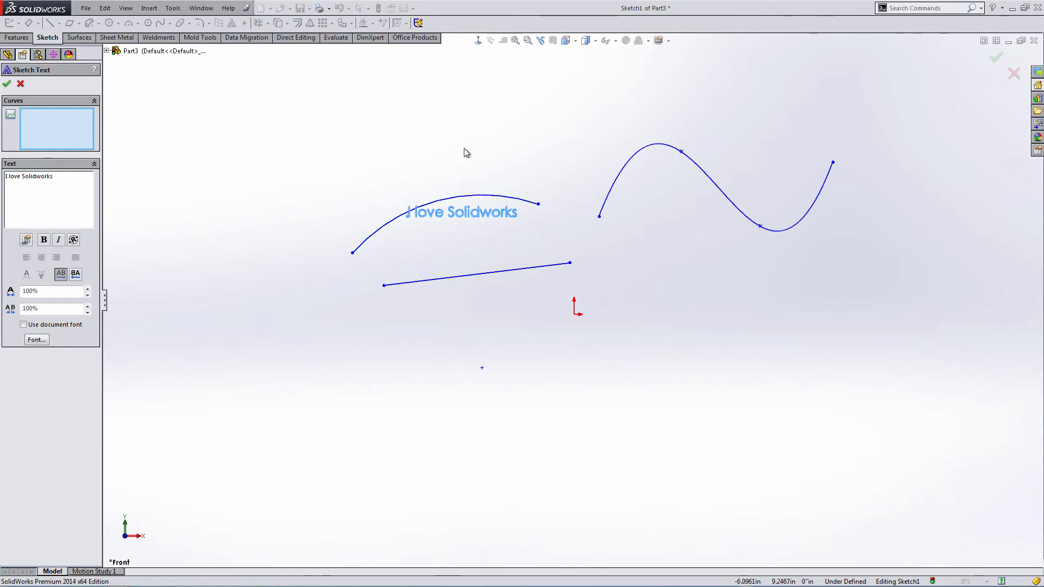
{"action": "left_click", "coordinate": [629, 164]}
{"action": "key", "text": "Escape"}
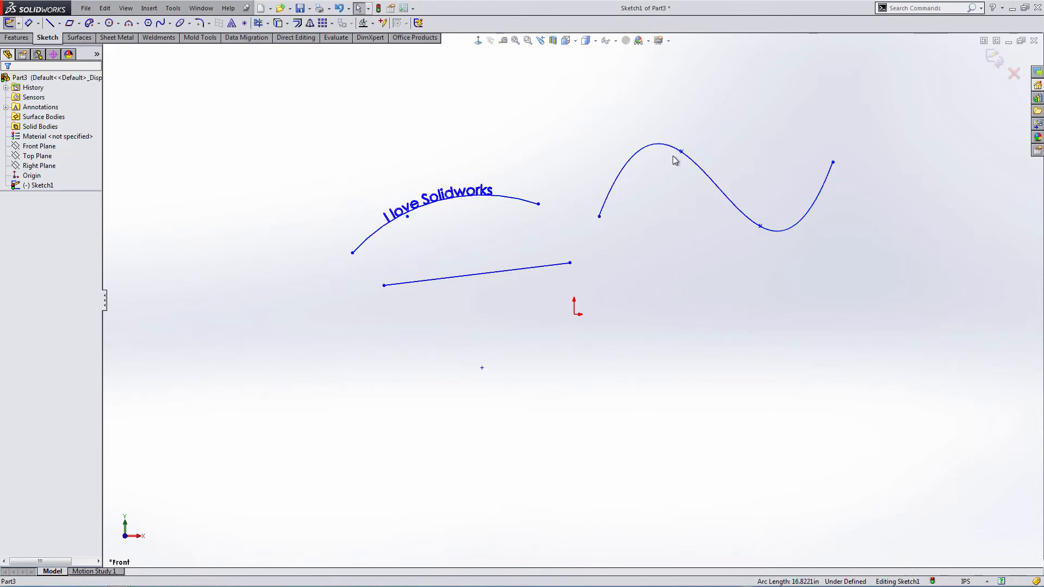
Transfer the "I love Solidworks" text from the arc to the wave-shaped spline and accept the change.
{"action": "double_click", "coordinate": [466, 195]}
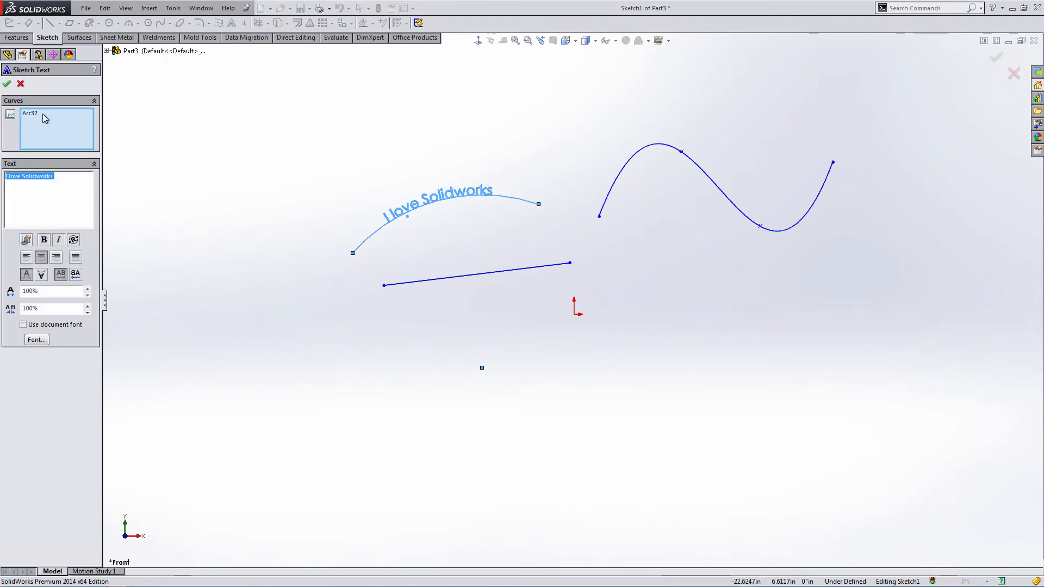
{"action": "left_click", "coordinate": [35, 114]}
{"action": "key", "text": "Delete"}
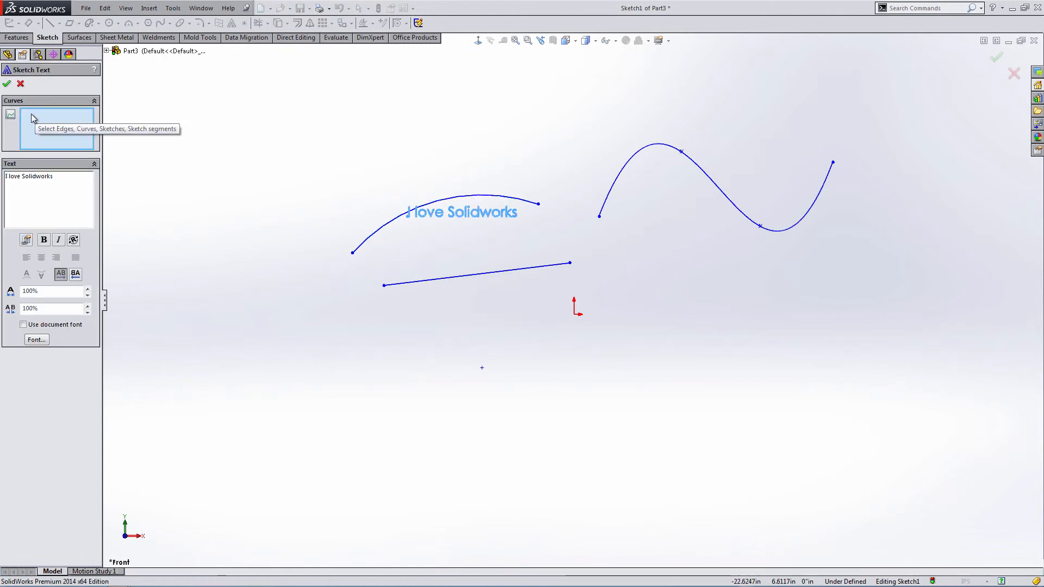
{"action": "left_click", "coordinate": [6, 83]}
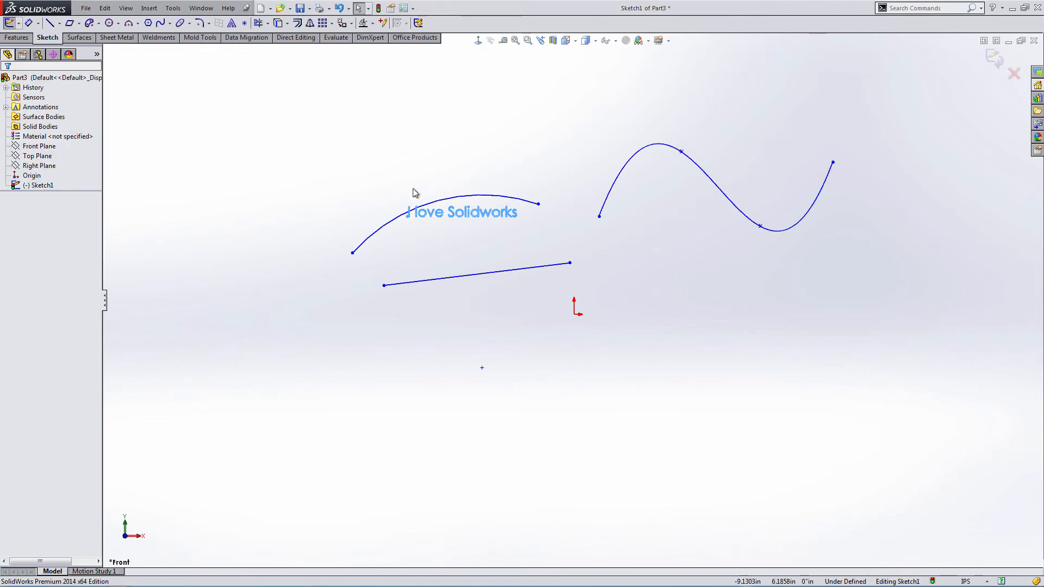
{"action": "double_click", "coordinate": [456, 216]}
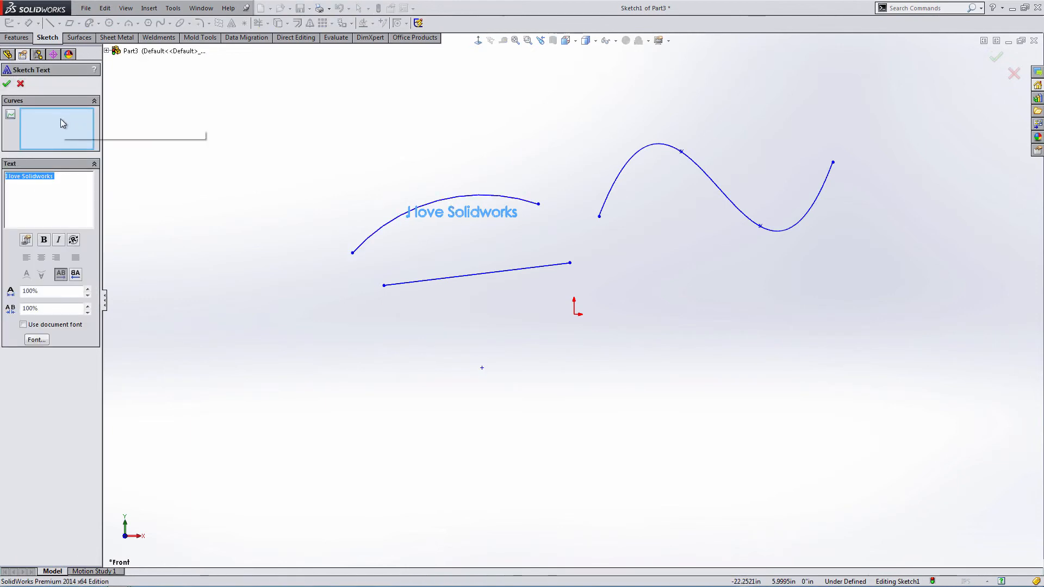
{"action": "left_click", "coordinate": [632, 163]}
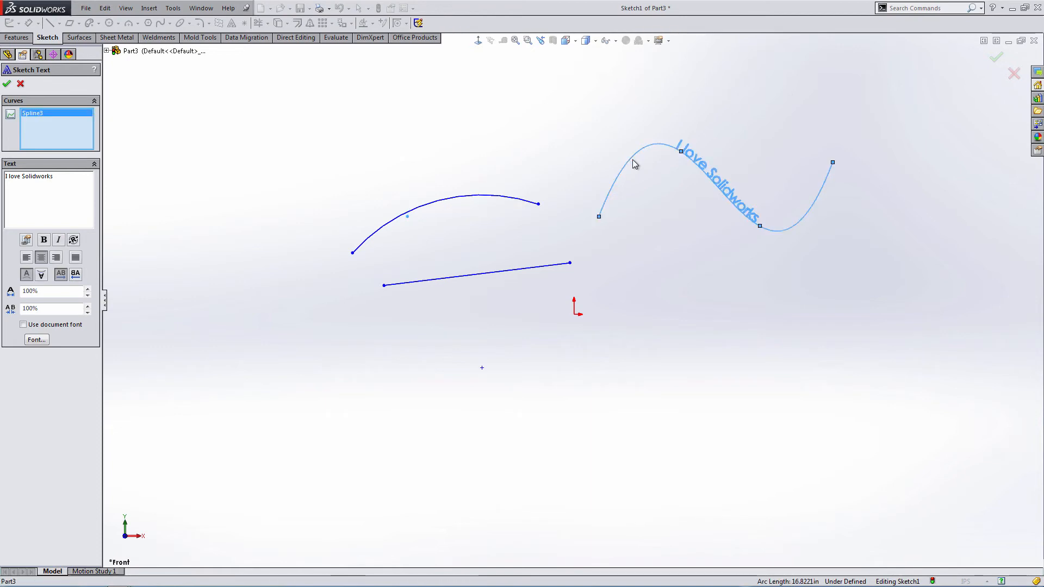
{"action": "right_click", "coordinate": [632, 162]}
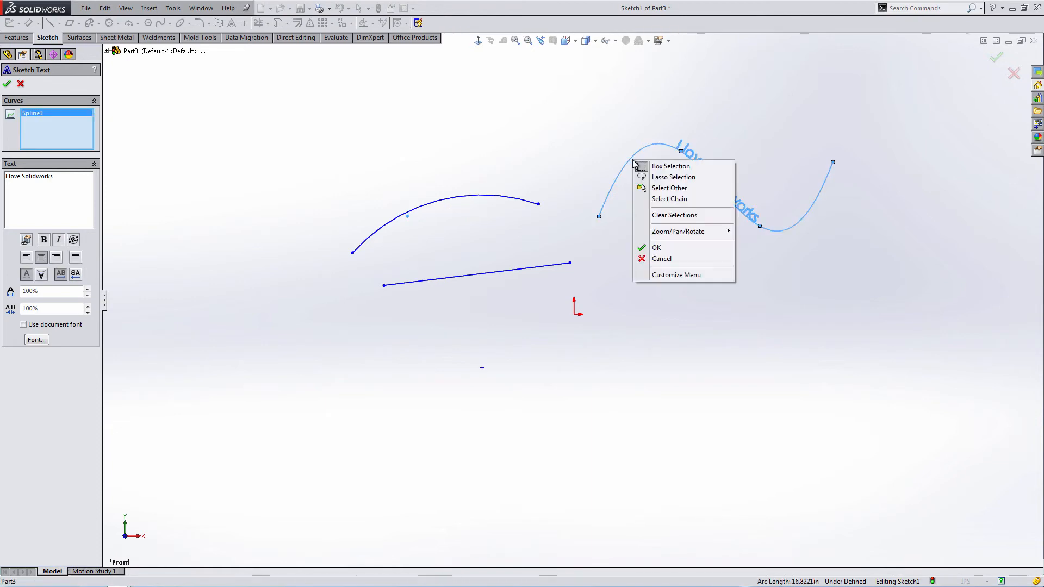
{"action": "left_click", "coordinate": [656, 247]}
{"action": "left_click", "coordinate": [594, 221]}
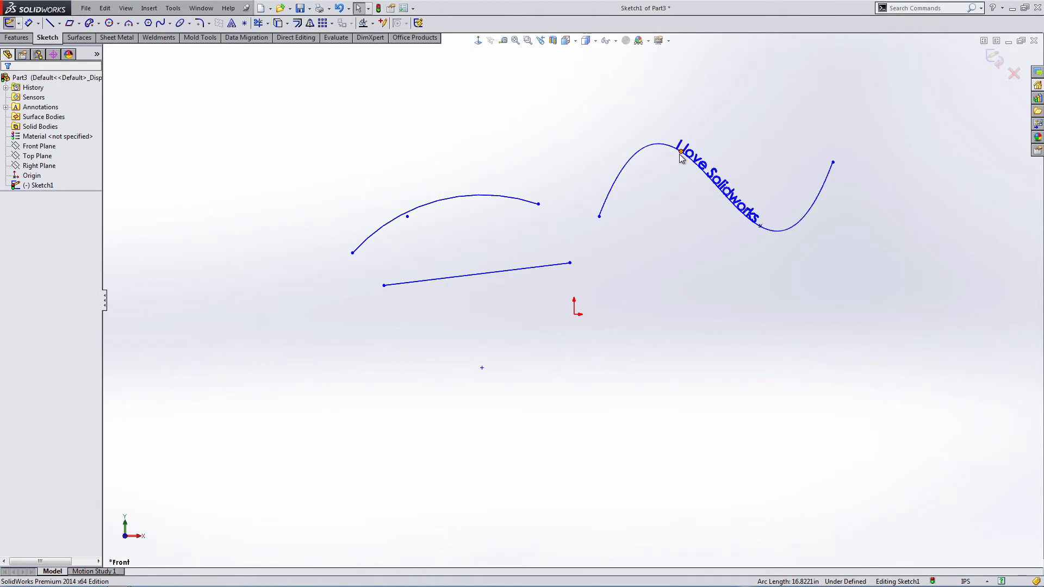
Reshape the spline by moving its second point to about X 8.20, Y 5.57 in and its outer end to about X 11.87, Y 10.95 in.
{"action": "left_click_drag", "start_coordinate": [680, 153], "coordinate": [741, 200]}
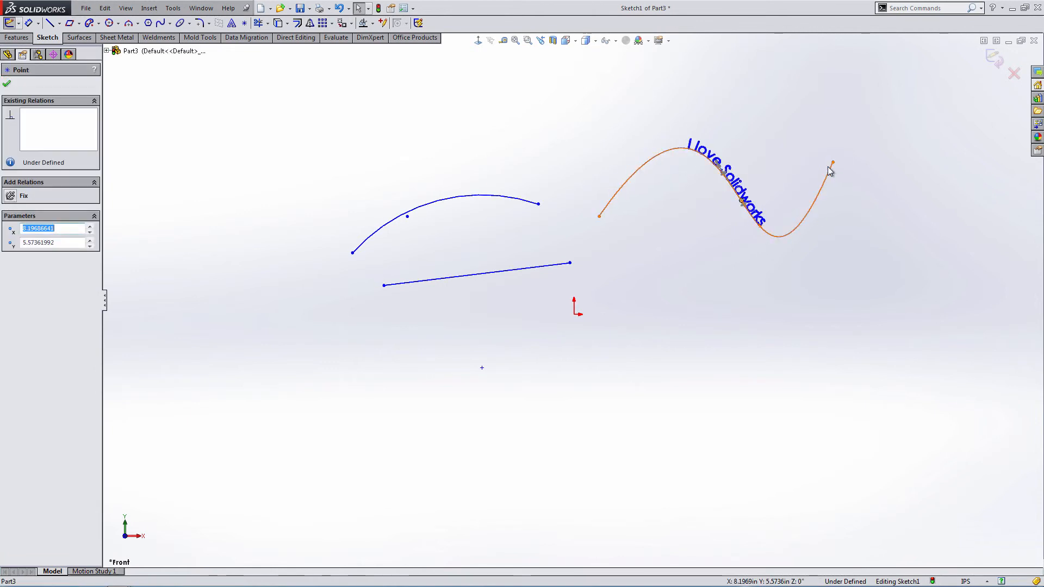
{"action": "left_click_drag", "start_coordinate": [834, 163], "coordinate": [816, 90]}
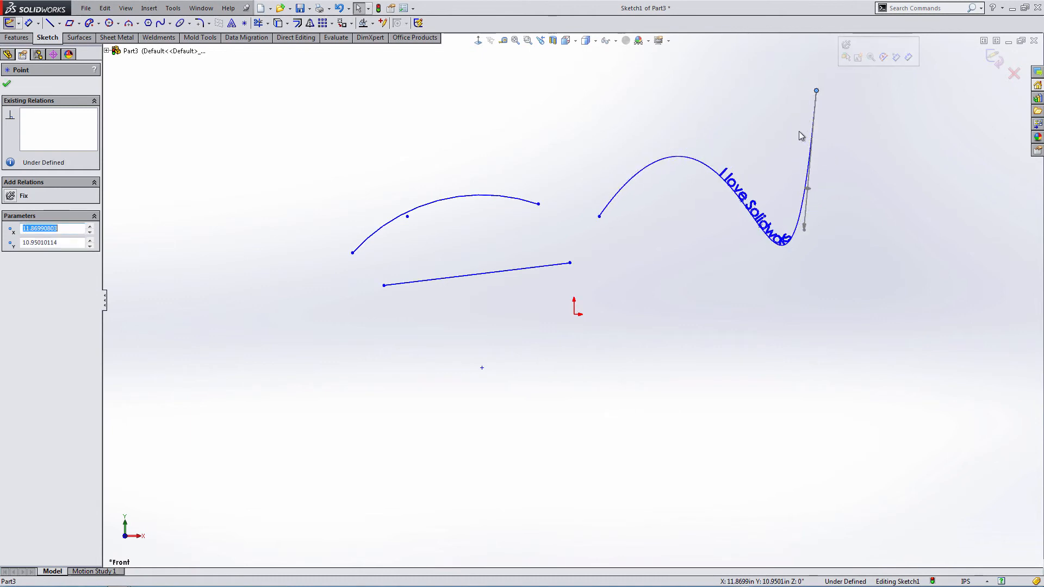
{"action": "scroll", "coordinate": [785, 268], "scroll_direction": "down", "scroll_amount": 8}
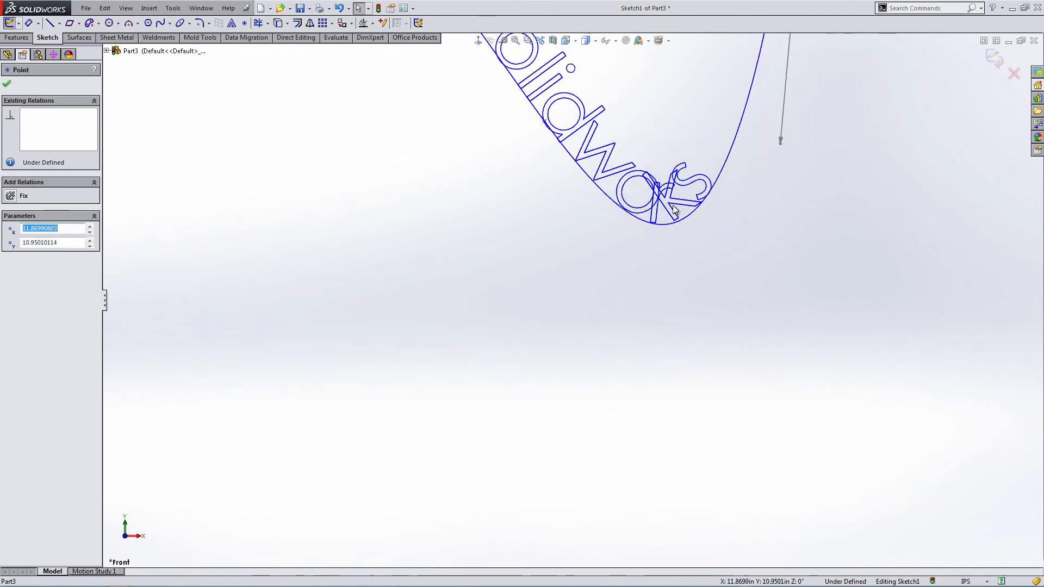
{"action": "scroll", "coordinate": [673, 206], "scroll_direction": "up", "scroll_amount": 3}
{"action": "scroll", "coordinate": [674, 210], "scroll_direction": "up", "scroll_amount": 4}
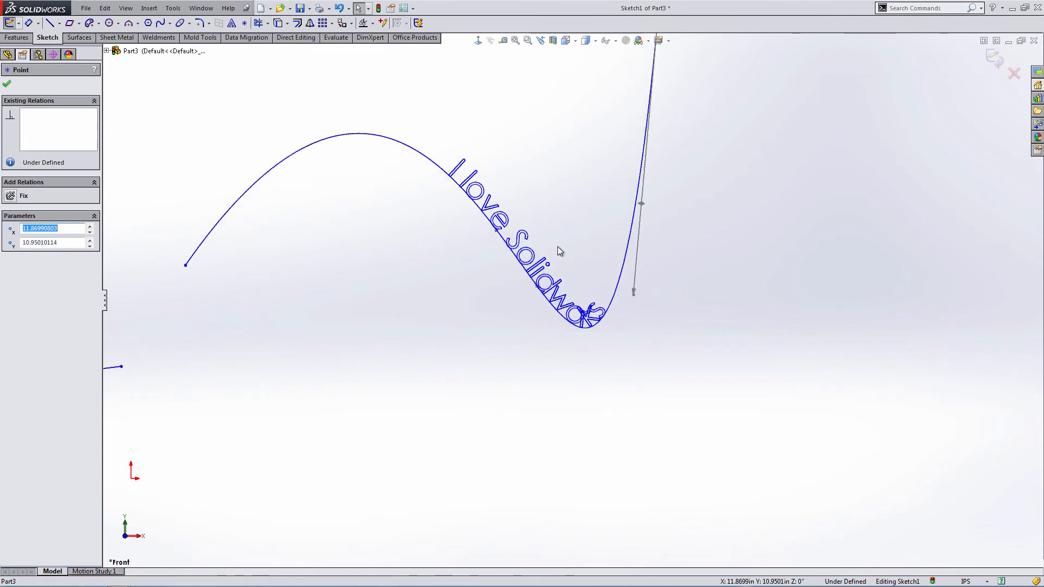
{"action": "scroll", "coordinate": [625, 180], "scroll_direction": "up", "scroll_amount": 2}
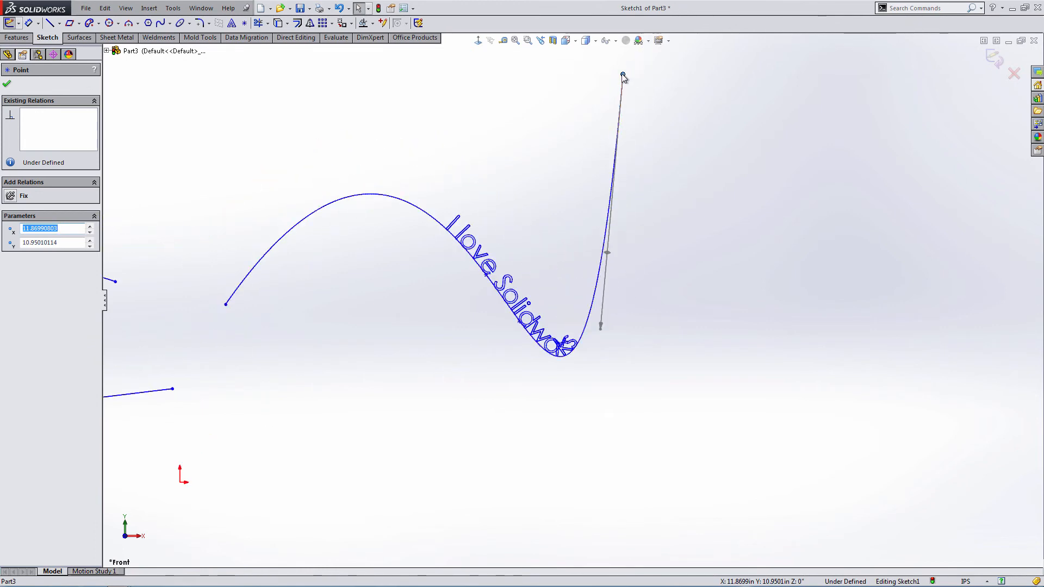
Pull the spline's raised outer end point down and slightly inward to relax the bend beneath the text.
{"action": "left_click_drag", "start_coordinate": [623, 74], "coordinate": [595, 156]}
{"action": "scroll", "coordinate": [596, 157], "scroll_direction": "down", "scroll_amount": 1}
{"action": "left_click", "coordinate": [490, 173]}
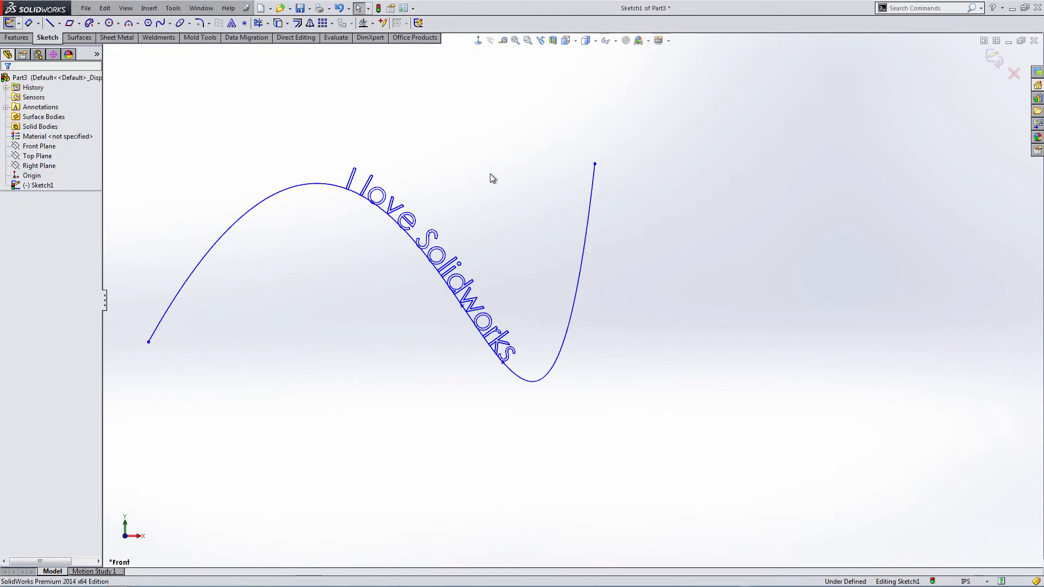
{"action": "scroll", "coordinate": [598, 151], "scroll_direction": "up", "scroll_amount": 3}
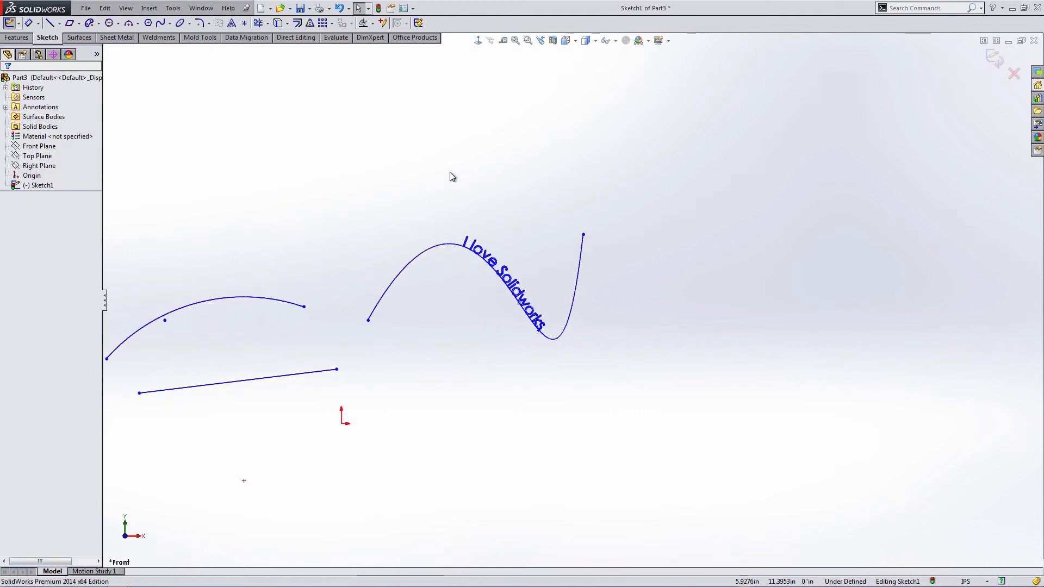
Sketch a six-sided polygon with an inscribed circle beyond the spline's outer end, with sides about 2.76 in long.
{"action": "left_click", "coordinate": [147, 22]}
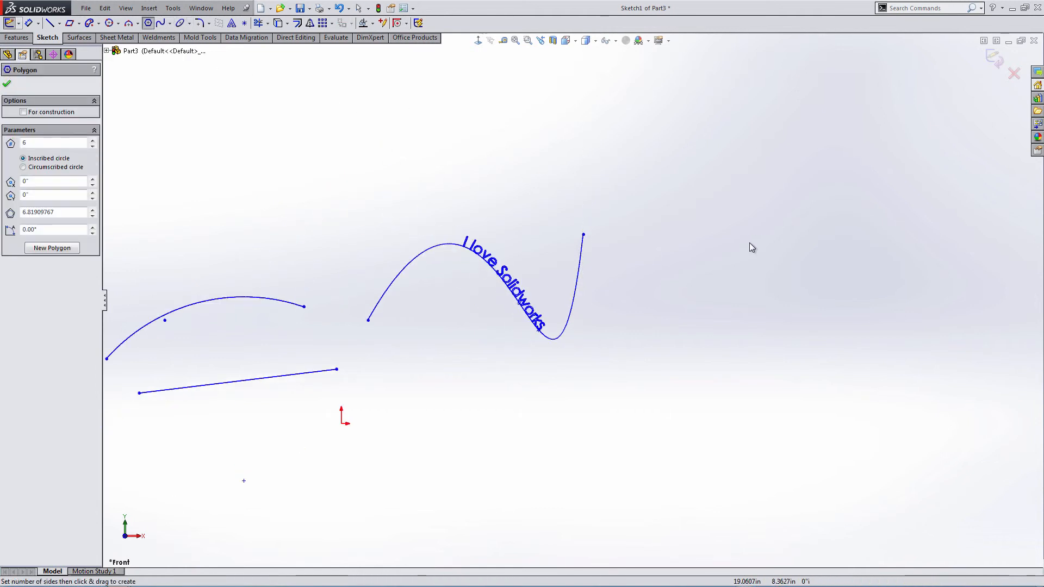
{"action": "mouse_move", "coordinate": [749, 242]}
{"action": "left_mouse_down"}
{"action": "mouse_move", "coordinate": [783, 237]}
{"action": "mouse_move", "coordinate": [802, 210]}
{"action": "left_mouse_up"}
{"action": "key", "text": "Escape"}
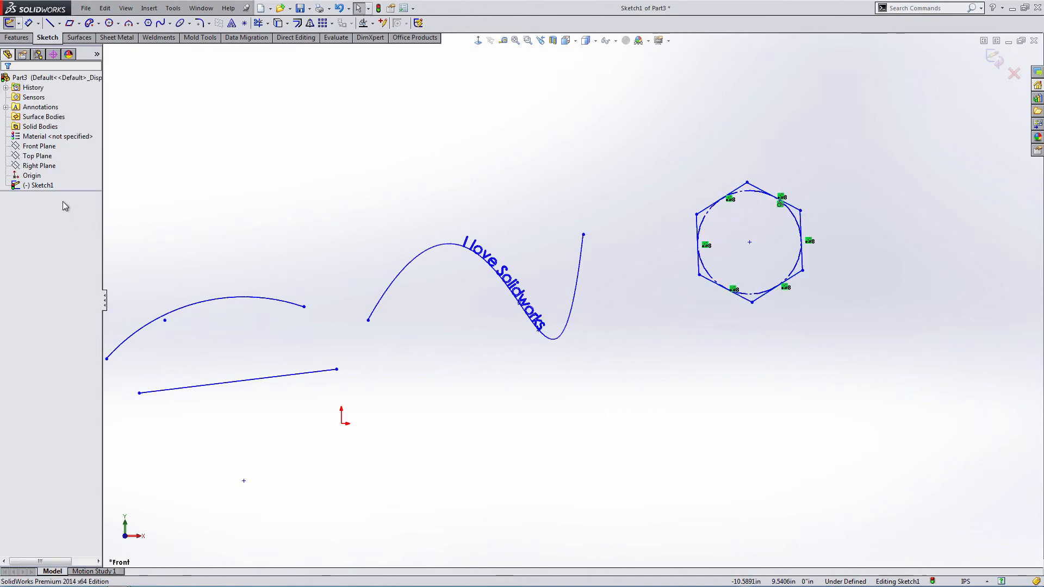
Reassign the "I love Solidworks" text from the spline to the hexagon's two upper sides and the adjoining right side.
{"action": "double_click", "coordinate": [487, 250]}
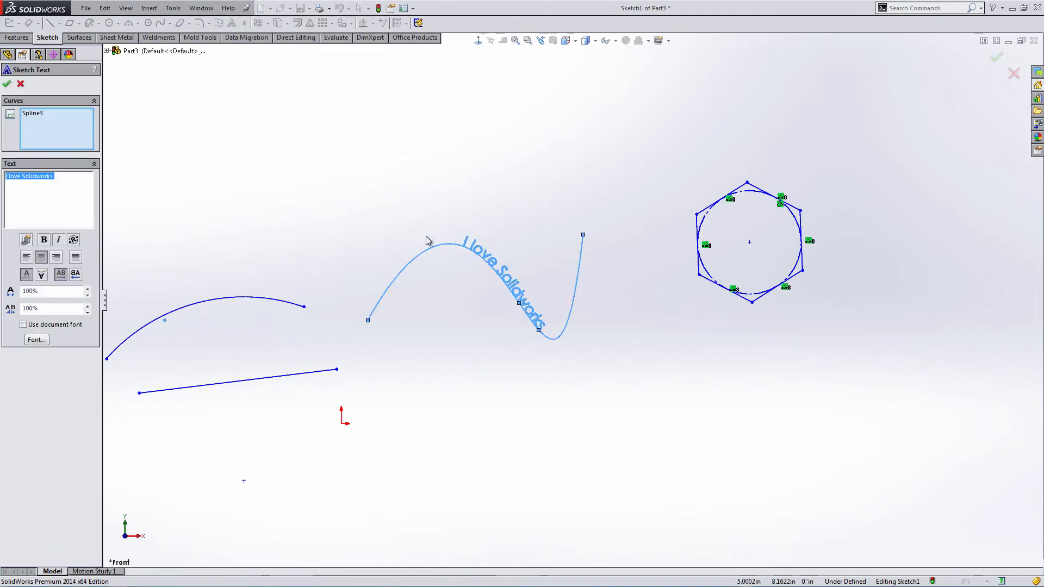
{"action": "left_click", "coordinate": [39, 118]}
{"action": "key", "text": "Delete"}
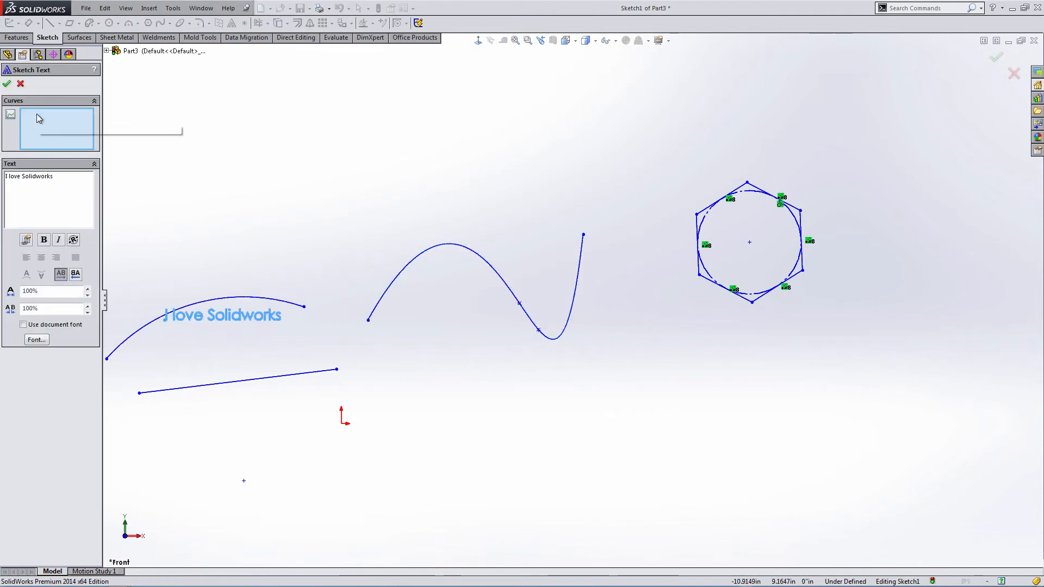
{"action": "left_click", "coordinate": [746, 188]}
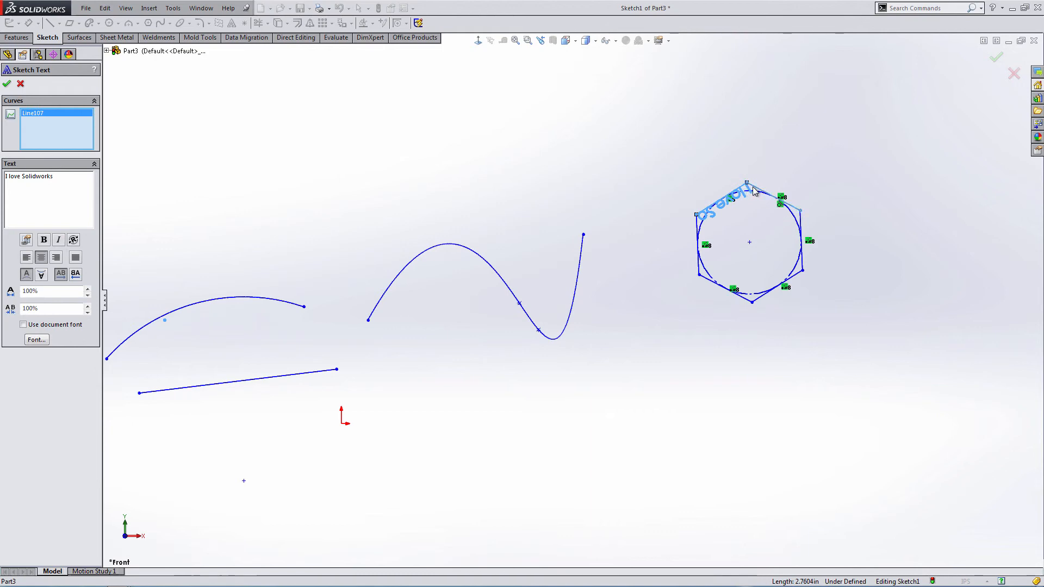
{"action": "left_click", "coordinate": [753, 188]}
{"action": "left_click", "coordinate": [802, 227]}
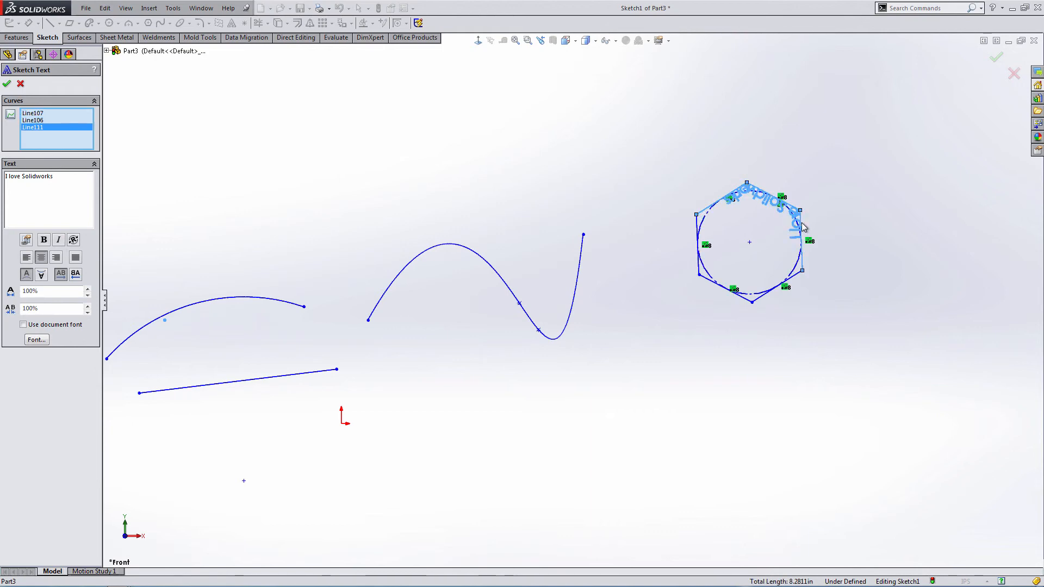
Flip the hexagon's text vertically and horizontally so it reads along the outside, and accept the text.
{"action": "left_click", "coordinate": [42, 275]}
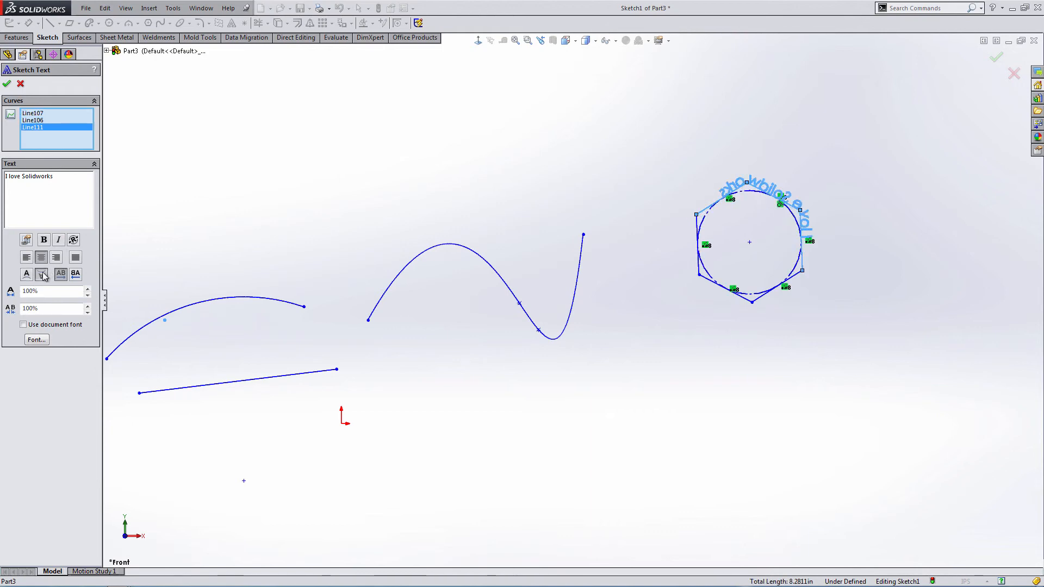
{"action": "left_click", "coordinate": [75, 274]}
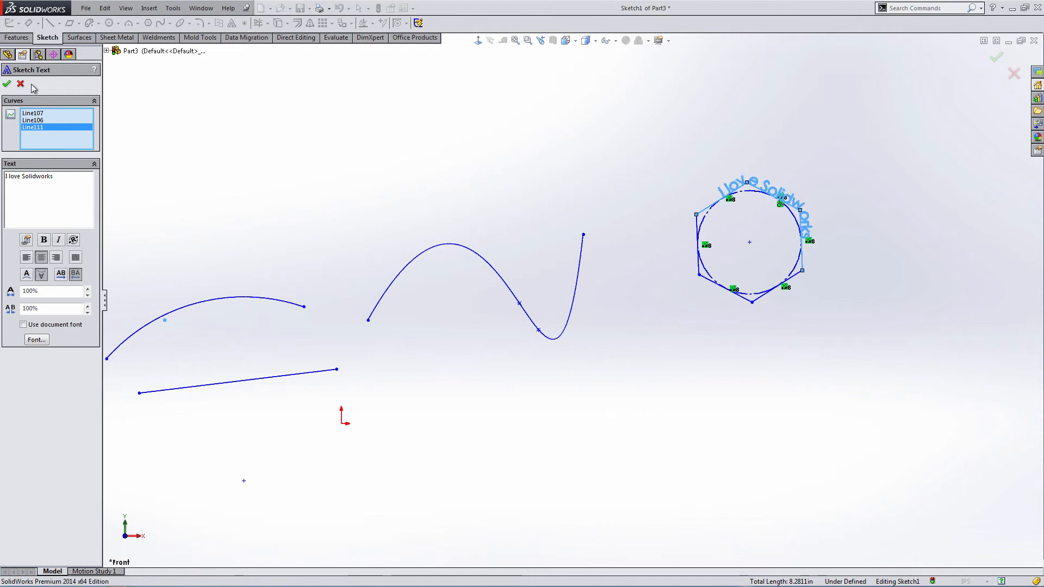
{"action": "left_click", "coordinate": [11, 84]}
Delete all the sketch entities and the text, confirming the deletions and turning off further delete confirmations.
{"action": "scroll", "coordinate": [767, 218], "scroll_direction": "down", "scroll_amount": 6}
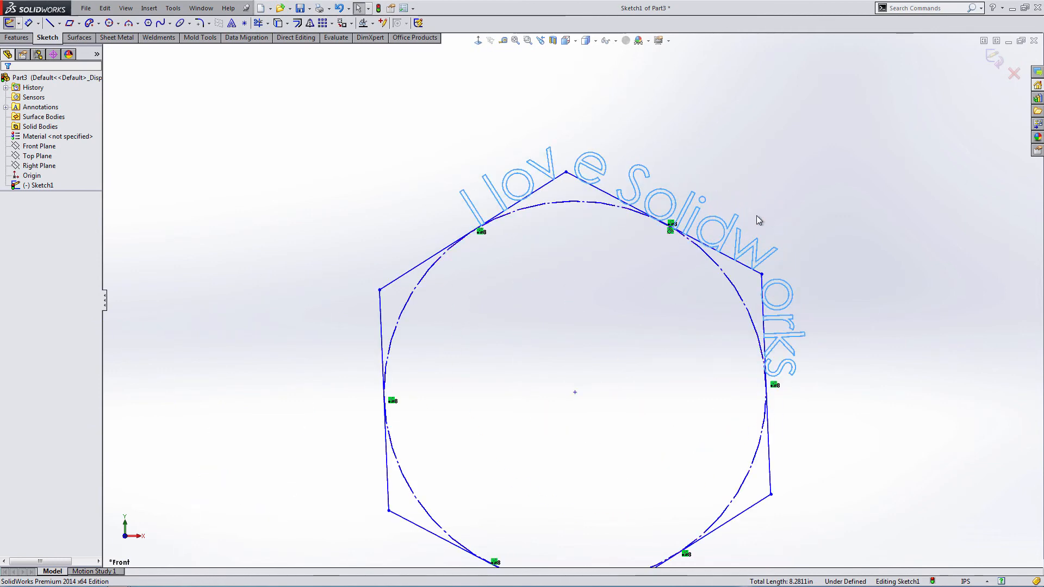
{"action": "scroll", "coordinate": [619, 231], "scroll_direction": "up", "scroll_amount": 5}
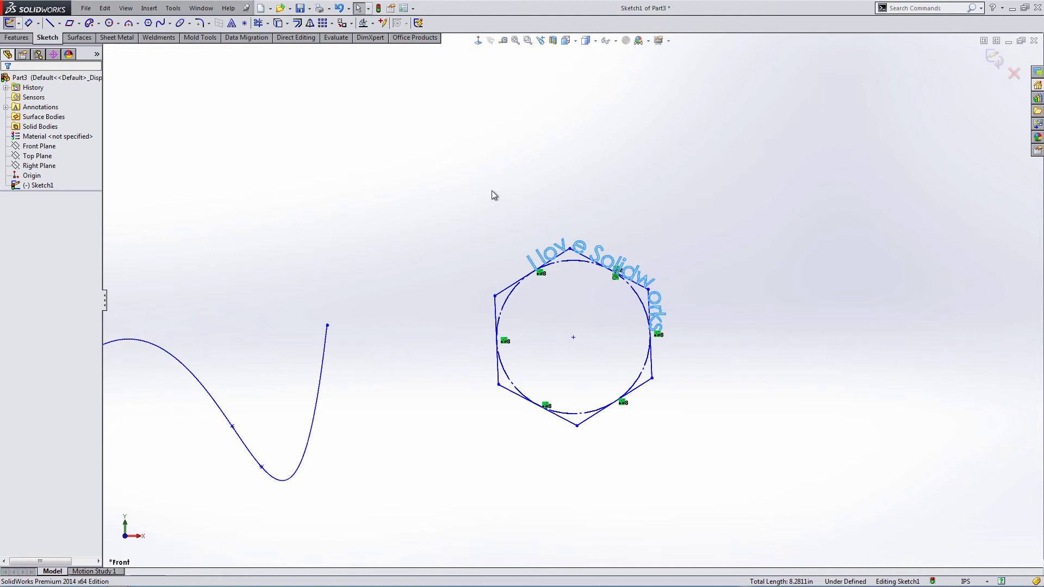
{"action": "scroll", "coordinate": [692, 269], "scroll_direction": "up", "scroll_amount": 3}
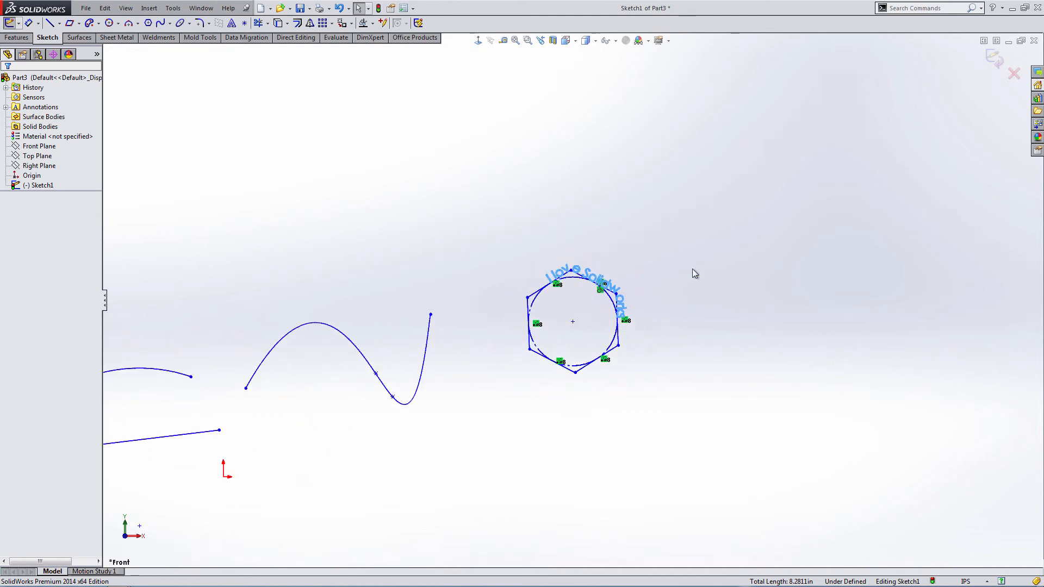
{"action": "scroll", "coordinate": [478, 294], "scroll_direction": "up", "scroll_amount": 3}
{"action": "scroll", "coordinate": [357, 330], "scroll_direction": "down", "scroll_amount": 3}
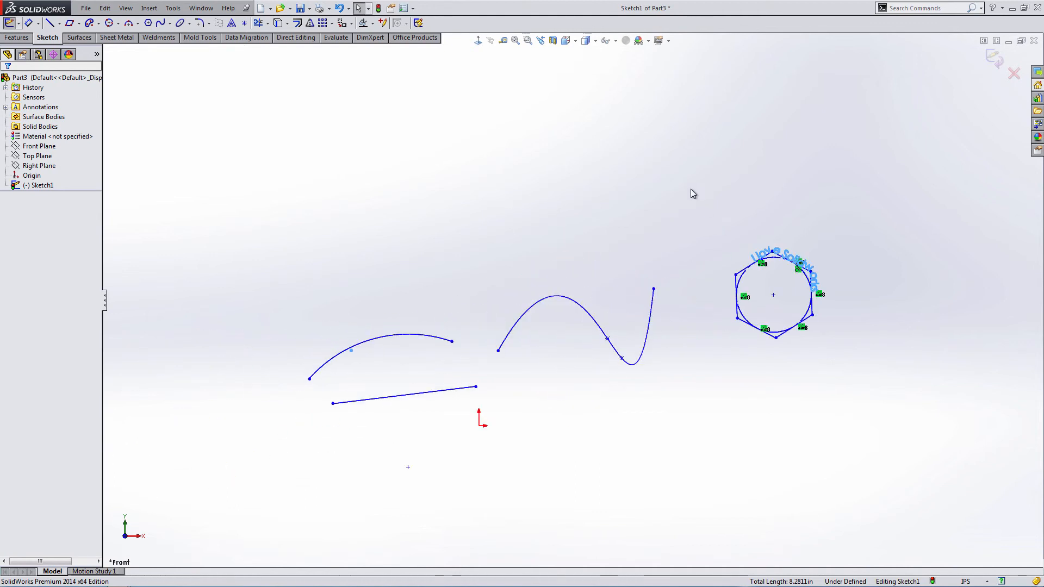
{"action": "mouse_move", "coordinate": [901, 148]}
{"action": "left_mouse_down"}
{"action": "mouse_move", "coordinate": [874, 173]}
{"action": "mouse_move", "coordinate": [226, 497]}
{"action": "left_mouse_up"}
{"action": "key", "text": "Delete"}
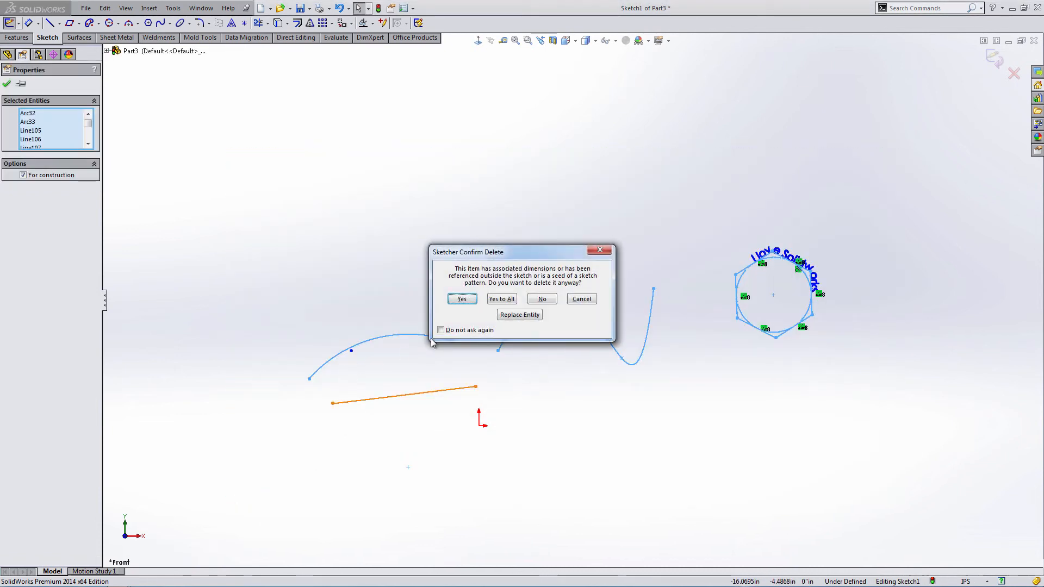
{"action": "left_click", "coordinate": [466, 303]}
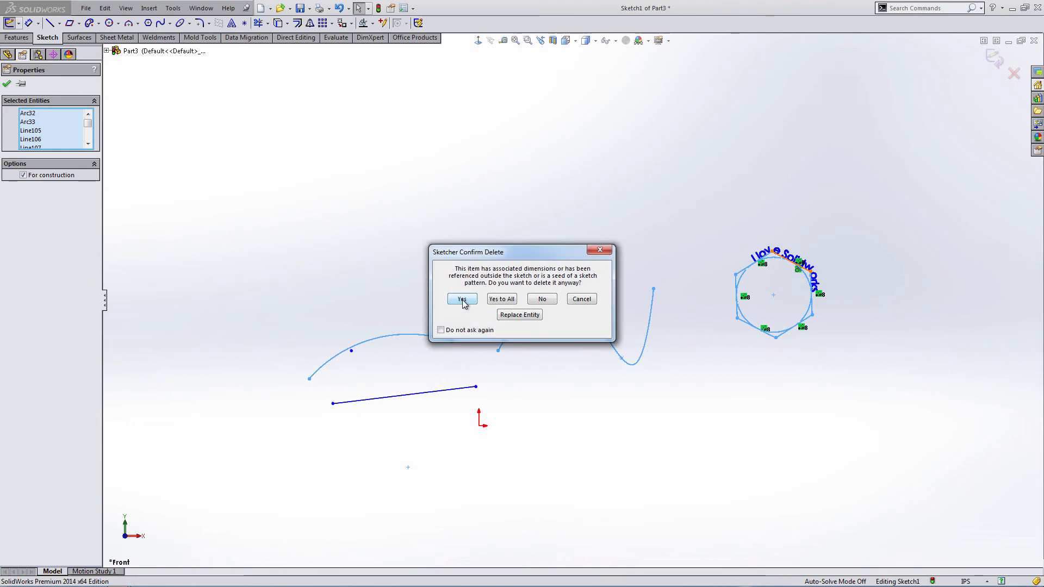
{"action": "left_click", "coordinate": [465, 302]}
{"action": "left_click", "coordinate": [441, 330]}
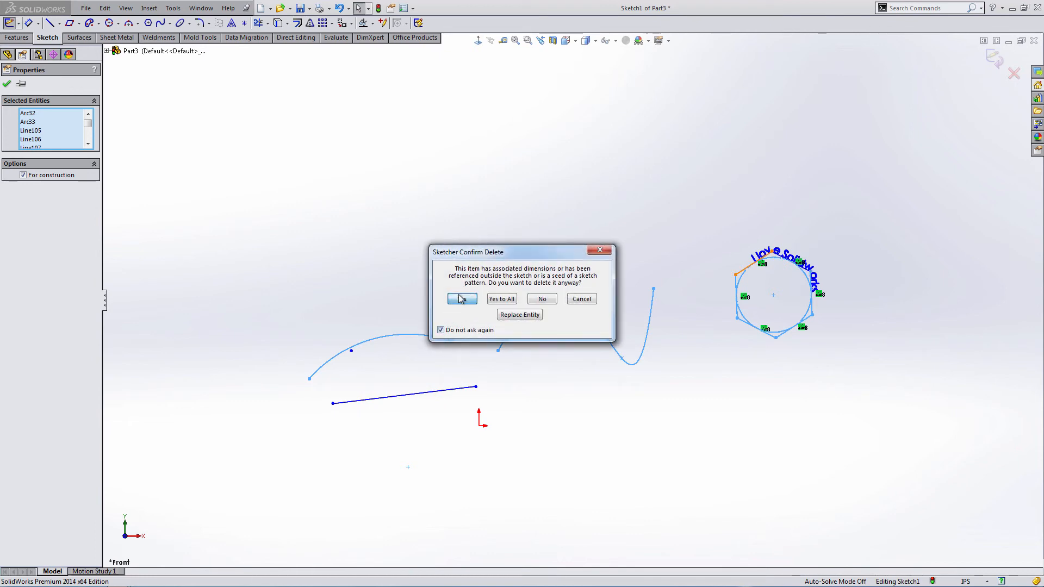
{"action": "left_click", "coordinate": [462, 299]}
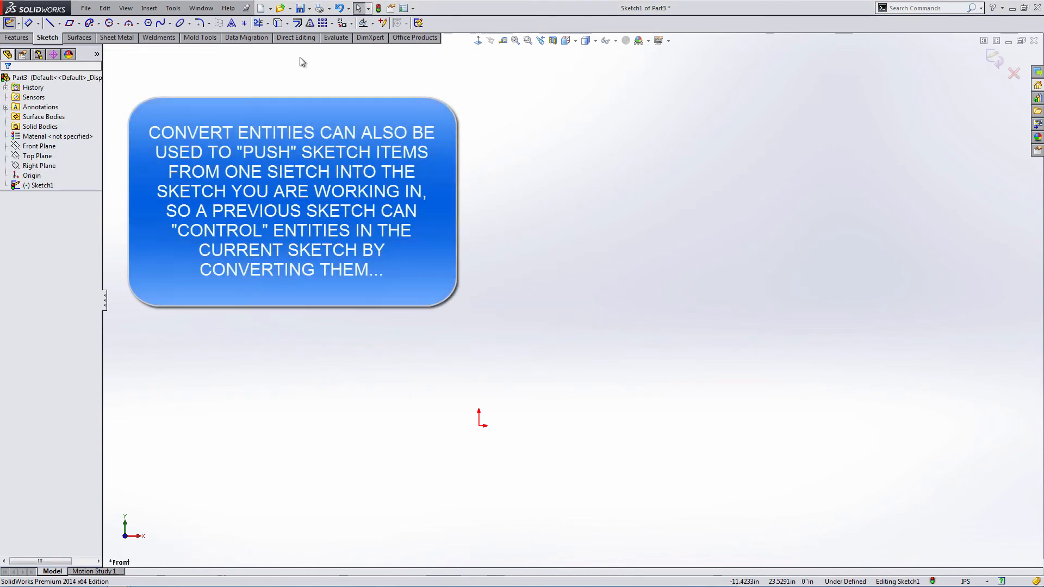
{"action": "left_click", "coordinate": [288, 24]}
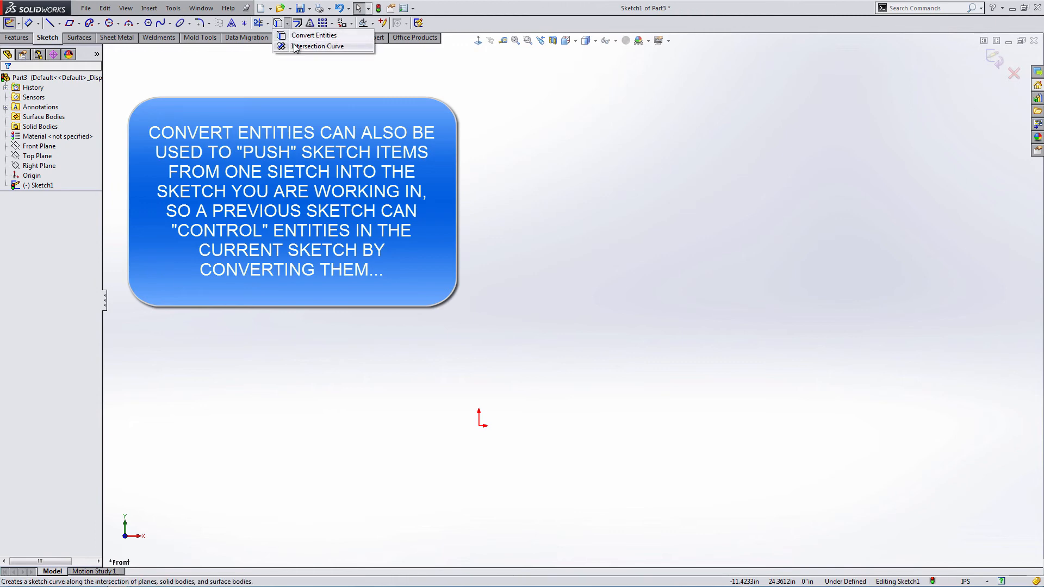
{"action": "left_click", "coordinate": [313, 92]}
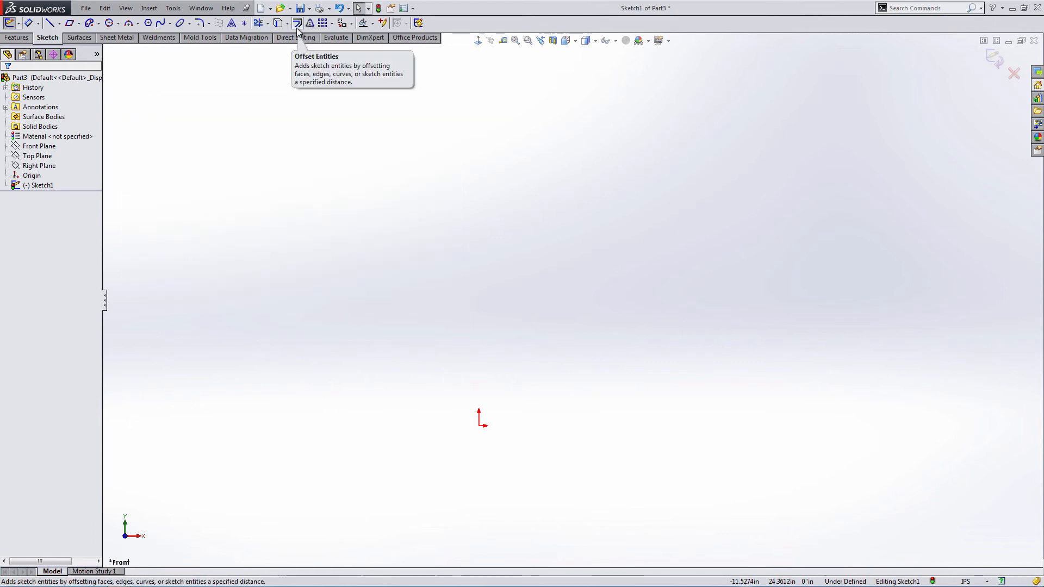
Sketch a vertical line about 7.52 in long above the origin.
{"action": "left_click", "coordinate": [50, 23]}
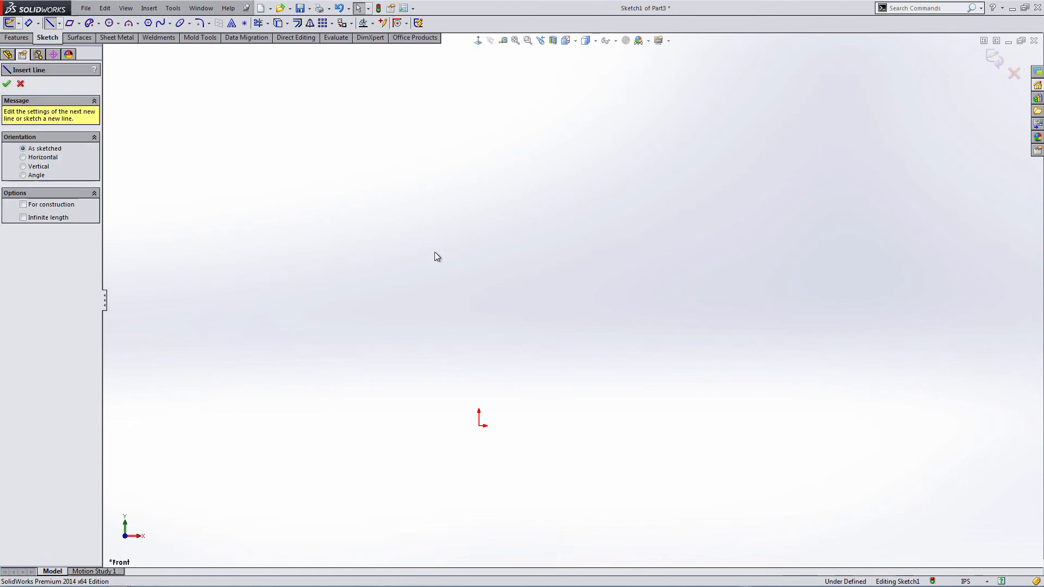
{"action": "left_click", "coordinate": [483, 239]}
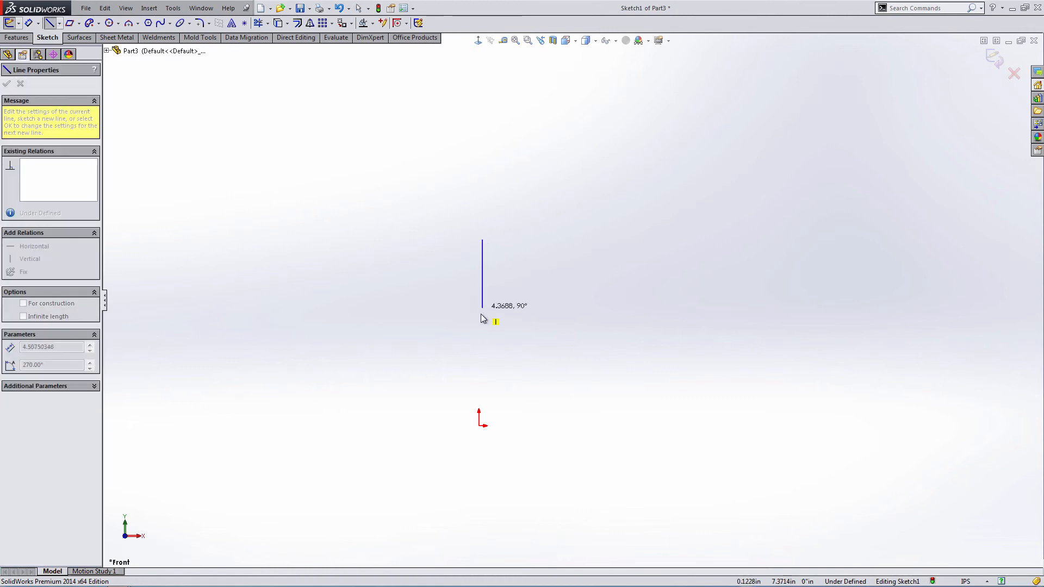
{"action": "left_click", "coordinate": [481, 357]}
{"action": "key", "text": "Escape"}
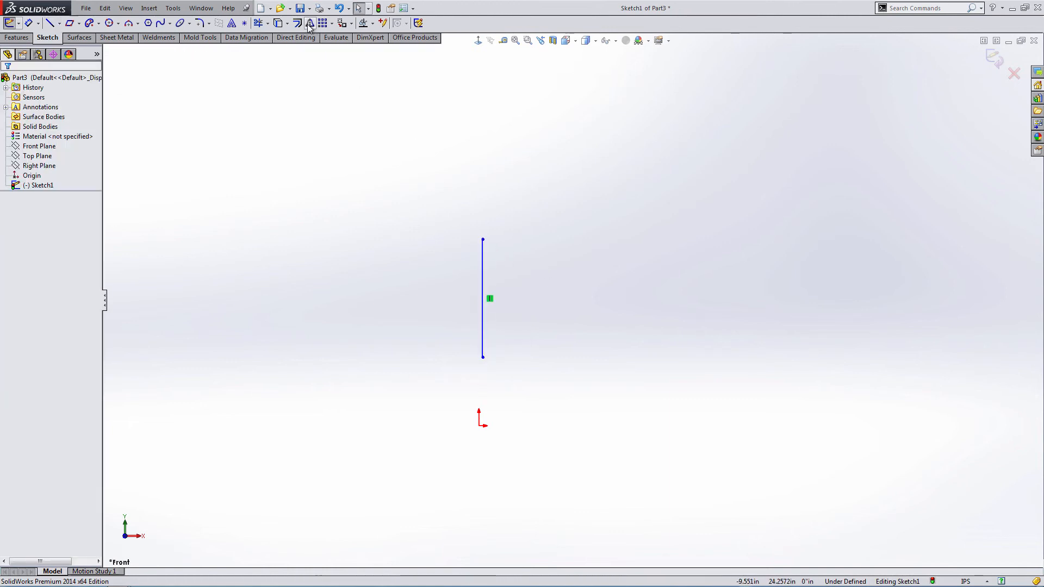
Offset the vertical line 2 in bi-directionally, making the base line construction geometry and capping the ends with arcs.
{"action": "left_click", "coordinate": [298, 23]}
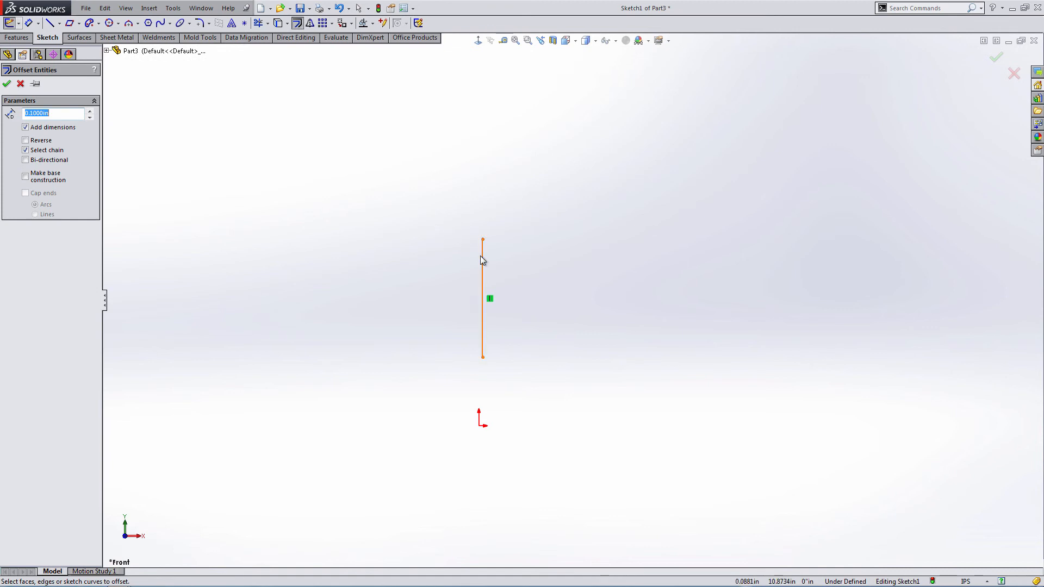
{"action": "left_click", "coordinate": [481, 257]}
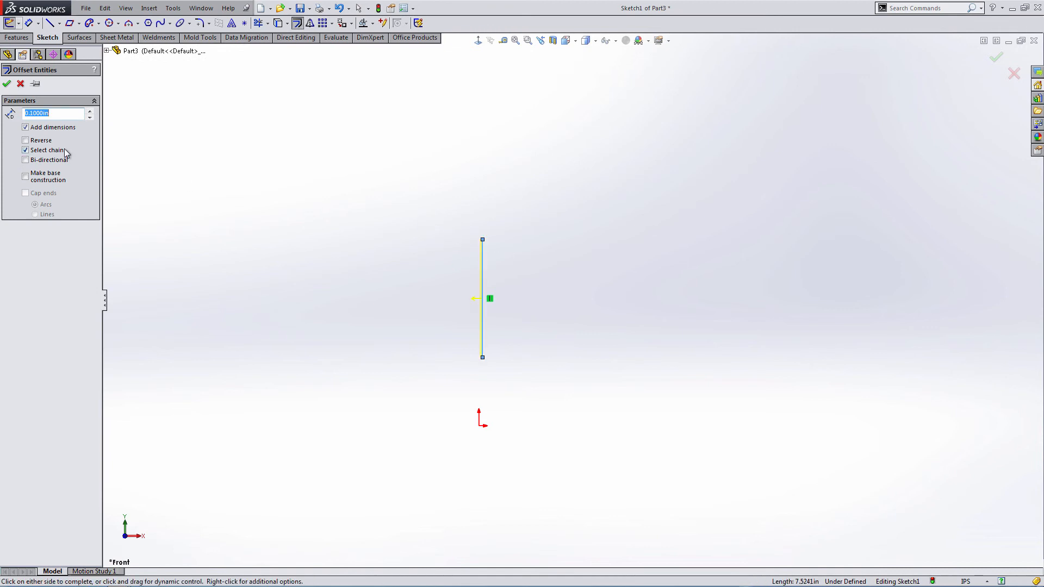
{"action": "type", "text": "2"}
{"action": "left_click", "coordinate": [29, 163]}
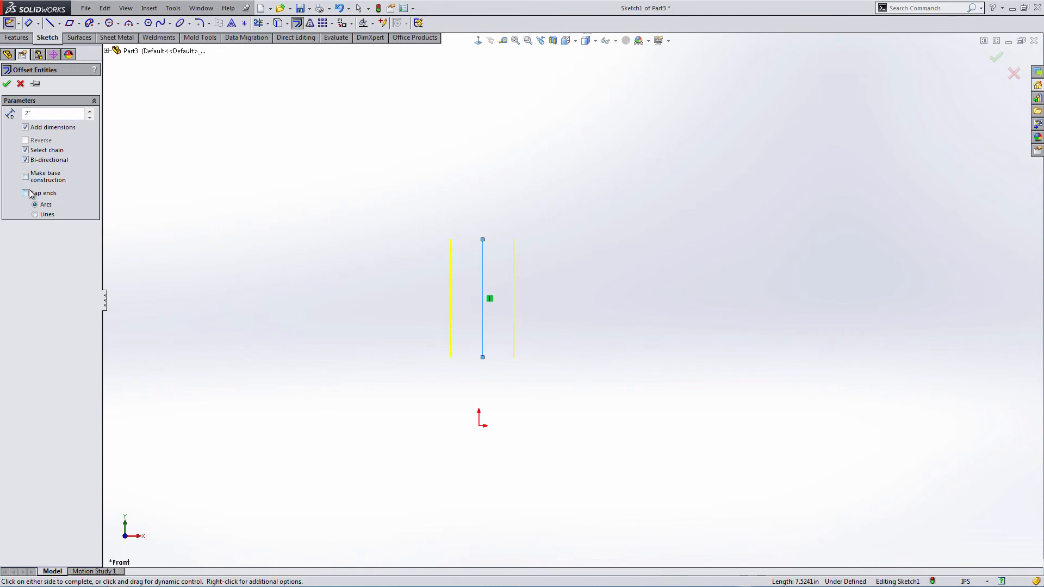
{"action": "left_click", "coordinate": [25, 177]}
{"action": "left_click", "coordinate": [43, 193]}
{"action": "left_click", "coordinate": [6, 84]}
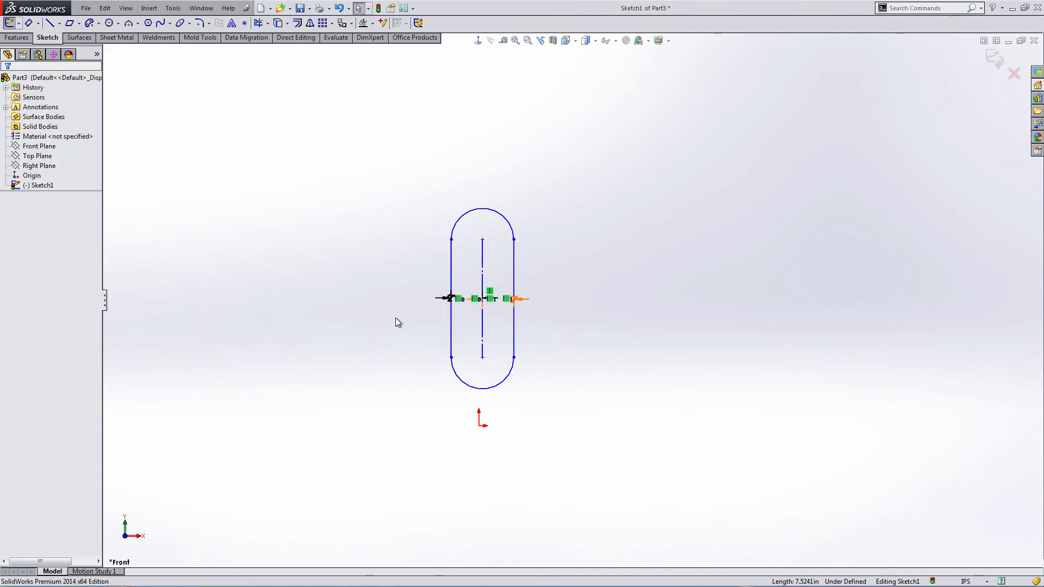
Reposition the slot's two offset dimensions above the relation symbols and outside its two straight sides.
{"action": "scroll", "coordinate": [408, 314], "scroll_direction": "down", "scroll_amount": 3}
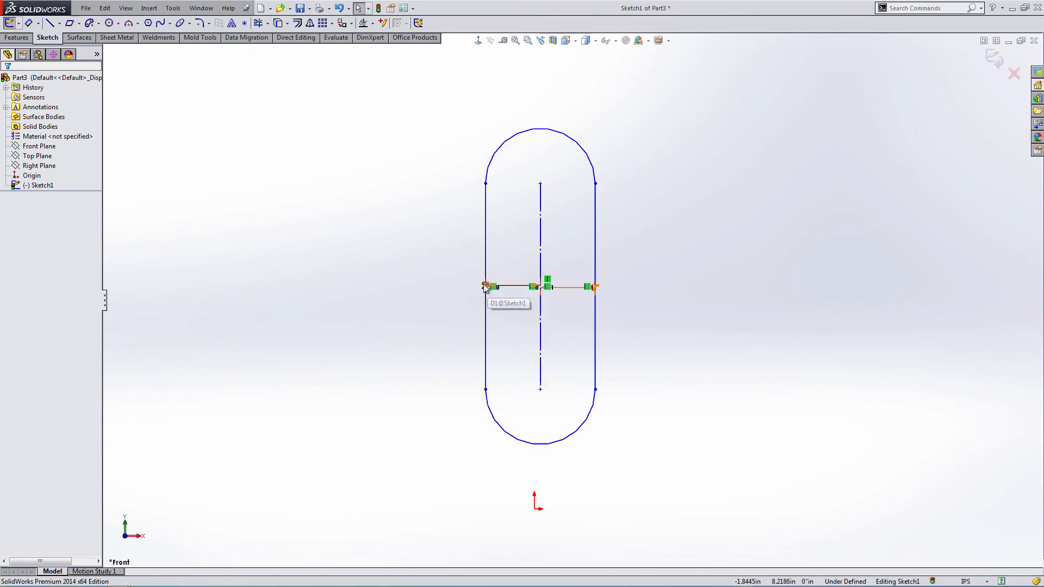
{"action": "left_click_drag", "start_coordinate": [492, 283], "coordinate": [457, 248]}
{"action": "left_click_drag", "start_coordinate": [594, 291], "coordinate": [631, 251]}
{"action": "left_click", "coordinate": [656, 216]}
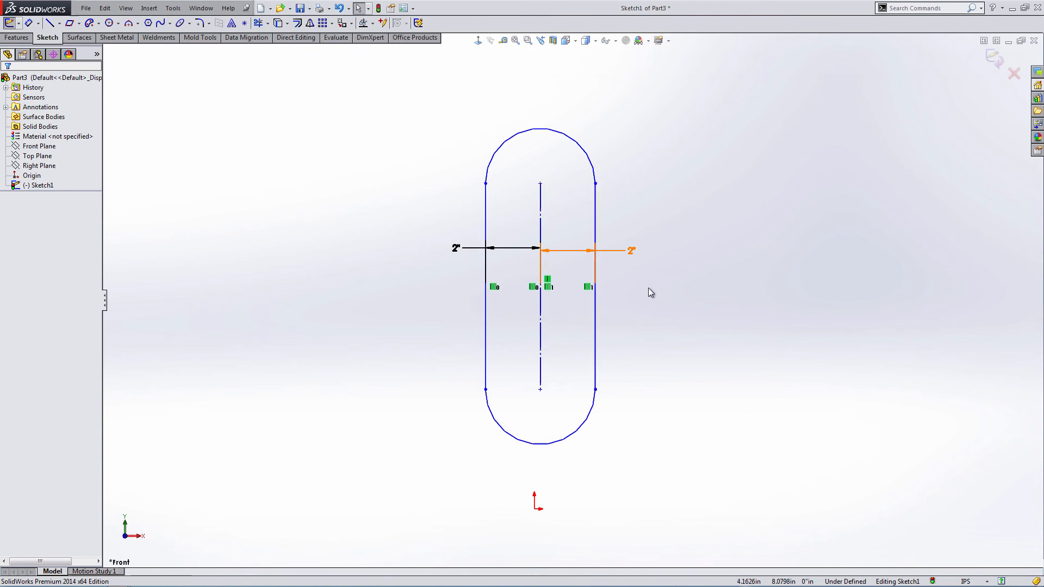
Delete the whole slot together with its construction centerline and dimensions.
{"action": "left_click_drag", "start_coordinate": [426, 110], "coordinate": [690, 477]}
{"action": "key", "text": "Delete"}
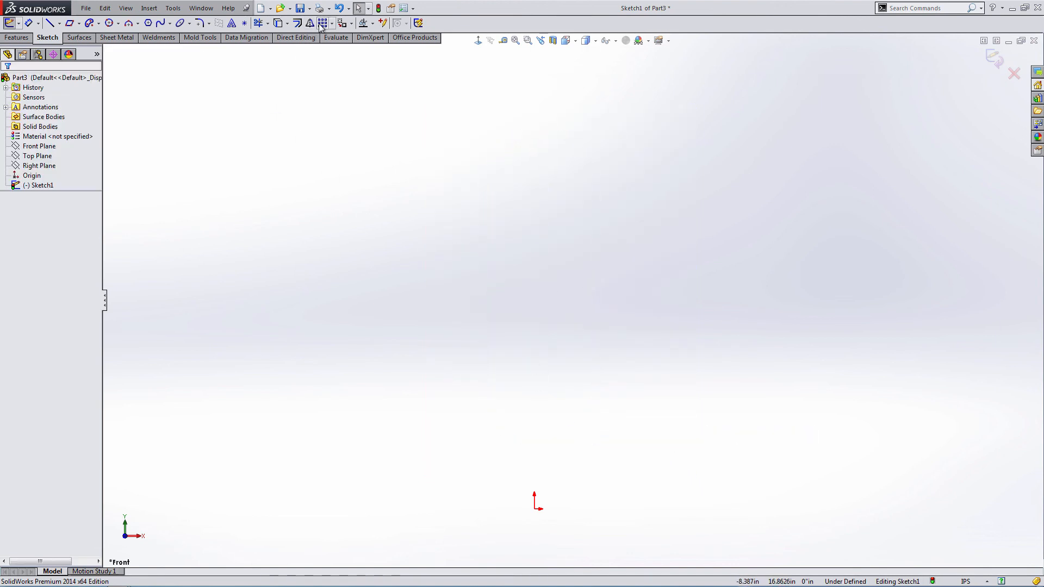
{"action": "left_click", "coordinate": [333, 23]}
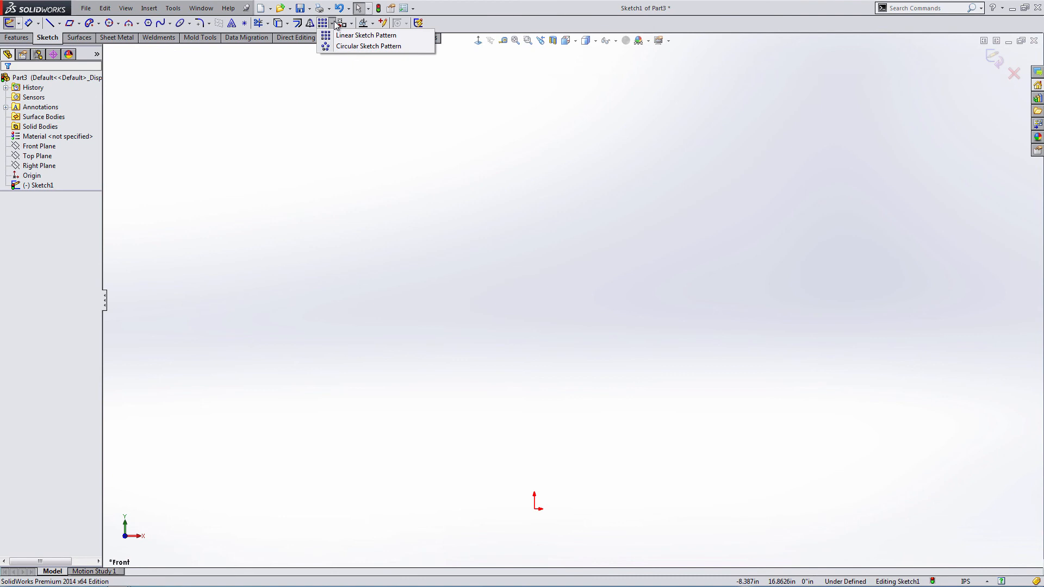
{"action": "left_click", "coordinate": [348, 124]}
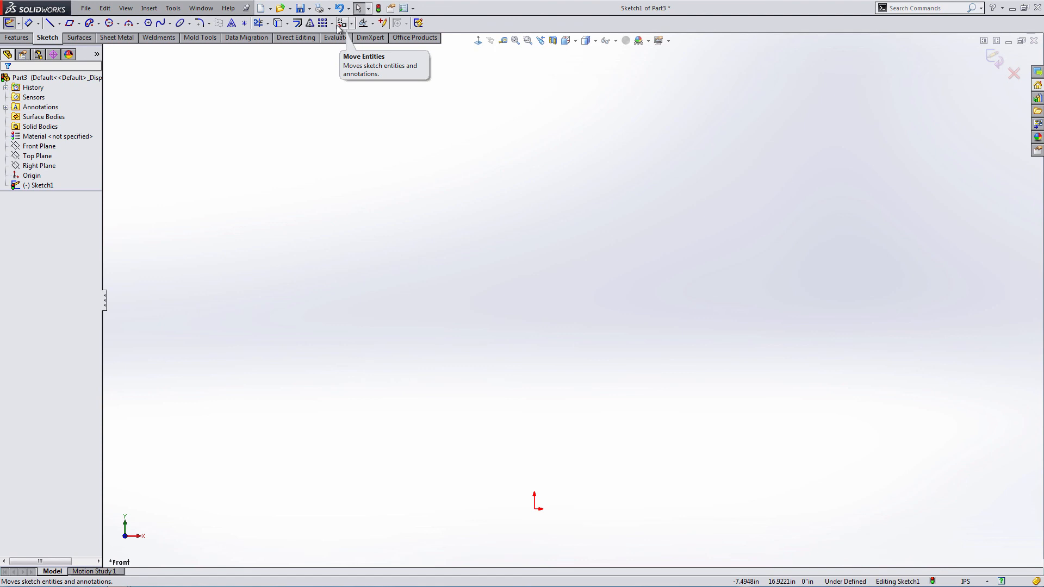
{"action": "left_click", "coordinate": [352, 24]}
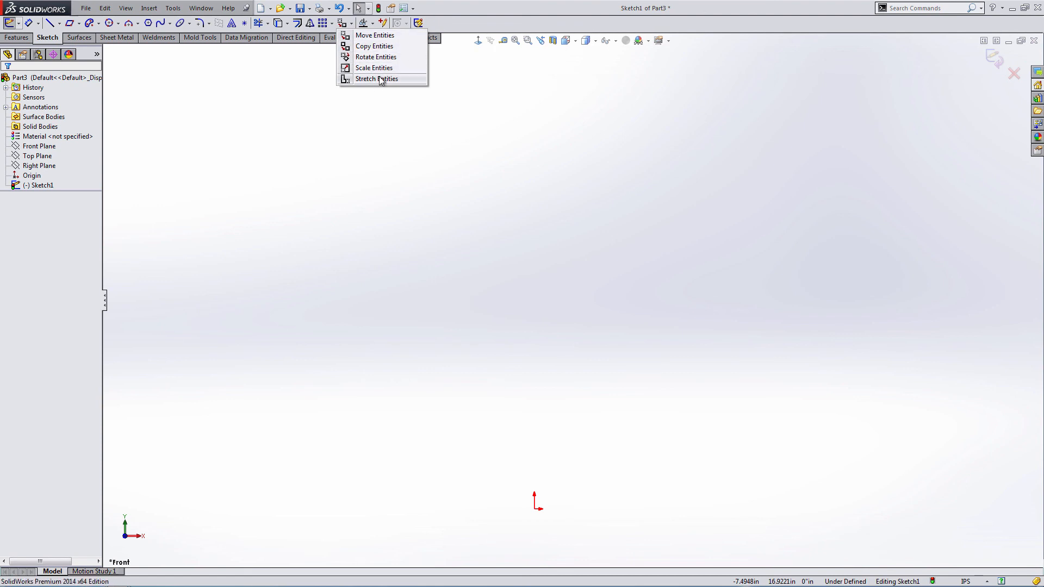
{"action": "left_click", "coordinate": [397, 138]}
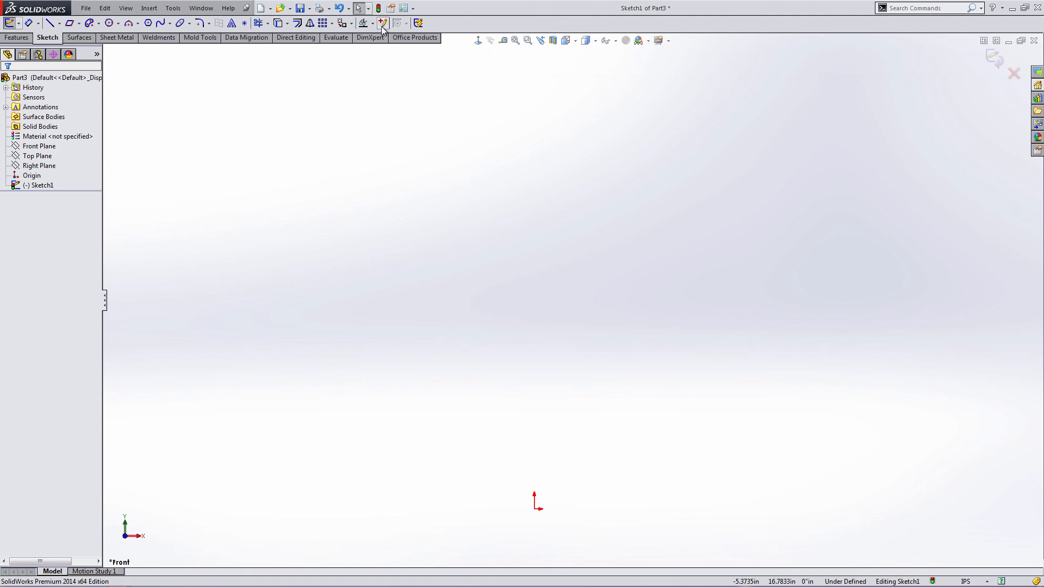